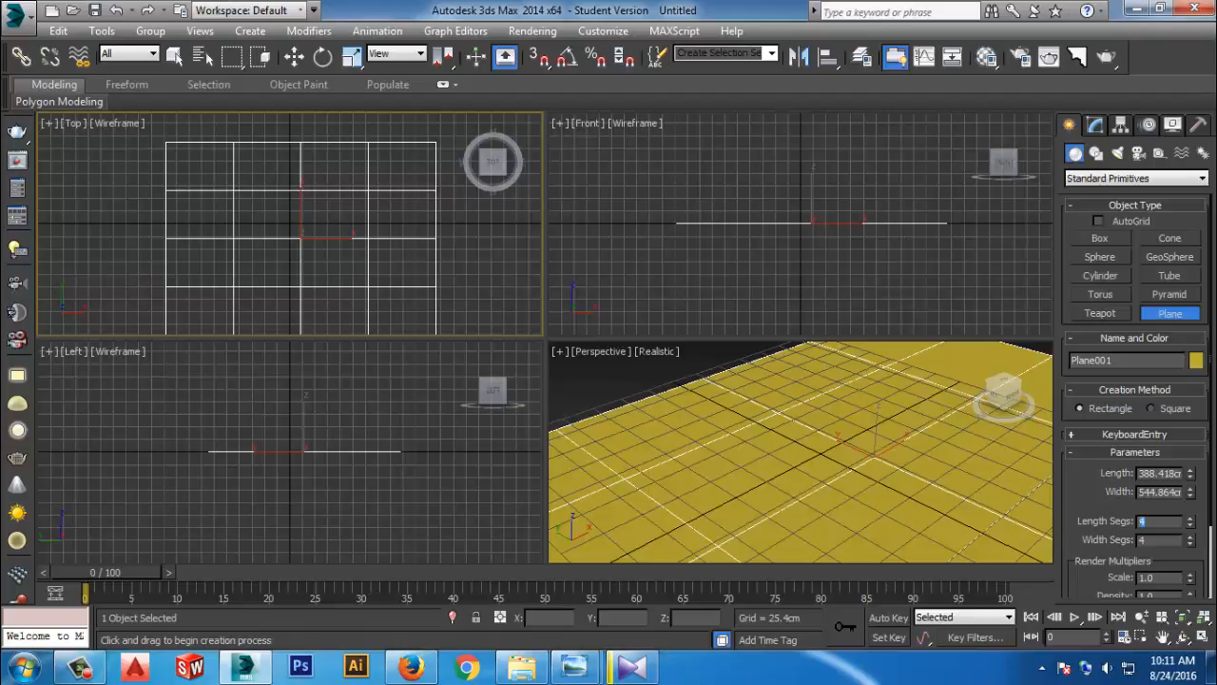
Set the plane's length segments and width segments to 1 each
type("1")
key("Tab")
type("11")
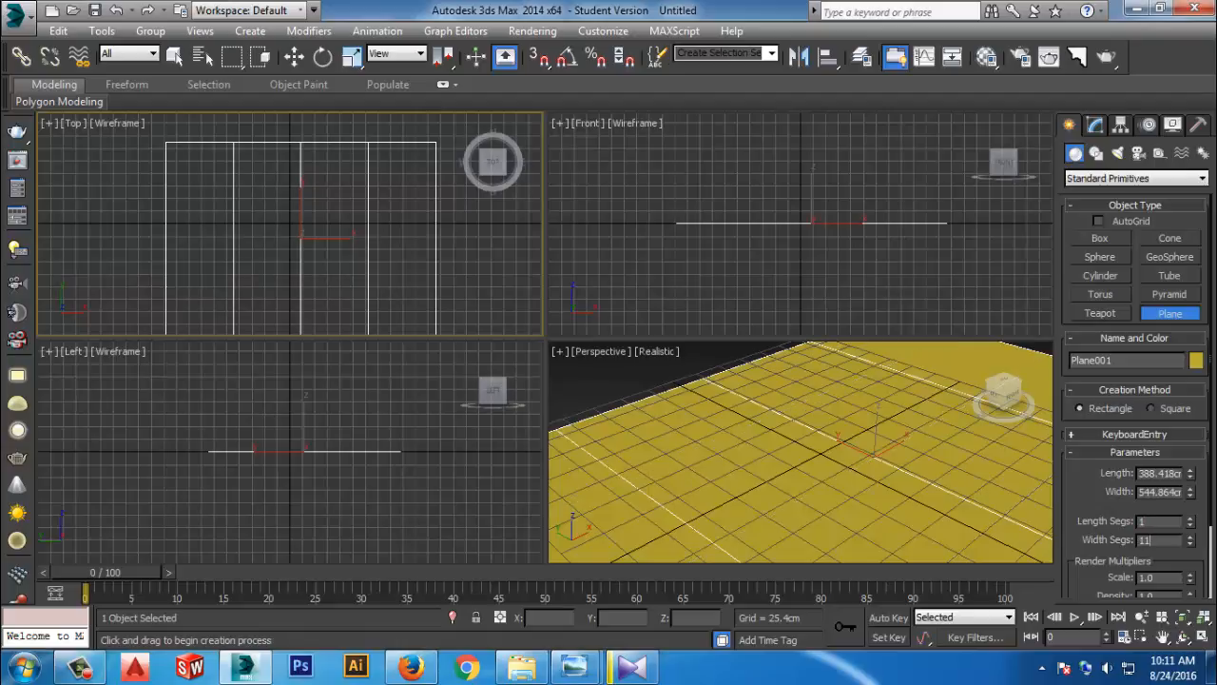
middle_click_drag(856, 466, 780, 400)
scroll(779, 399, "down", 3)
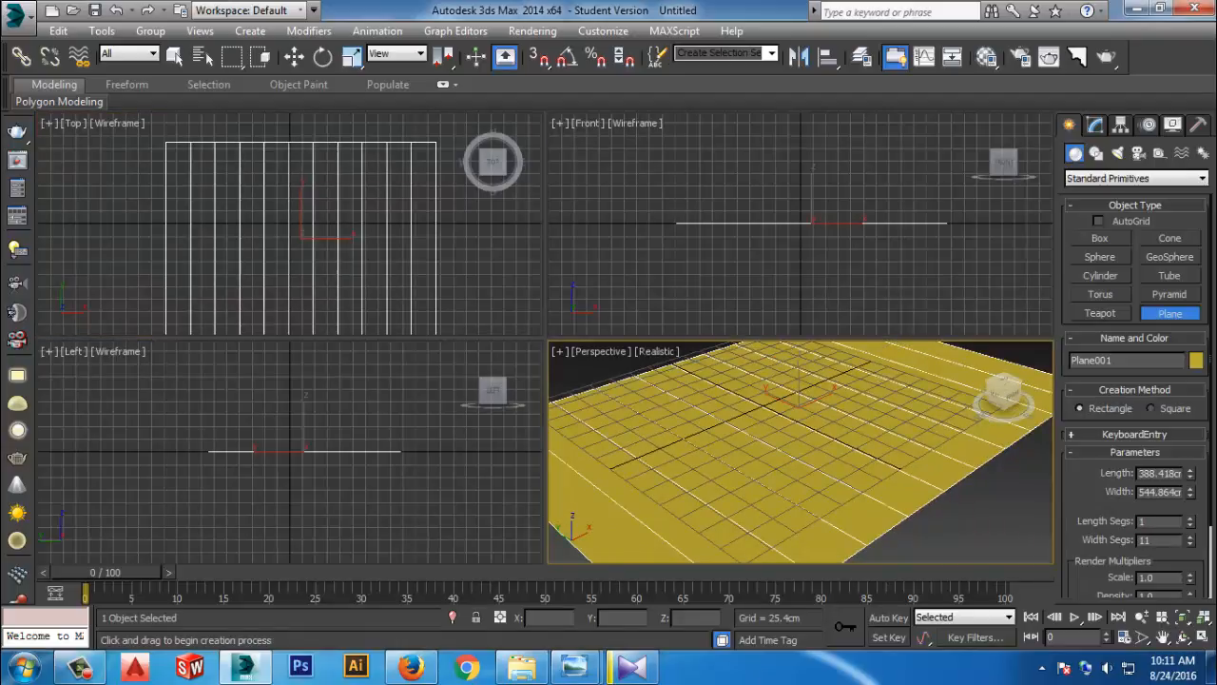
left_click_drag(1139, 540, 1145, 540)
left_click(1145, 540)
key("BackSpace")
key("Return")
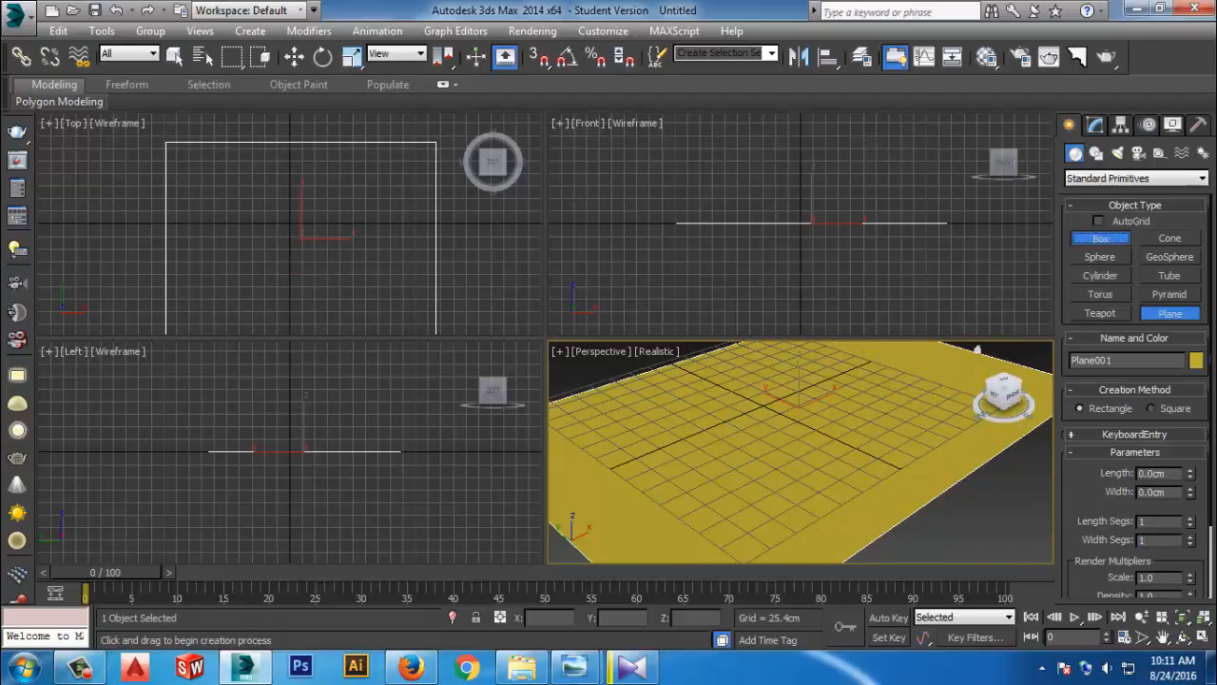
Draw a thin box on the plane in the Top view, about 153 cm long, 180 cm wide and 3.6 cm high
middle_click_drag(357, 259, 314, 232)
left_click_drag(190, 157, 280, 233)
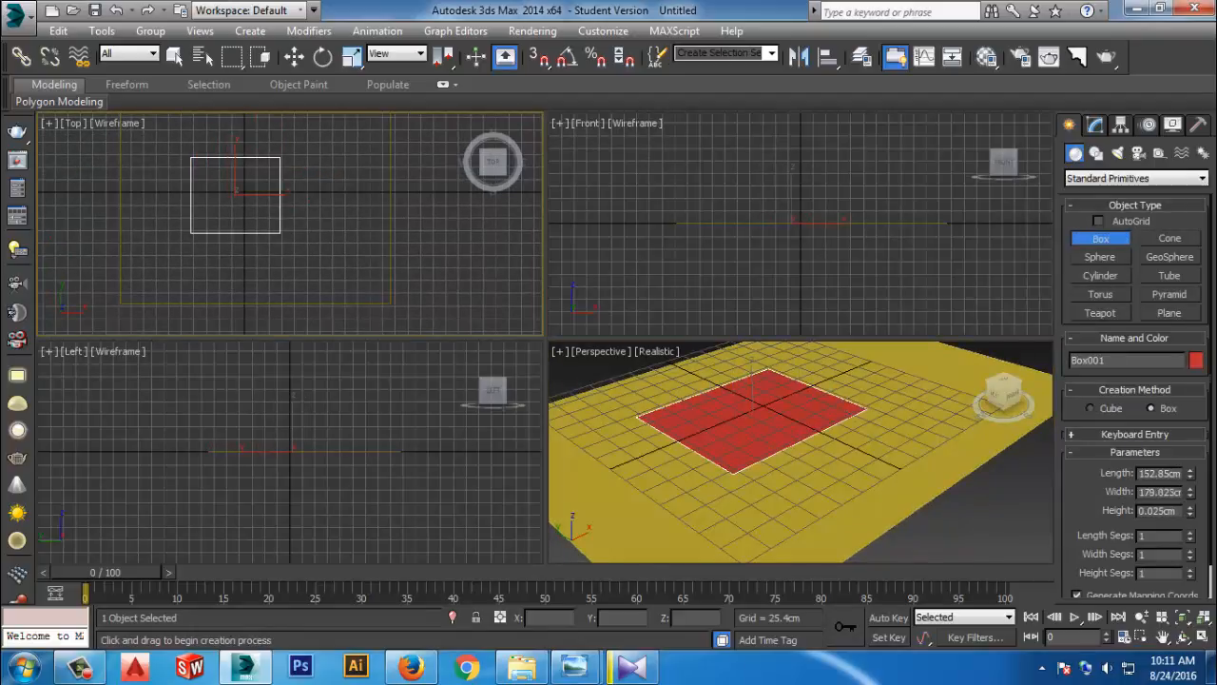
scroll(800, 452, "up", 3)
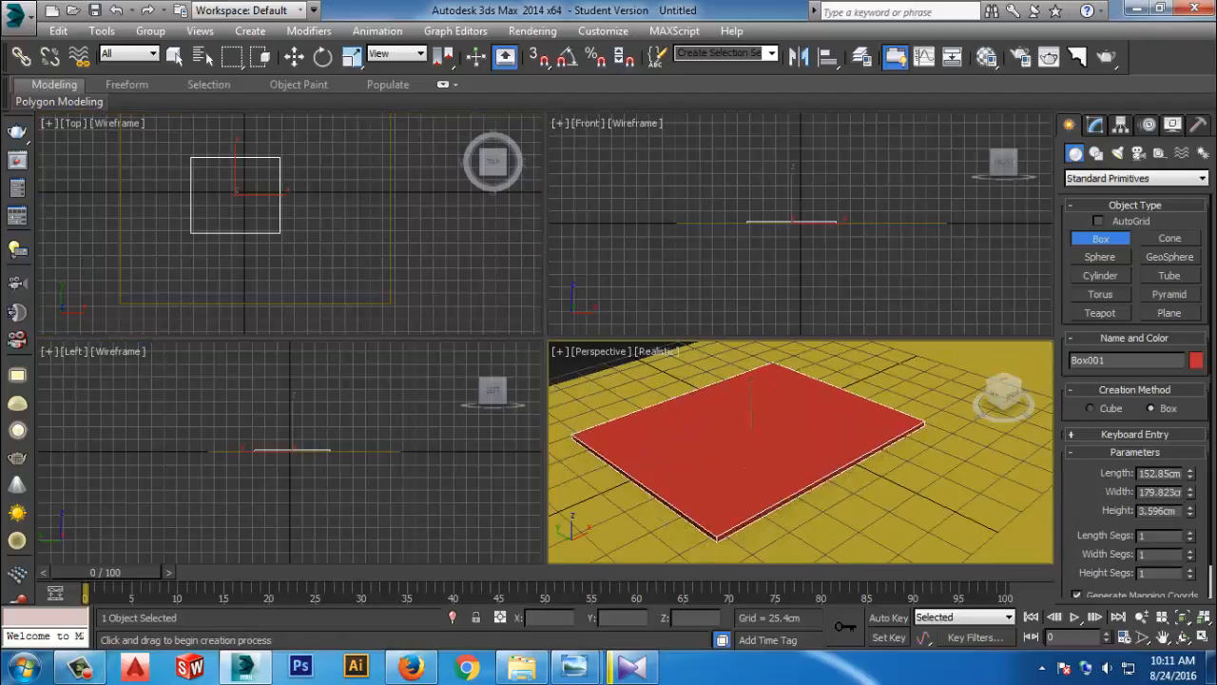
Change the box's object color from the 3ds Max palette to pale cream
left_click(1196, 361)
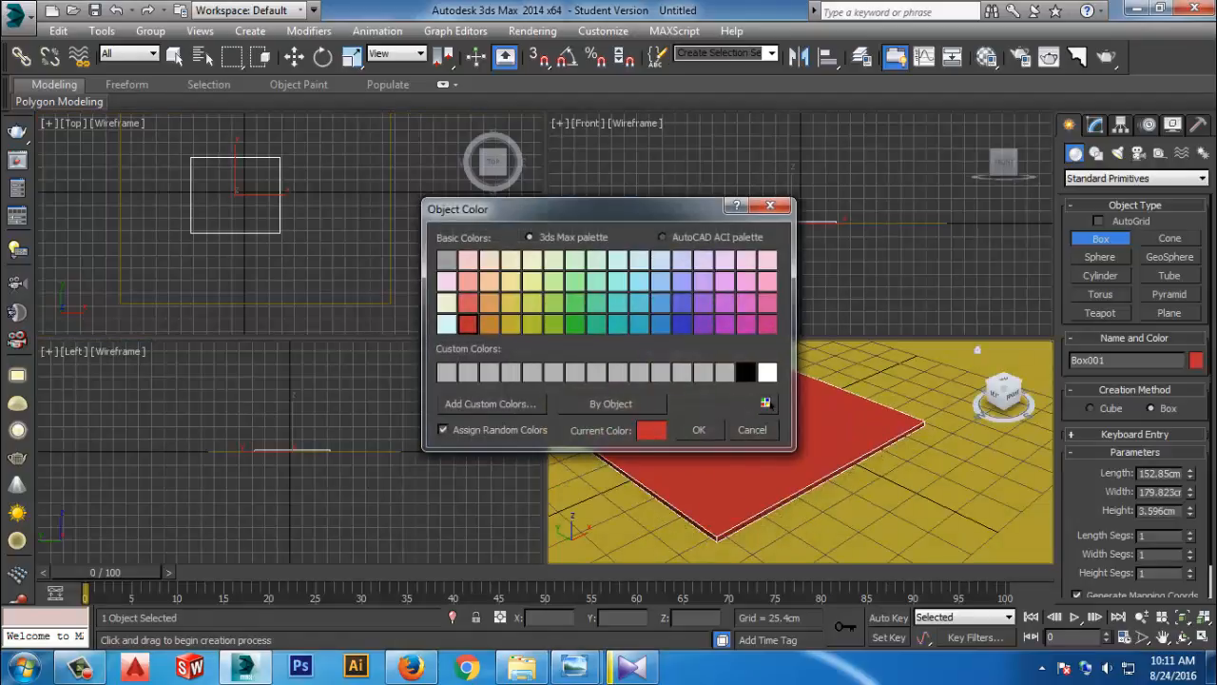
left_click(511, 260)
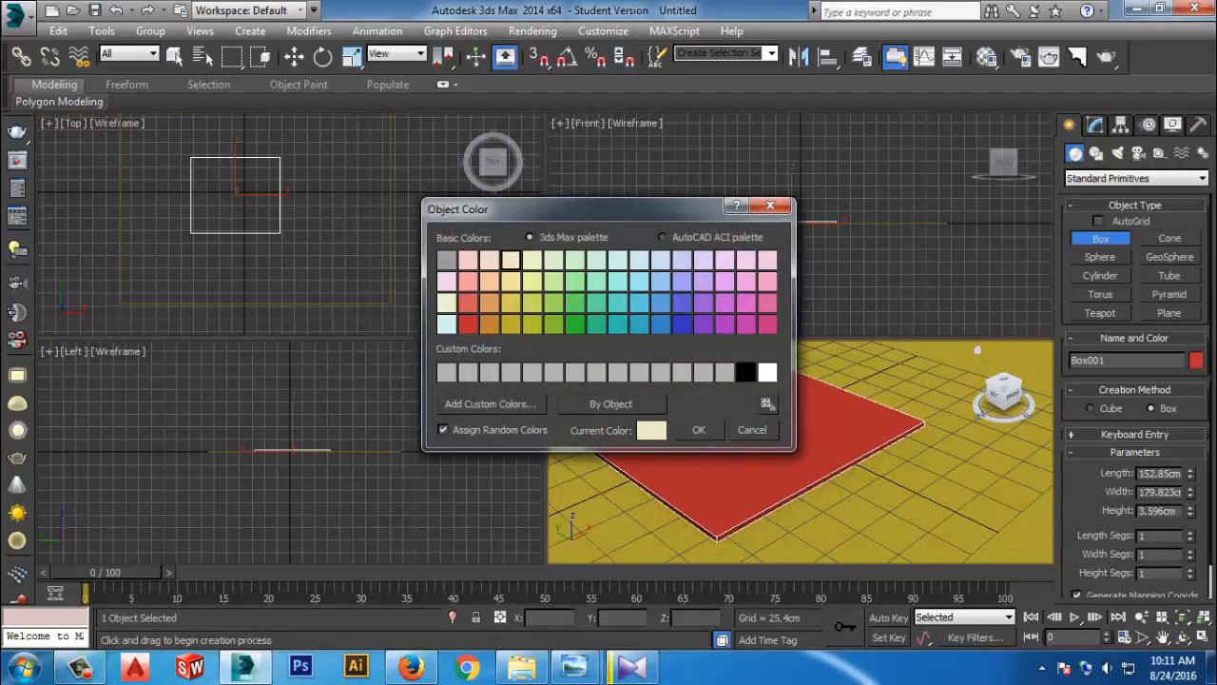
left_click(699, 430)
Maximize the Perspective viewport and hide its grid
middle_click_drag(741, 442, 790, 448)
scroll(790, 448, "up", 3)
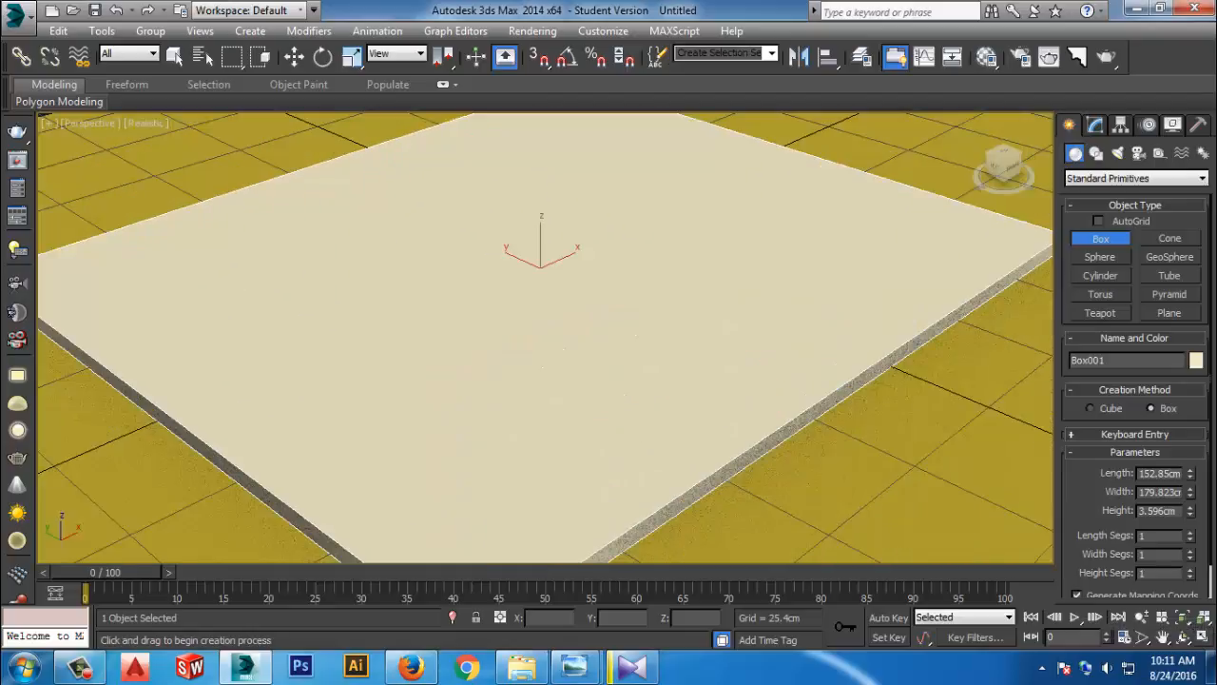
left_click(1204, 635)
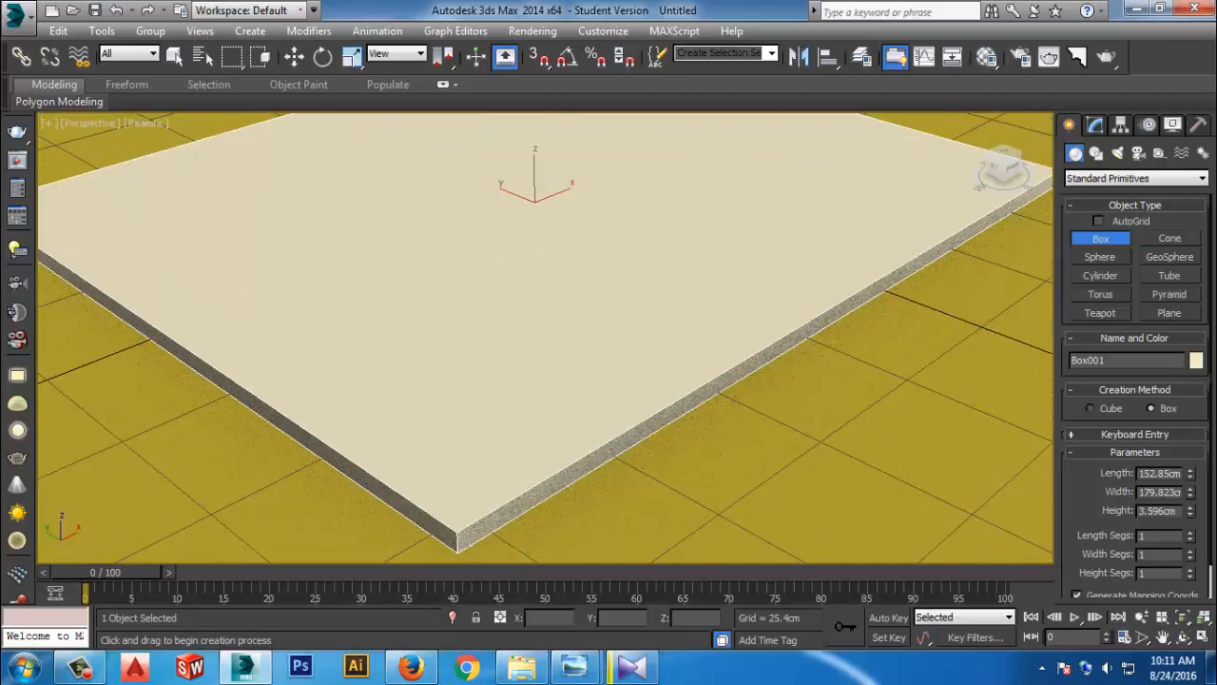
left_click(46, 123)
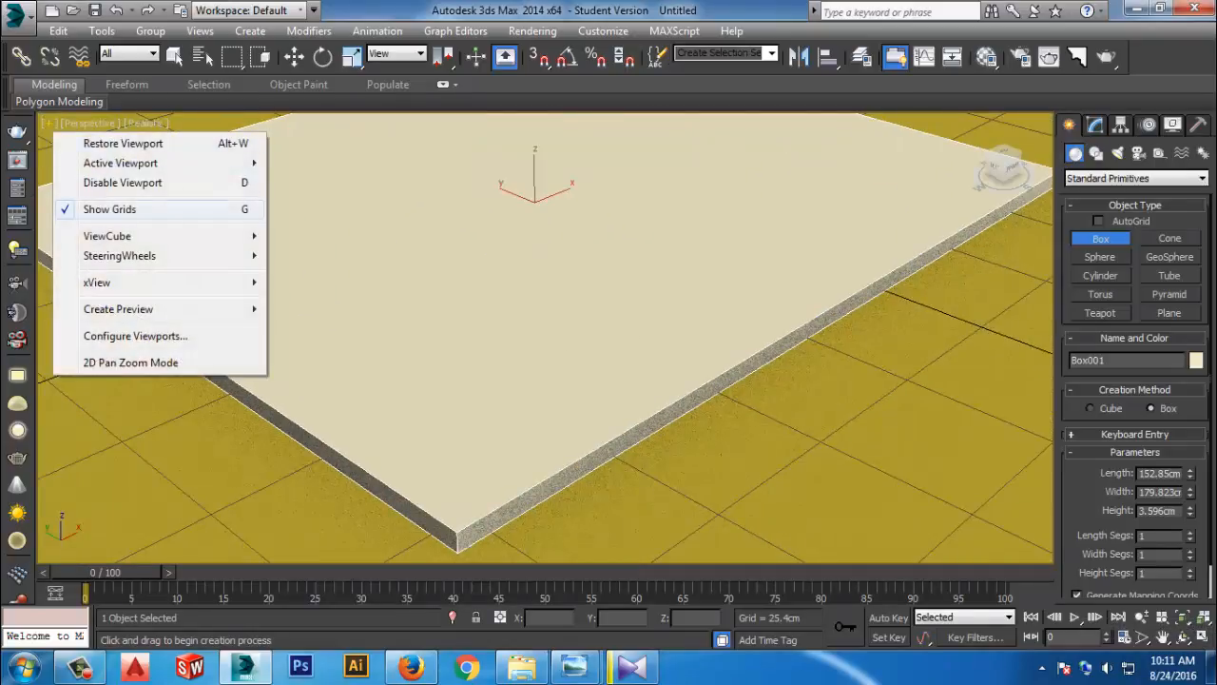
left_click(109, 209)
scroll(618, 361, "down", 8)
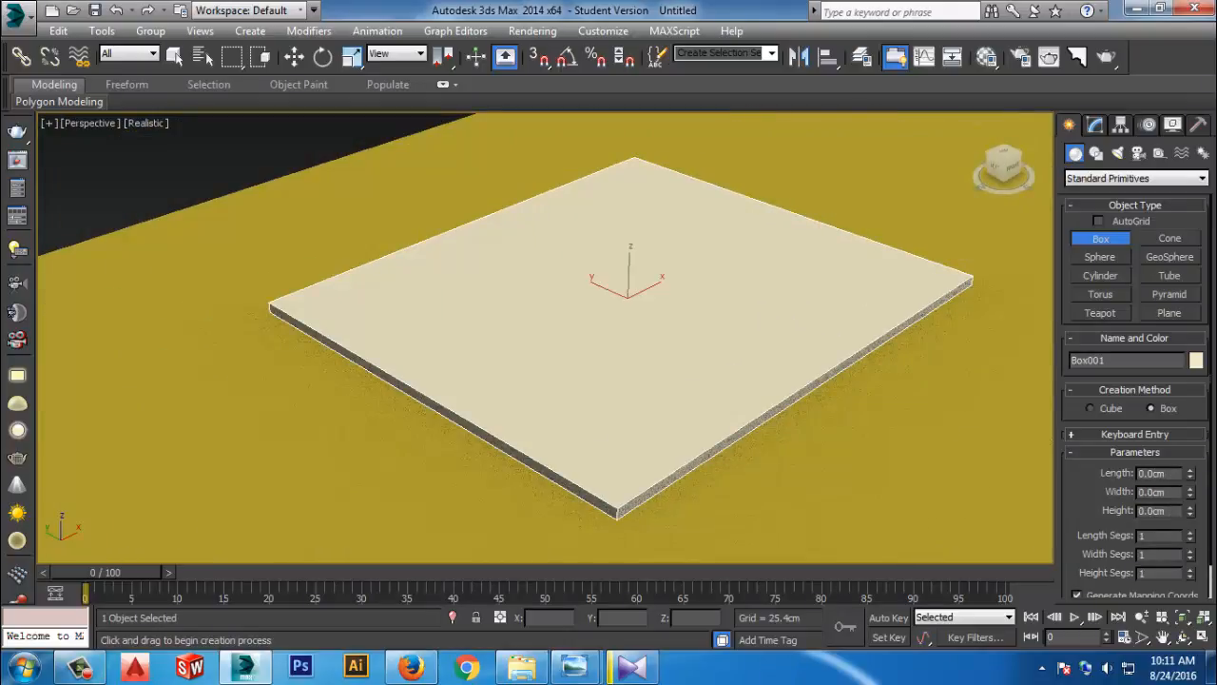
Set the box's length to 40 cm and its width to 70 cm
left_click(1095, 125)
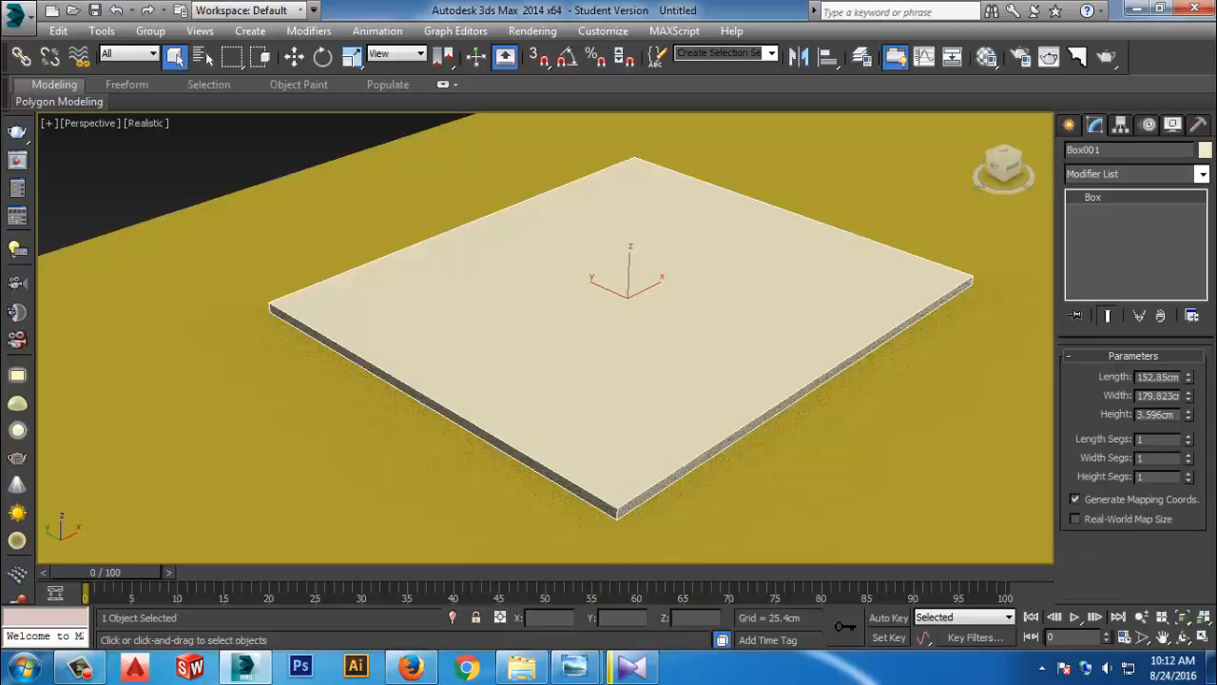
double_click(1171, 377)
key("BackSpace")
type("40")
key("Return")
left_click_drag(1177, 396, 1136, 395)
key("BackSpace")
key("ctrl+z")
key("BackSpace")
key("BackSpace")
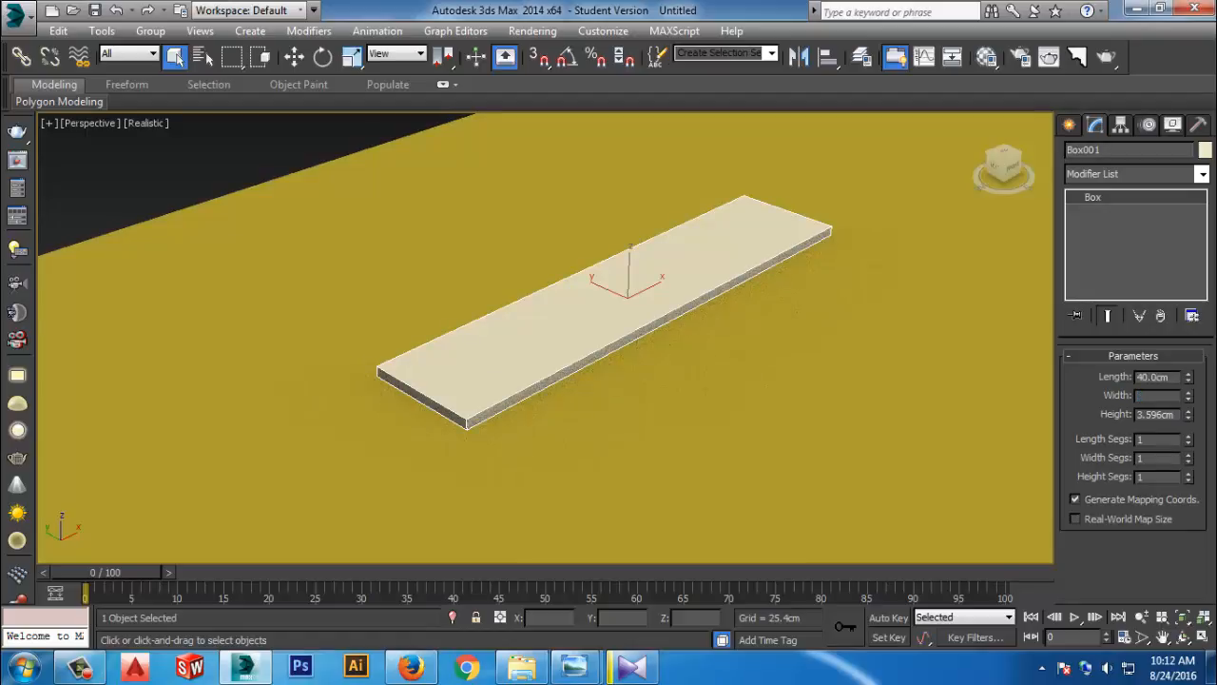
type("70")
key("Tab")
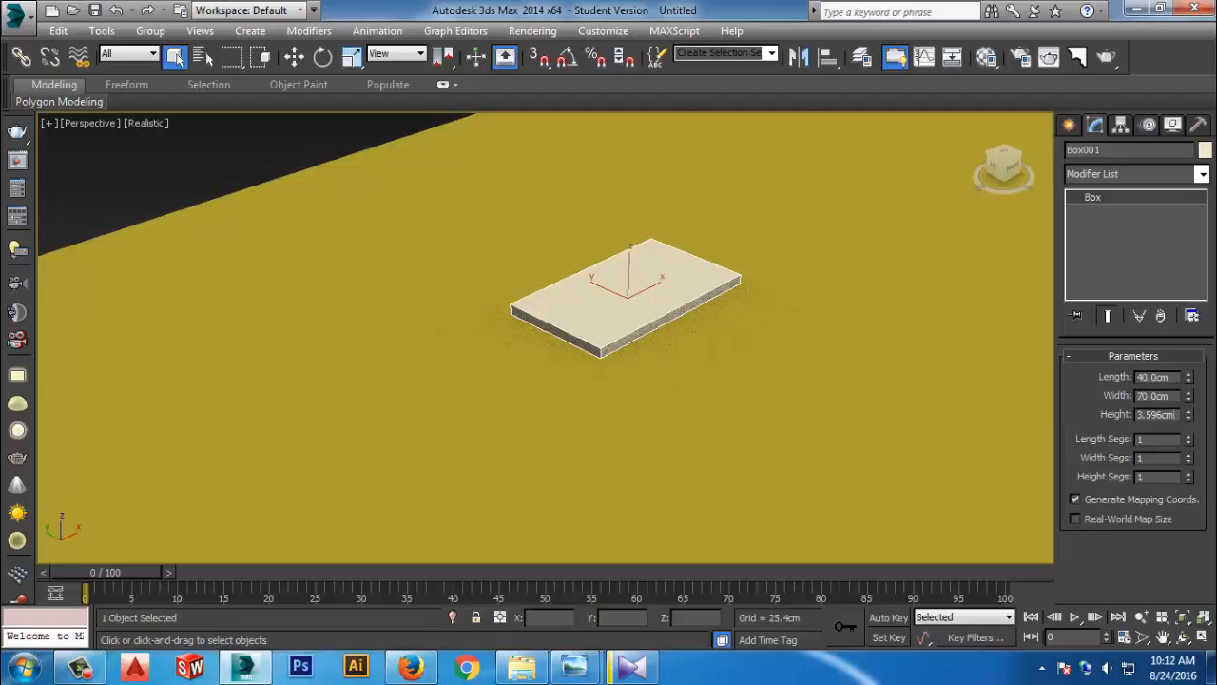
Set the box's height to 1 cm
left_click_drag(1176, 415, 1137, 414)
type("1")
key("Return")
middle_click_drag(607, 312, 628, 353)
scroll(629, 353, "up", 5)
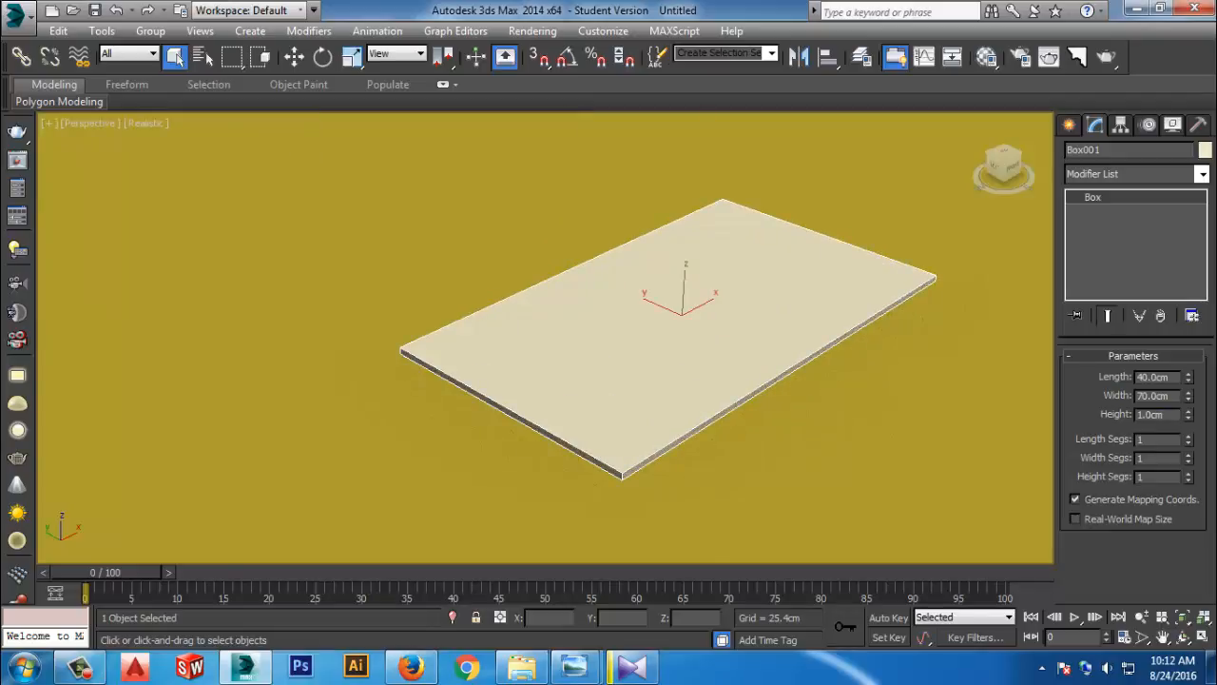
Divide the box into 7 length segments and 11 width segments, and raise it about 4.5 cm above the plane
key("Tab")
type("7")
key("Tab")
type("7")
key("BackSpace")
type("11")
key("Tab")
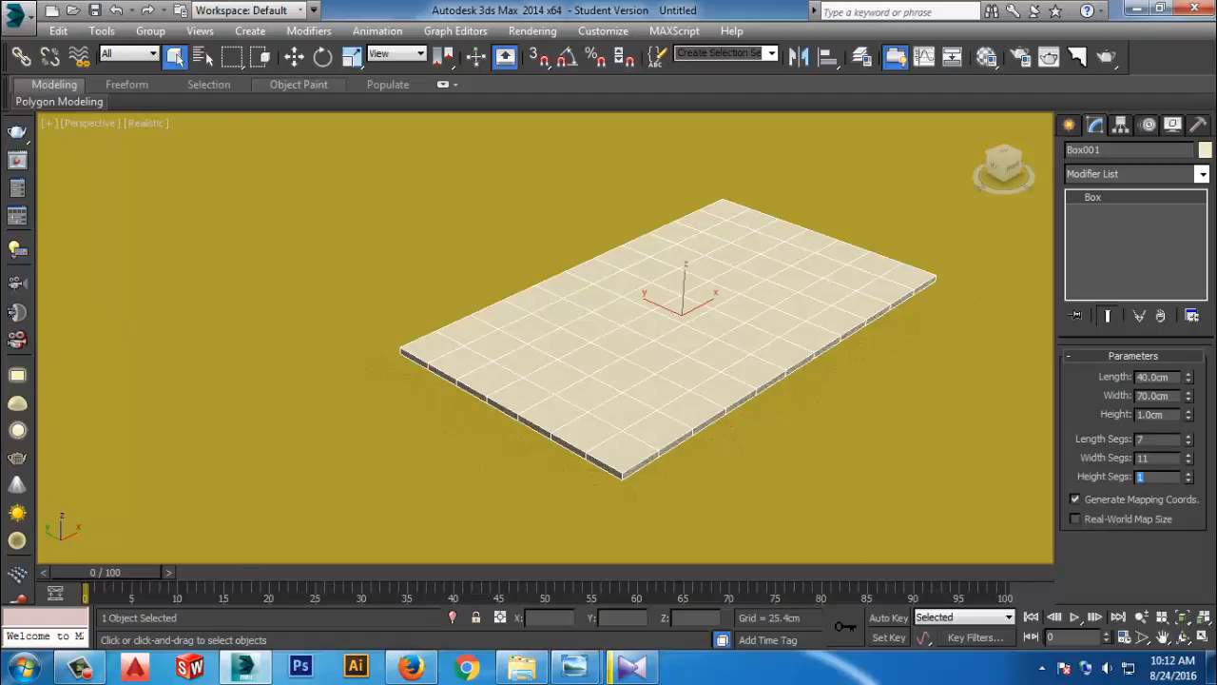
left_click(294, 56)
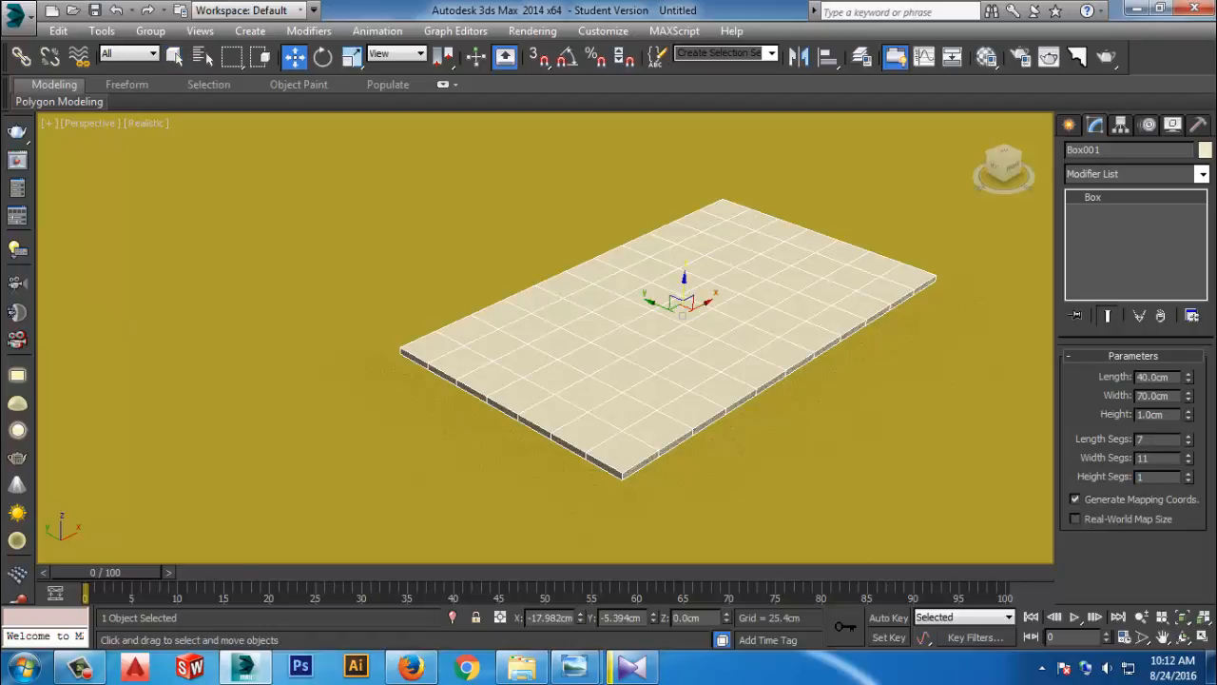
left_click_drag(683, 283, 685, 254)
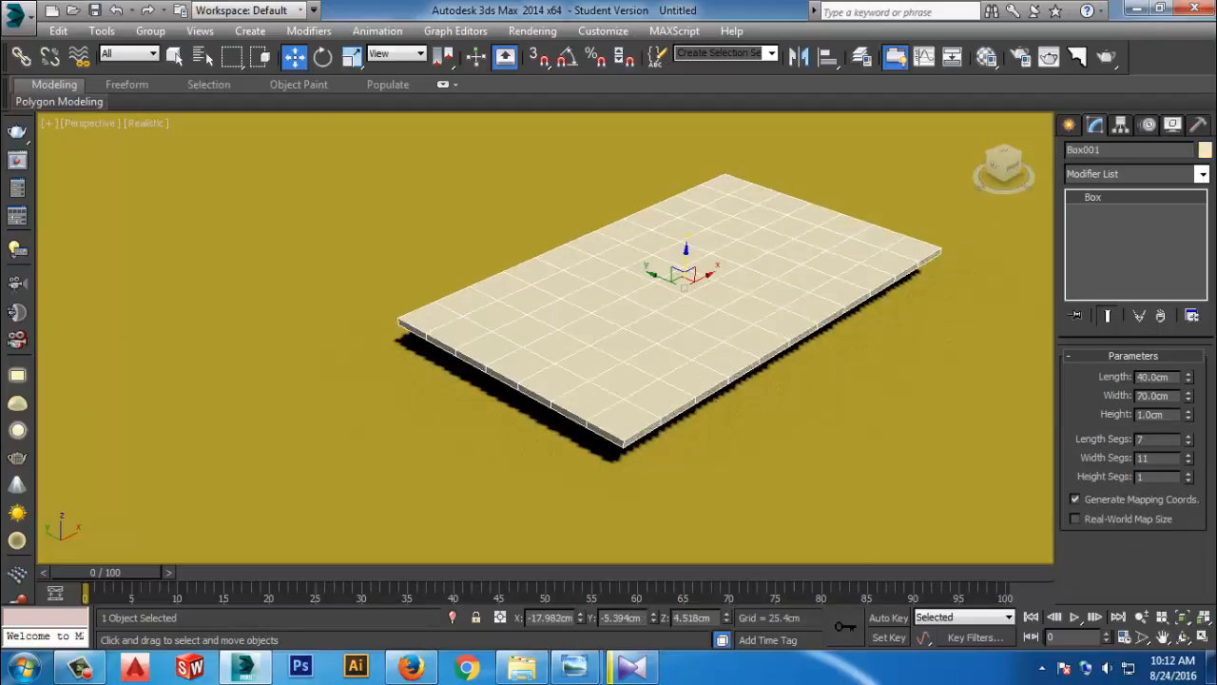
Apply the Cloth modifier to the box
left_click(1202, 174)
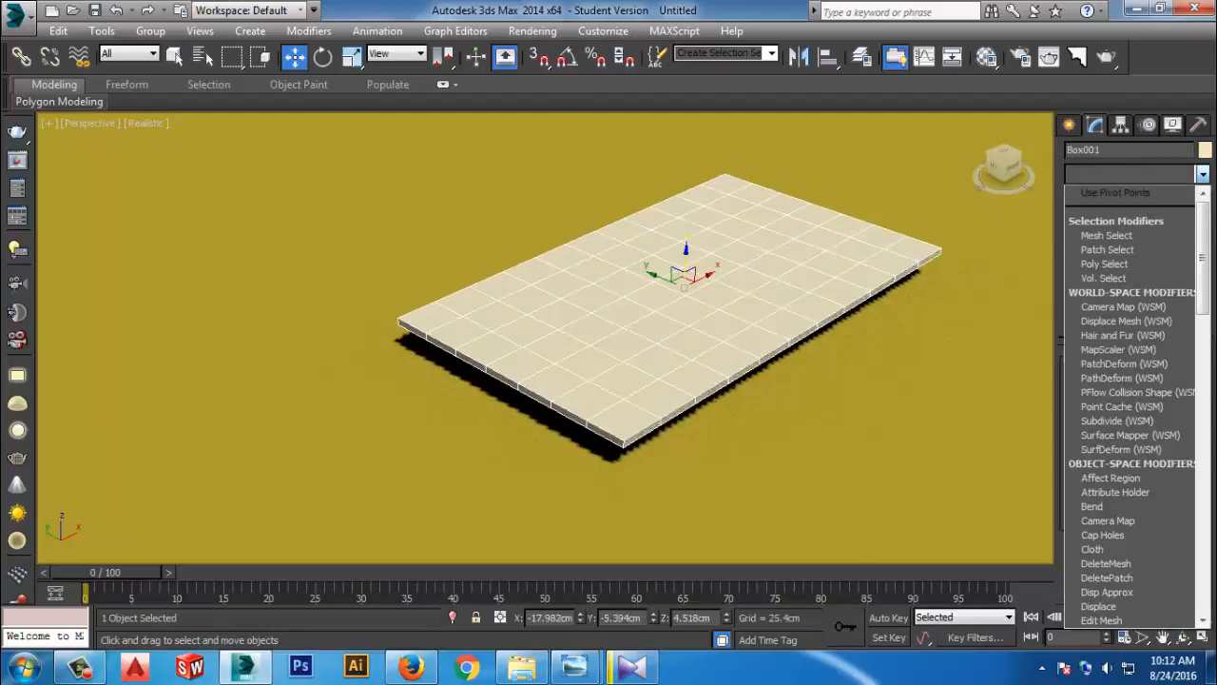
key("c")
key("l")
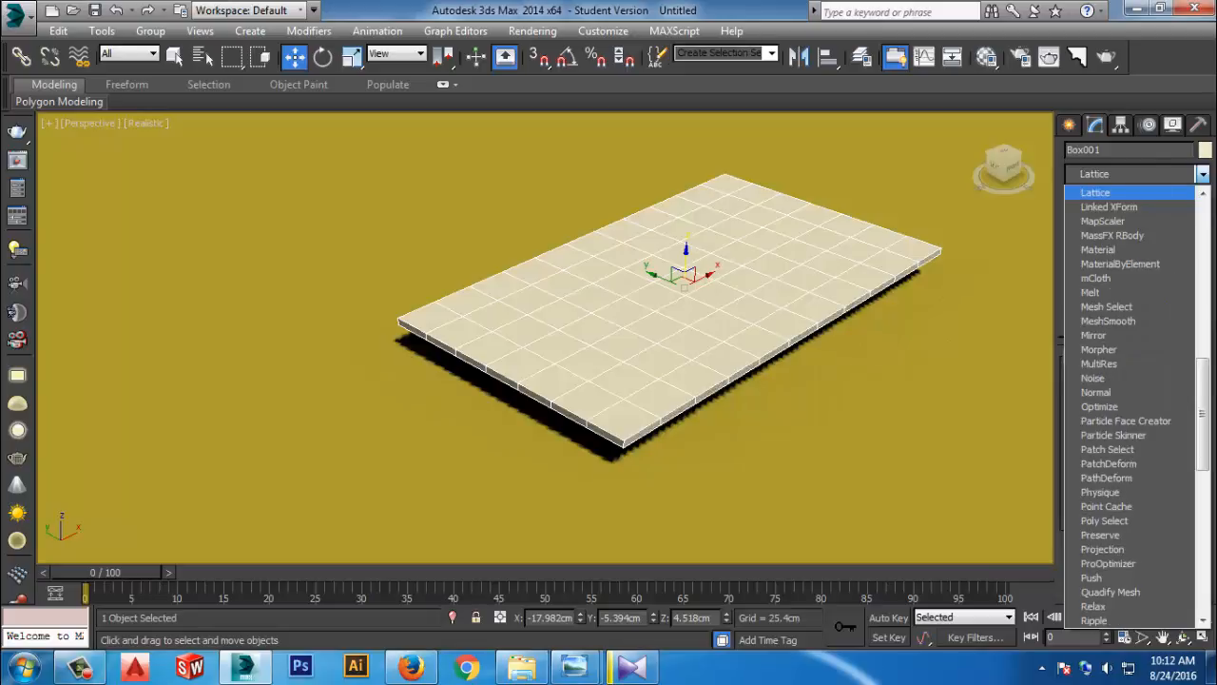
key("o")
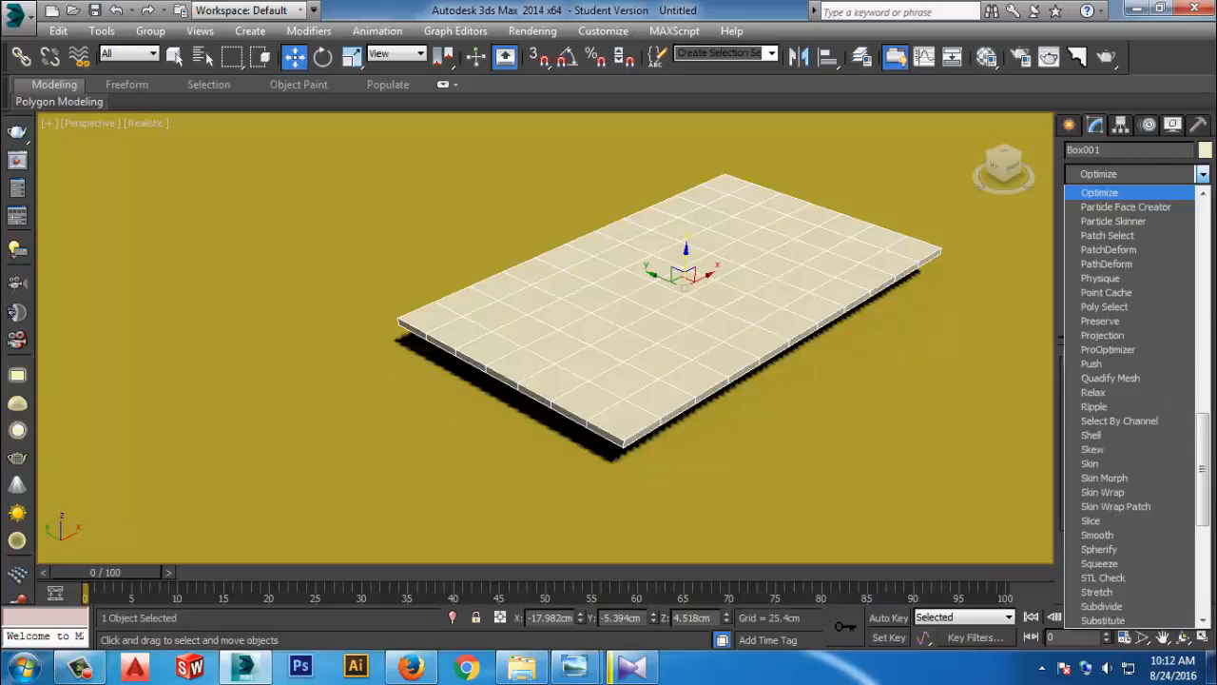
left_click(1203, 174)
left_click(1203, 174)
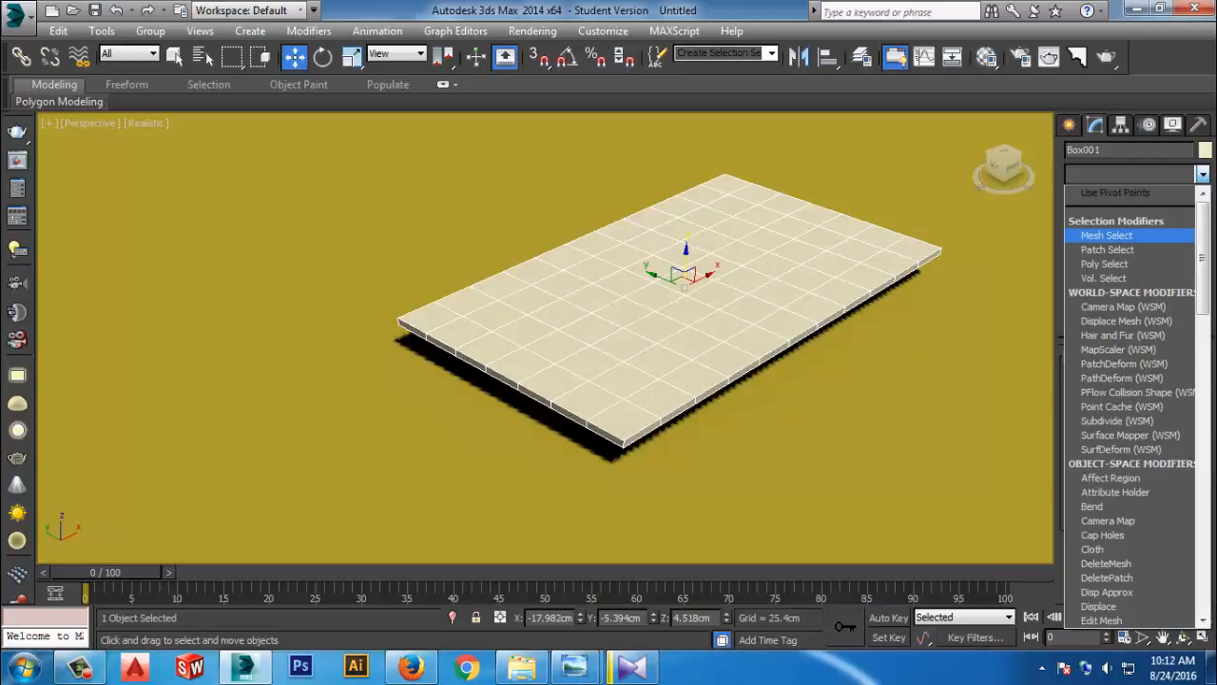
left_click(1203, 174)
left_click(1203, 174)
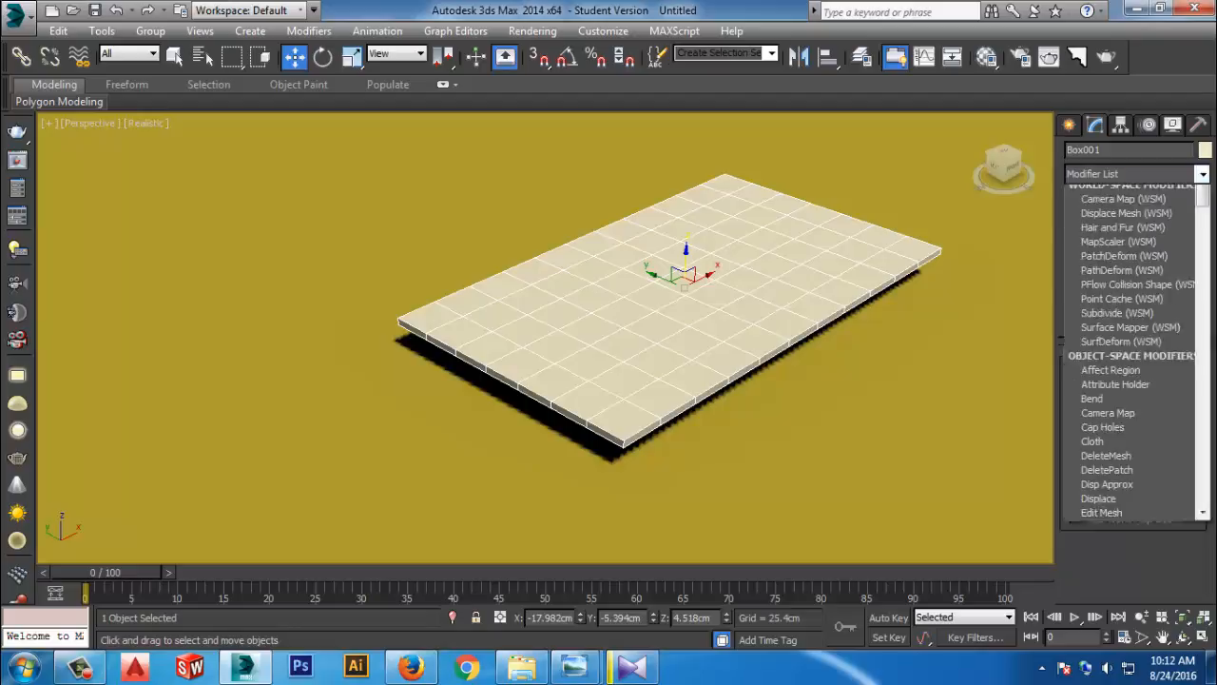
key("c")
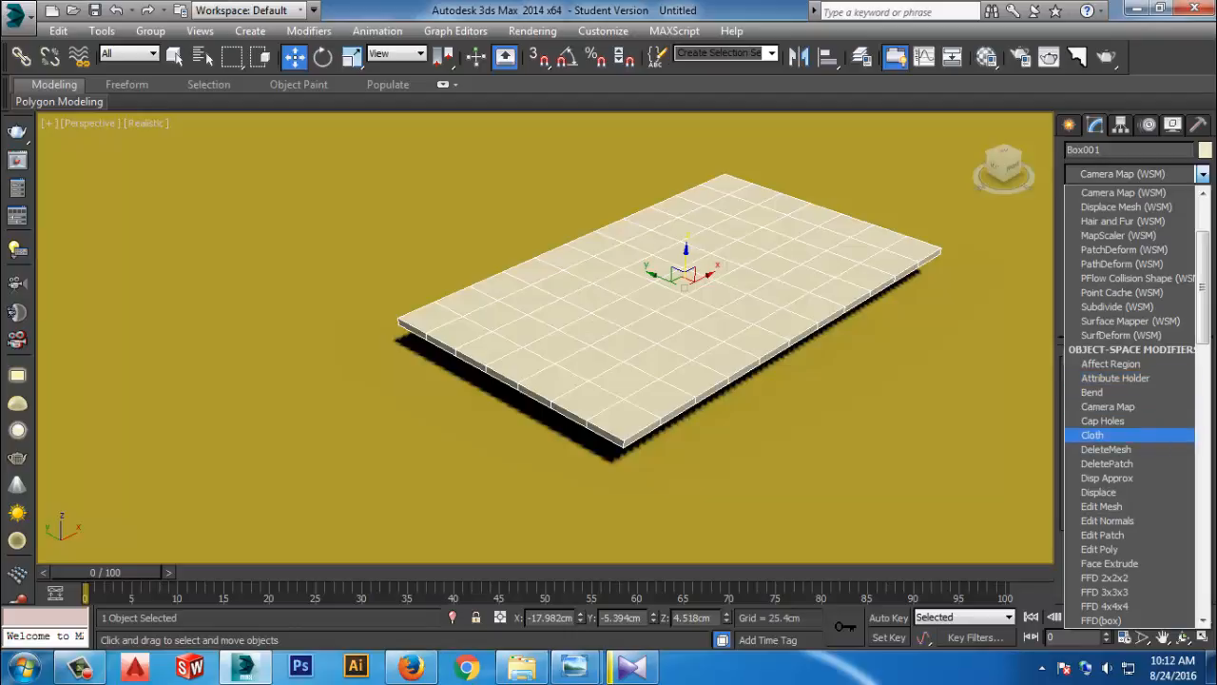
left_click(1093, 435)
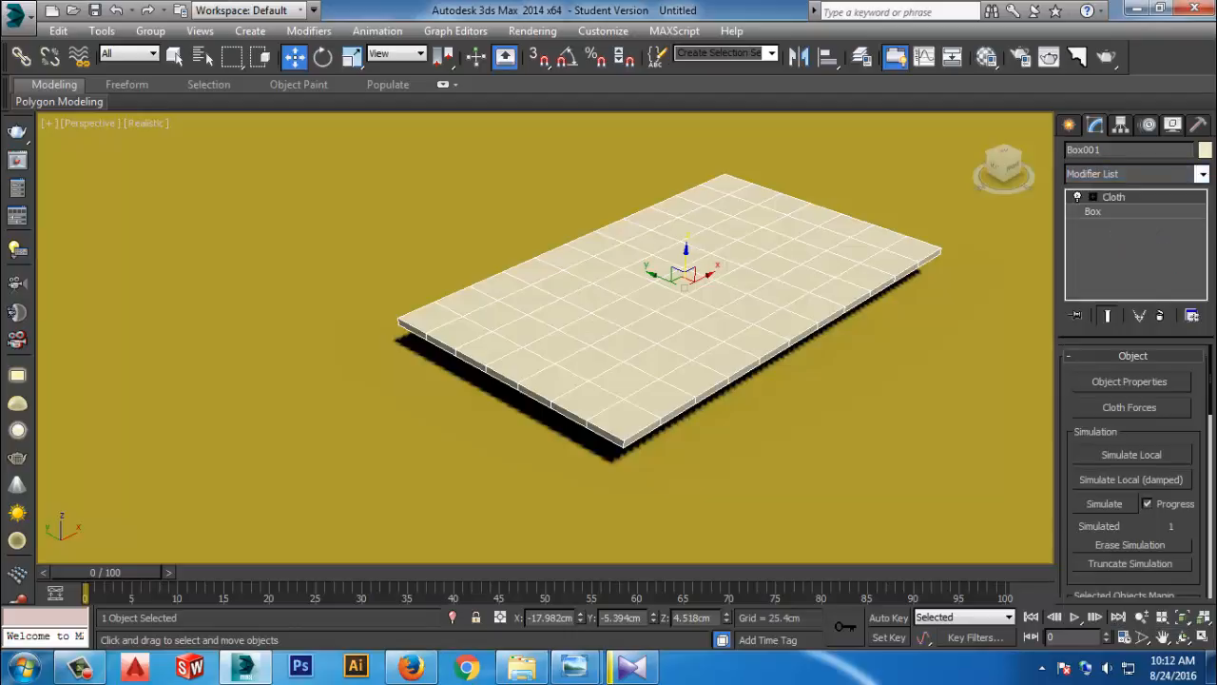
Open the Cloth object properties and add Plane001 to the simulation
left_click(1129, 382)
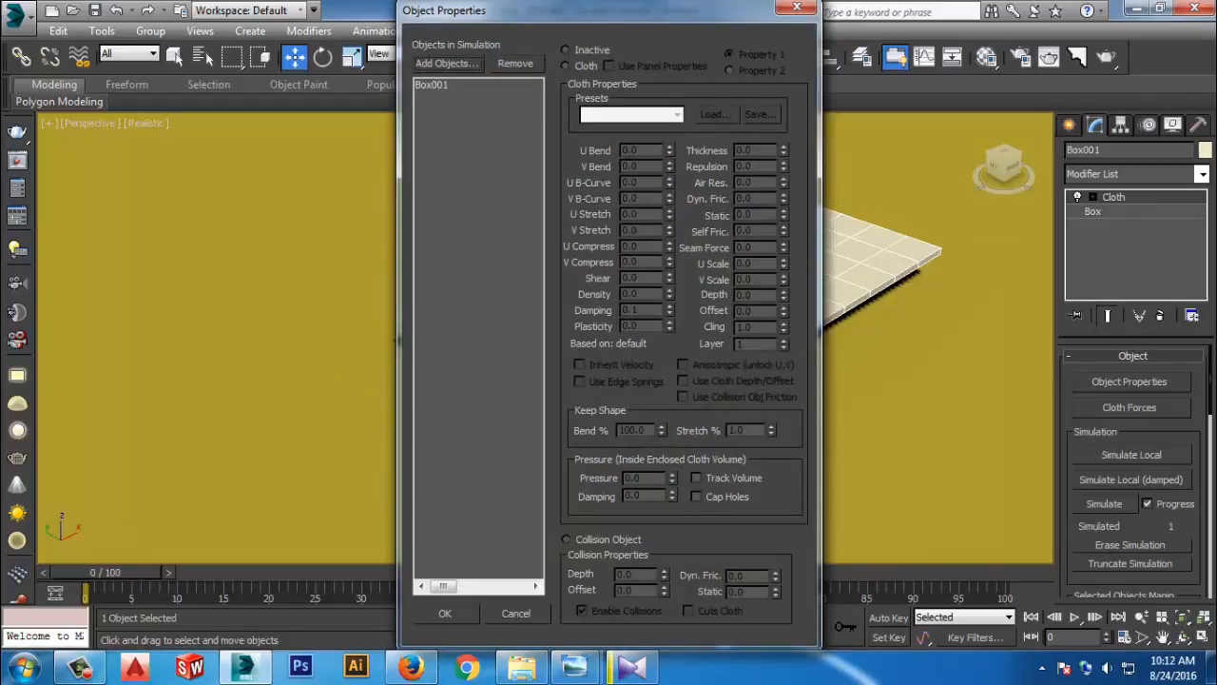
left_click(447, 64)
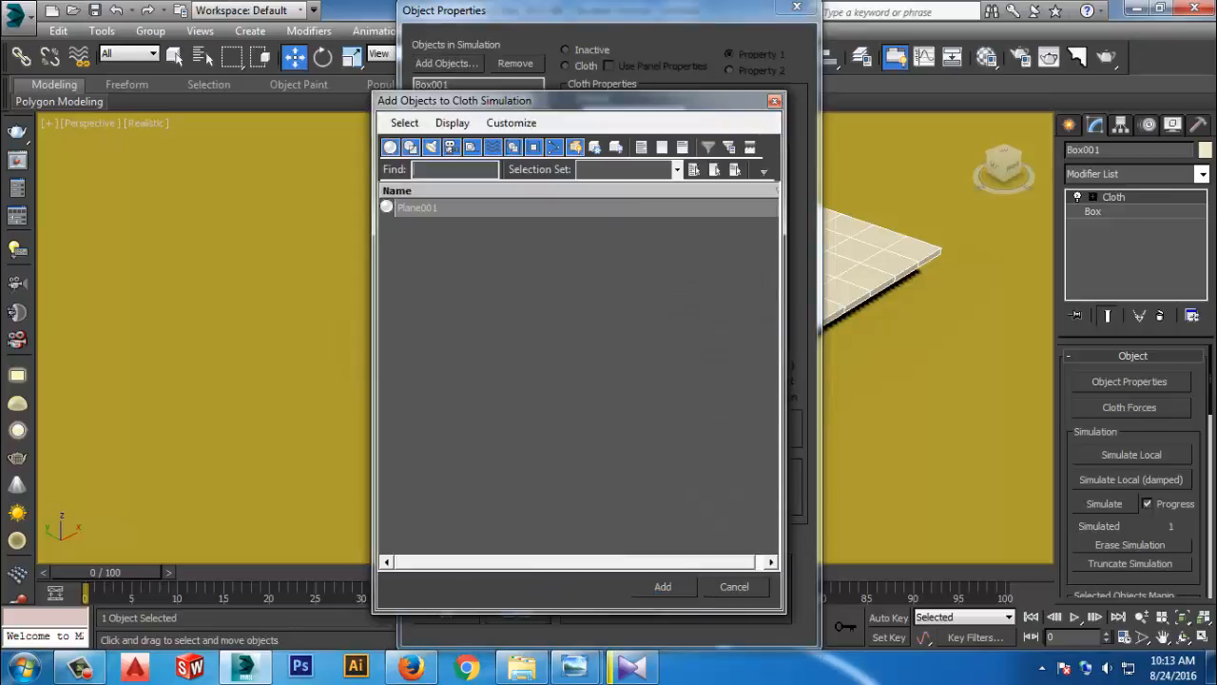
left_click(662, 587)
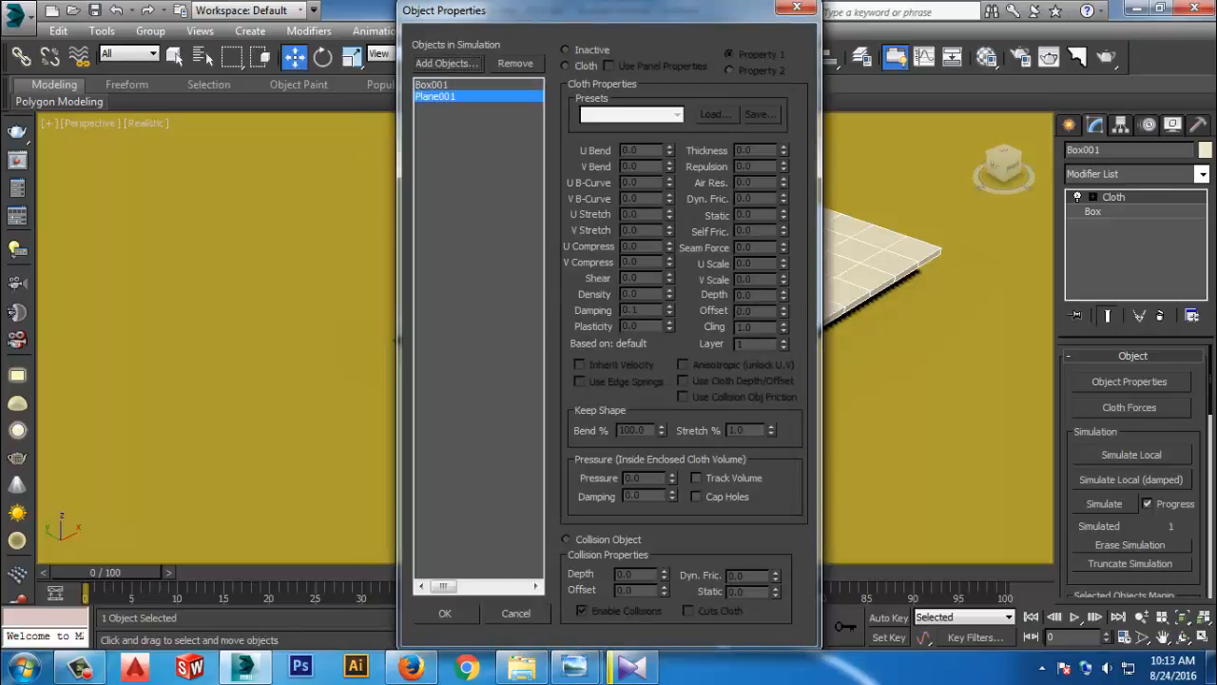
Define Box001 as Cloth in the simulation and assign it the Satin preset
left_click(432, 85)
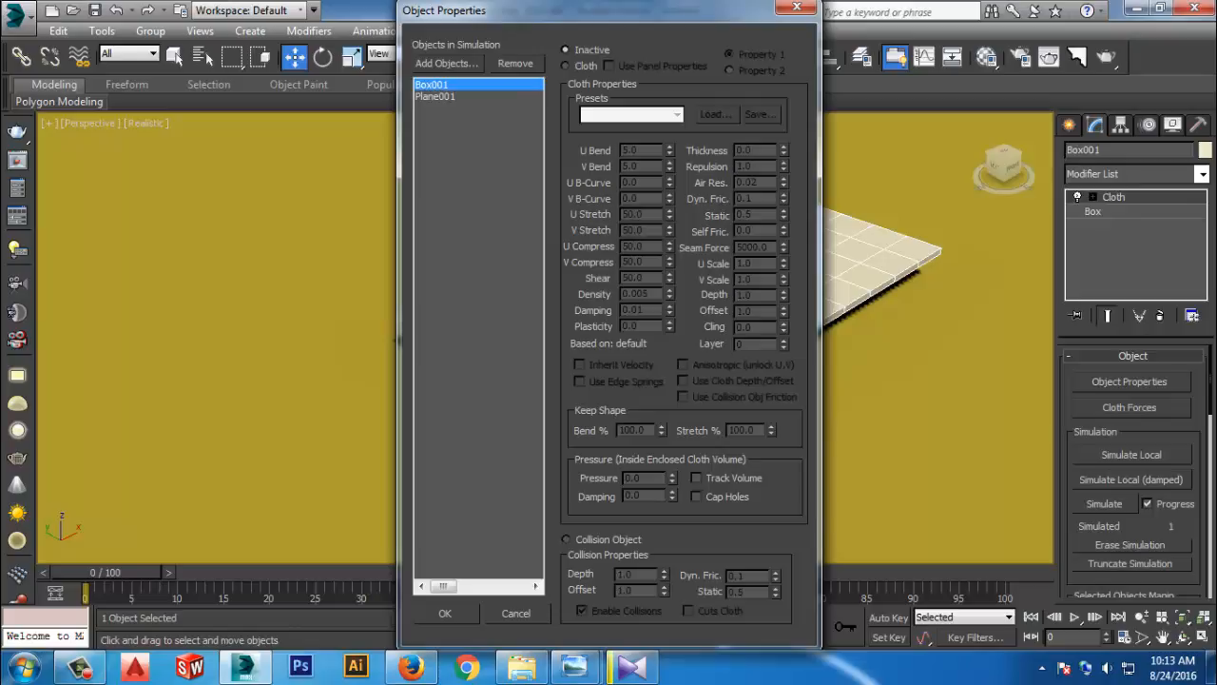
left_click(567, 65)
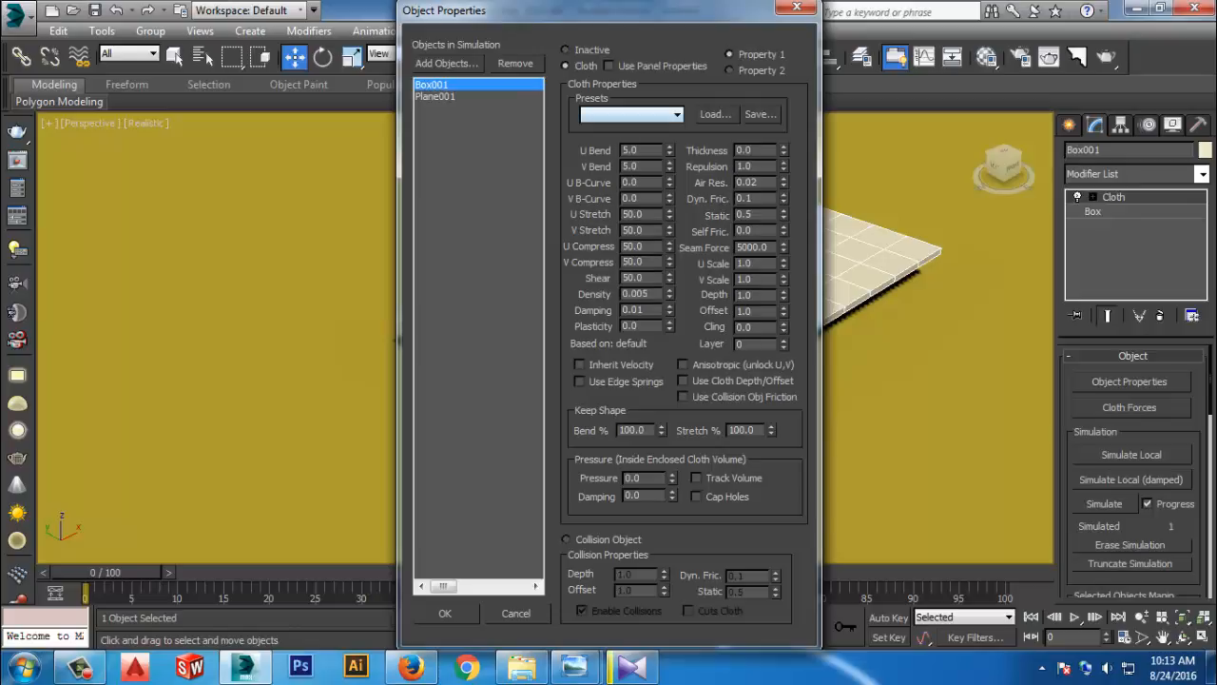
left_click(670, 115)
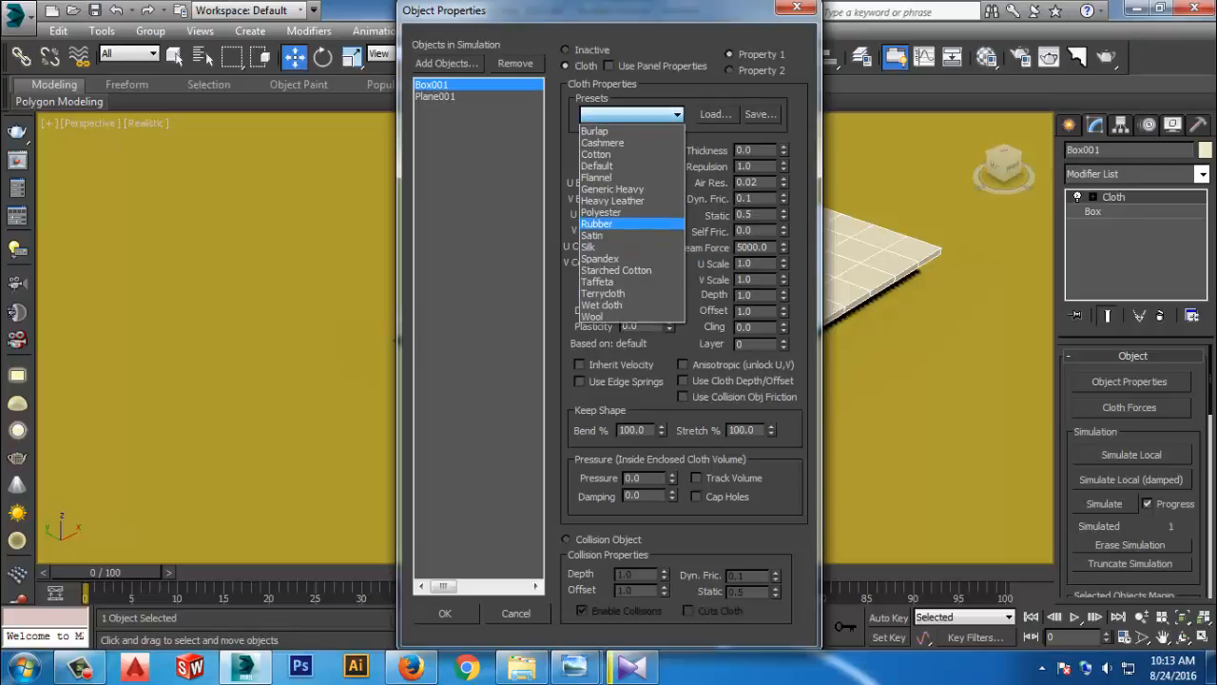
left_click(599, 234)
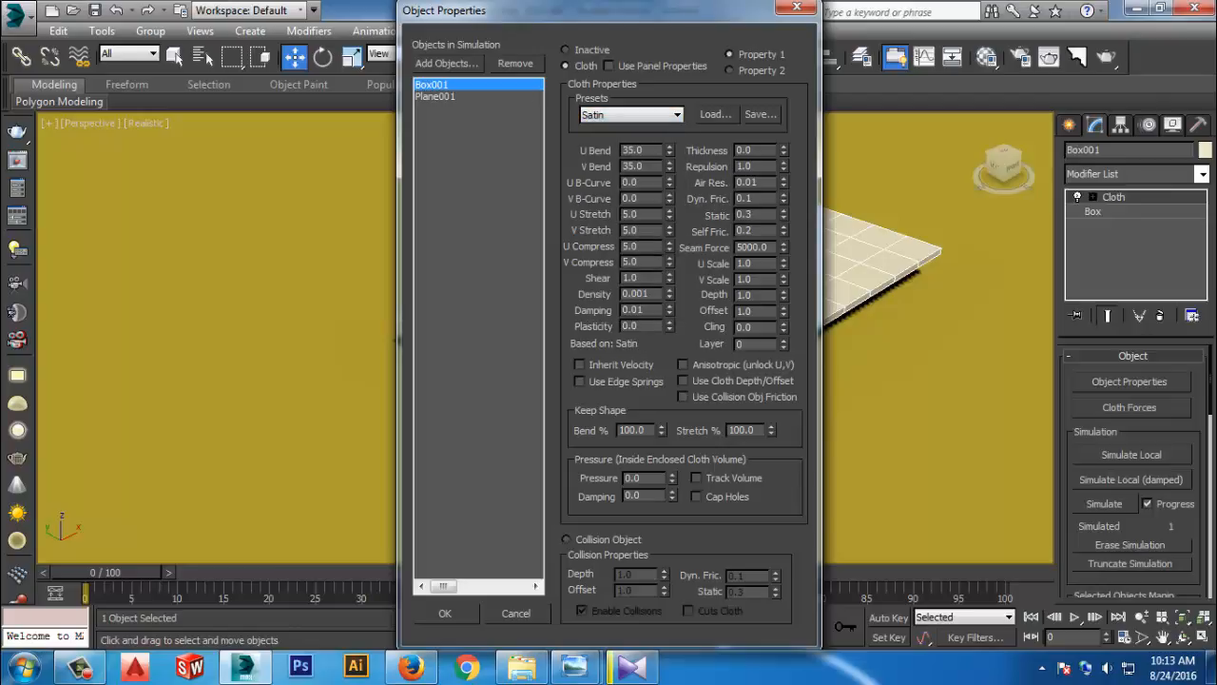
Give Box001 a pressure of 3 and pressure damping of 0.4, make Plane001 a Collision Object, and accept the object properties
double_click(632, 478)
type("3")
key("Tab")
type(".4")
key("Tab")
left_click(436, 96)
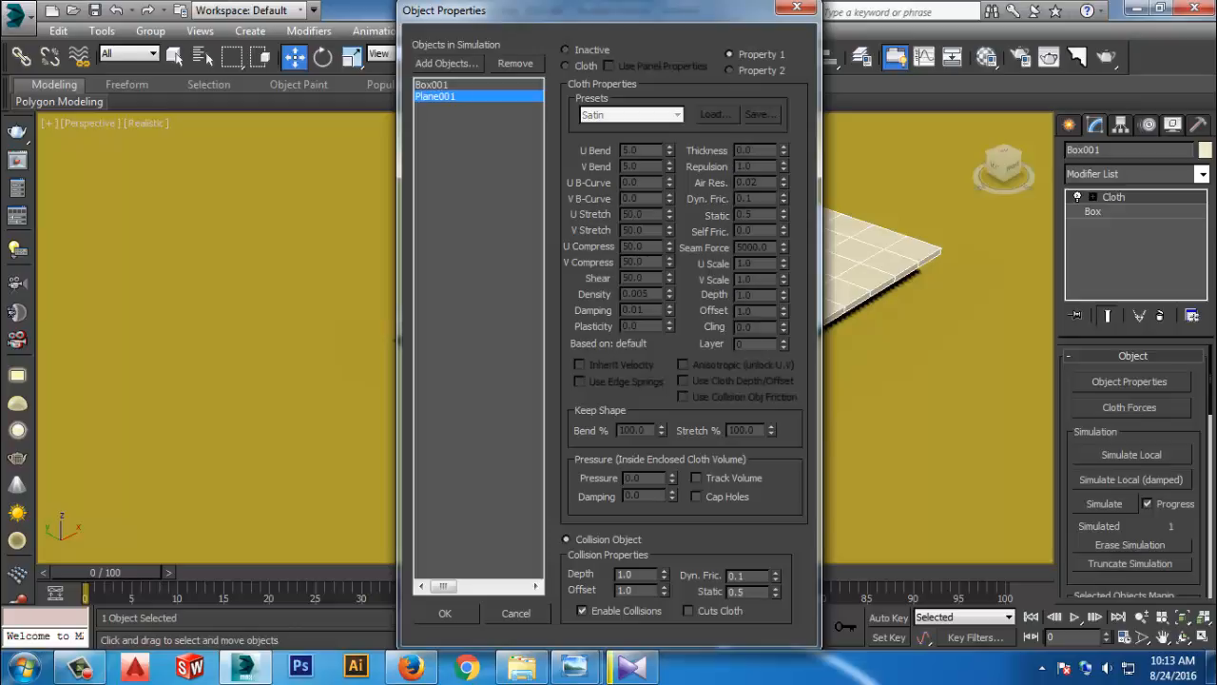
key("Return")
Run the local cloth simulation to inflate the box into a pillow shape, and stop it
middle_click_drag(684, 286, 551, 307)
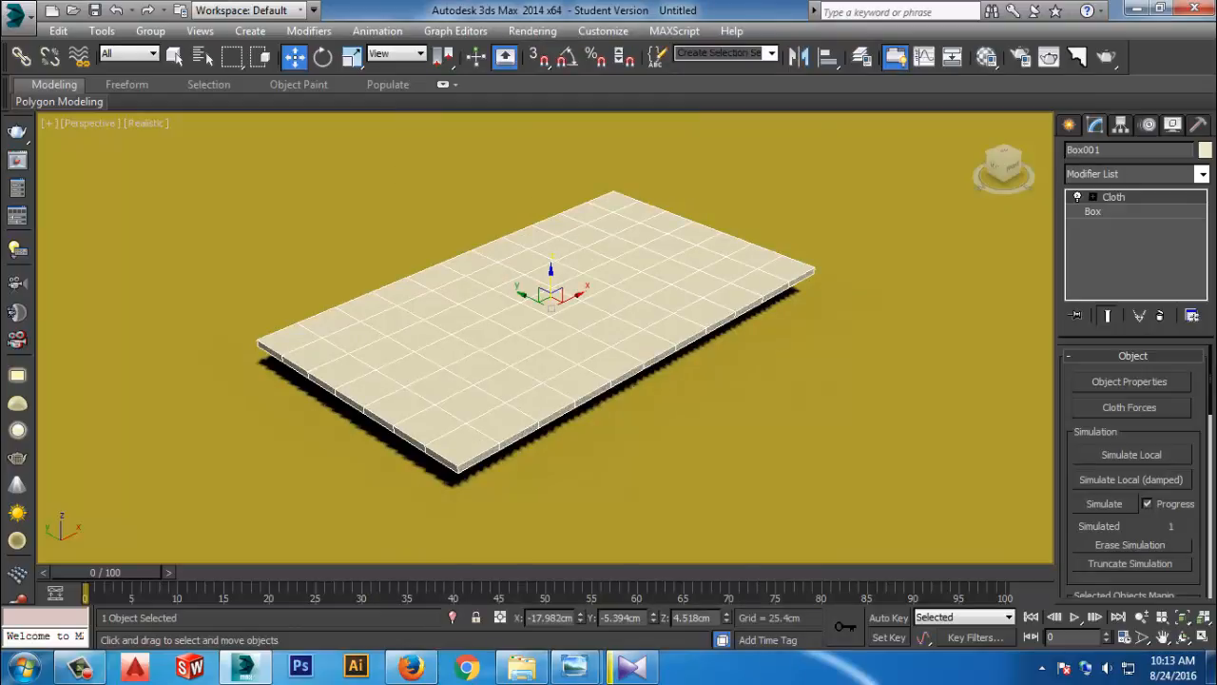
left_click(1132, 454)
left_click(1132, 455)
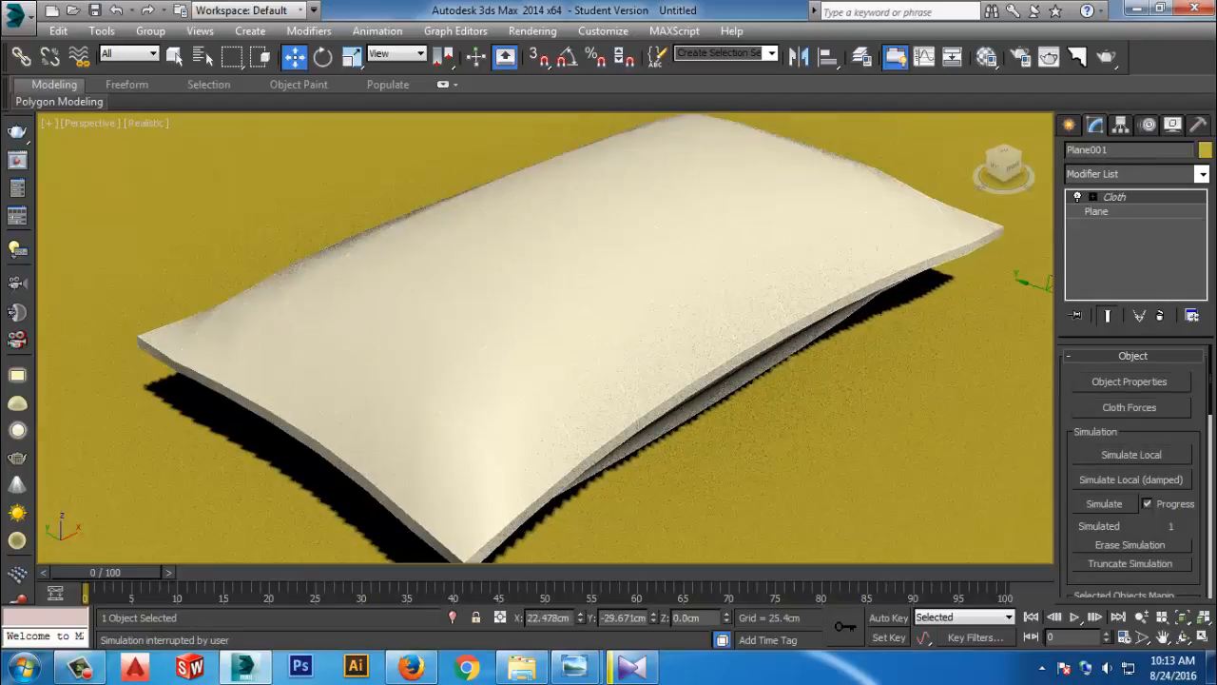
Convert the inflated pillow box, Box001, to an Editable Poly
middle_click_drag(542, 333, 580, 296)
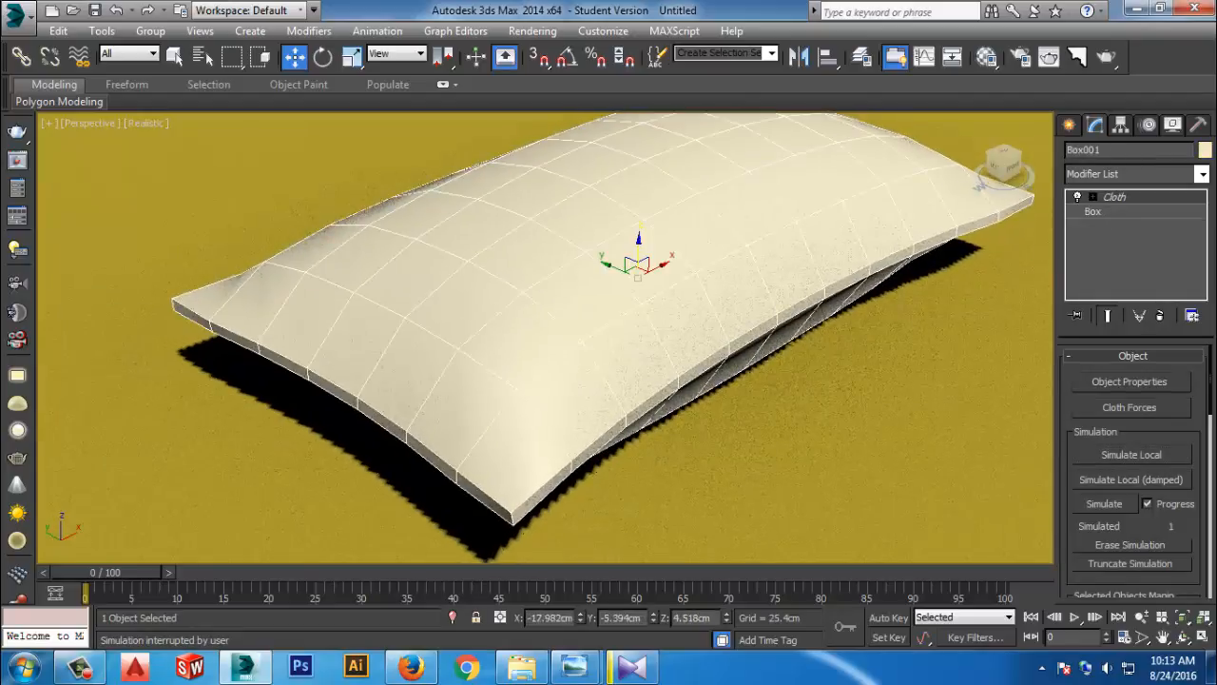
right_click(679, 301)
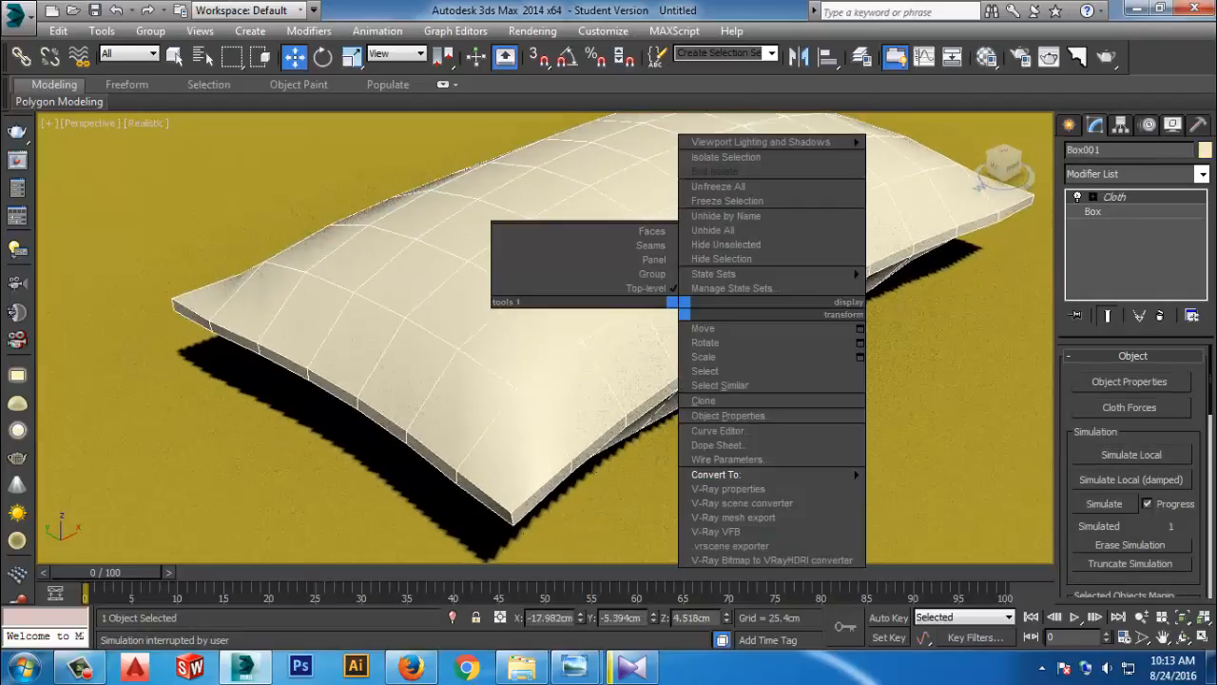
key("Escape")
right_click(606, 347)
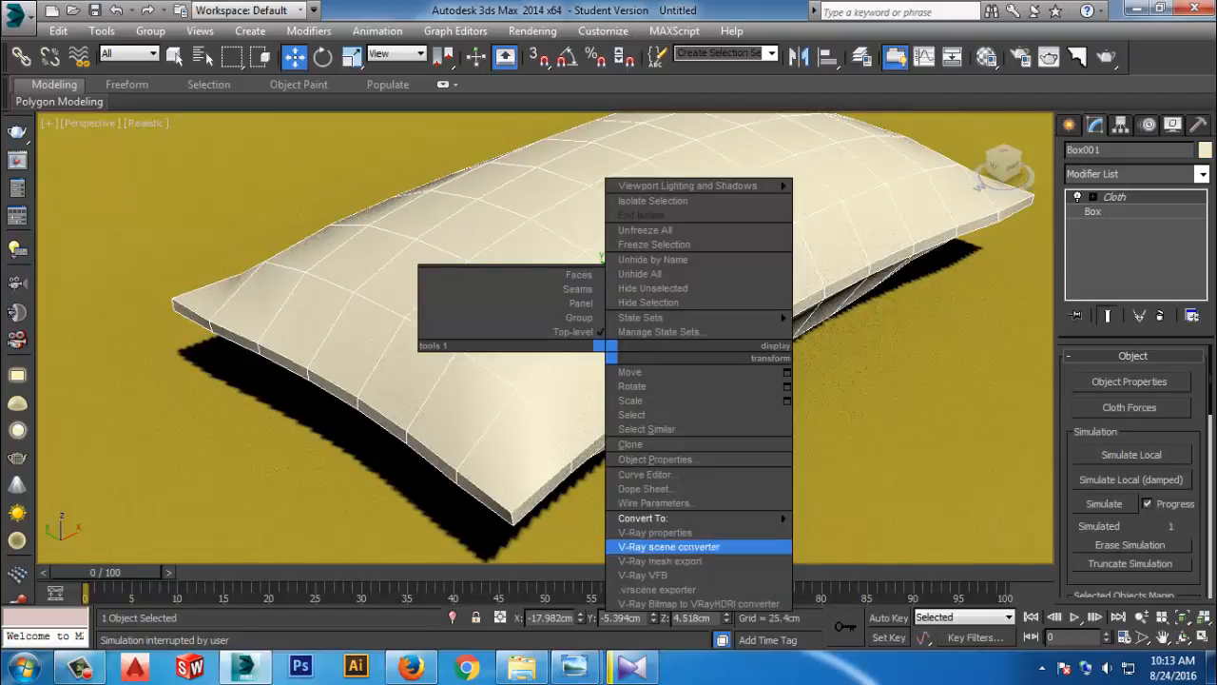
mouse_move(666, 517)
left_click(855, 533)
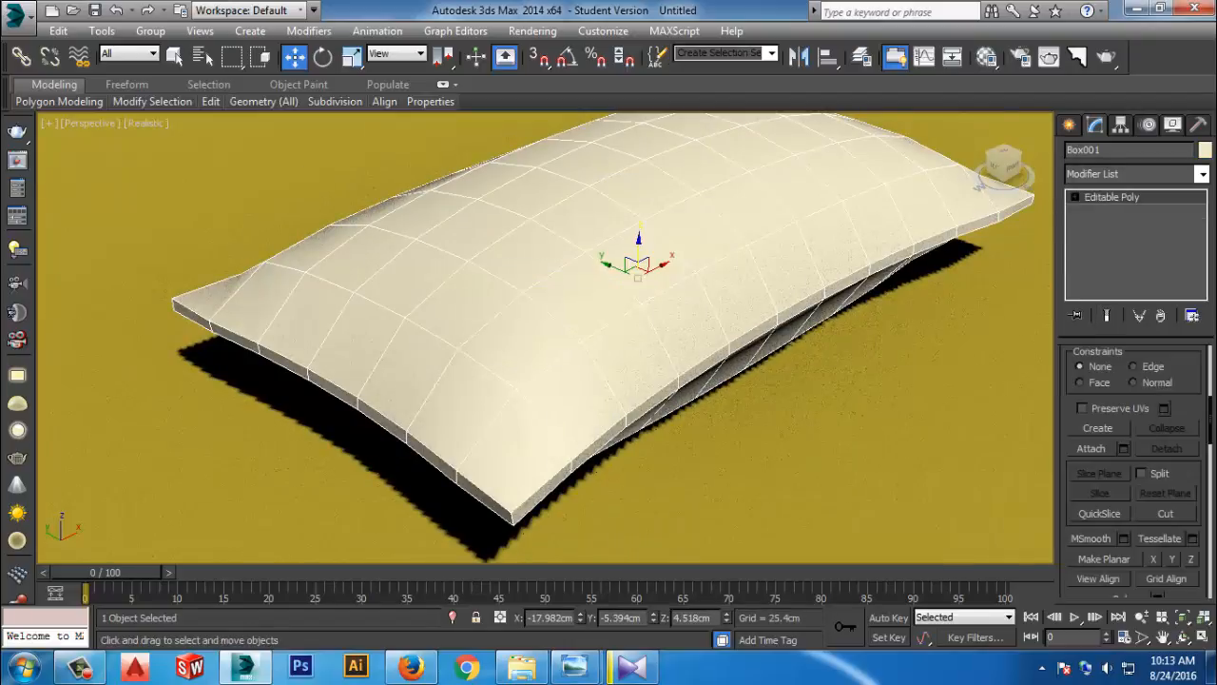
Enter Polygon sub-object level and select the full loop of narrow side polygons around the pillow's rim
middle_click_drag(742, 428, 809, 391)
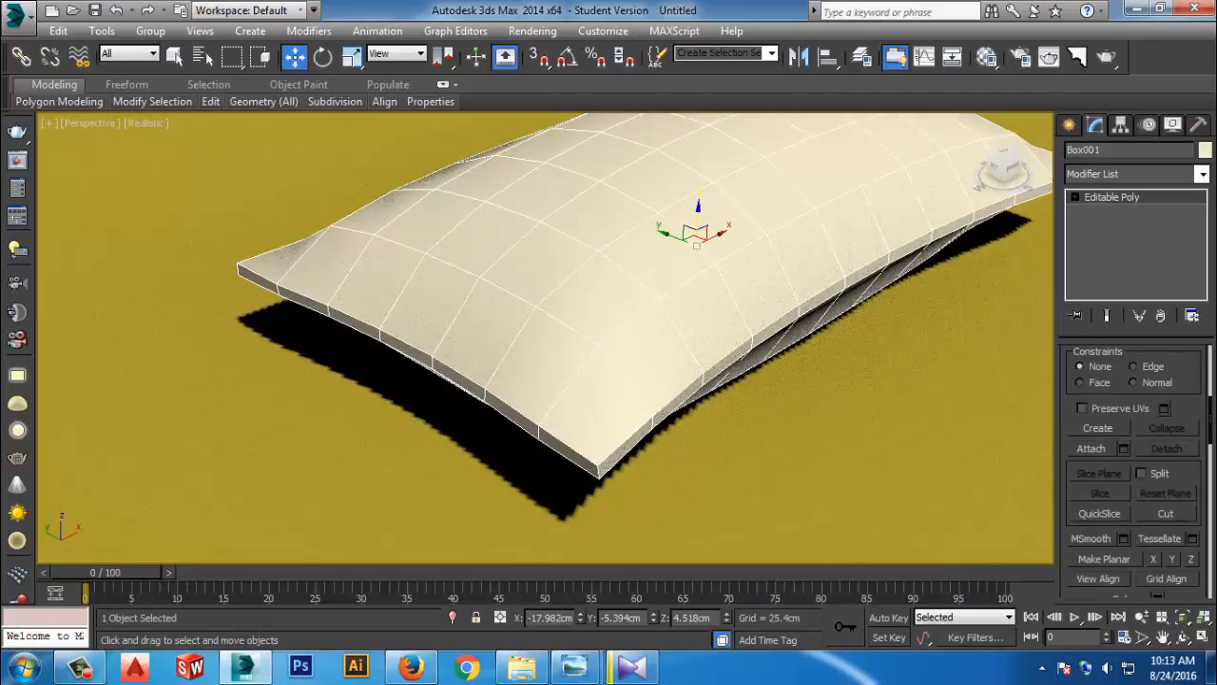
left_click(1075, 197)
left_click(1107, 239)
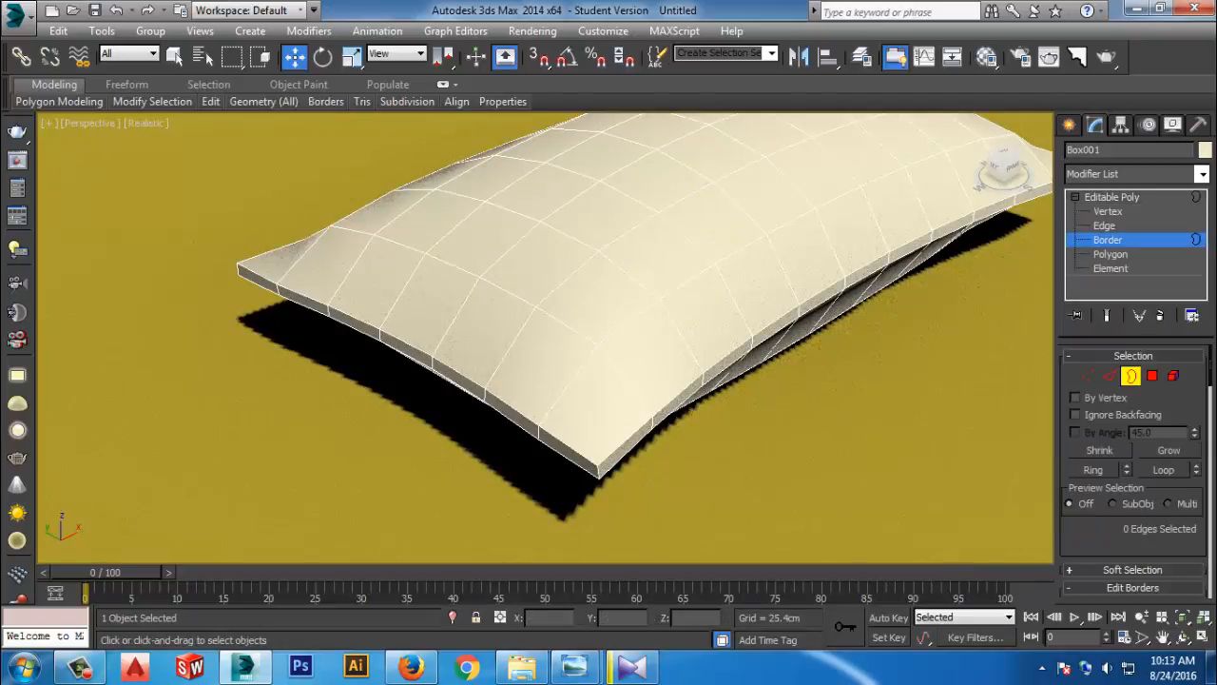
left_click(1153, 376)
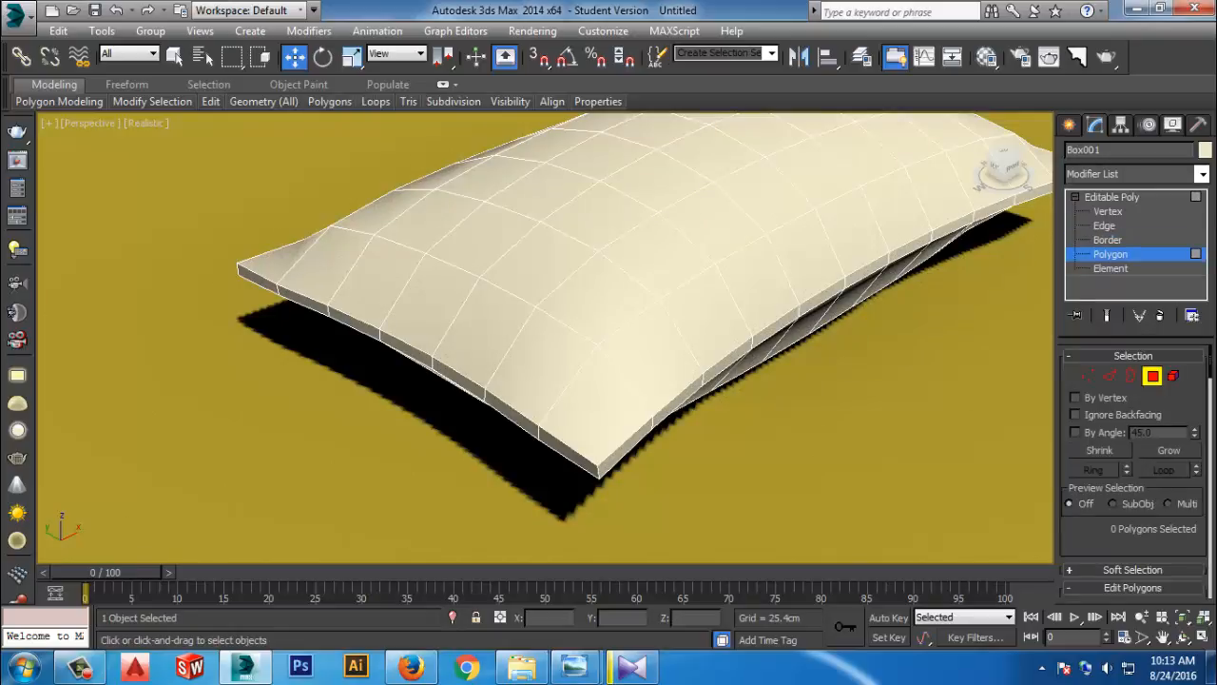
left_click(775, 325)
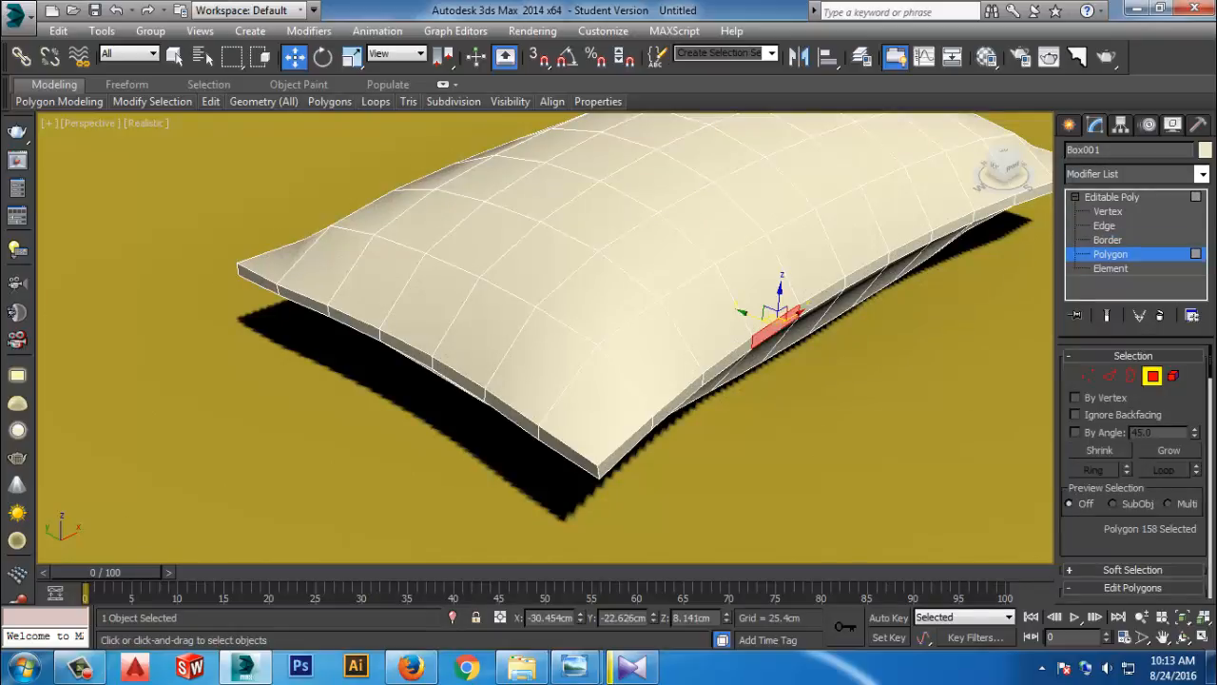
left_click(728, 361, "shift")
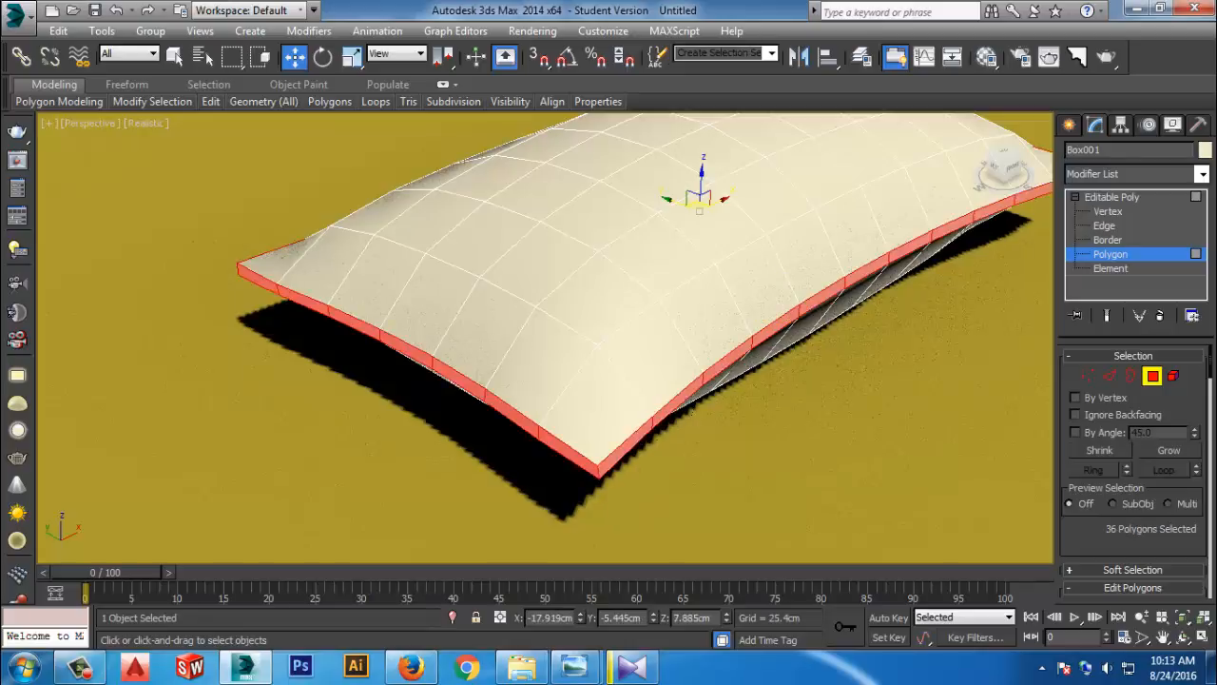
middle_click_drag(728, 361, 617, 412)
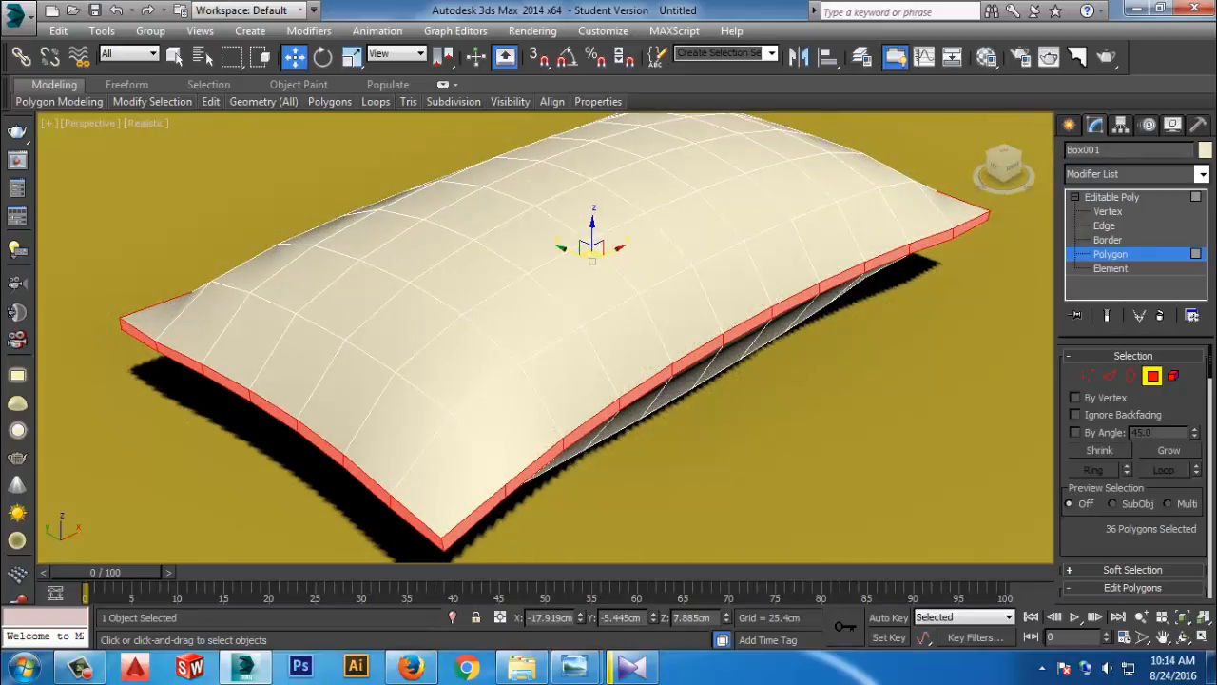
middle_click_drag(616, 412, 645, 381)
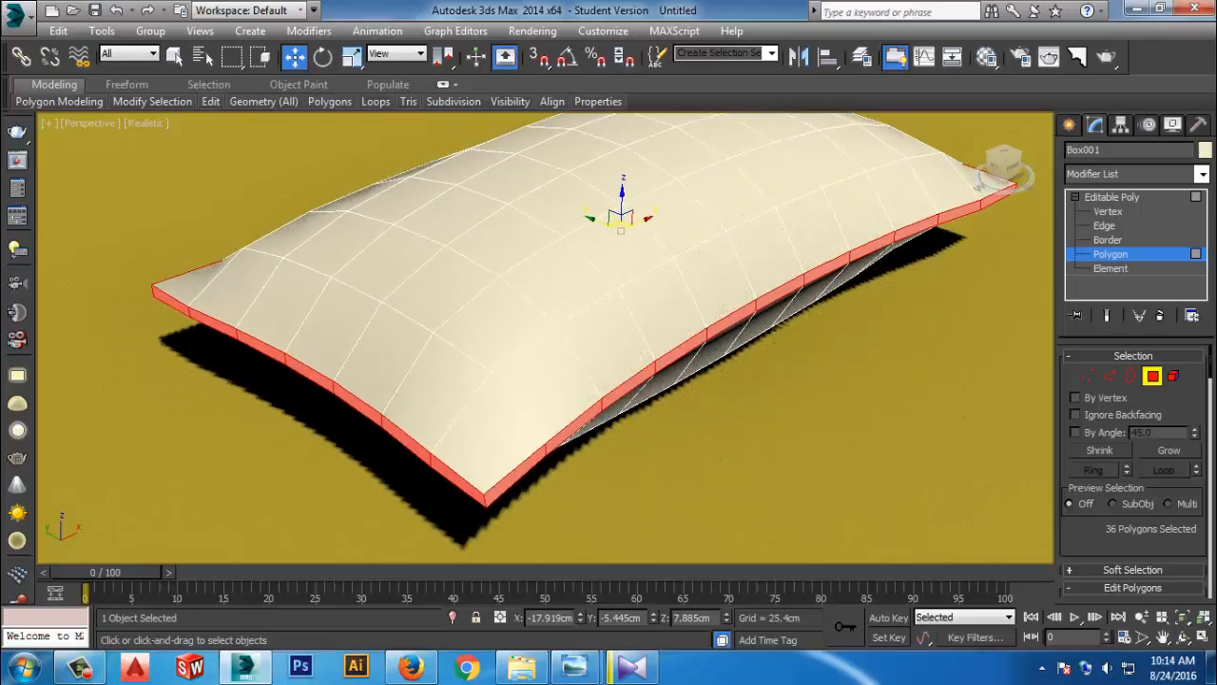
Start a Bevel on the selected rim polygons by Local Normal with a height of 4 cm
scroll(1134, 473, "down", 5)
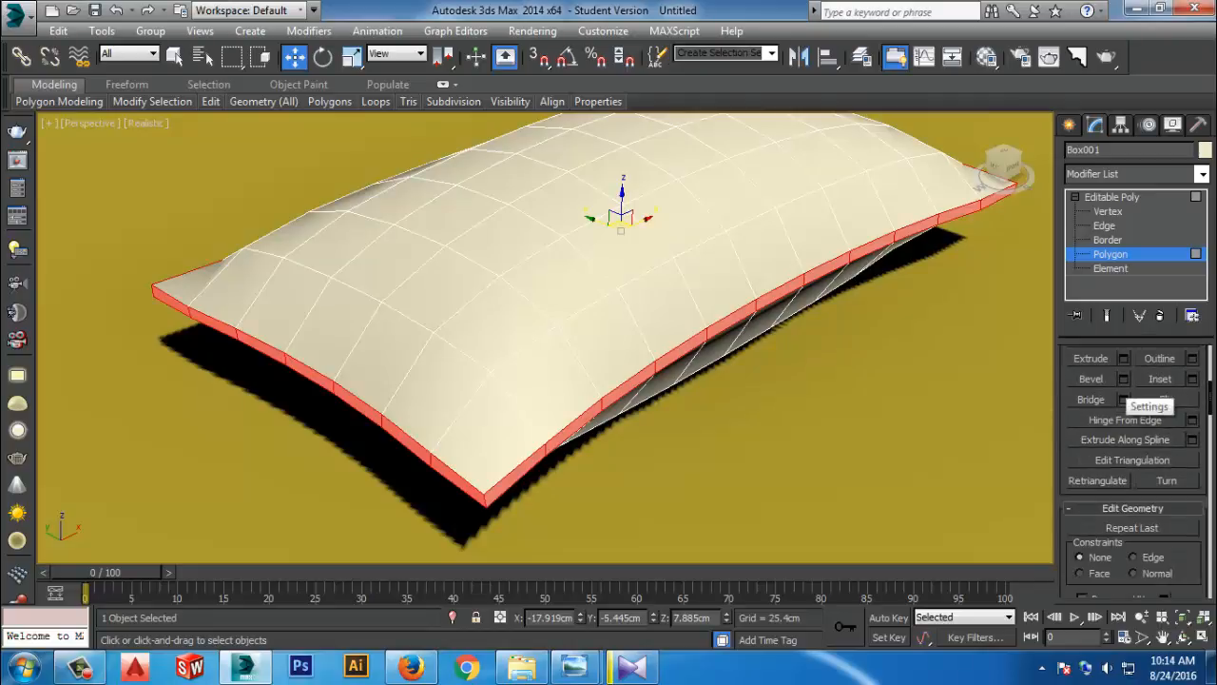
left_click(1123, 378)
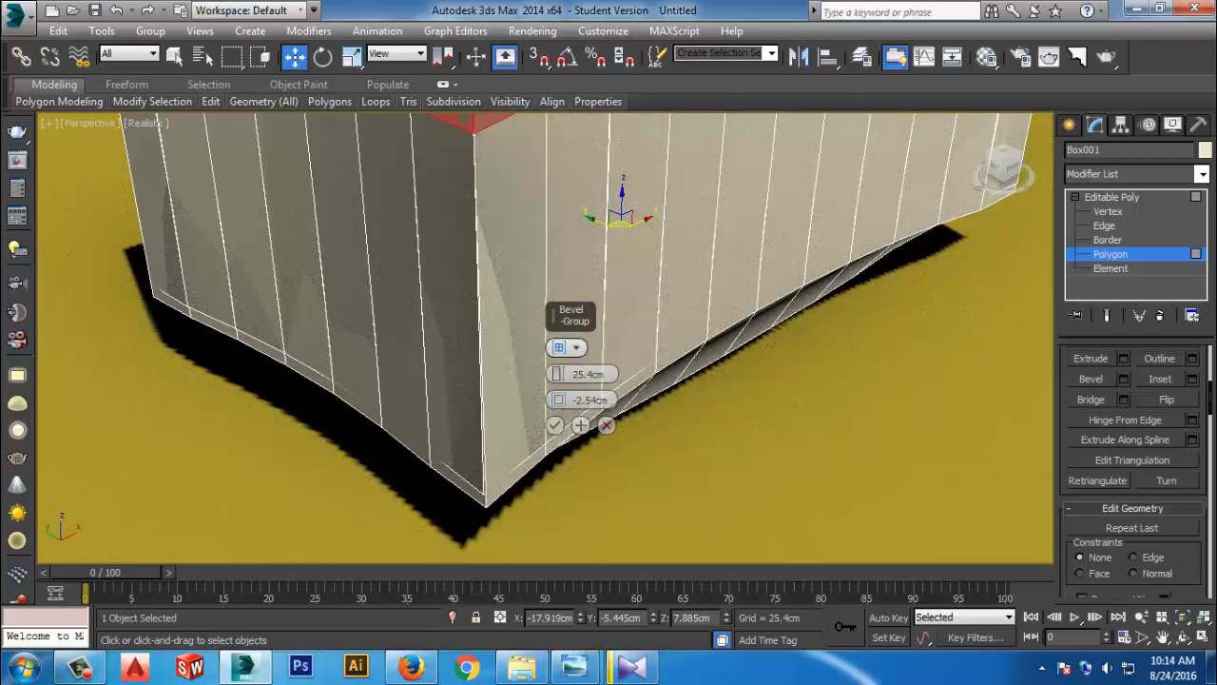
left_click(570, 347)
left_click(632, 372)
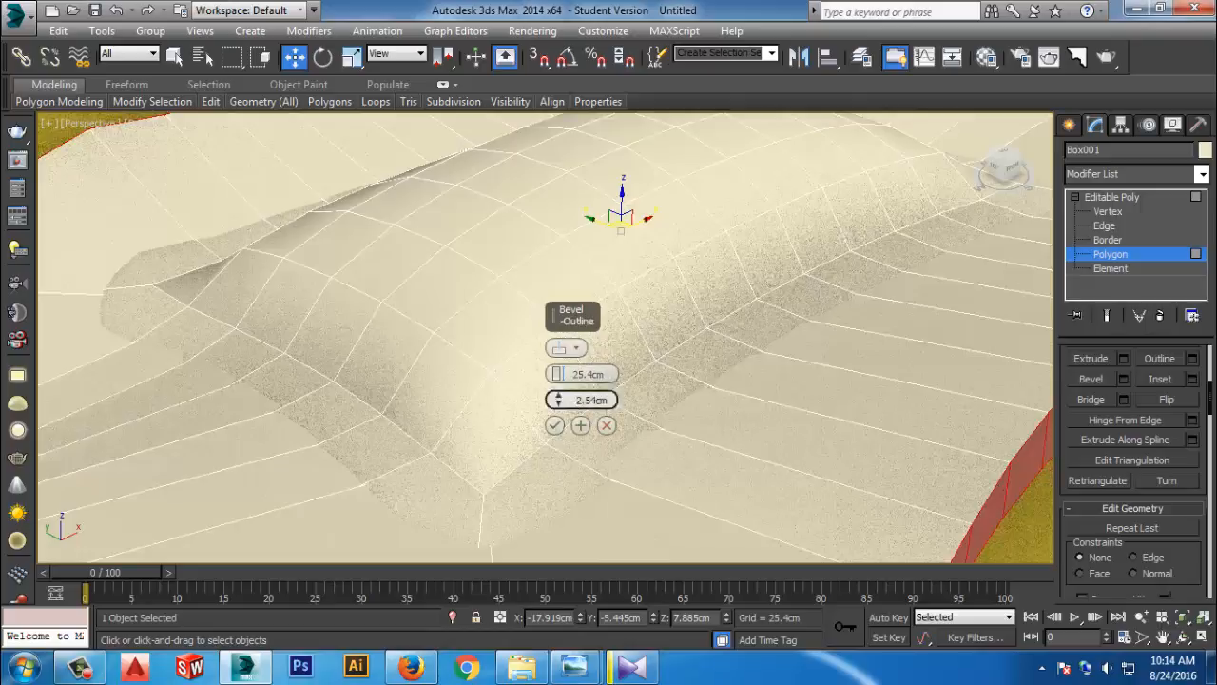
left_click(588, 374)
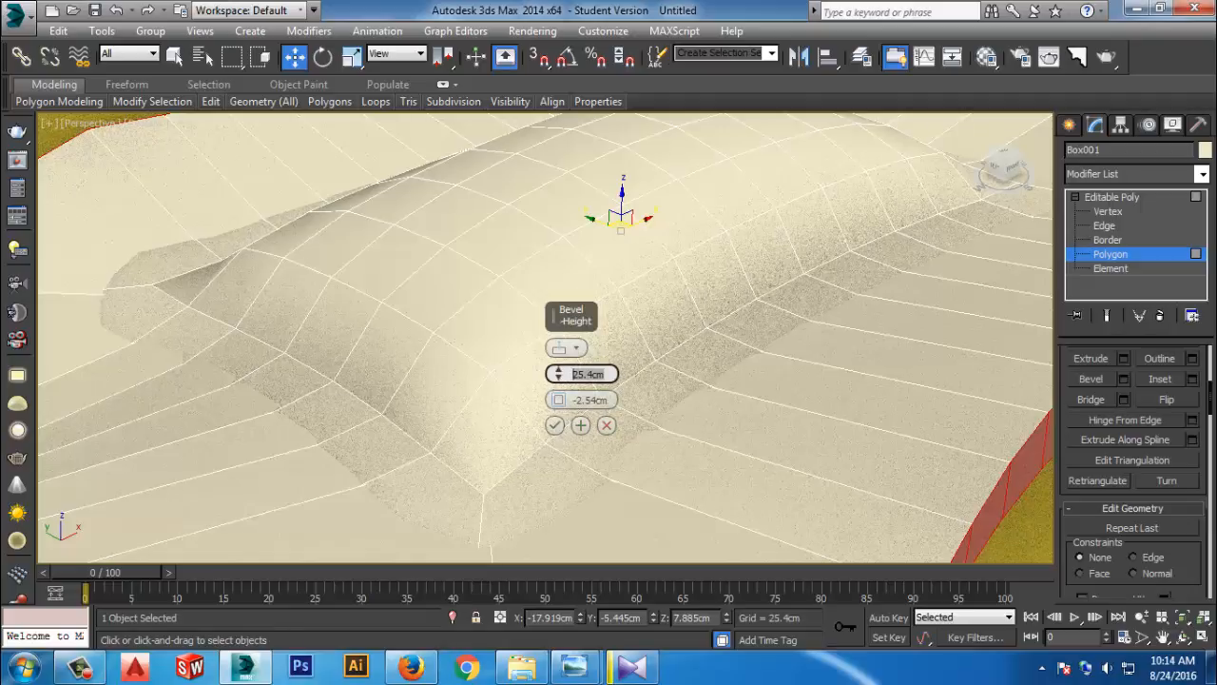
type("4")
key("Tab")
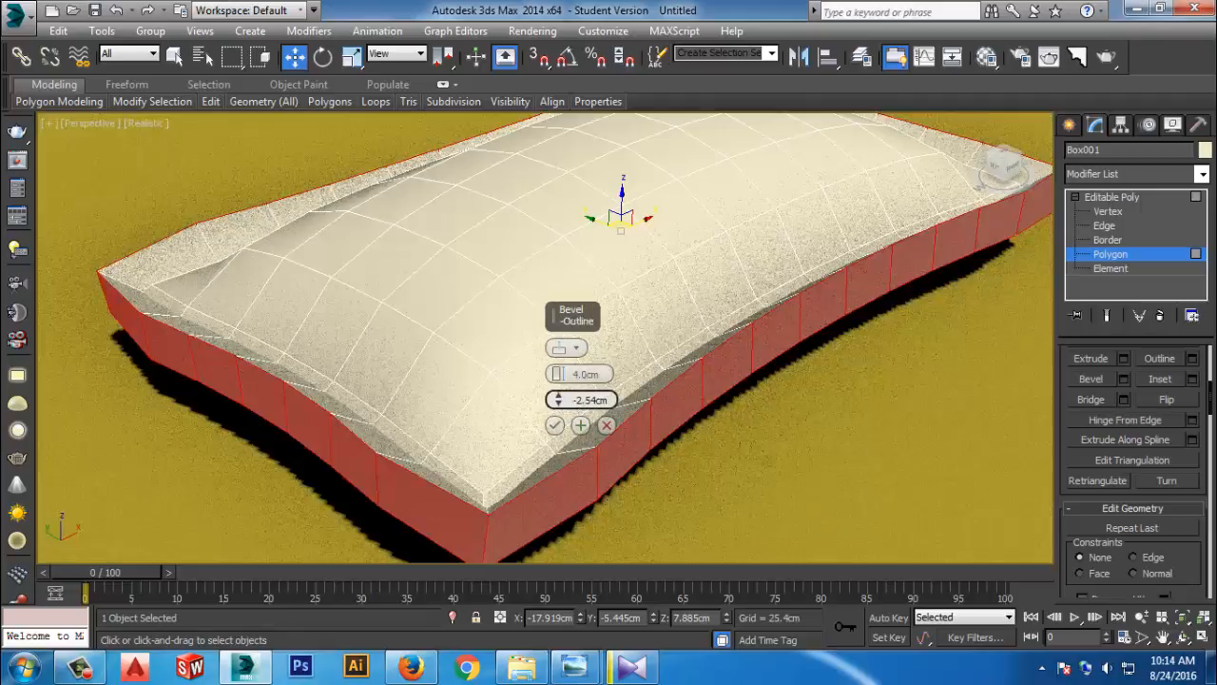
Set the bevel outline to -0.4 cm, then cancel the bevel on the stray top polygon
double_click(589, 401)
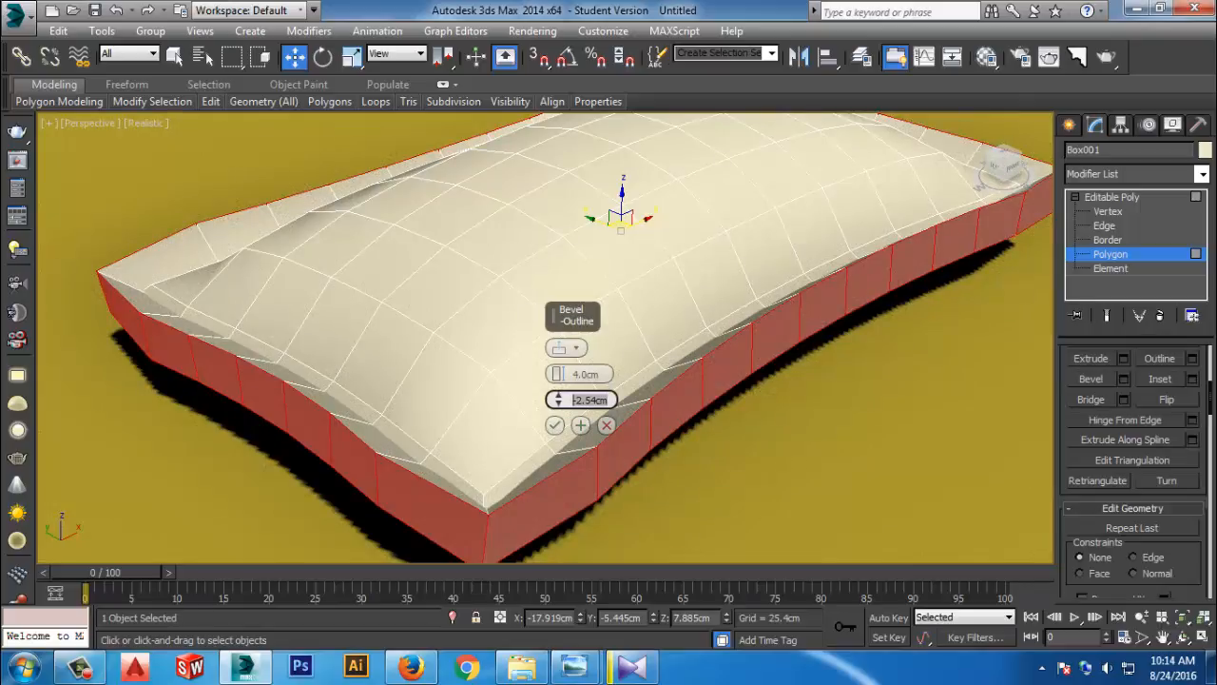
type("0.4")
key("Left")
key("Left")
type("-")
left_click(625, 352)
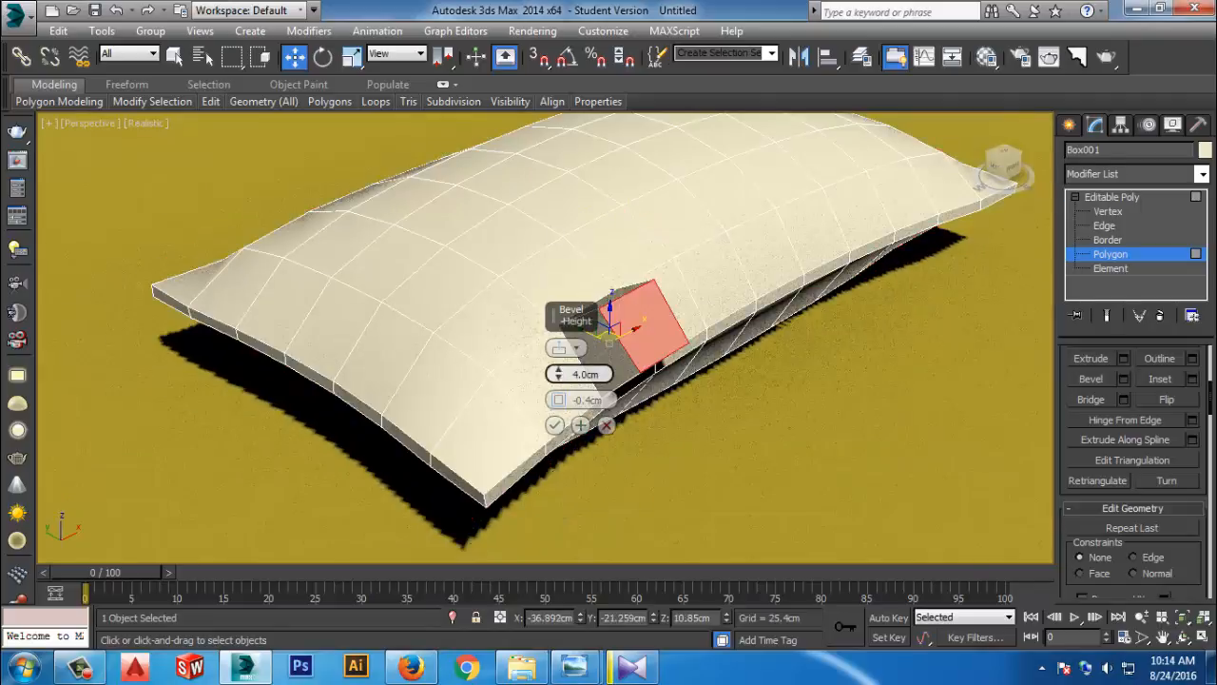
left_click(599, 375)
left_click(607, 425)
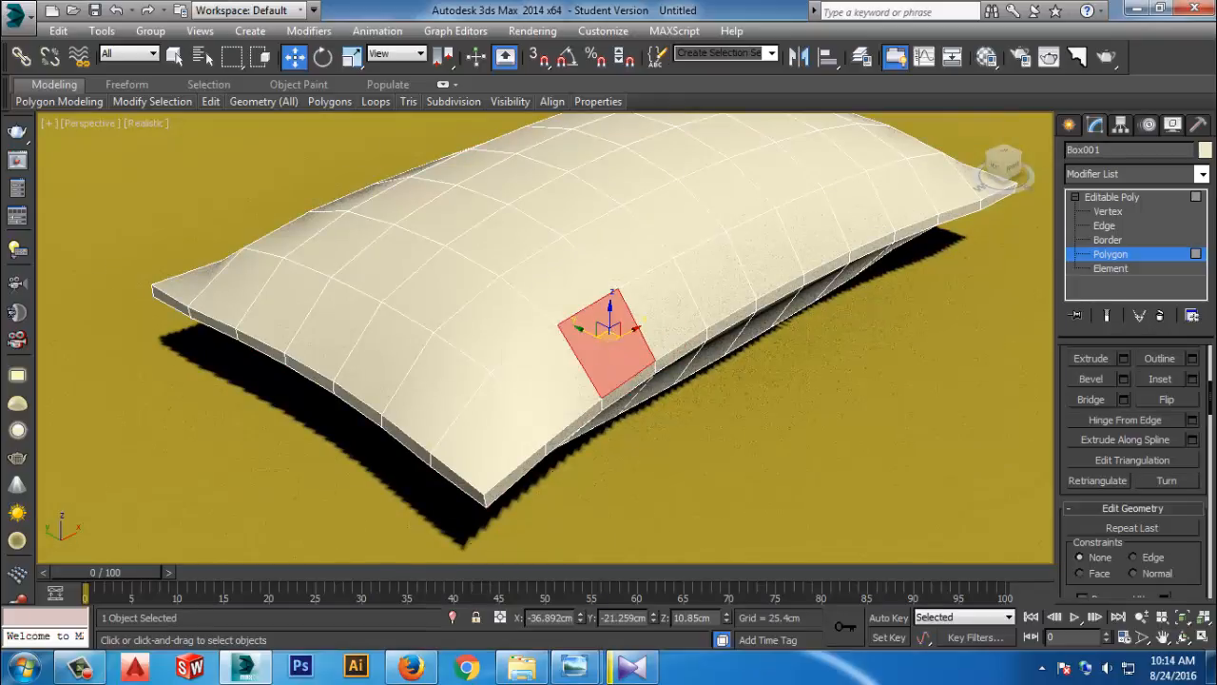
Reselect the loop of rim polygons and bevel it with height 4 cm and outline -0.4 cm, then clear the selection
left_click(514, 477)
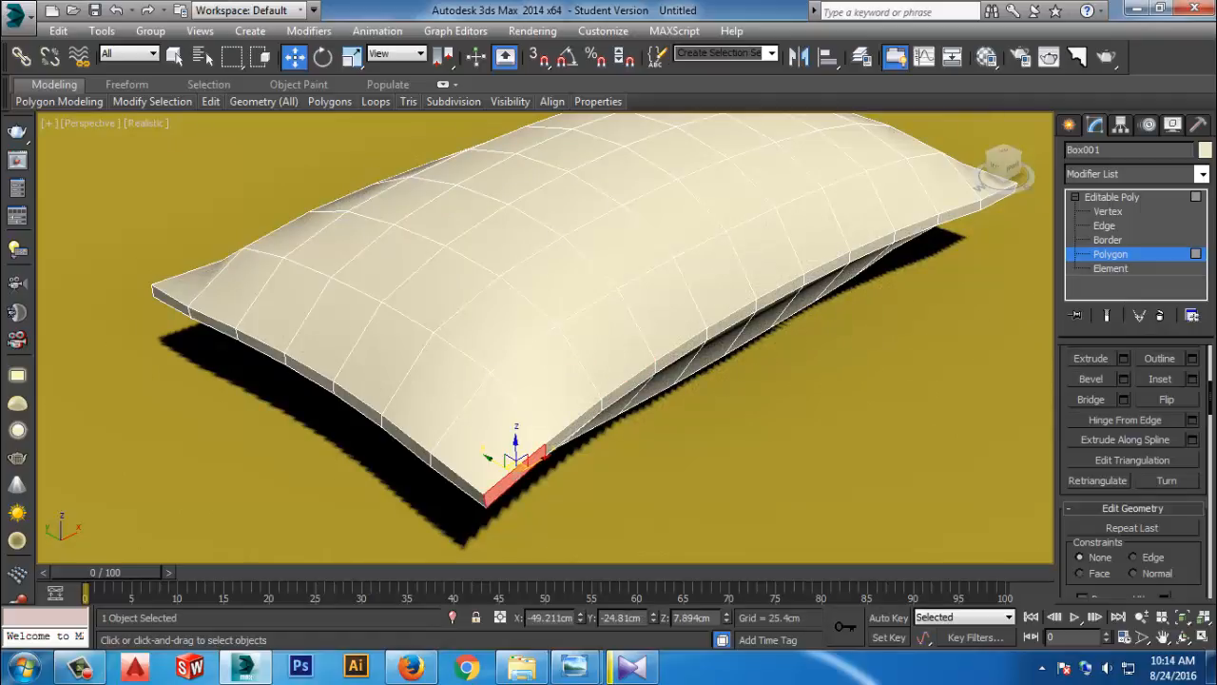
left_click(573, 428, "shift")
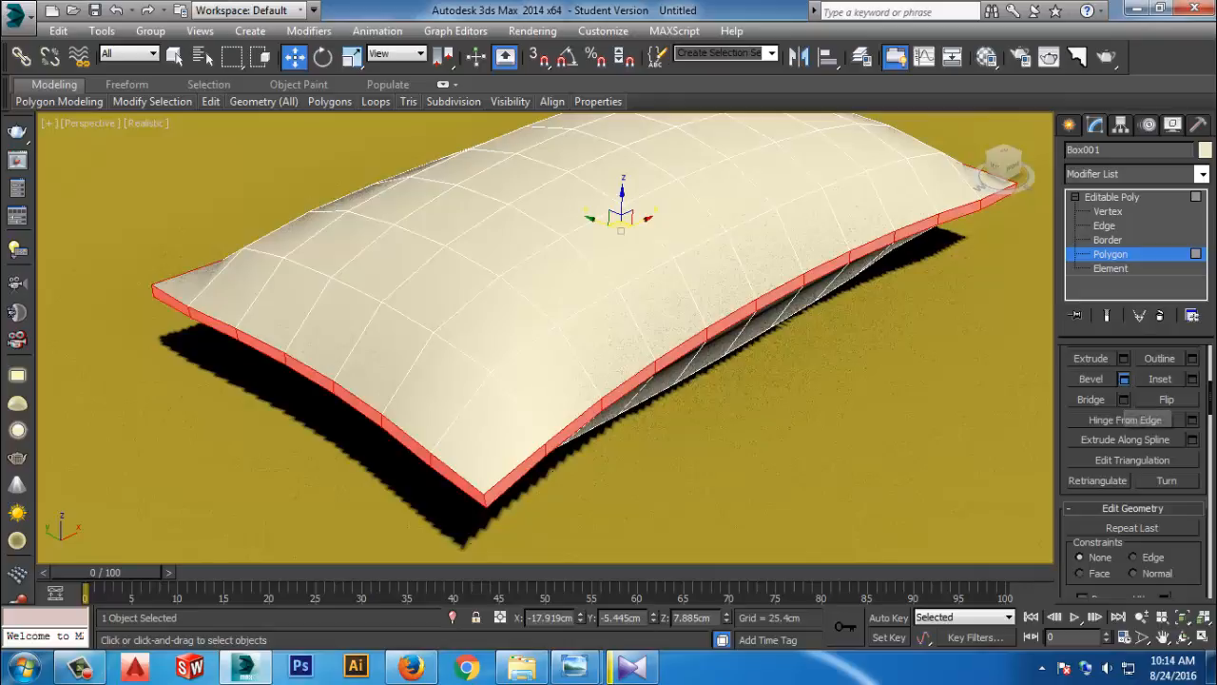
left_click(1123, 378)
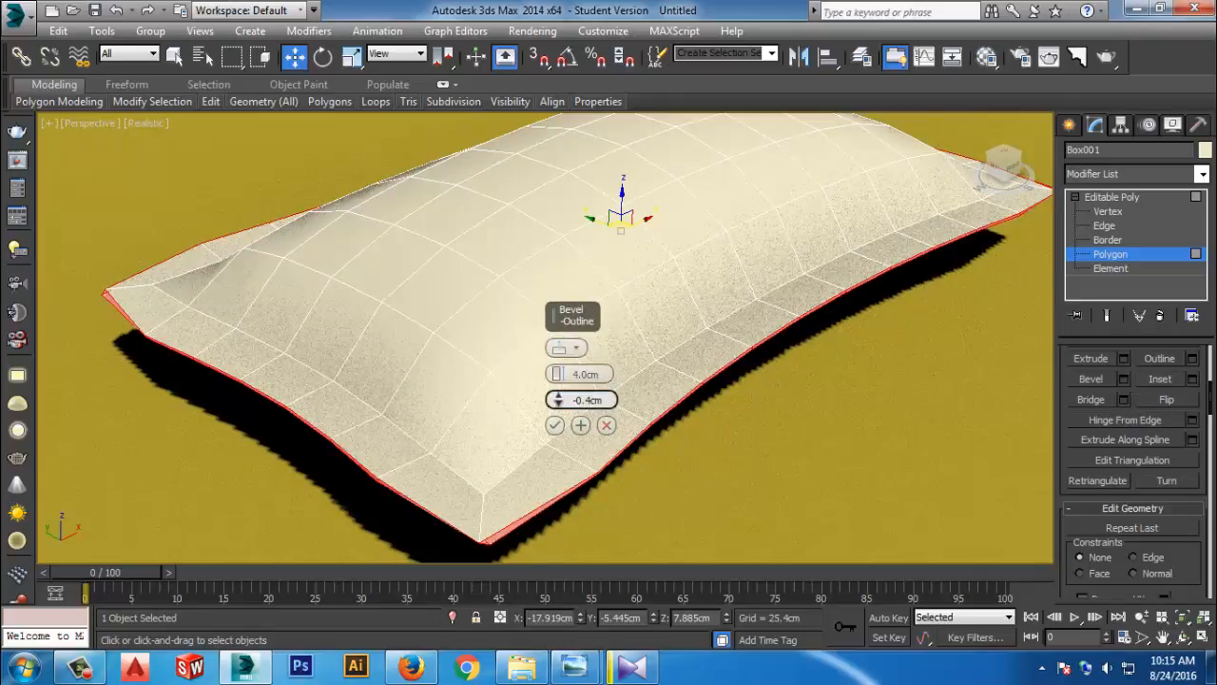
left_click(554, 426)
left_click(742, 447)
middle_click_drag(741, 446, 408, 548)
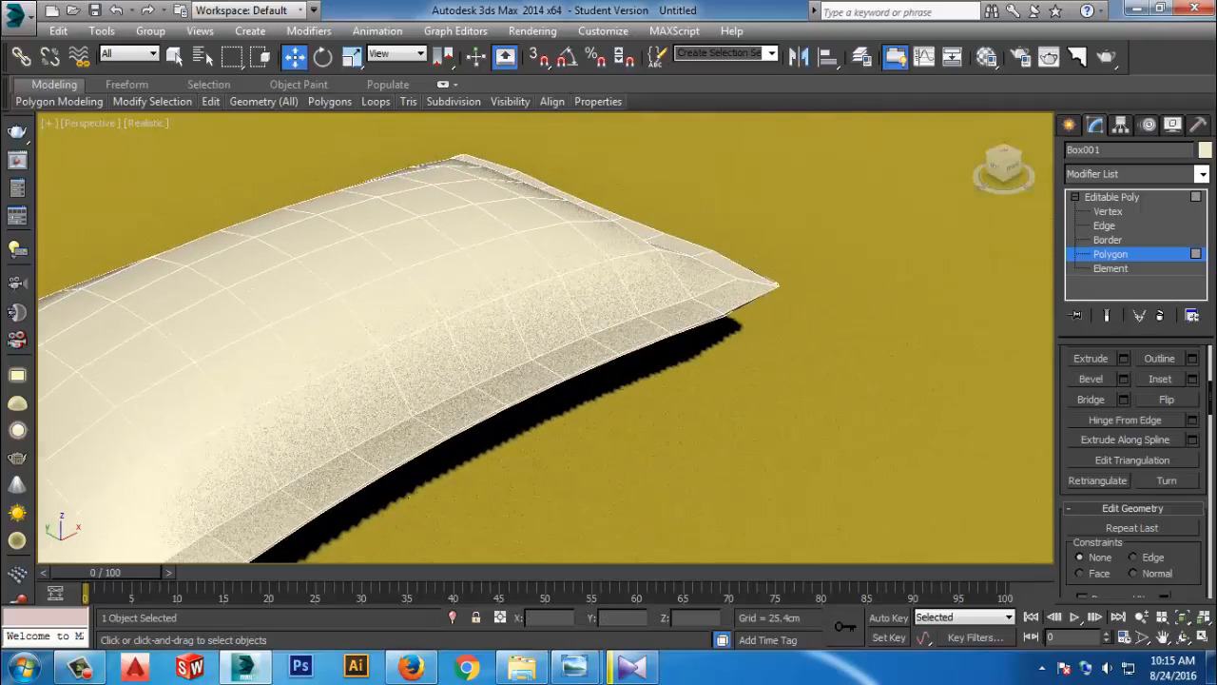
Leave sub-object editing of the pillow and delete the ground plane, Plane001
scroll(856, 323, "down", 8)
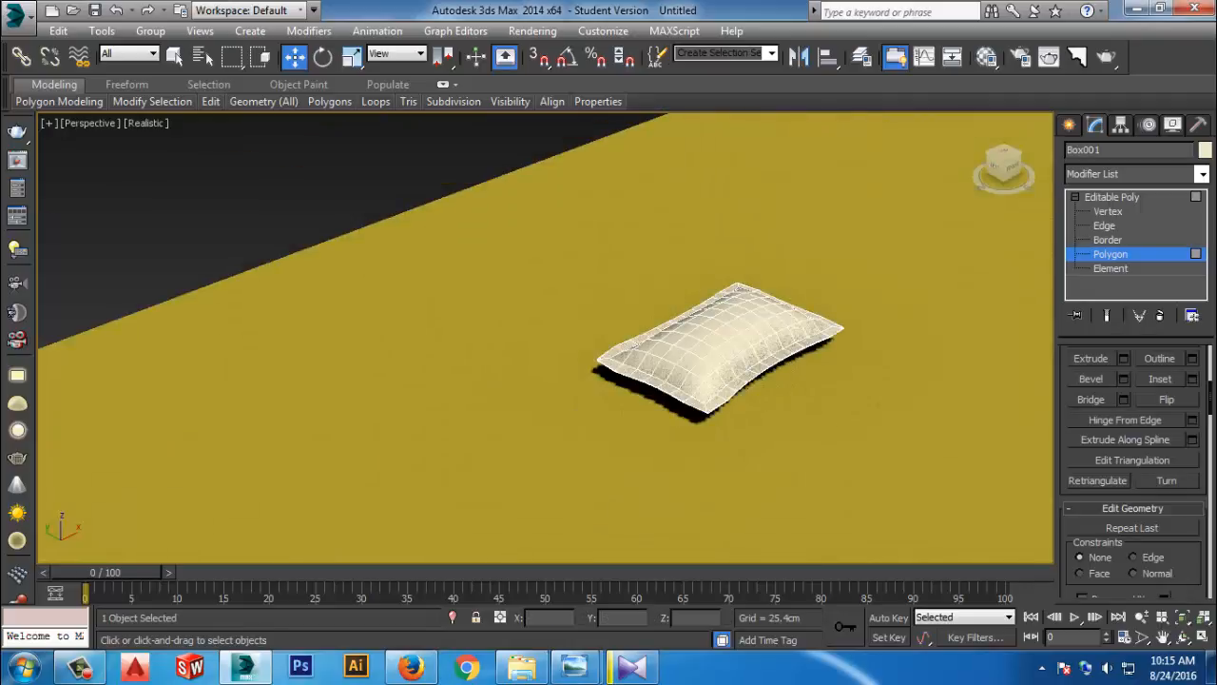
key("4")
left_click(853, 346)
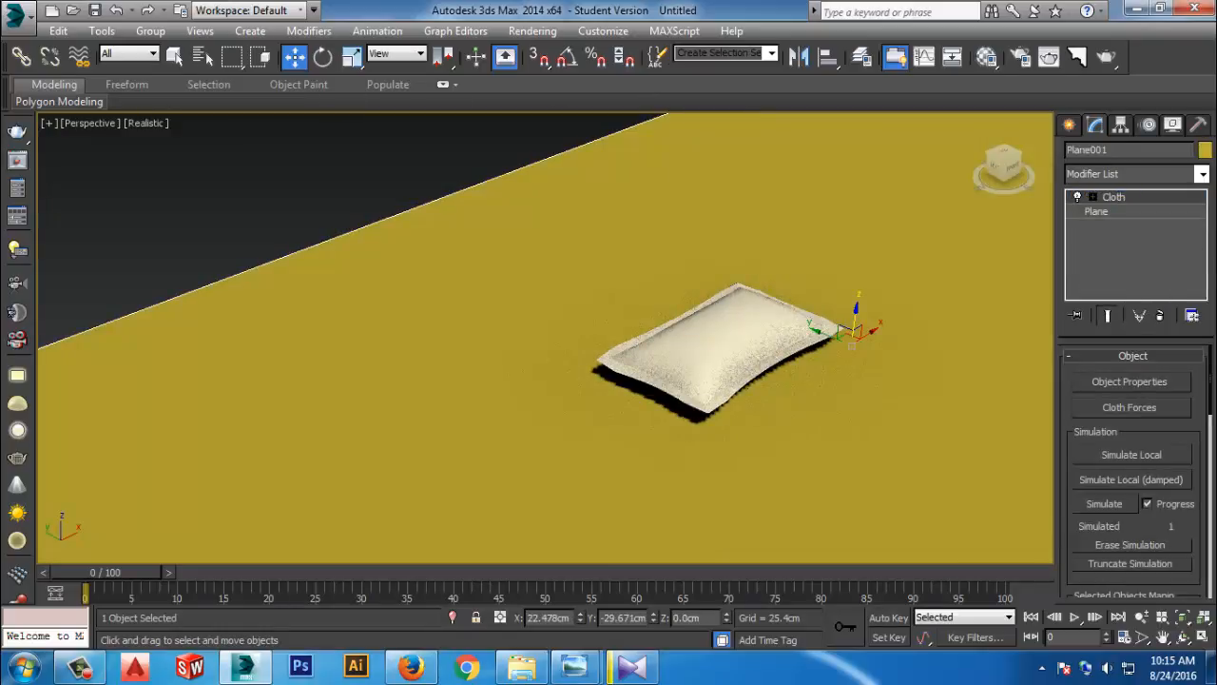
key("Delete")
Select the short vertical edge at the outer tip of the pillow's front corner in Edge sub-object mode
scroll(551, 447, "down", 2)
scroll(551, 447, "up", 8)
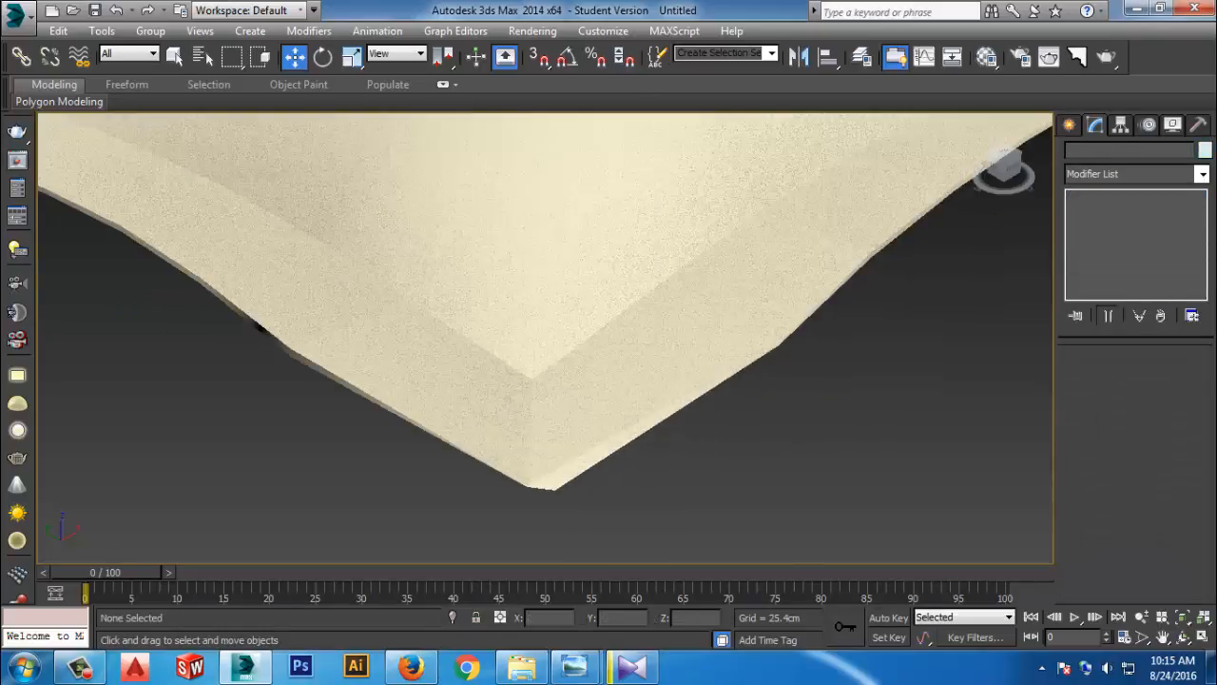
left_click(551, 418)
middle_click_drag(551, 484, 633, 514)
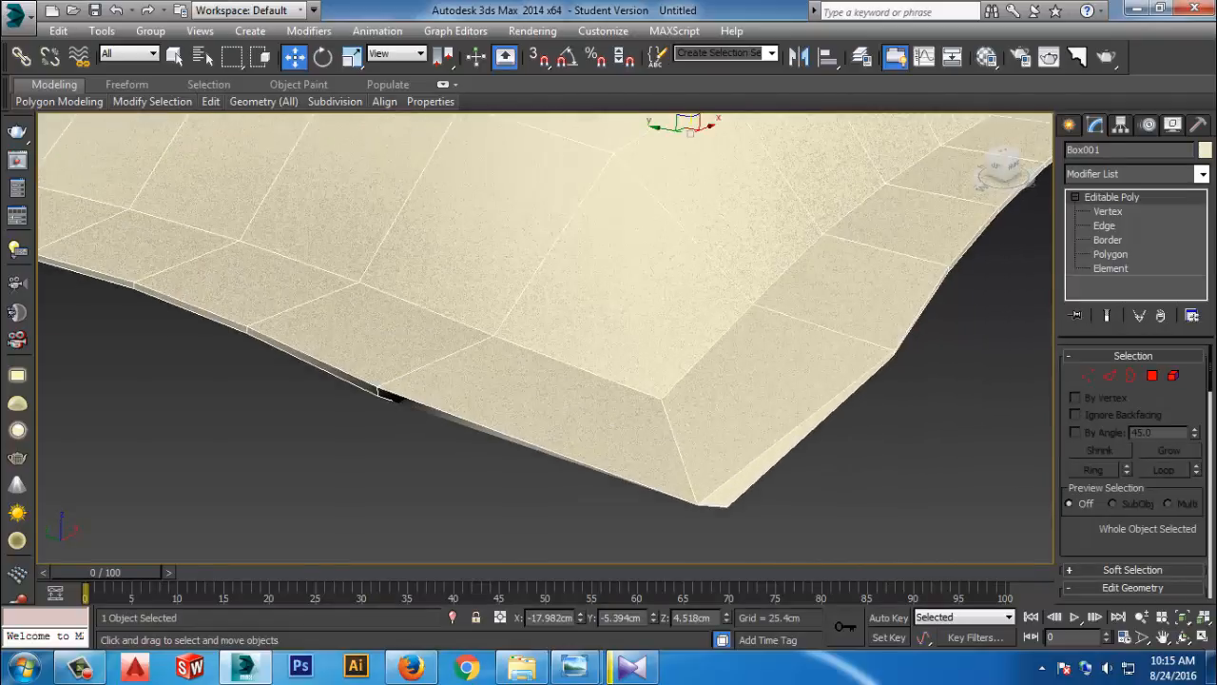
left_click(1110, 375)
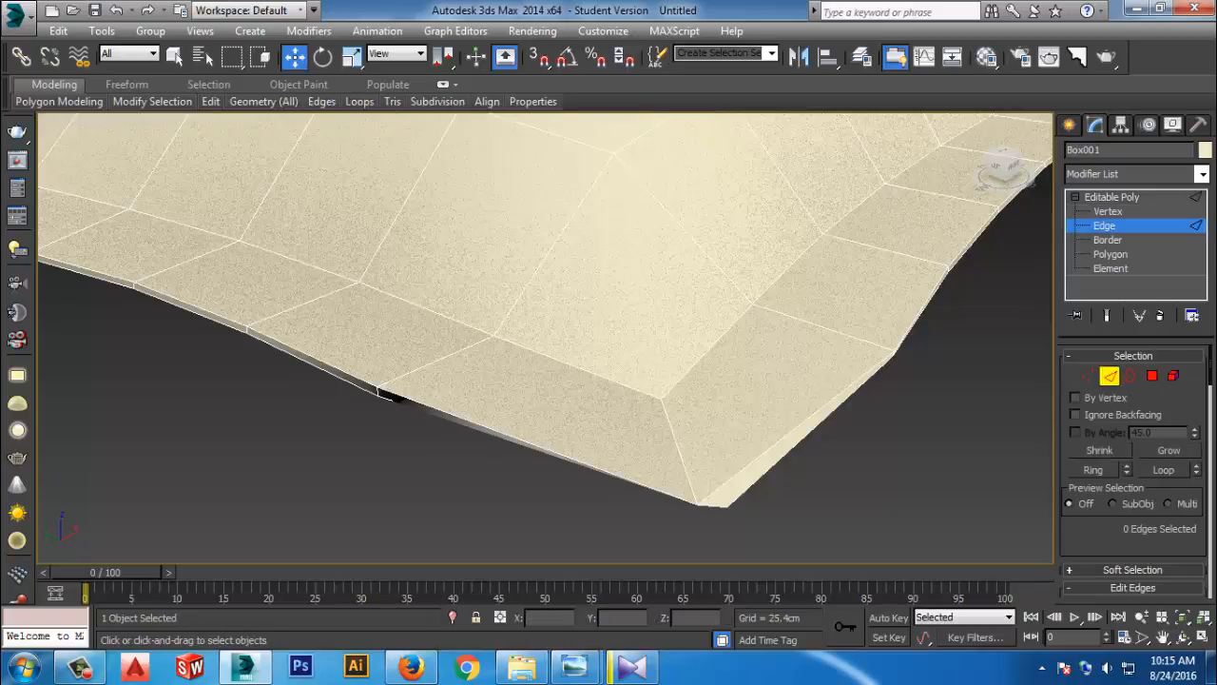
left_click(708, 498)
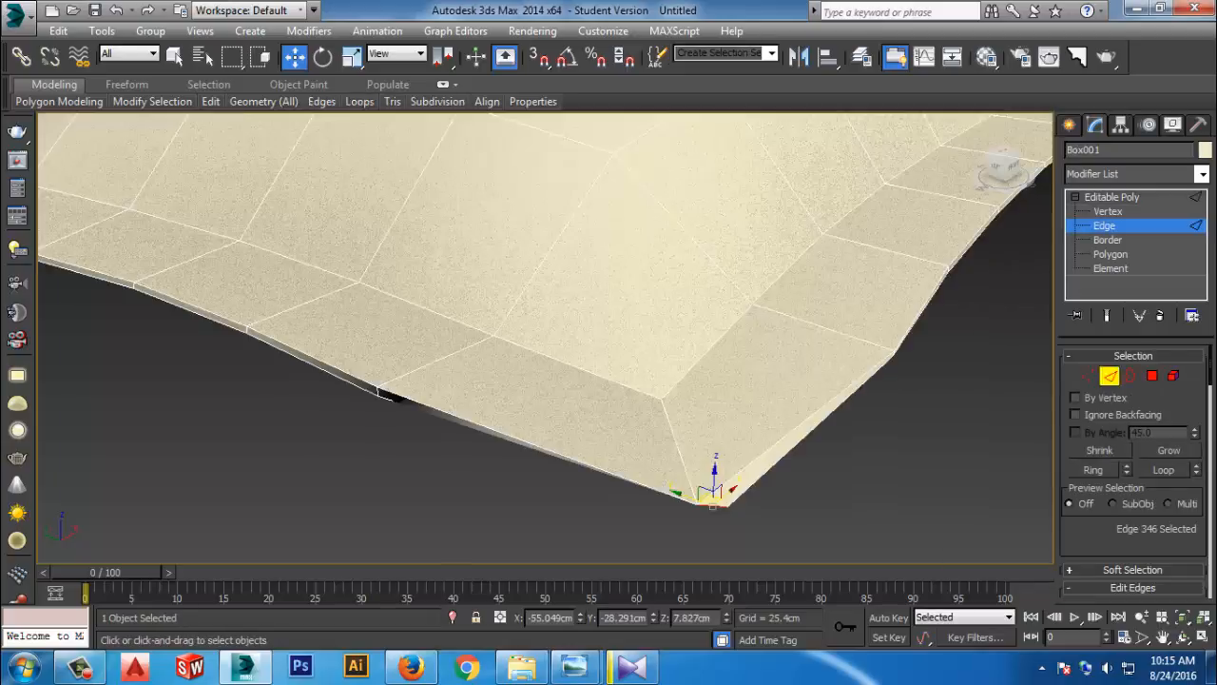
Make the selected corner edge planar along the X axis and clear the edge selection
middle_click_drag(712, 506, 670, 457, "alt")
scroll(670, 457, "up", 3)
scroll(730, 443, "down", 3)
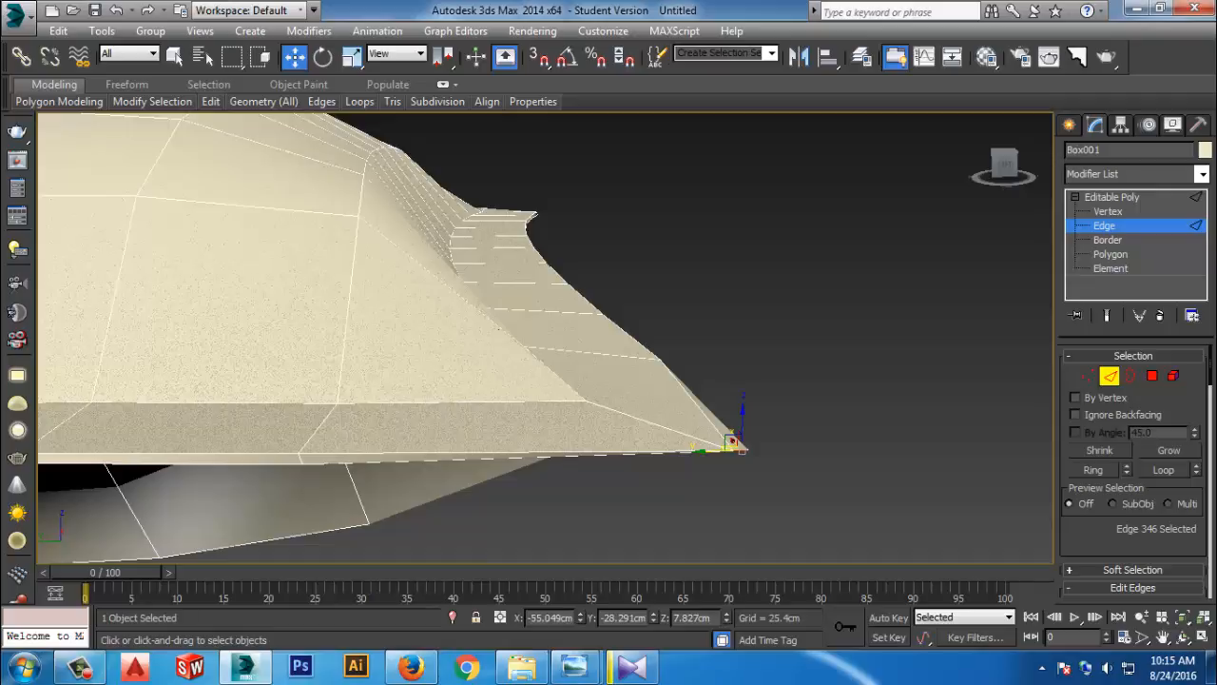
scroll(1132, 428, "down", 5)
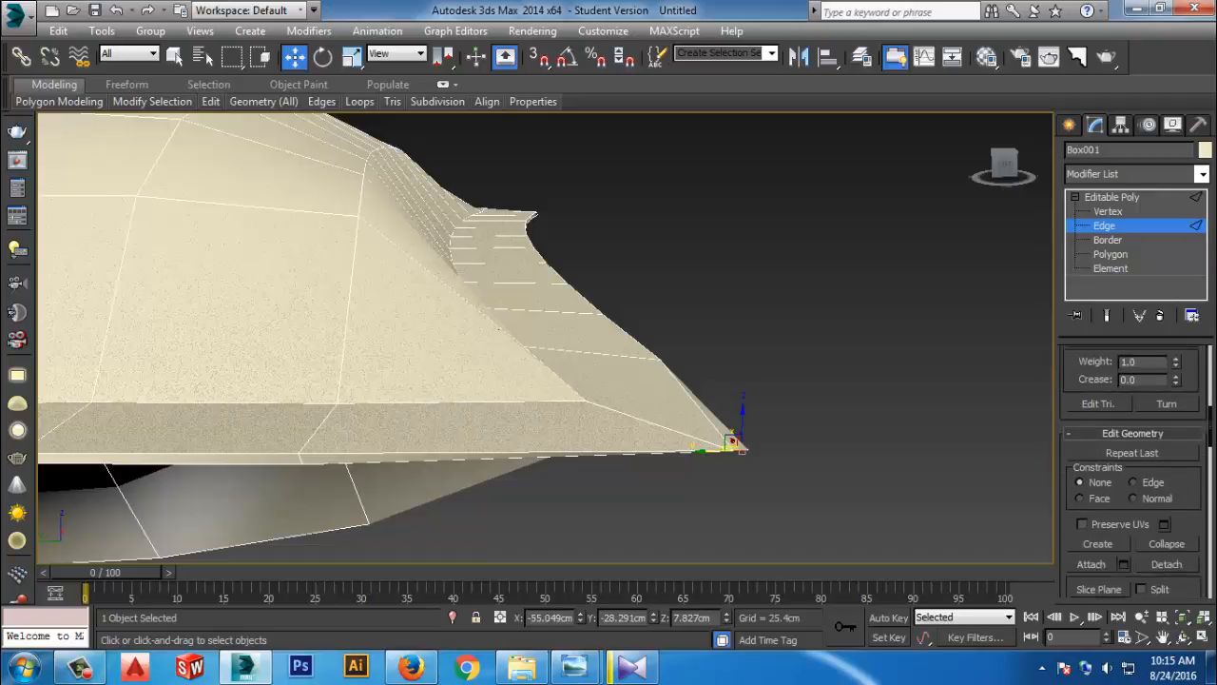
scroll(1136, 471, "down", 4)
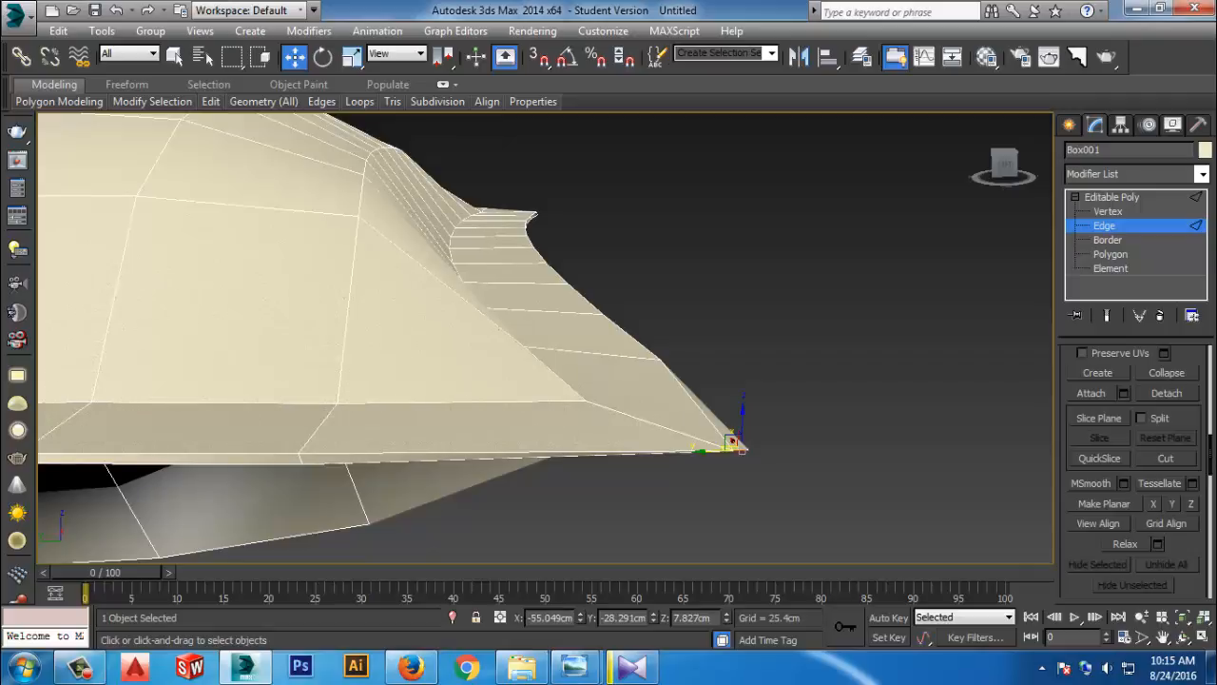
left_click(1153, 504)
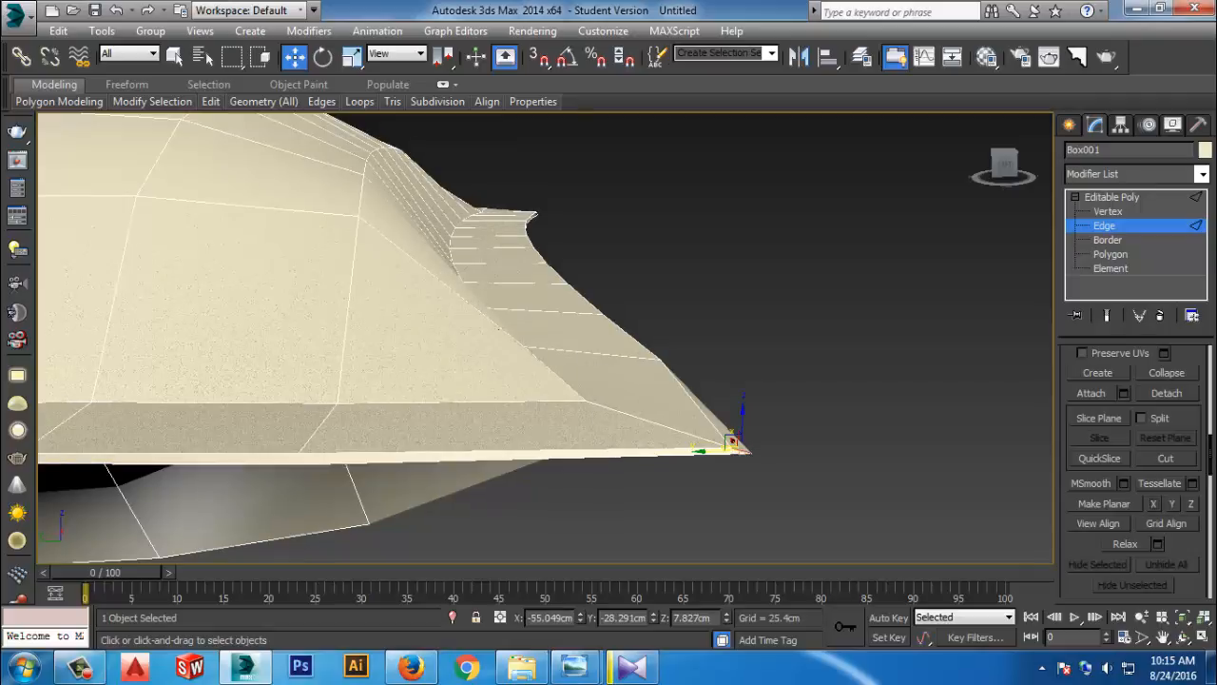
left_click(666, 504)
scroll(665, 504, "up", 4)
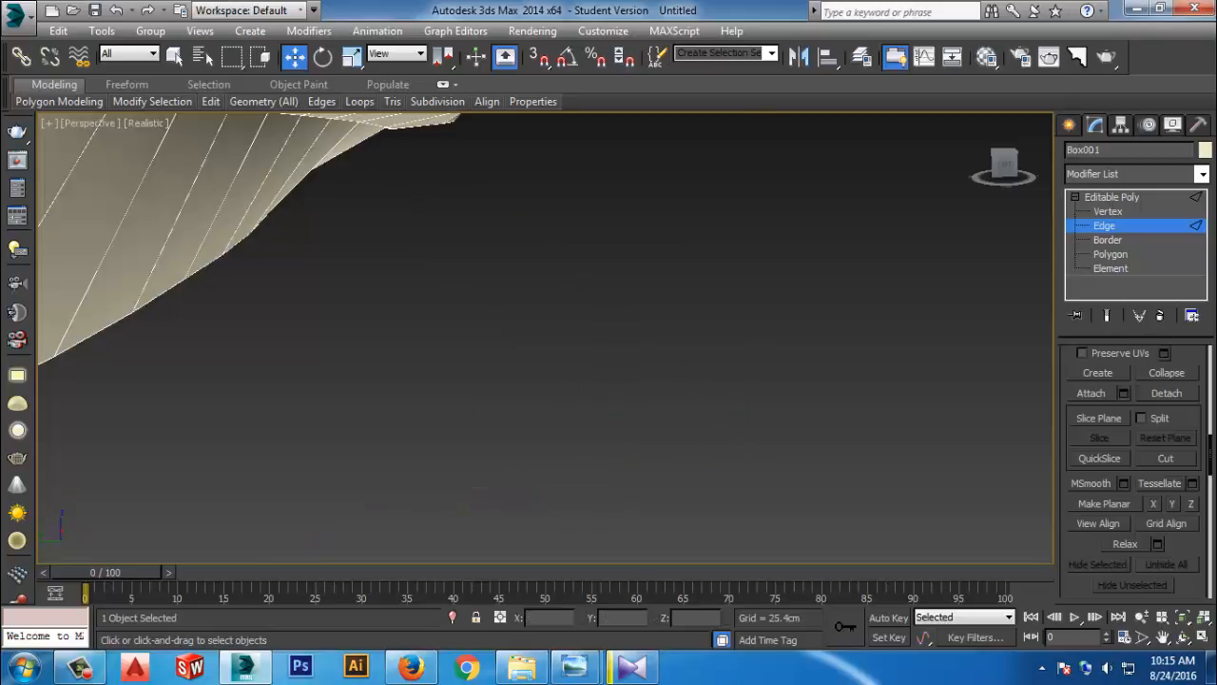
scroll(666, 504, "down", 4)
mouse_move(779, 504)
middle_mouse_down("alt")
mouse_move(780, 423)
mouse_move(797, 487)
middle_mouse_up("alt")
scroll(796, 487, "down", 4)
middle_click_drag(608, 399, 753, 532, "alt")
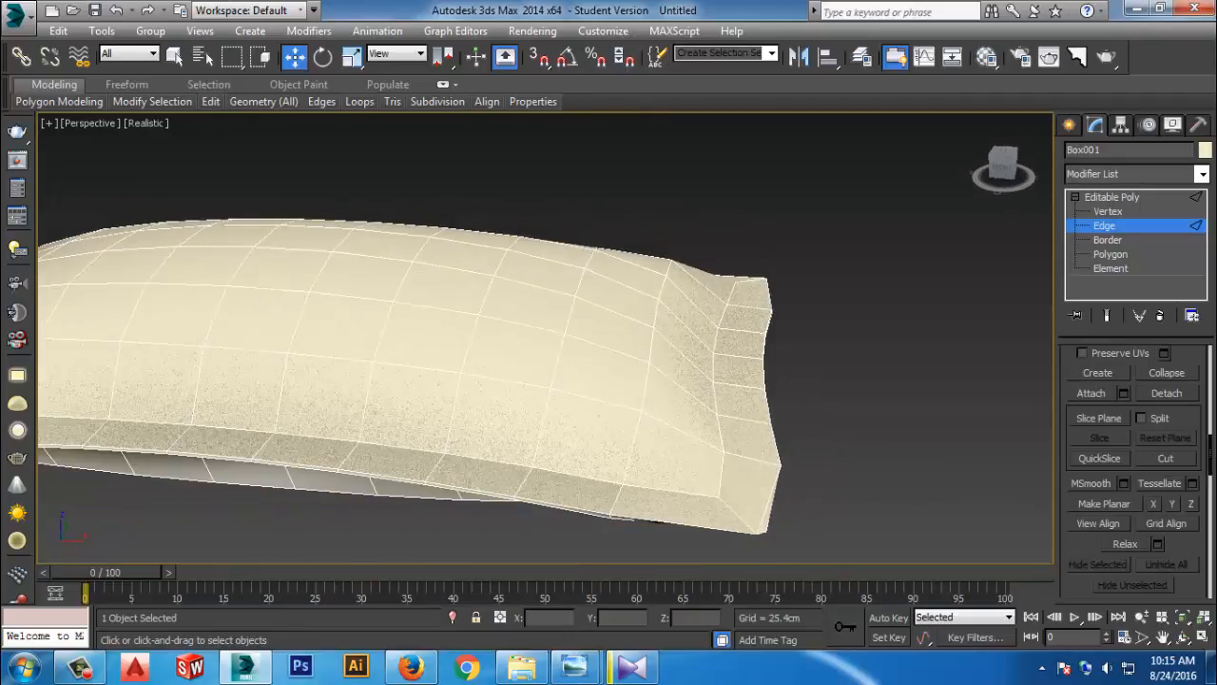
Make the short edge at the pillow's front corner tip planar along the Y axis and clear the selection
scroll(755, 532, "up", 3)
left_click(775, 515)
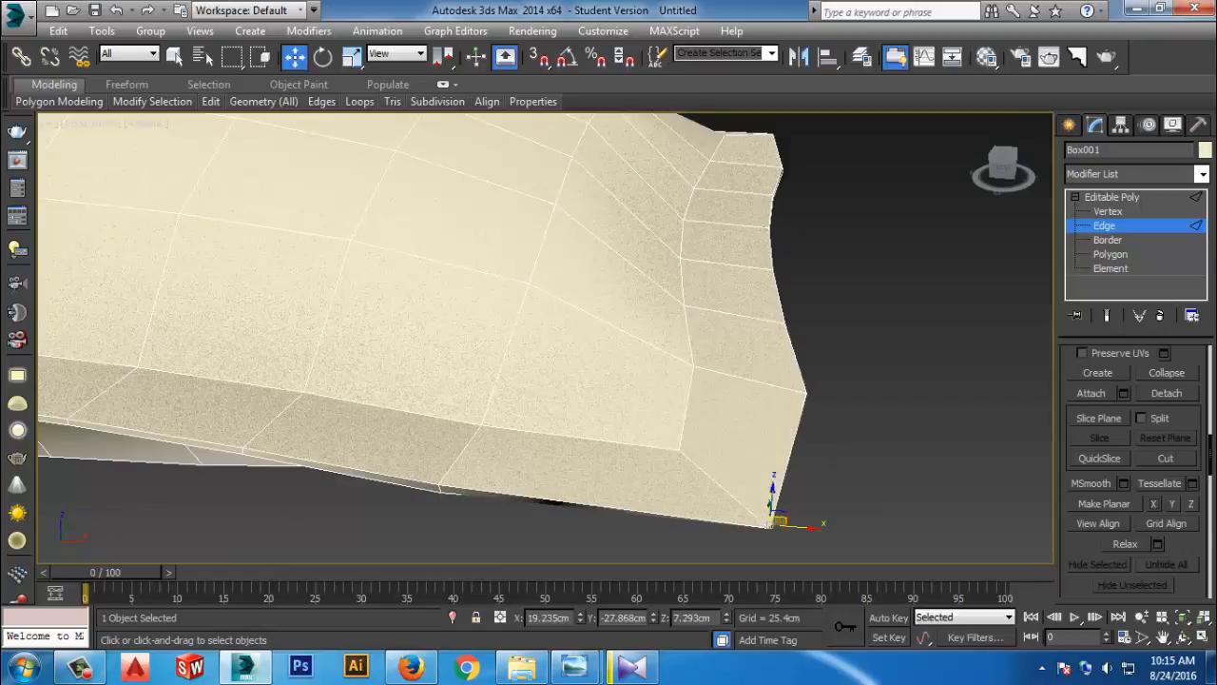
left_click(1172, 503)
left_click(889, 485)
scroll(858, 436, "down", 4)
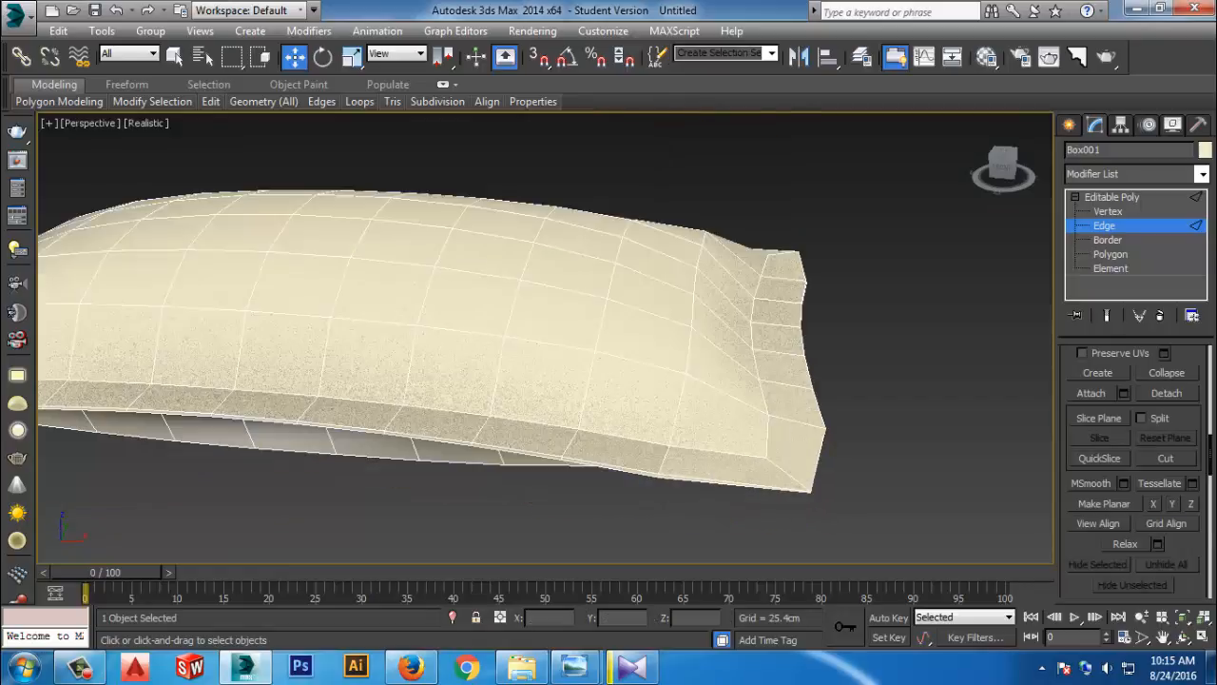
Select the short edge at the tip of the adjacent corner, make it planar along X and Y, and clear the selection
middle_click_drag(857, 436, 656, 452, "alt")
scroll(765, 502, "up", 6)
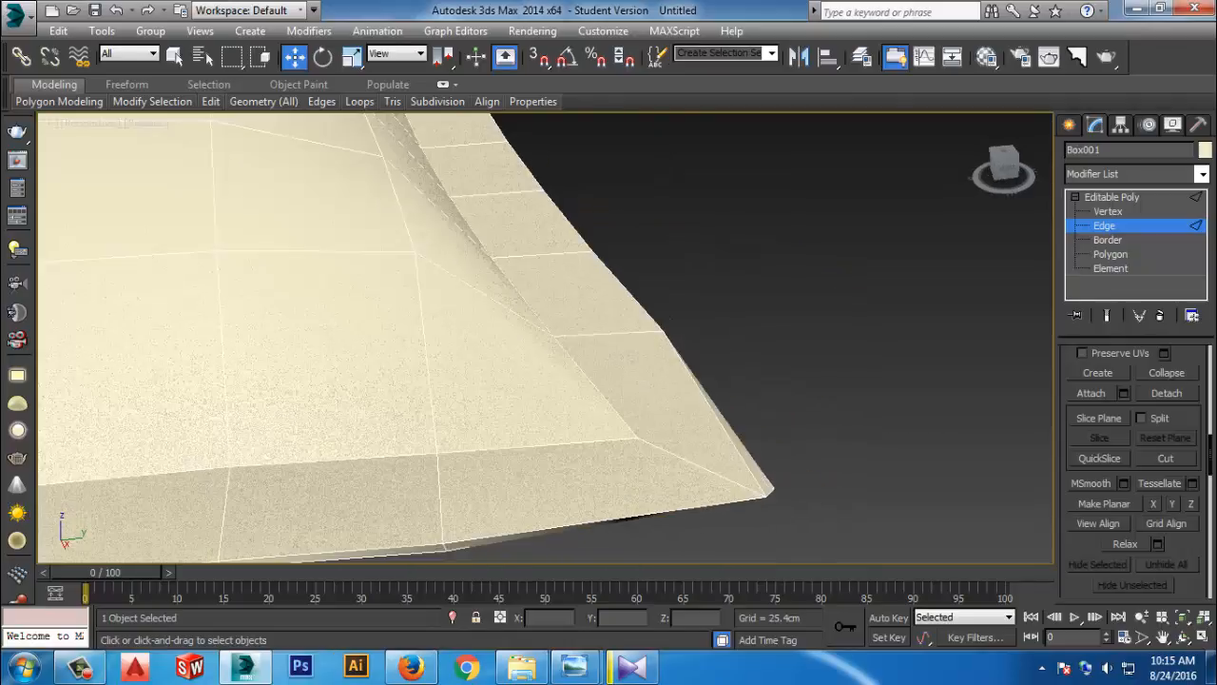
left_click(802, 475)
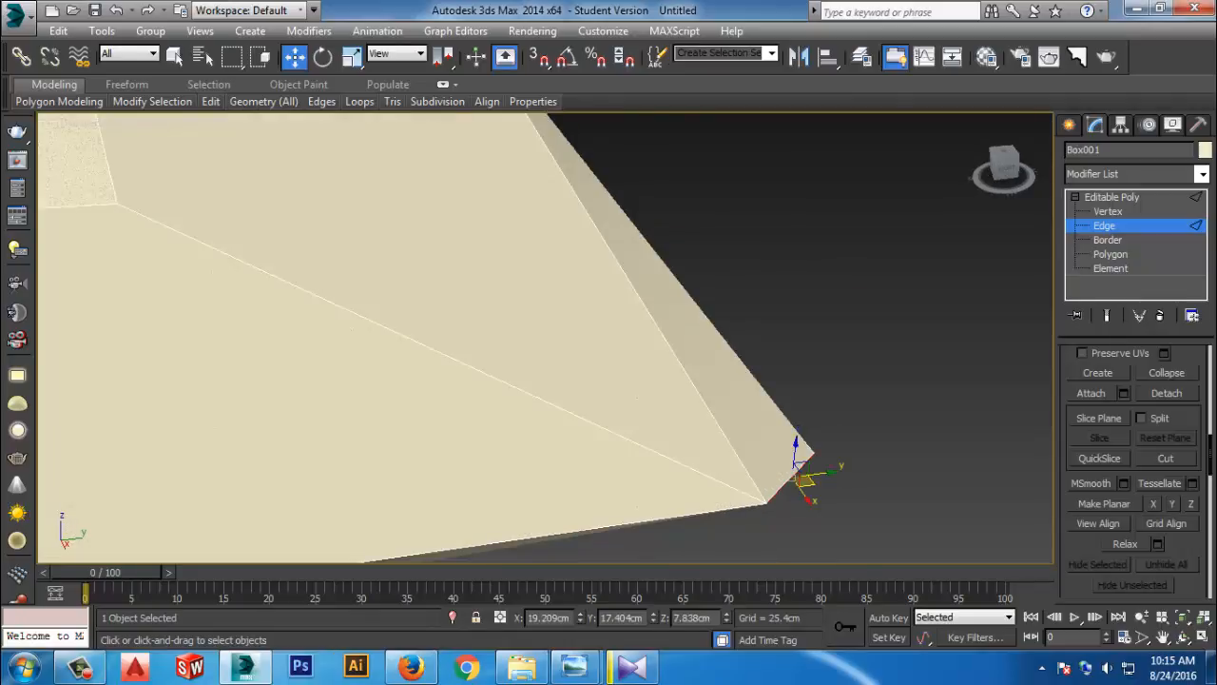
left_click(1153, 504)
left_click(1173, 504)
middle_click_drag(809, 409, 819, 178)
left_click(951, 457)
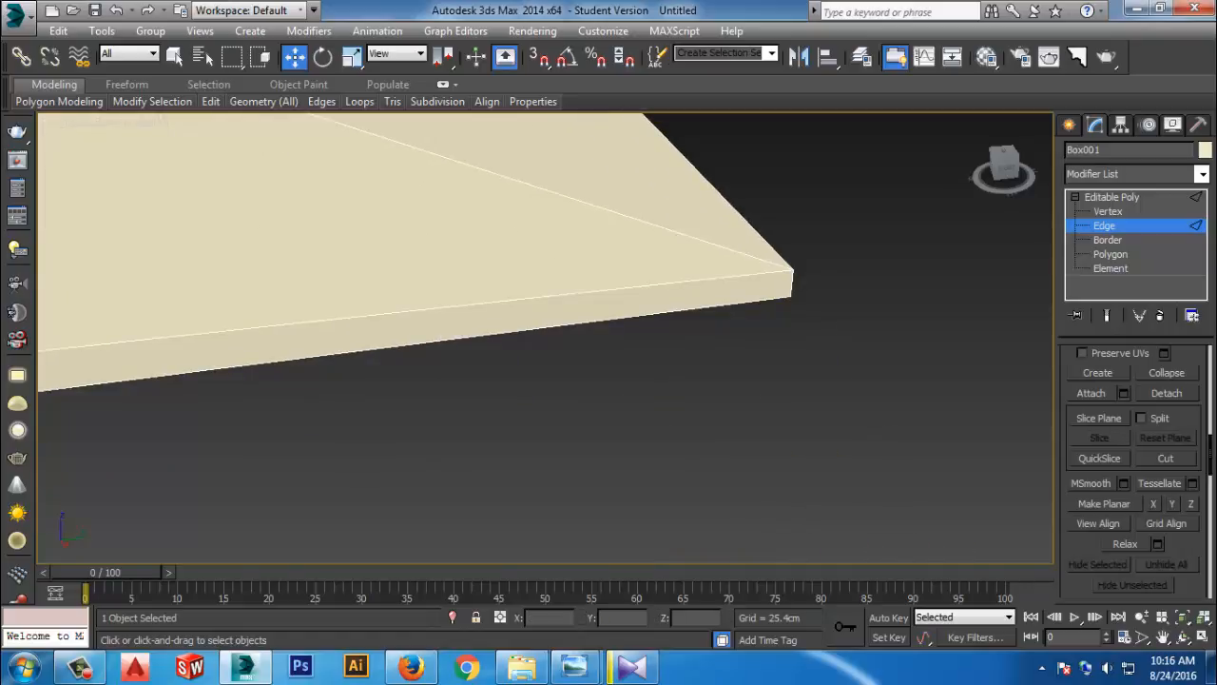
scroll(902, 504, "down", 4)
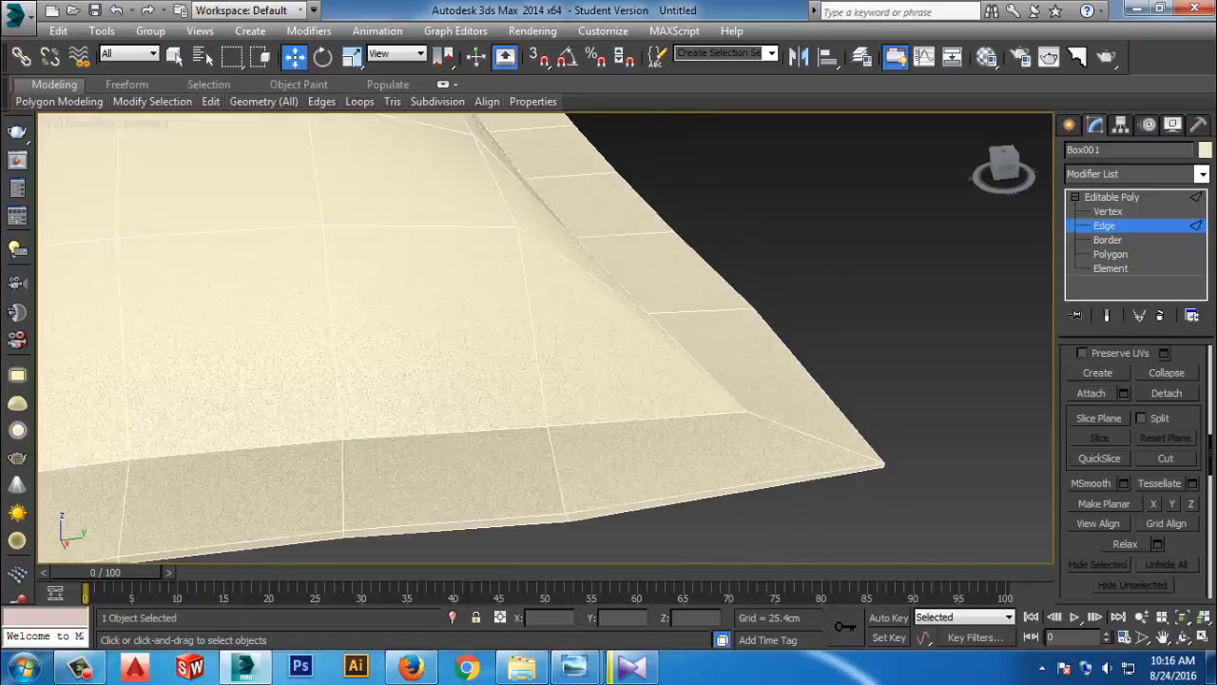
scroll(882, 469, "up", 5)
left_click(899, 453)
left_click(941, 447)
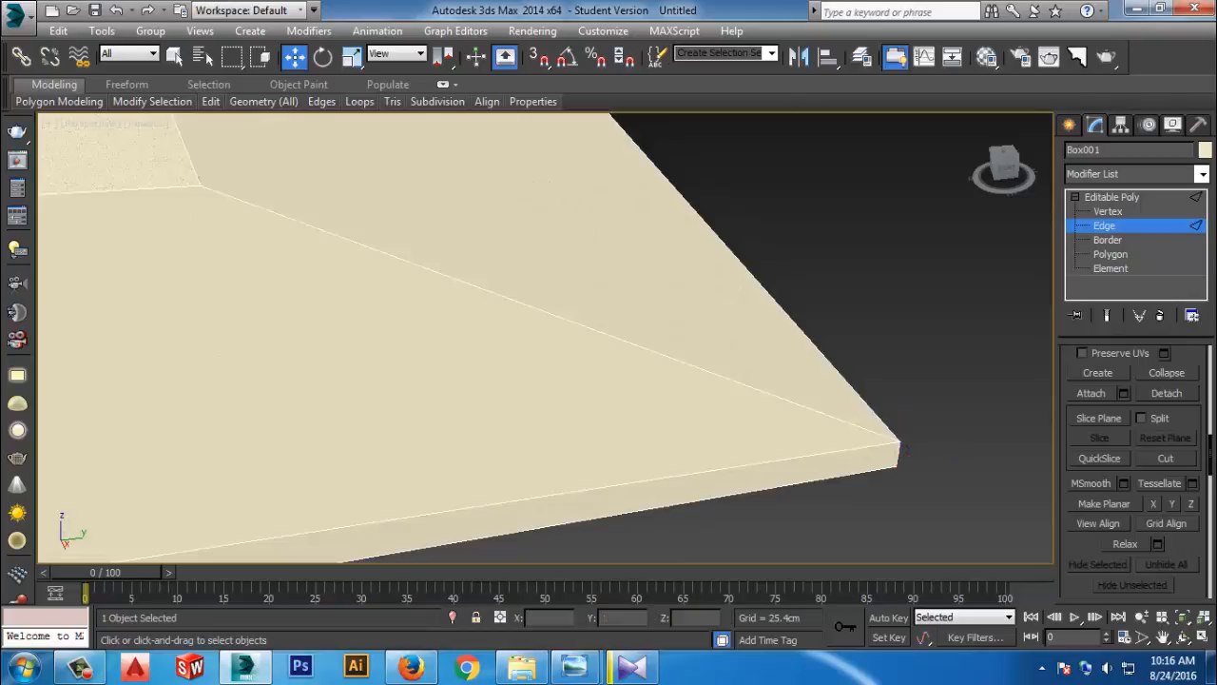
Select the short slanted edge at the next pillow corner's tip and make it planar along the X and Y axes
middle_click_drag(922, 209, 580, 428)
scroll(922, 405, "down", 5)
scroll(907, 437, "down", 4)
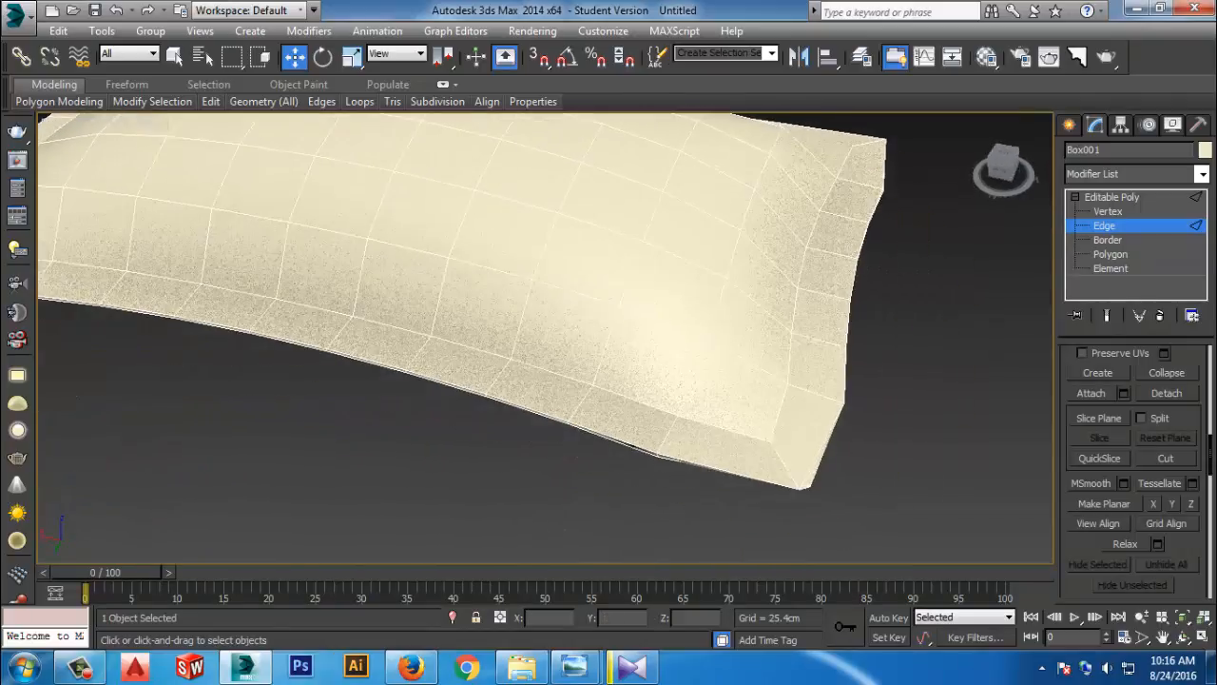
scroll(807, 492, "up", 7)
left_click(767, 448)
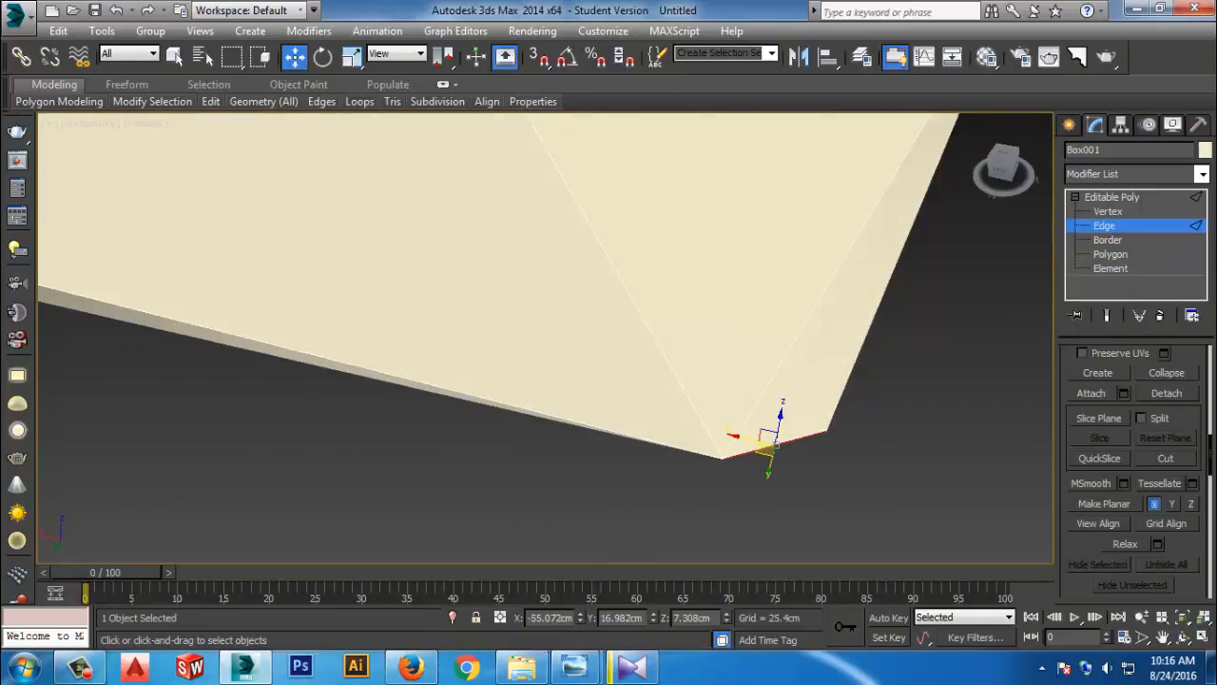
left_click(1154, 503)
key("ctrl+z")
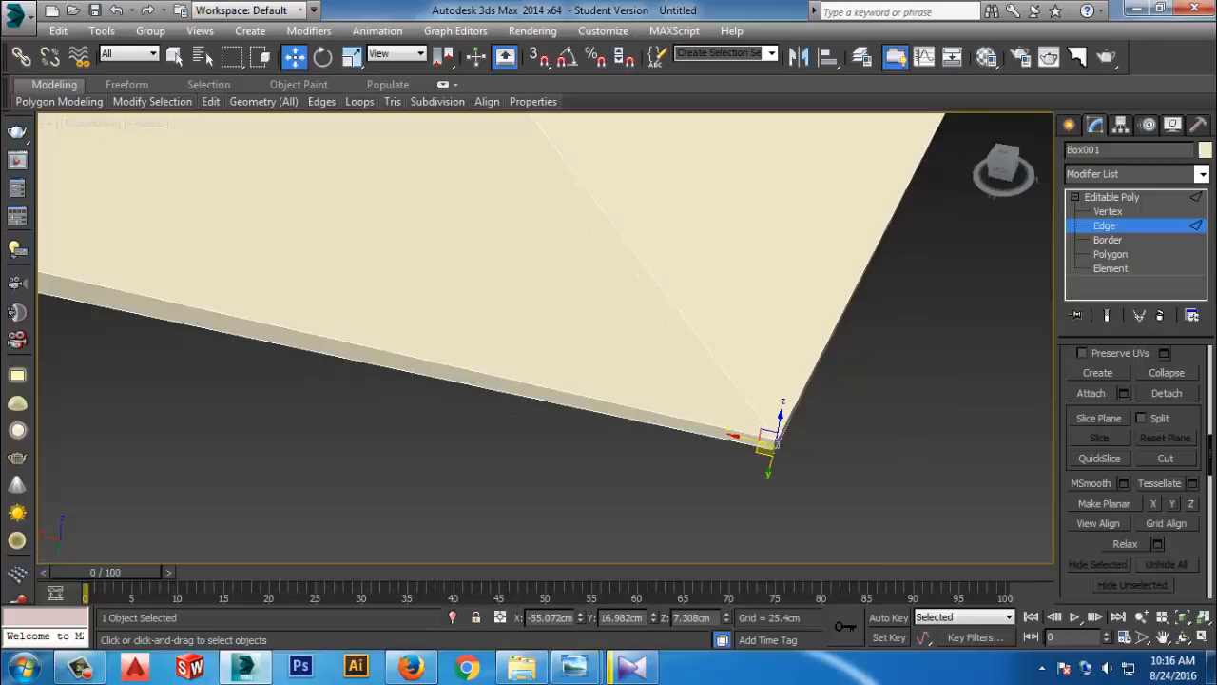
key("ctrl+z")
scroll(544, 323, "down", 10)
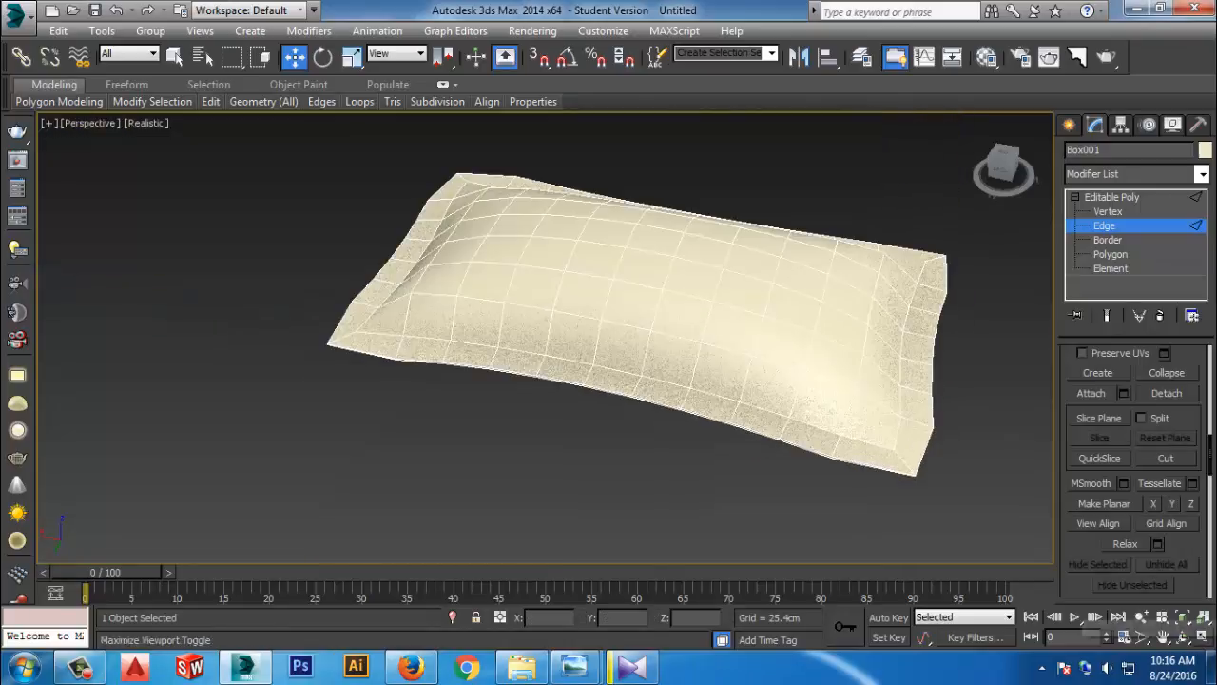
Switch the pillow to Vertex sub-object mode and show its back rim in a maximized Top view
left_click(1204, 638)
scroll(238, 190, "up", 2)
scroll(213, 219, "up", 8)
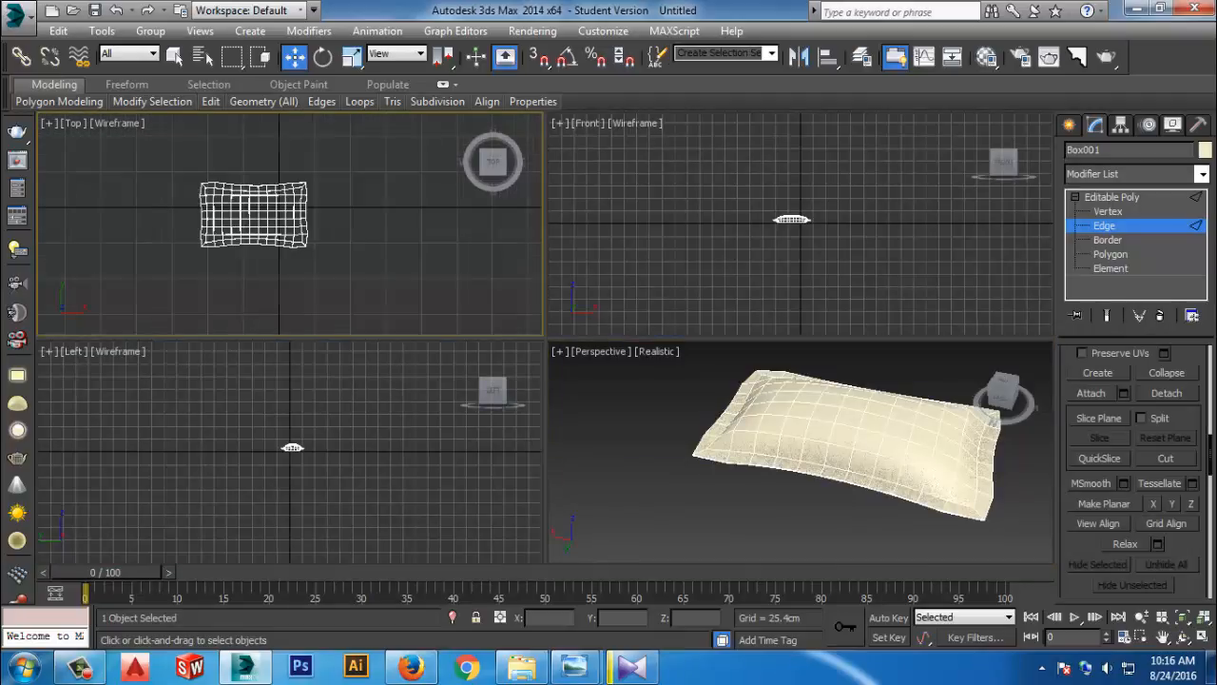
left_click(247, 205)
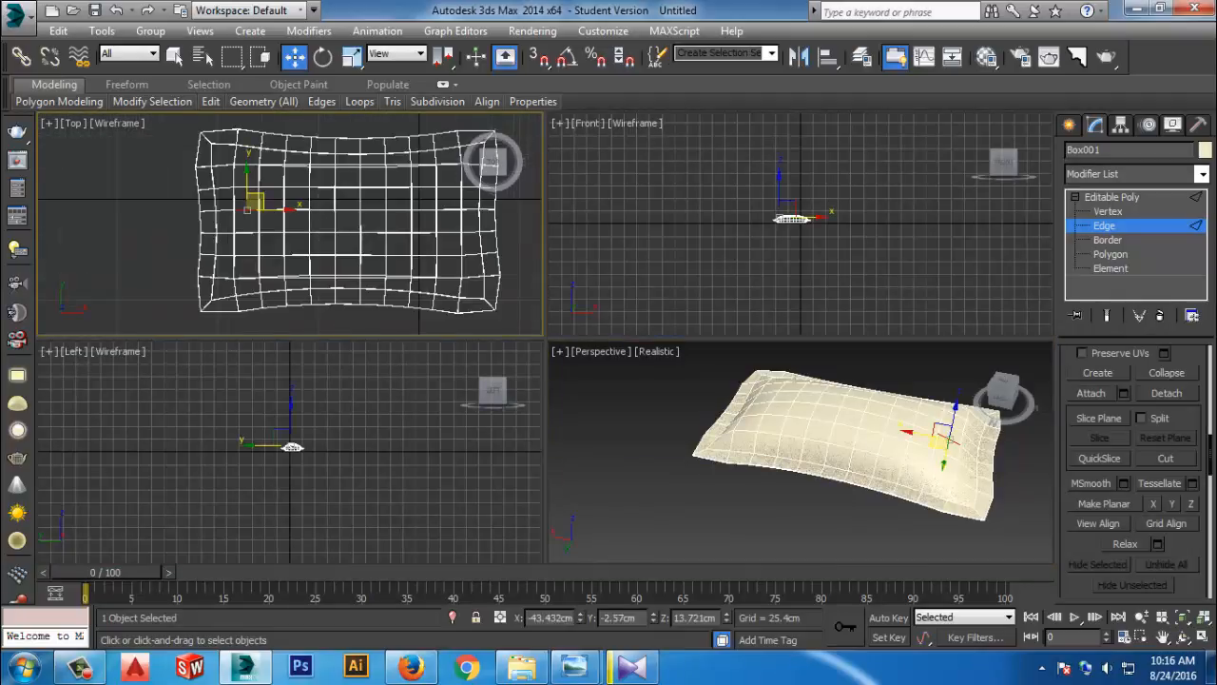
key("1")
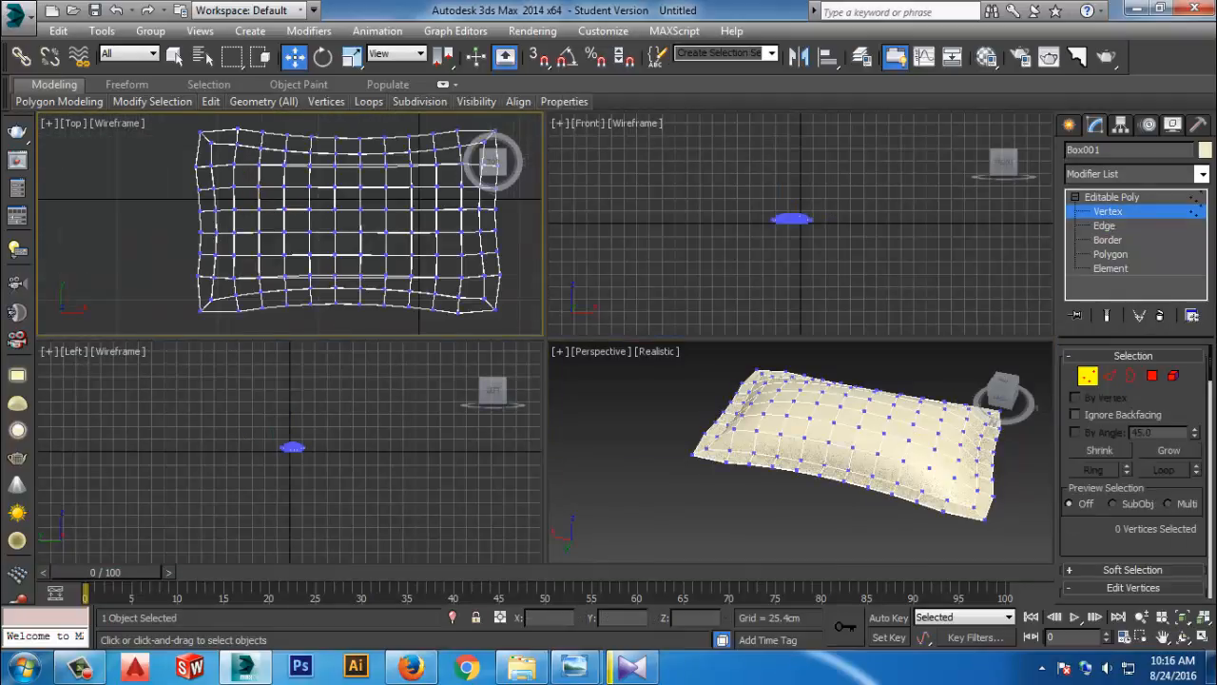
scroll(181, 297, "up", 2)
key("z")
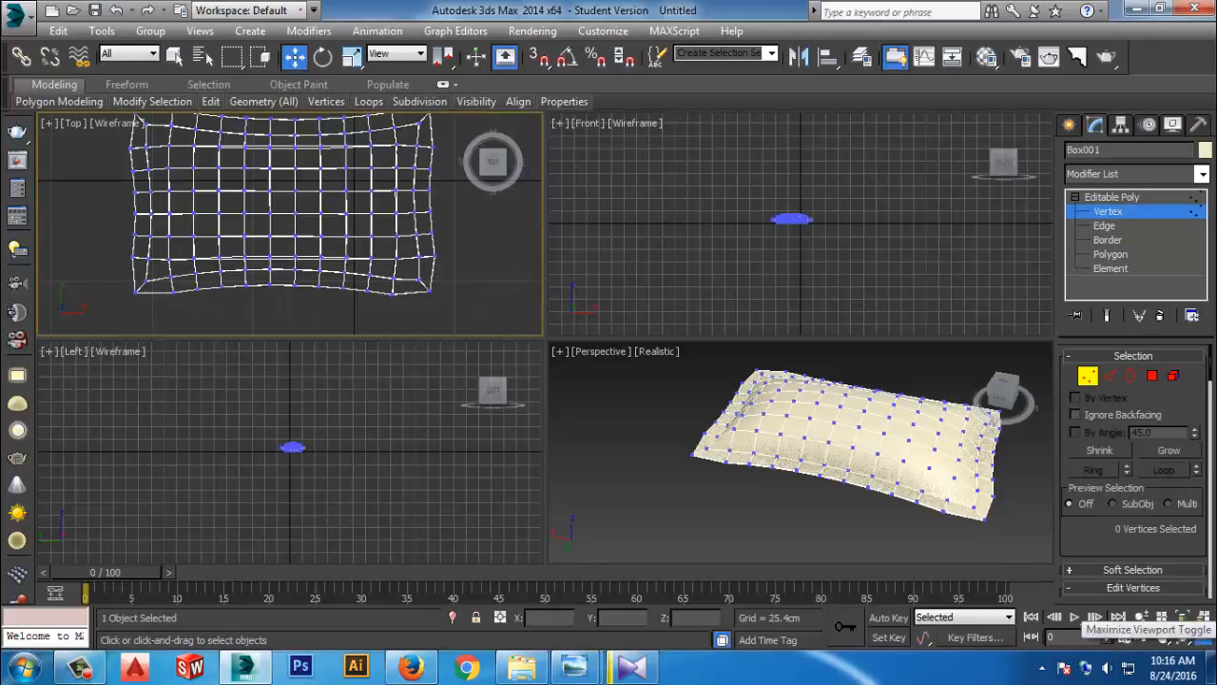
left_click(1204, 636)
middle_click_drag(666, 314, 512, 447)
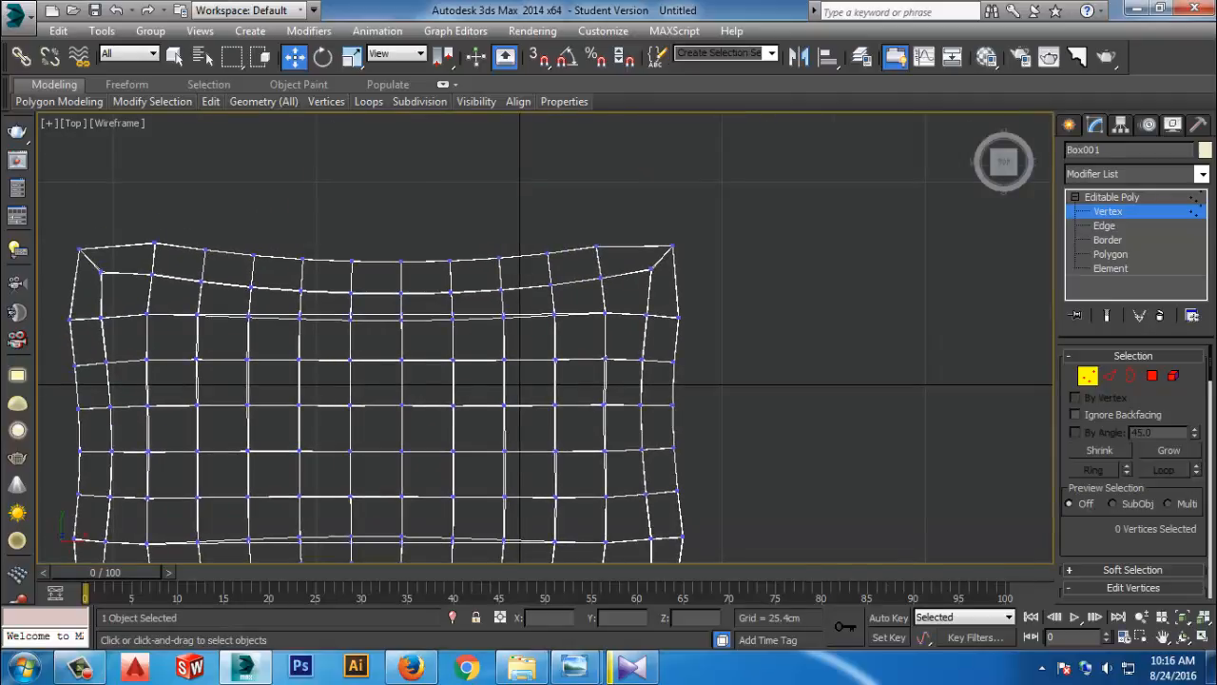
Pull both back corner tips diagonally outward in the Top view, placing the left one at about X -57.1 cm, Y 20.4 cm
left_click_drag(670, 254, 689, 222)
left_click(684, 227)
left_click(704, 214)
middle_click_drag(457, 285, 813, 298)
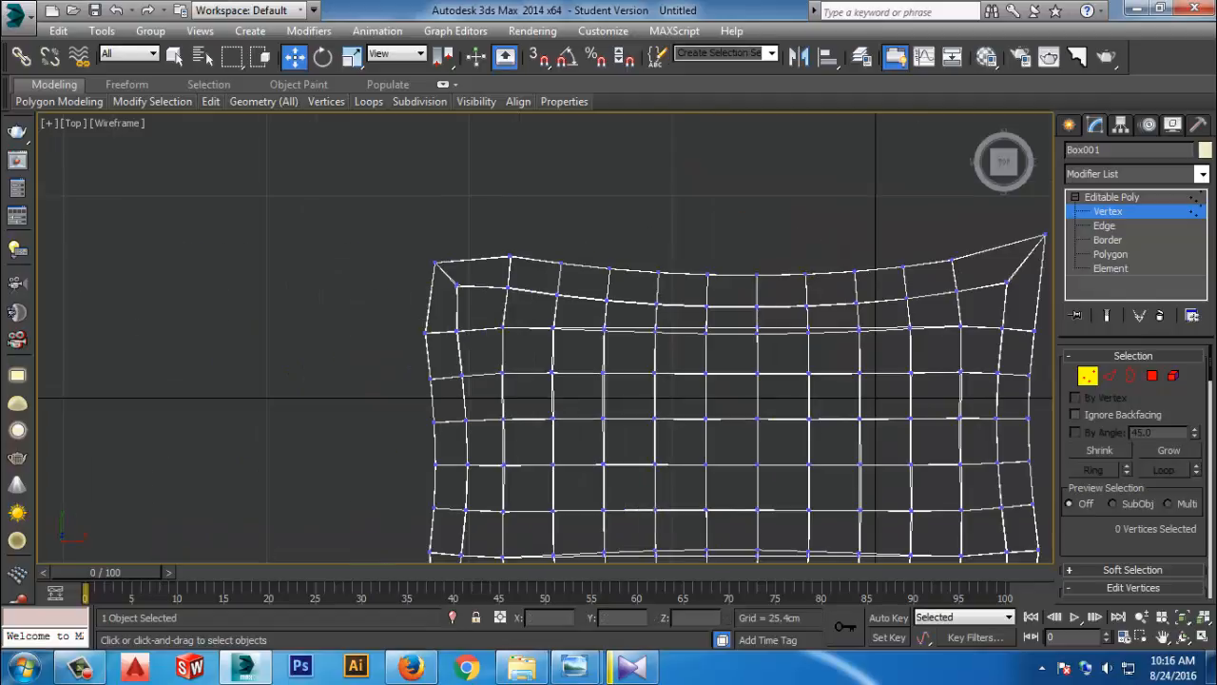
left_click_drag(442, 258, 419, 234)
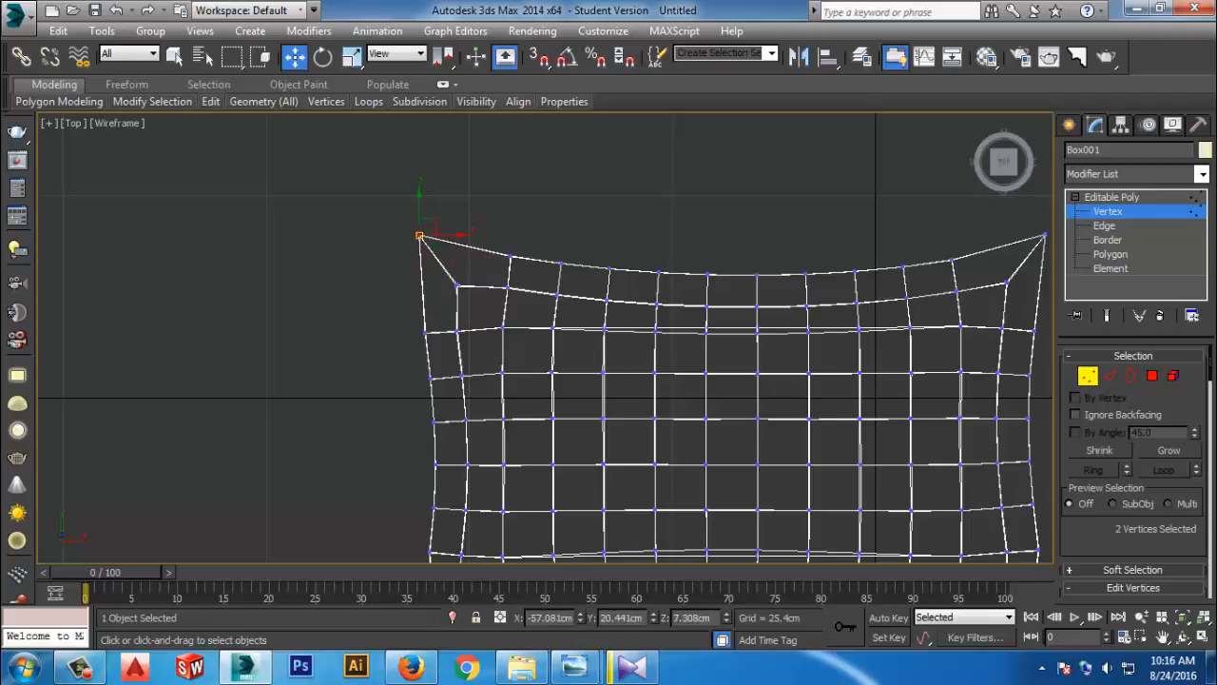
Move the front-left corner tip's vertex pair diagonally outward to about X -56.3 cm, Y -29.7 cm
middle_click_drag(436, 285, 404, 213)
middle_click_drag(410, 547, 378, 456)
scroll(379, 455, "up", 2)
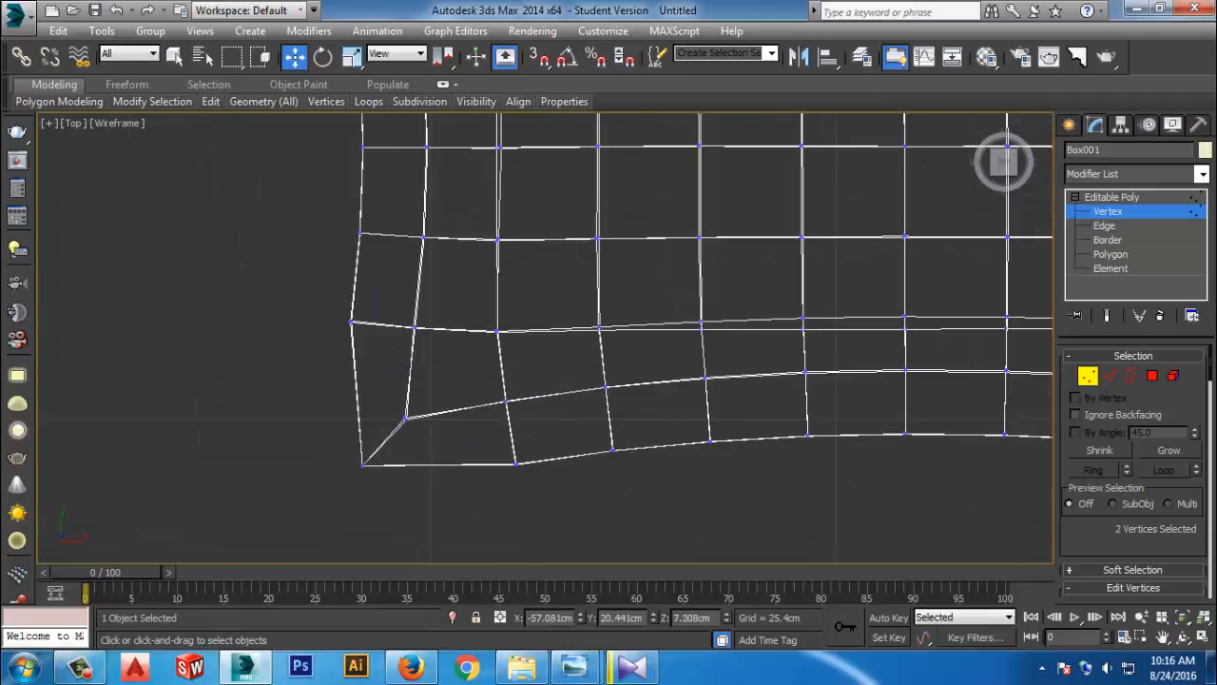
left_click_drag(378, 502, 343, 488)
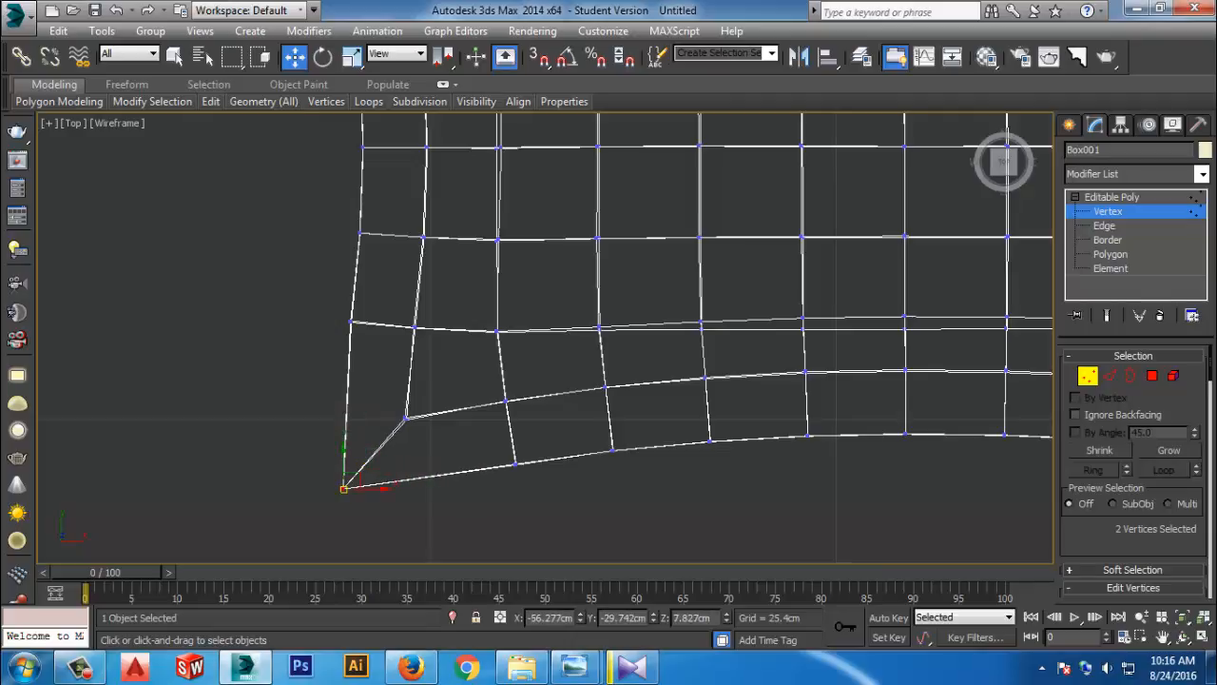
left_click(80, 668)
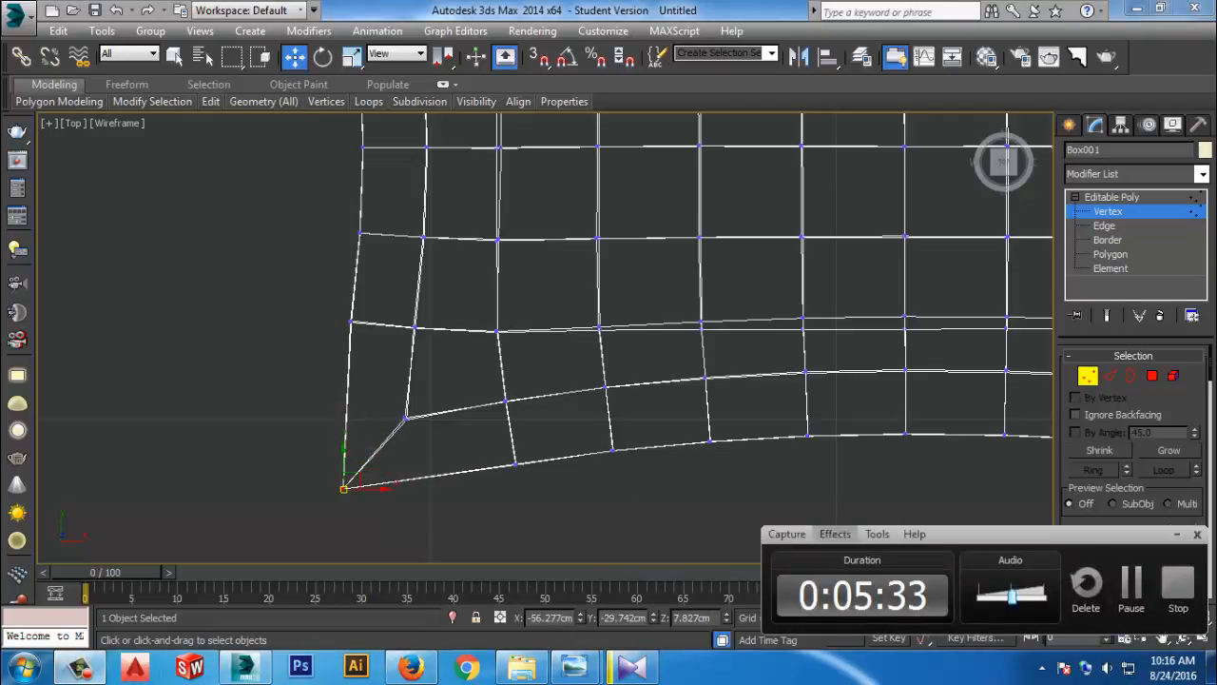
left_click(1177, 533)
Select the vertex pair at the front-right corner tip, pull it diagonally outward, and clear the selection
middle_click_drag(711, 456, 459, 414)
scroll(460, 415, "down", 2)
middle_click_drag(1008, 424, 752, 416)
scroll(813, 417, "up", 2)
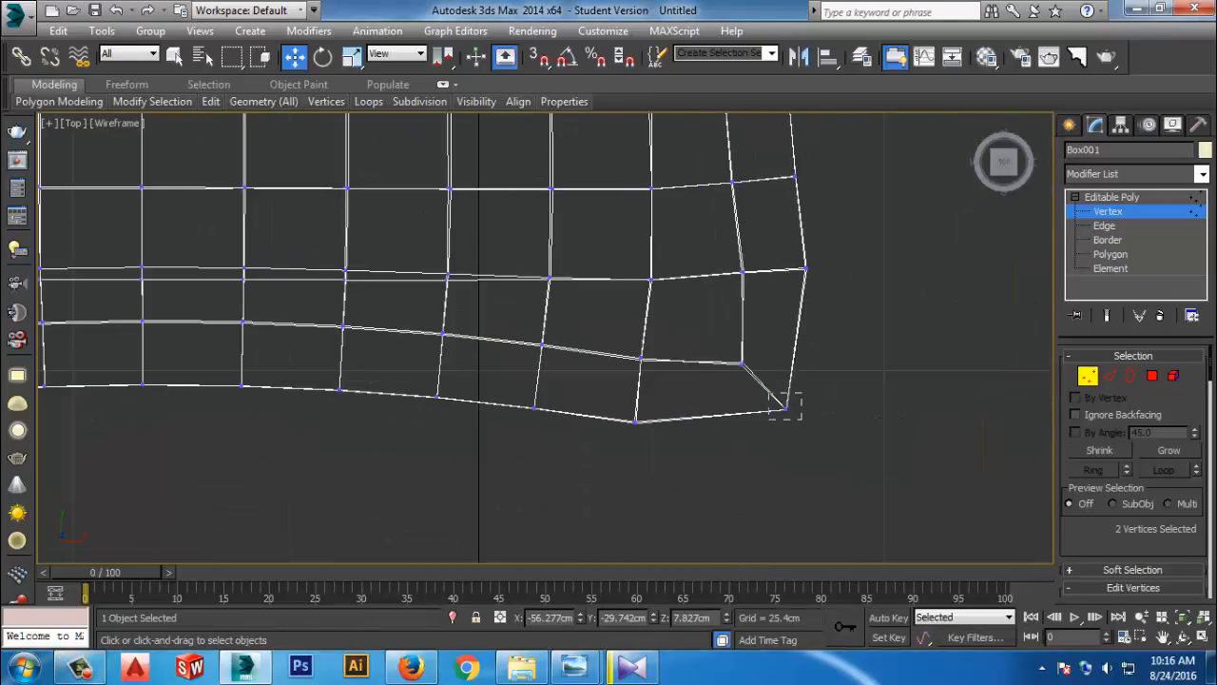
left_click(783, 408)
left_click_drag(782, 408, 807, 453)
left_click(841, 460)
Select the vertex pair at the middle of the pillow's front rim and move it slightly outward along Y
scroll(841, 462, "down", 3)
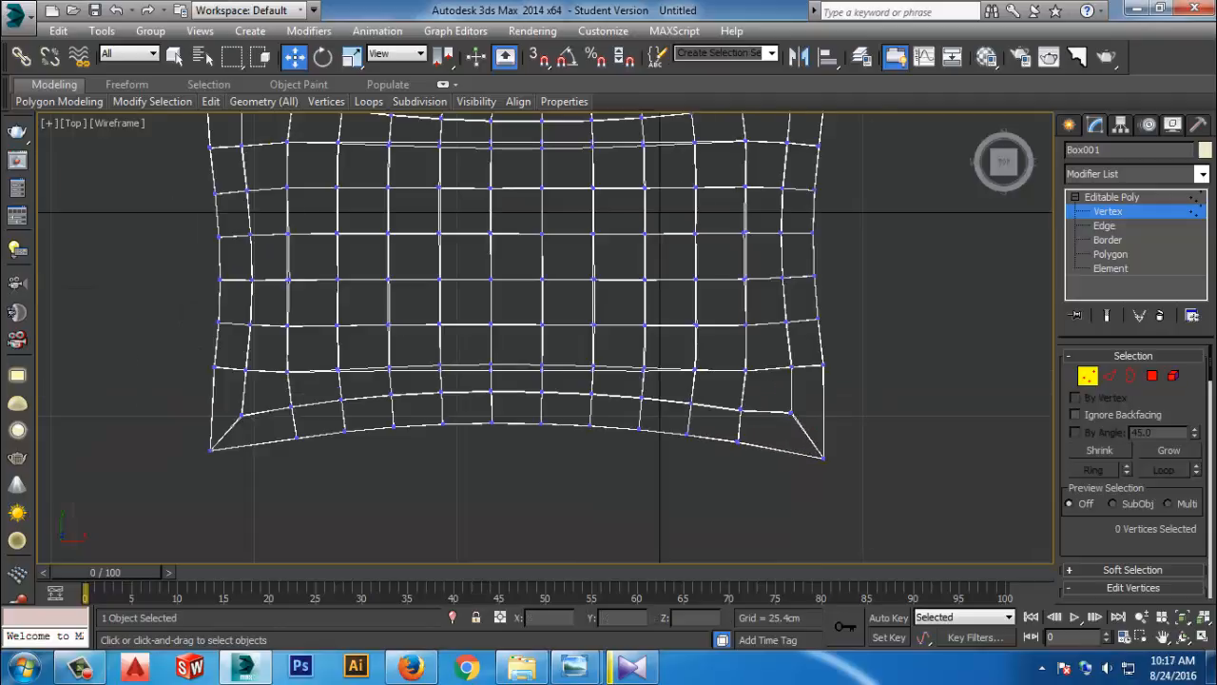
mouse_move(841, 461)
middle_mouse_down()
mouse_move(819, 587)
mouse_move(849, 453)
middle_mouse_up()
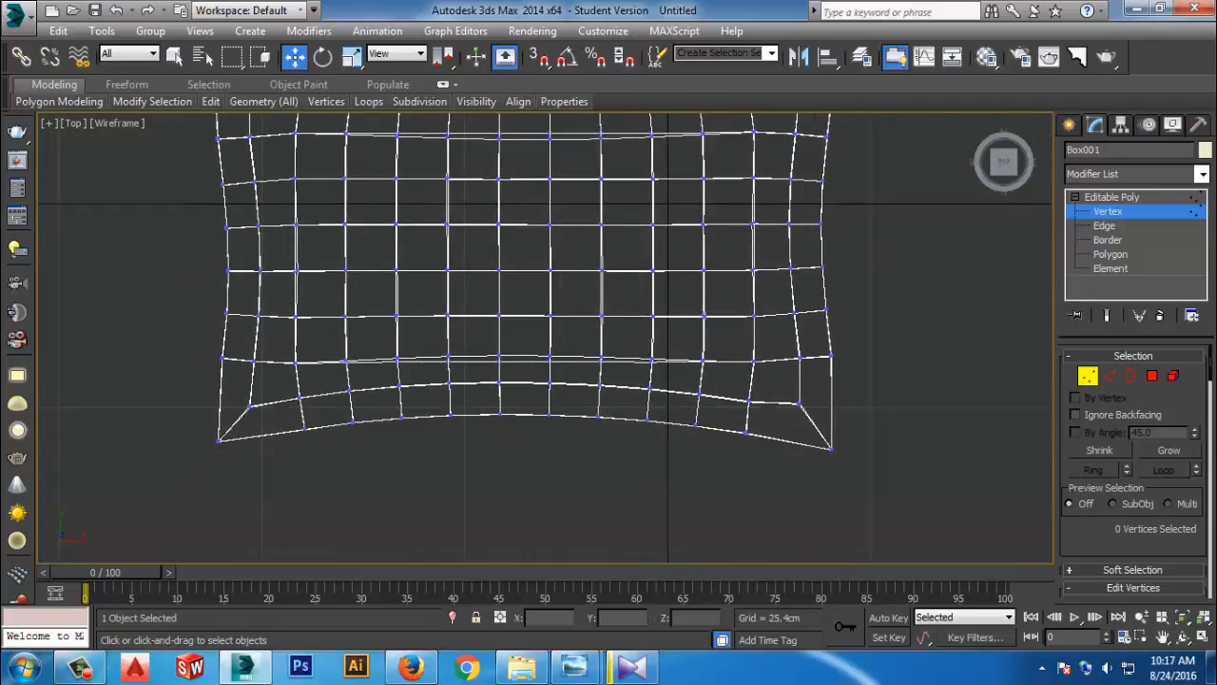
scroll(295, 413, "up", 4)
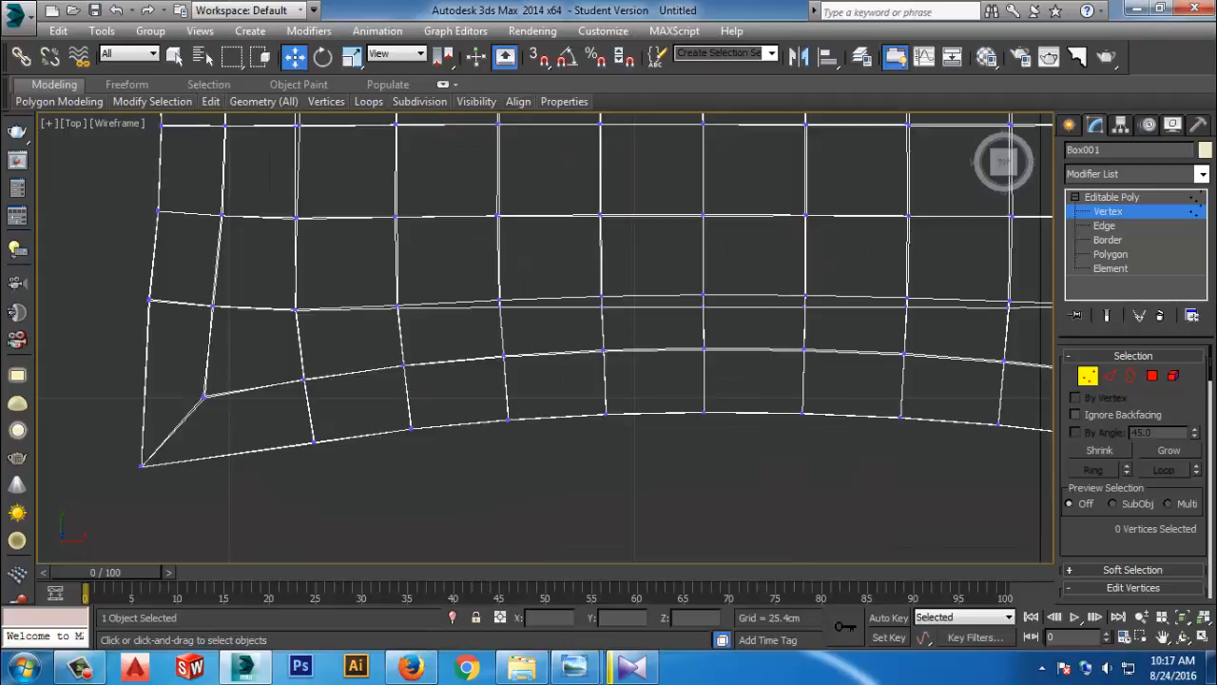
middle_click_drag(545, 380, 504, 390)
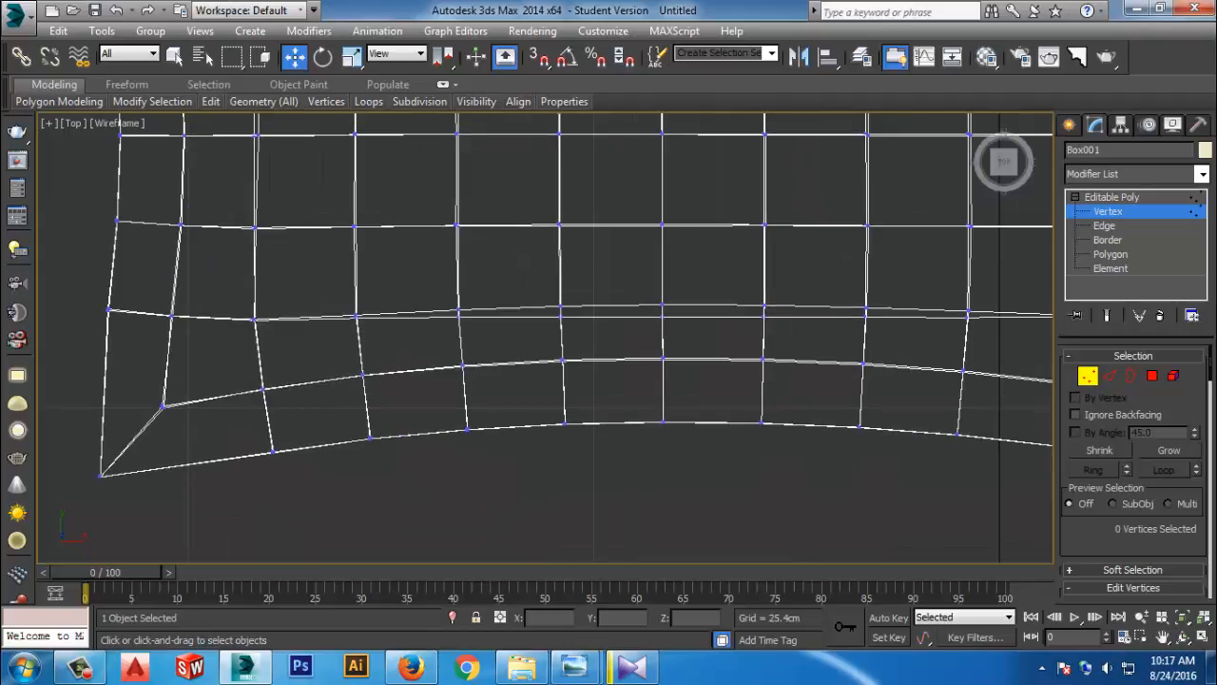
left_click_drag(683, 443, 682, 444)
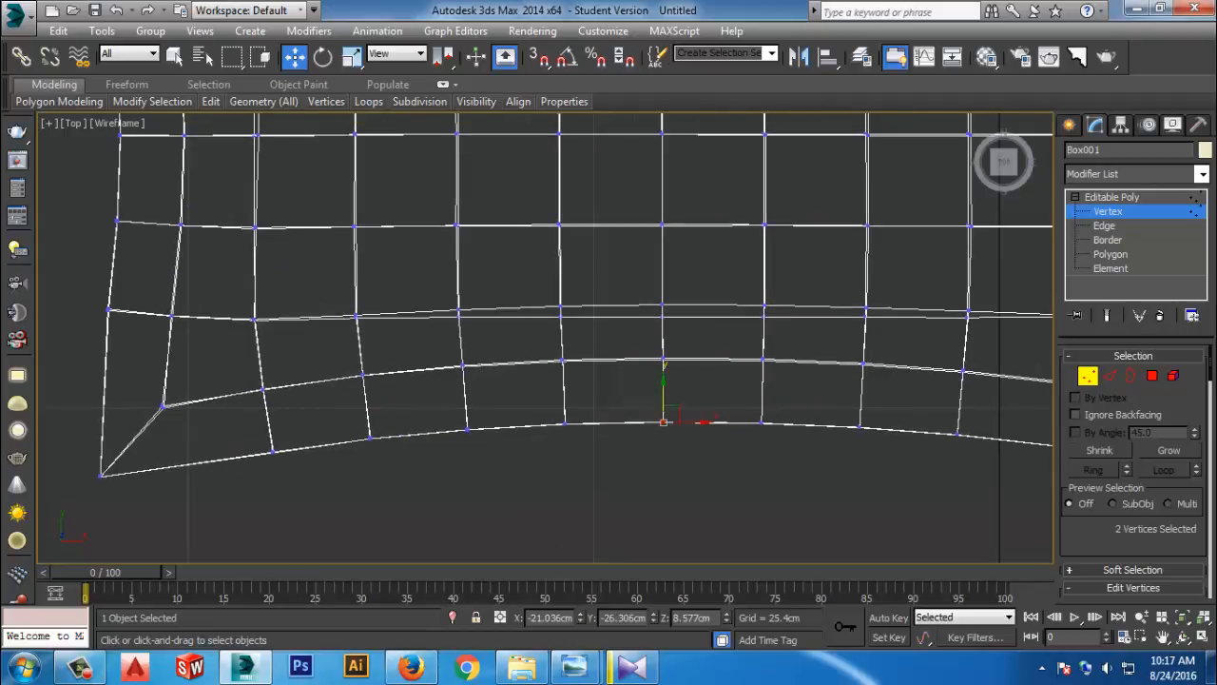
left_click_drag(664, 388, 664, 400)
left_click(562, 491)
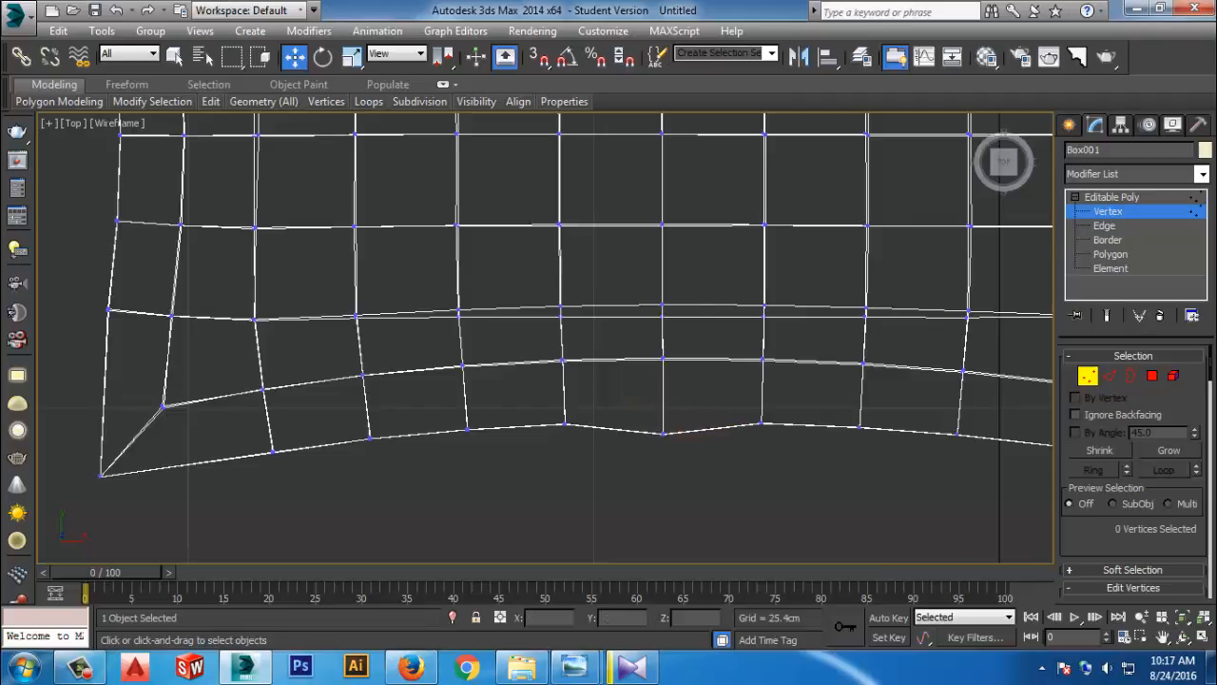
Pull two vertex pairs on the right rim outward, one near mid-side and one just below the back corner
scroll(562, 492, "down", 2)
middle_click_drag(562, 491, 314, 545)
left_click_drag(884, 238, 891, 288)
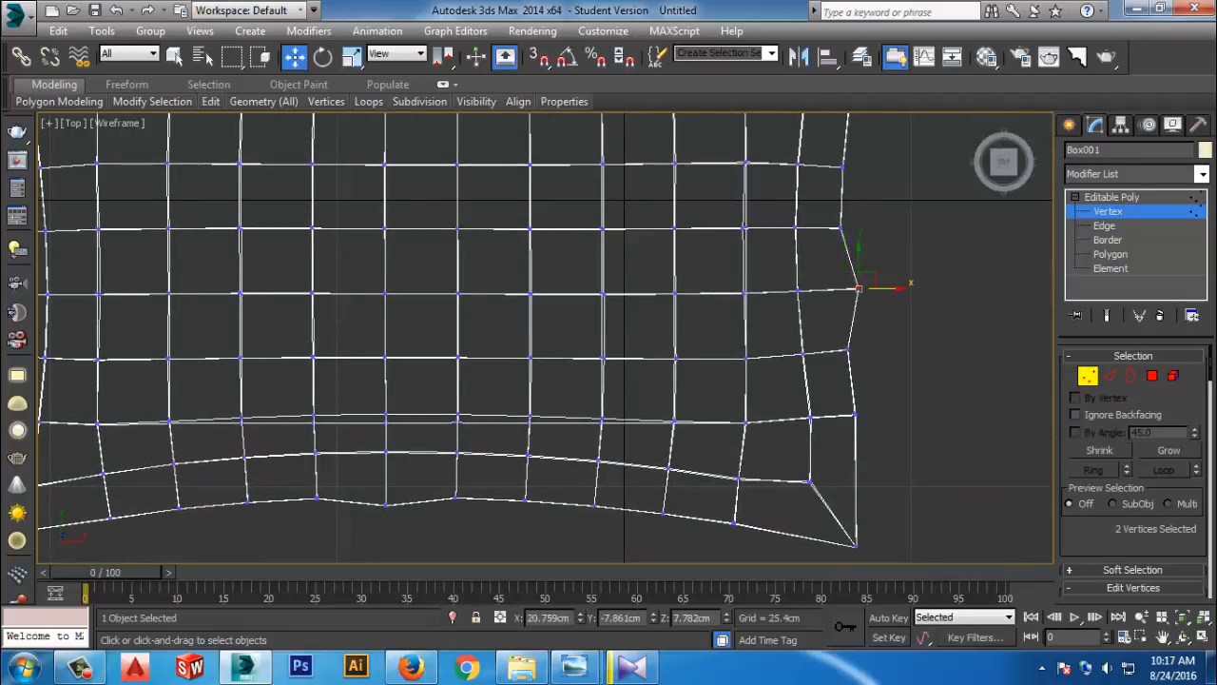
middle_click_drag(891, 289, 871, 424)
mouse_move(855, 230)
left_mouse_down()
mouse_move(819, 251)
mouse_move(857, 233)
left_mouse_up()
left_click(886, 249)
Pull a vertex pair near the back rim's middle and another toward its right end outward along Y, then clear the selection
middle_click_drag(886, 249, 975, 353)
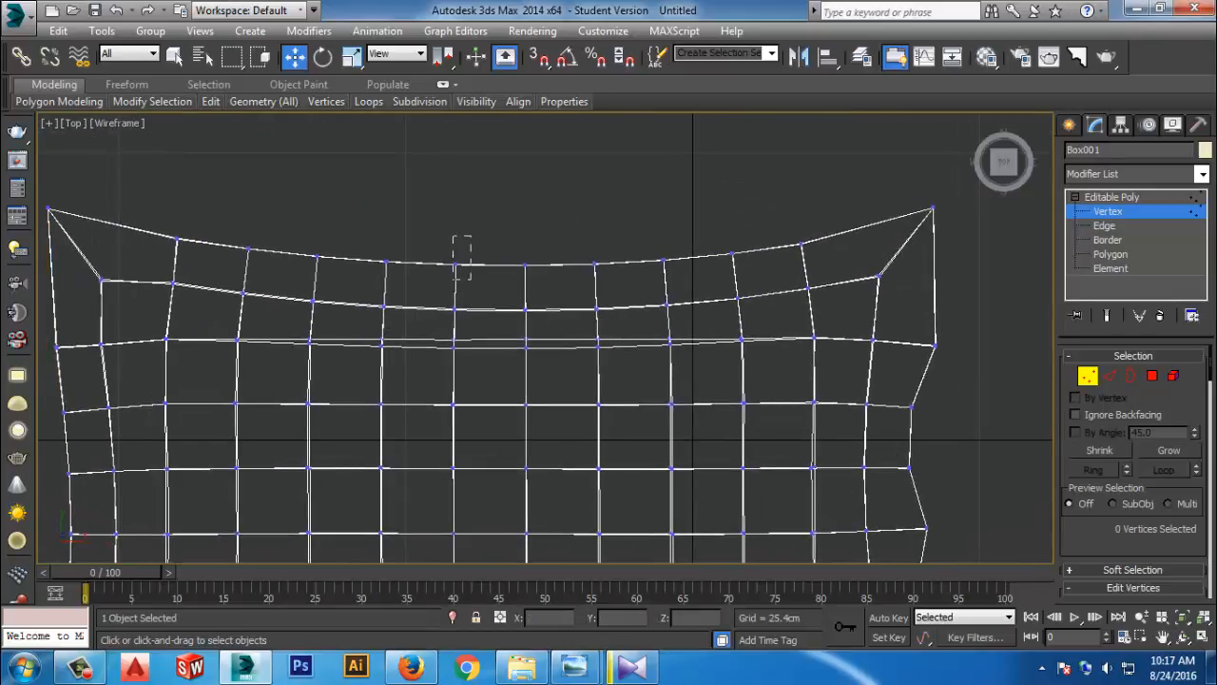
left_click(455, 265)
left_click_drag(456, 261, 456, 240)
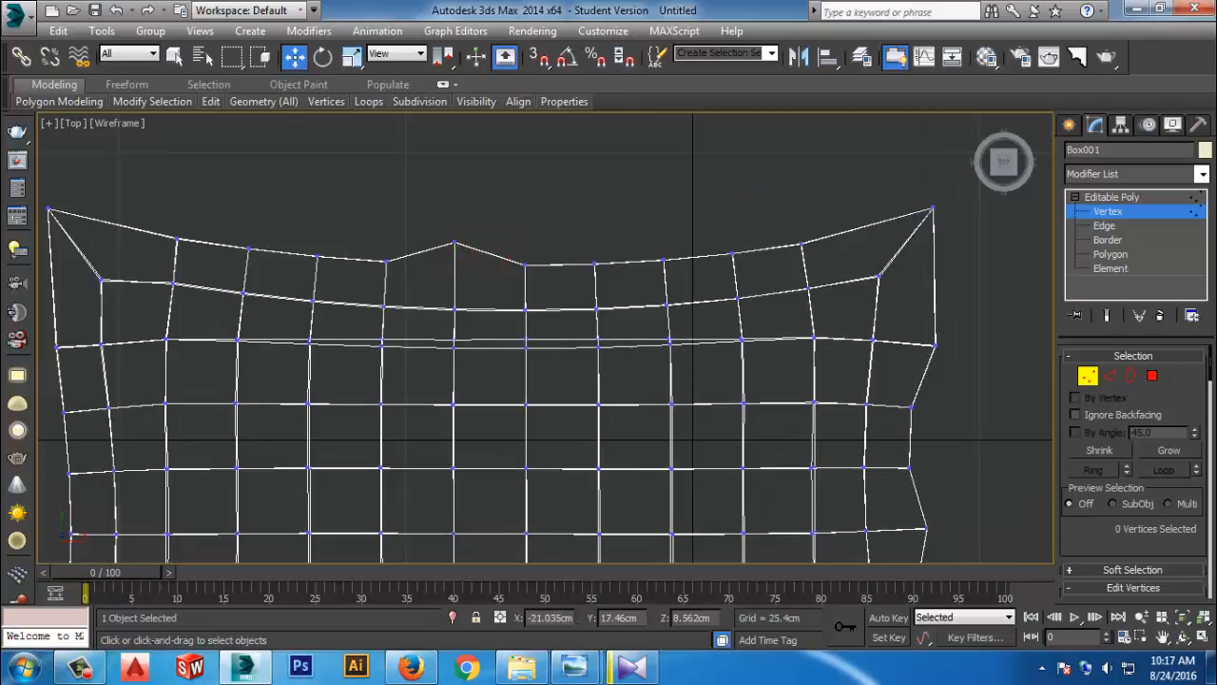
left_click(664, 258)
left_click_drag(663, 258, 664, 210)
left_click(706, 196)
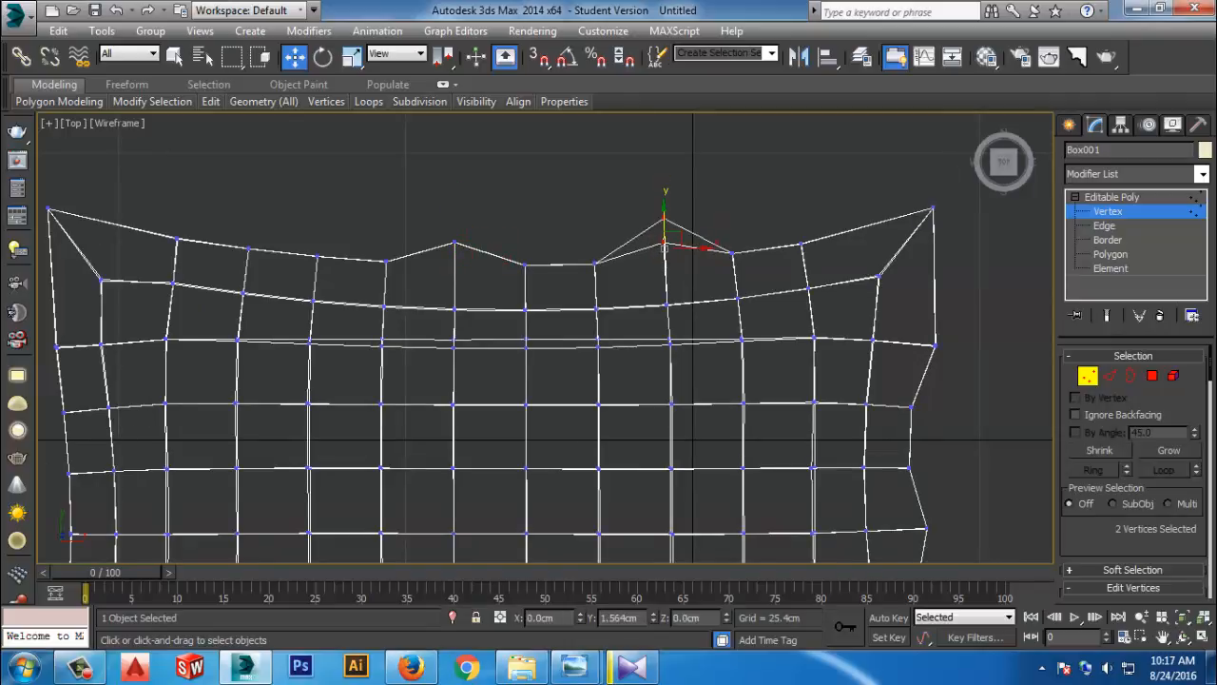
left_click(705, 196)
Restore the four-viewport layout and switch the pillow to Element sub-object mode
scroll(717, 174, "down", 4)
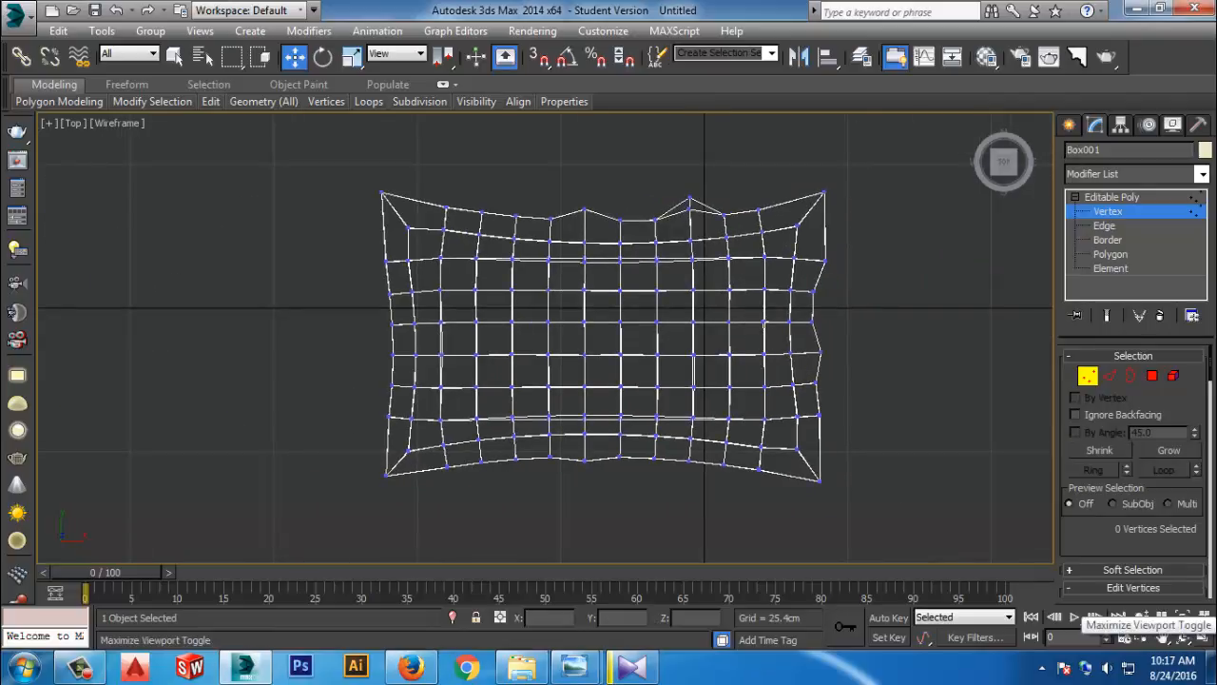
left_click(1203, 634)
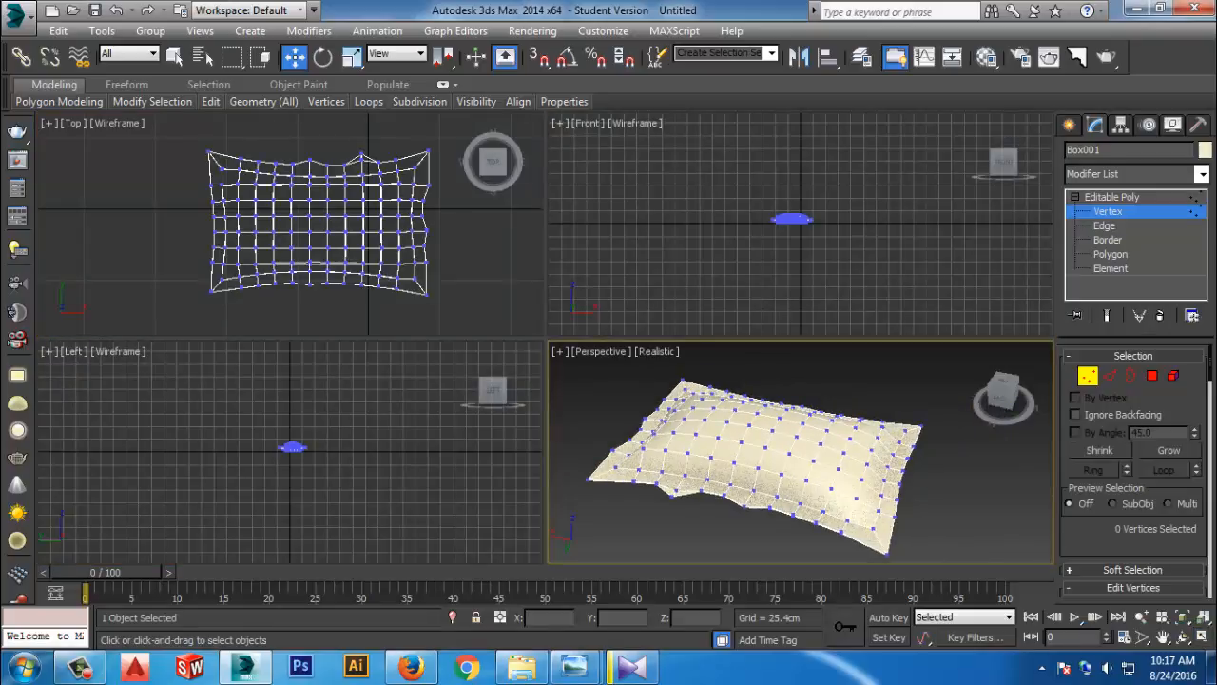
left_click(1174, 375)
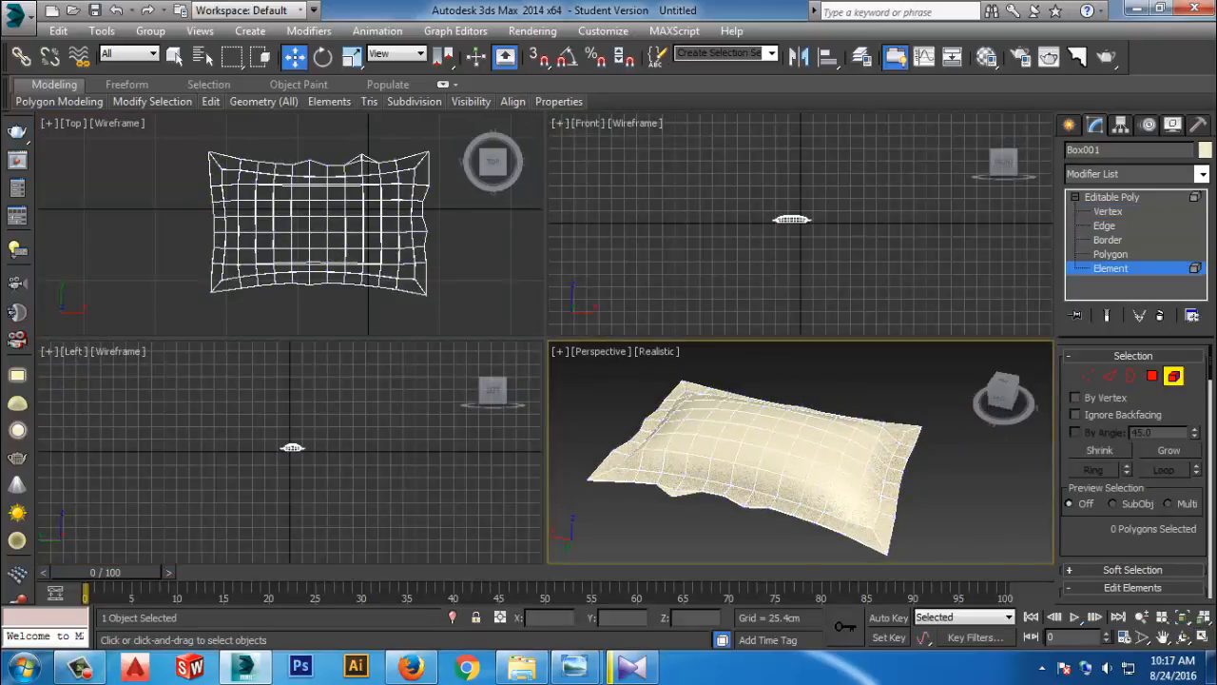
In Vertex mode, move the single protruding rim vertex in the Top view about 2.24 cm inward along Y, then clear the selection
scroll(686, 478, "up", 3)
scroll(735, 419, "down", 4)
mouse_move(761, 457)
middle_mouse_down("alt")
mouse_move(675, 495)
mouse_move(656, 456)
mouse_move(745, 464)
middle_mouse_up("alt")
scroll(360, 149, "up", 8)
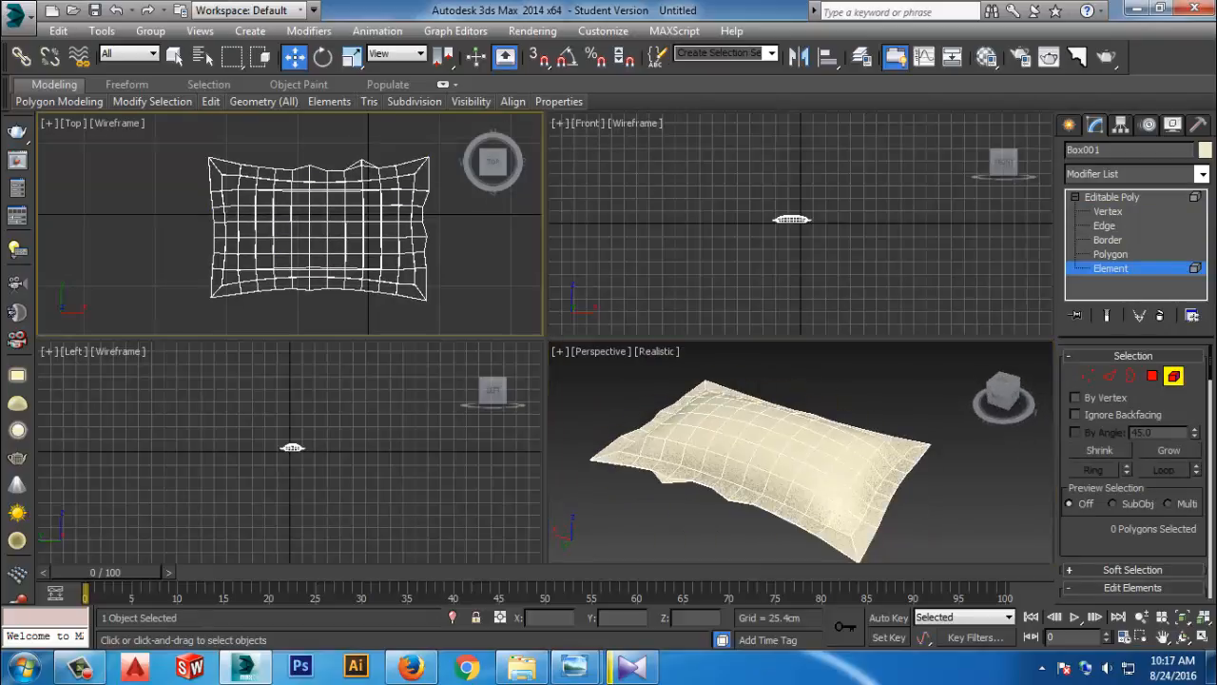
left_click(365, 211)
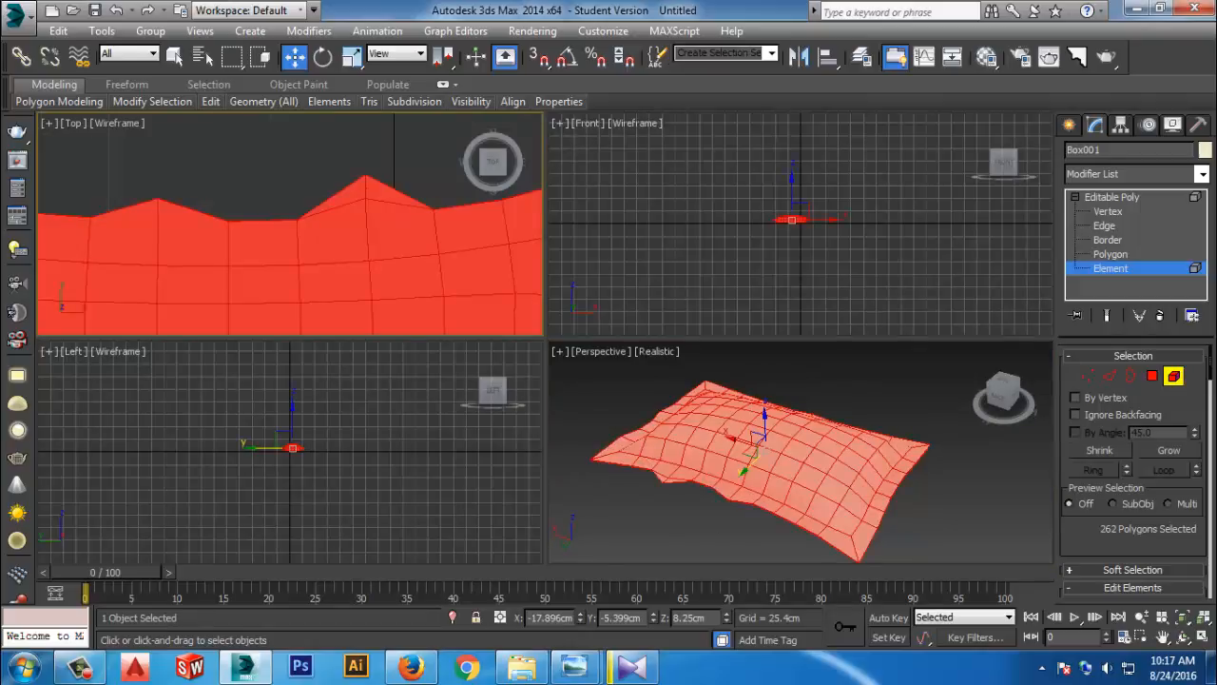
key("6")
key("1")
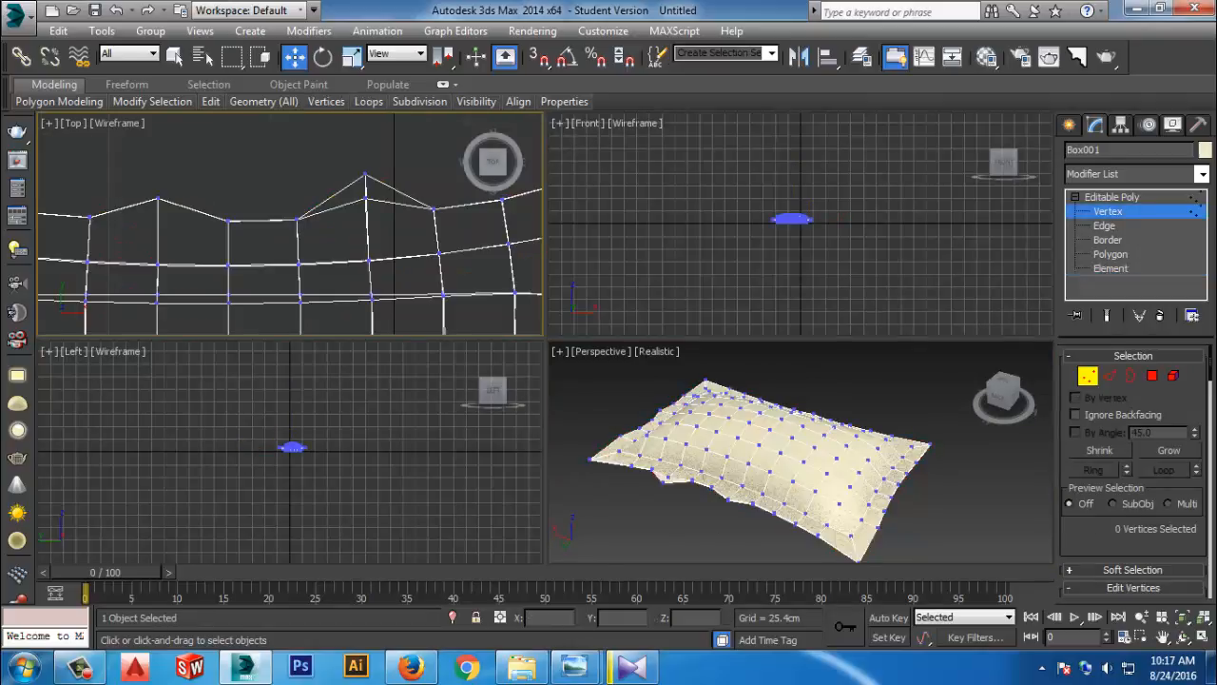
left_click(365, 175)
left_click_drag(365, 175, 366, 200)
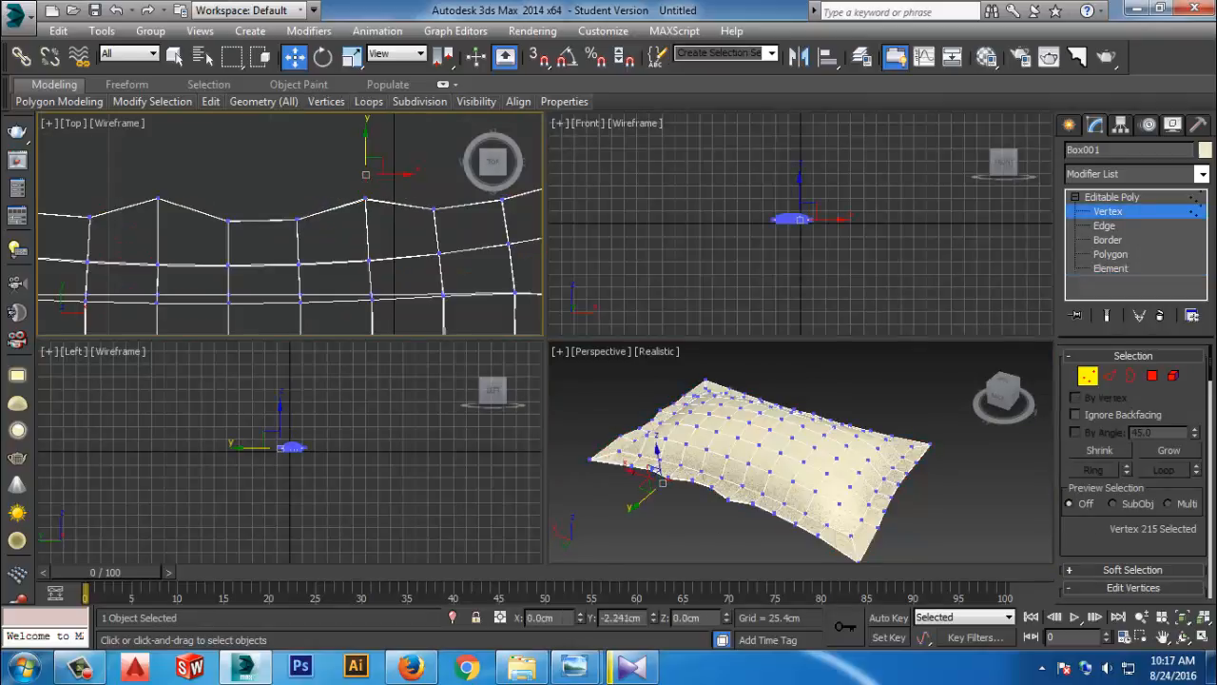
left_click(380, 159)
Switch to Element mode, maximize the Perspective viewport on one end of the pillow, and select the whole element
left_click(815, 445)
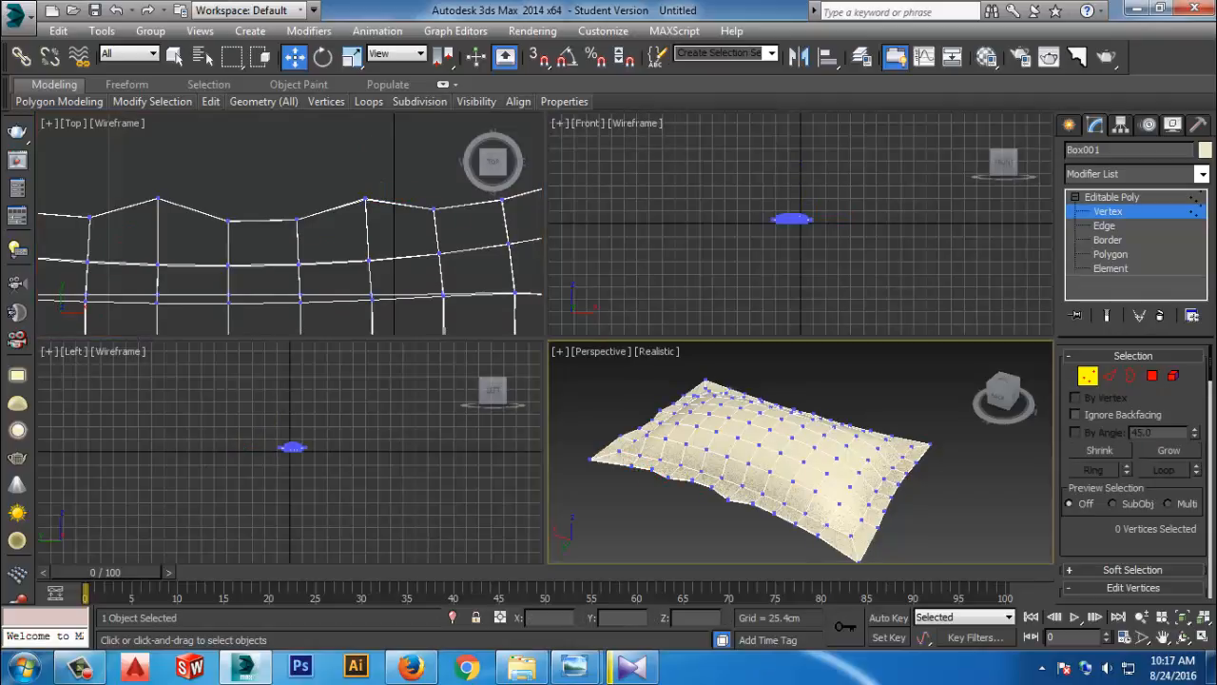
scroll(816, 445, "down", 2)
middle_click_drag(816, 445, 840, 434)
scroll(841, 435, "up", 2)
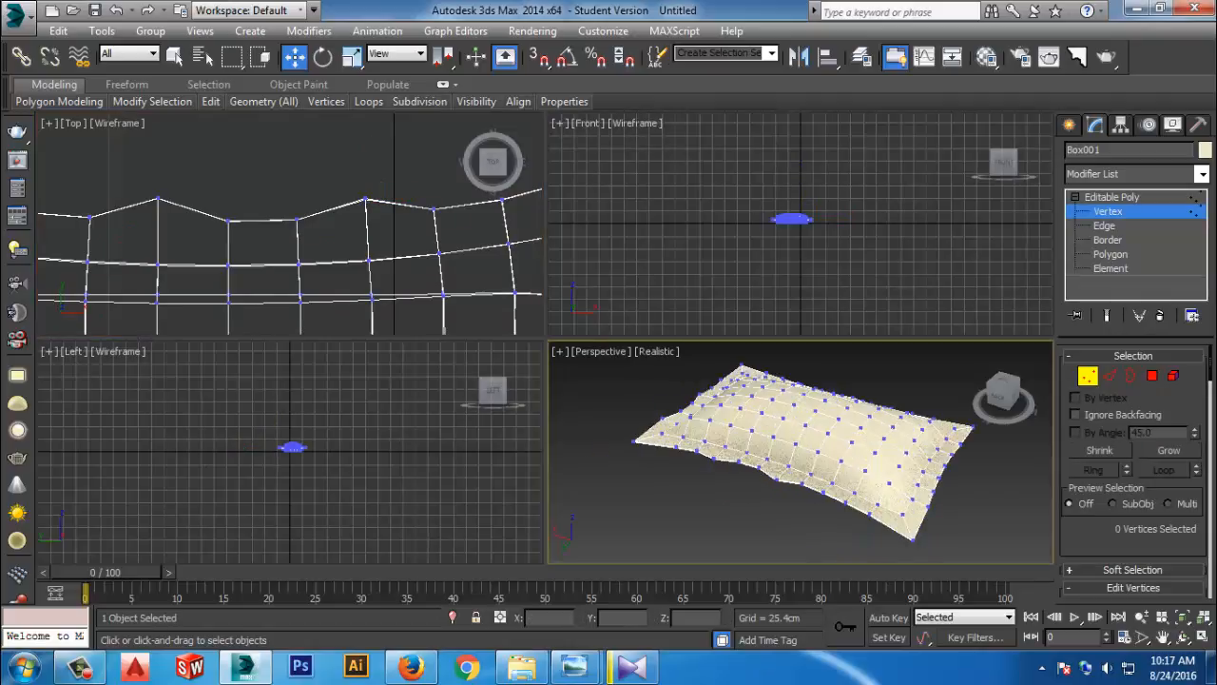
left_click(1174, 375)
left_click(957, 506)
scroll(884, 466, "up", 3)
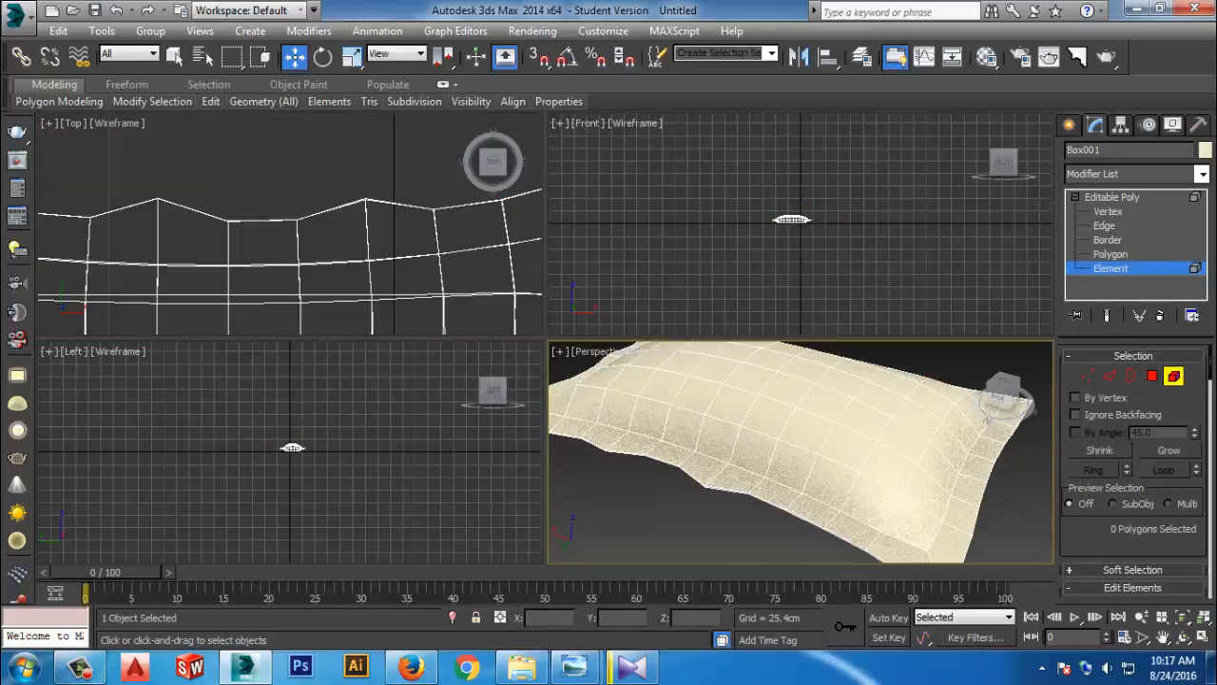
middle_click_drag(884, 466, 912, 491, "alt")
left_click(1203, 637)
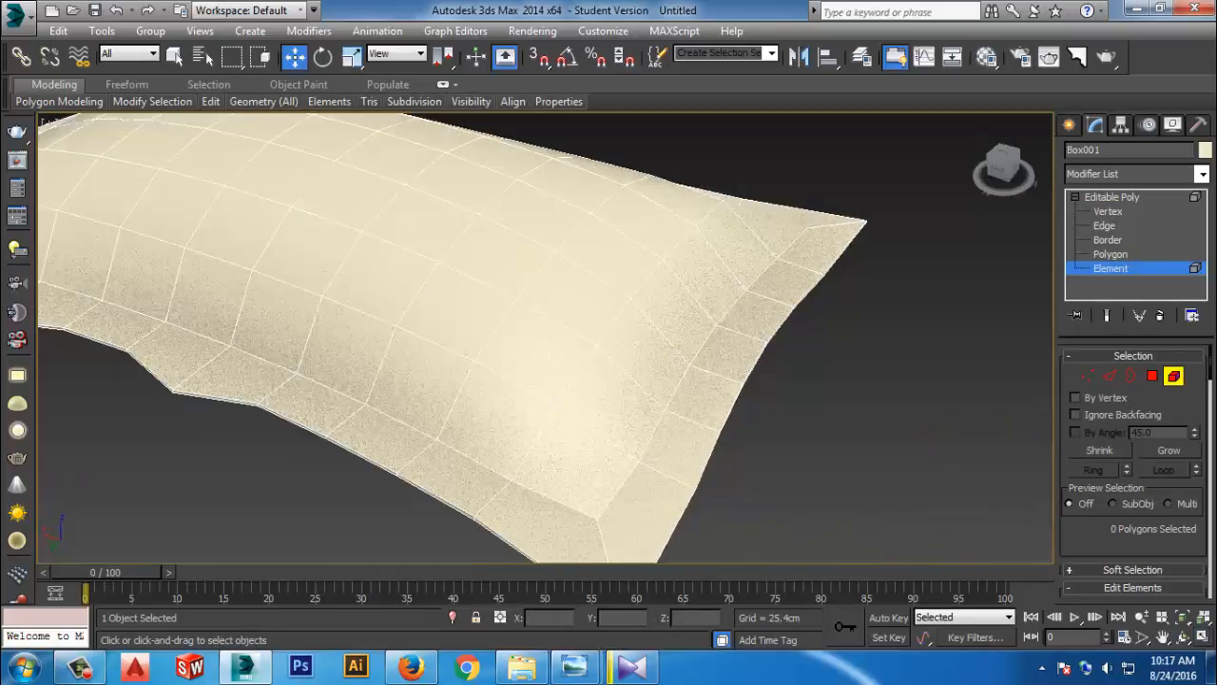
middle_click_drag(589, 380, 723, 336)
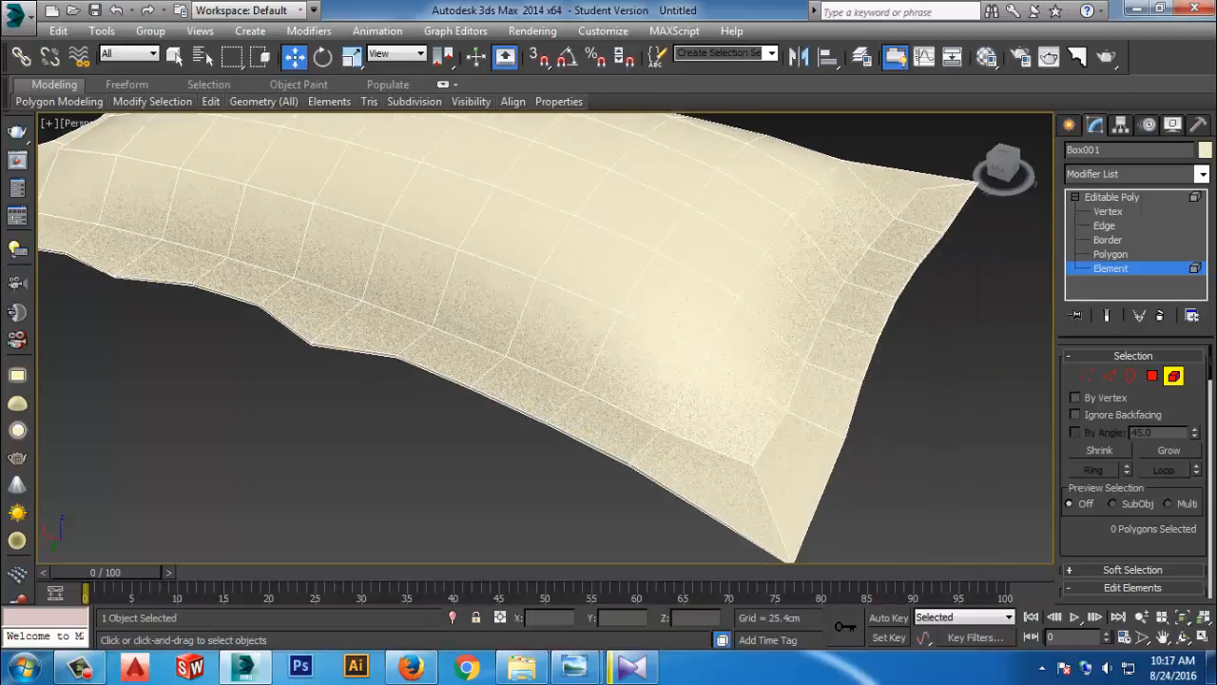
left_click(723, 335)
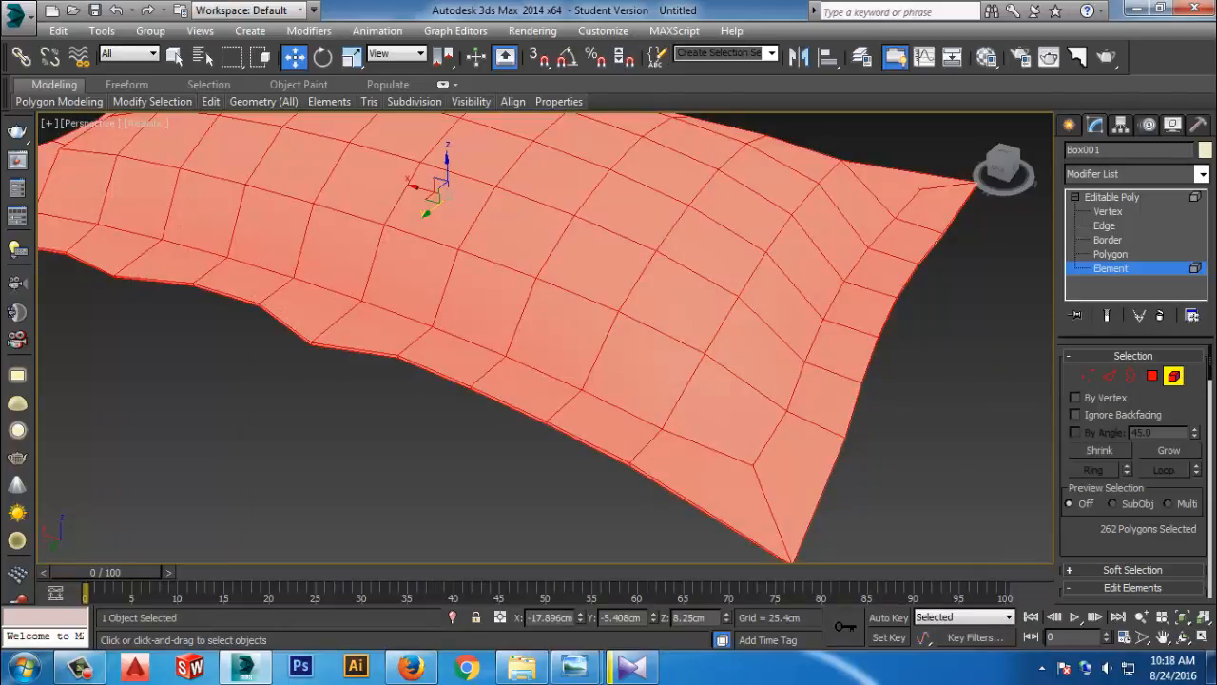
In Vertex mode, connect the flange's inner corner vertex to the diagonally adjacent cushion vertex at the near top corner
left_click(1088, 375)
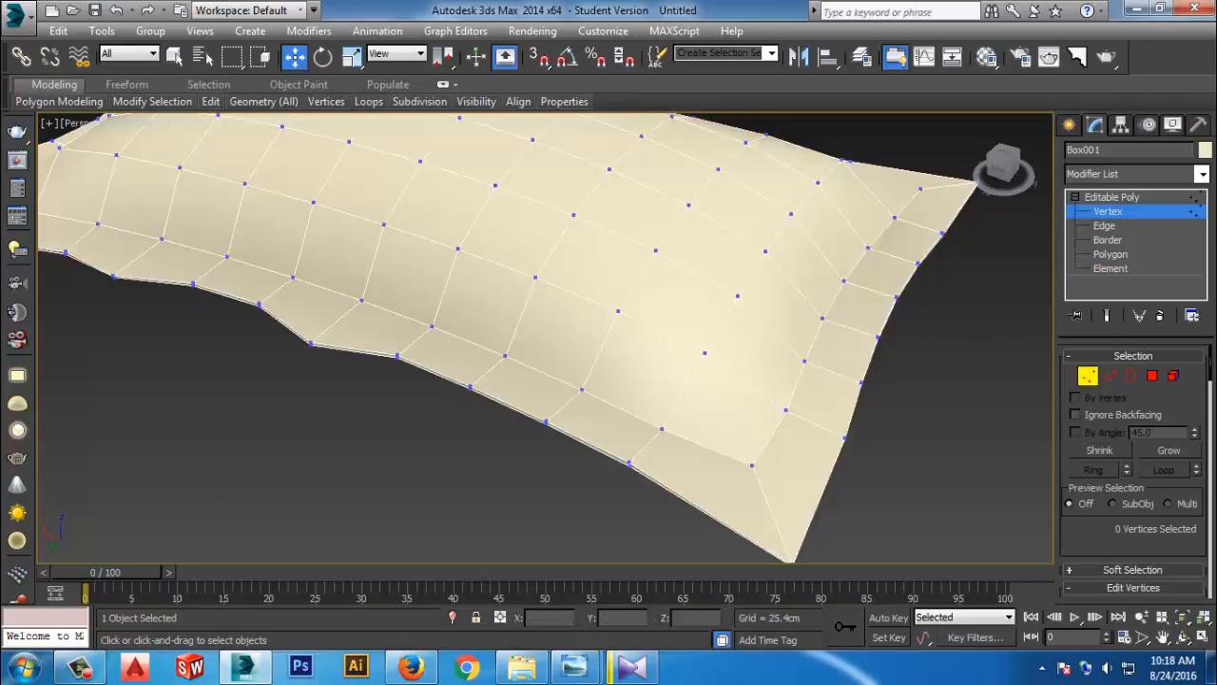
left_click(705, 352)
left_click(751, 465, "ctrl")
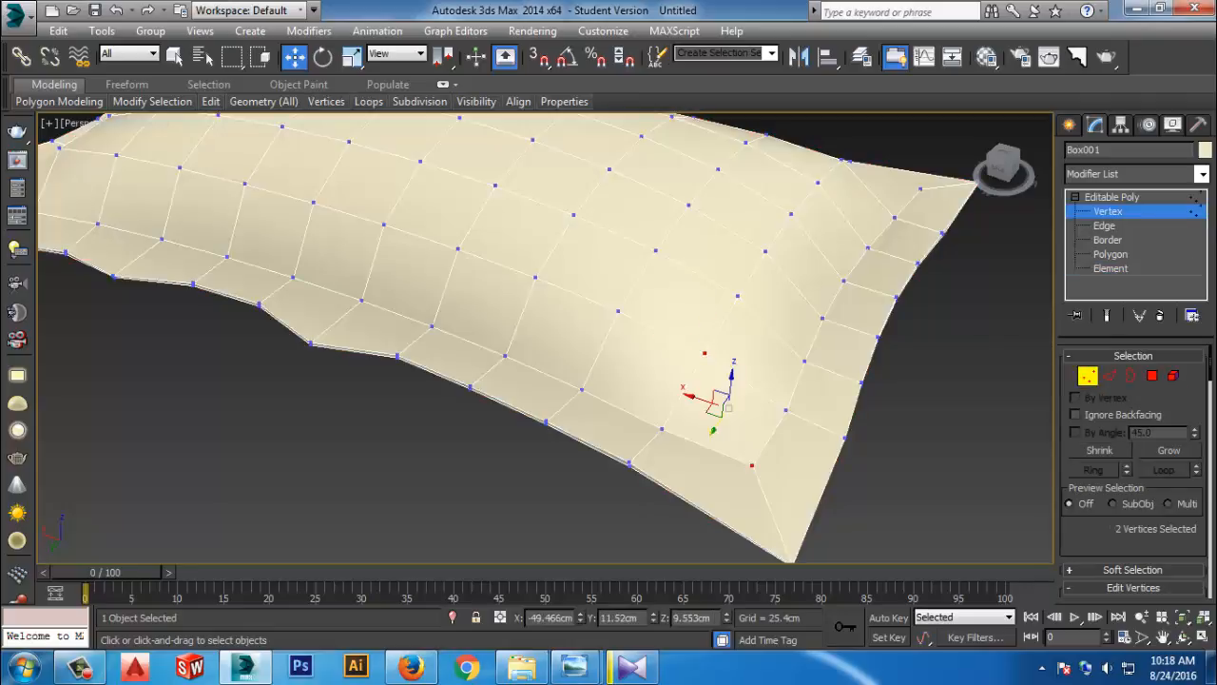
mouse_move(728, 409)
middle_mouse_down("alt")
mouse_move(727, 257)
mouse_move(742, 406)
middle_mouse_up("alt")
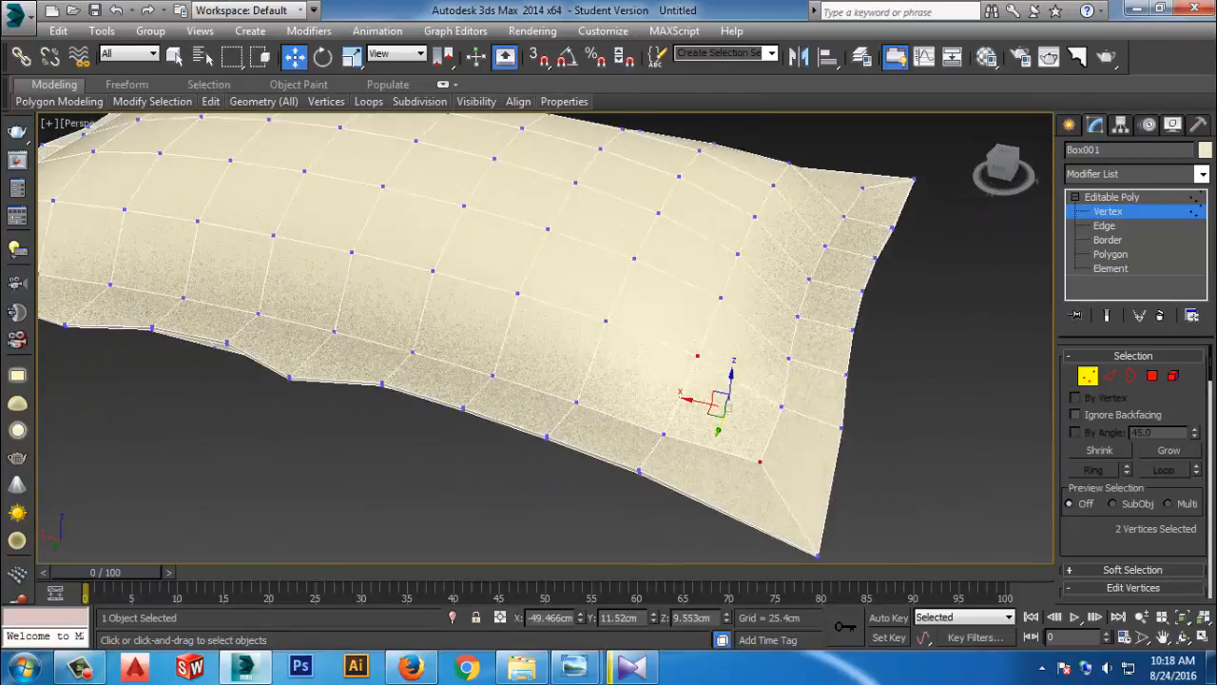
scroll(1132, 466, "down", 5)
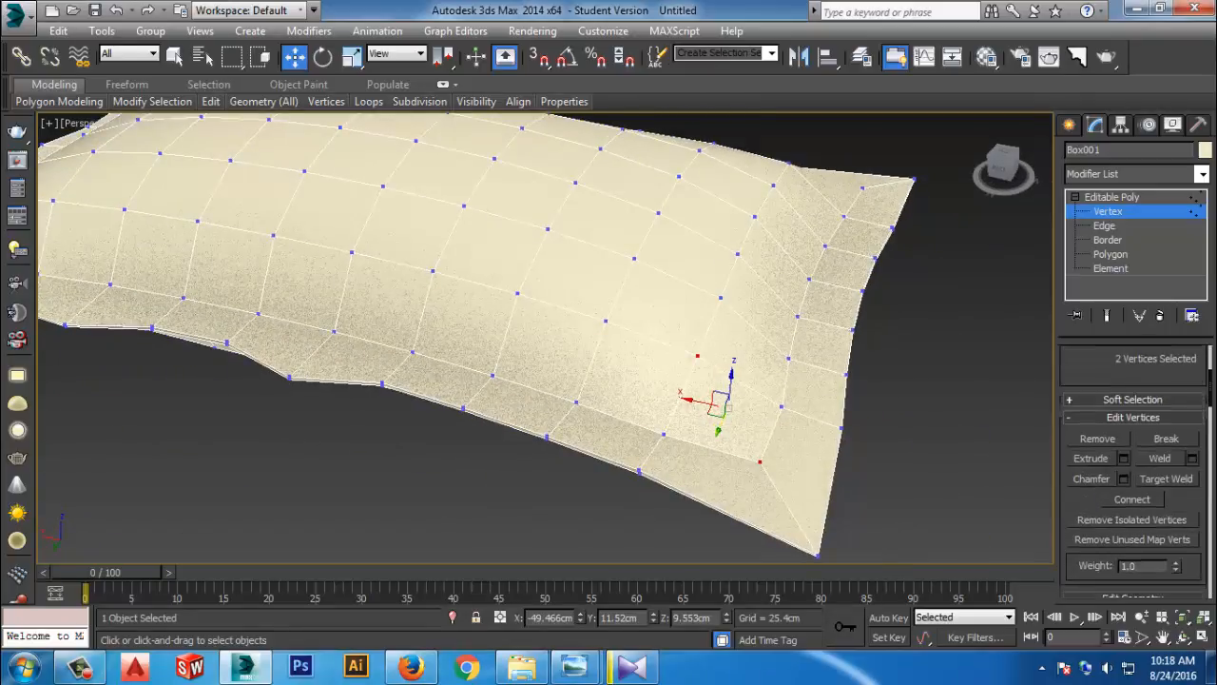
scroll(1133, 466, "down", 1)
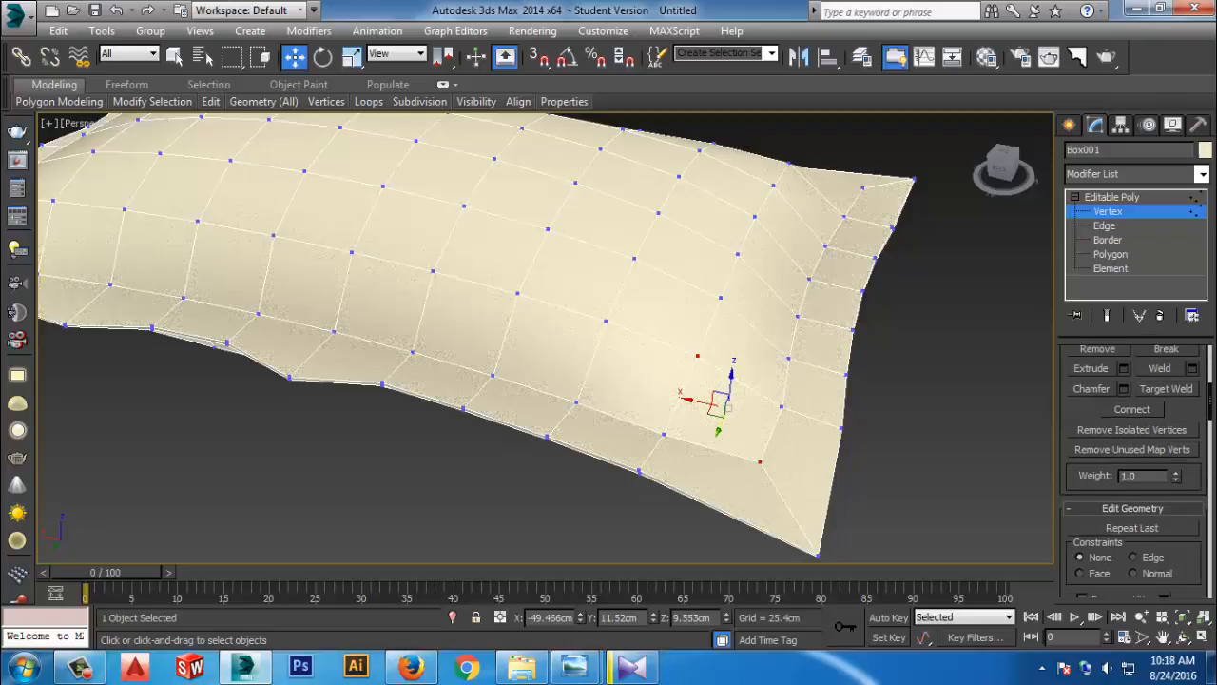
left_click(1131, 409)
Connect the inner corner vertex and its diagonal cushion neighbour at the other top corner of the same pillow end
middle_click_drag(729, 409, 578, 450)
middle_click_drag(703, 418, 580, 448, "alt")
middle_click_drag(580, 448, 135, 455)
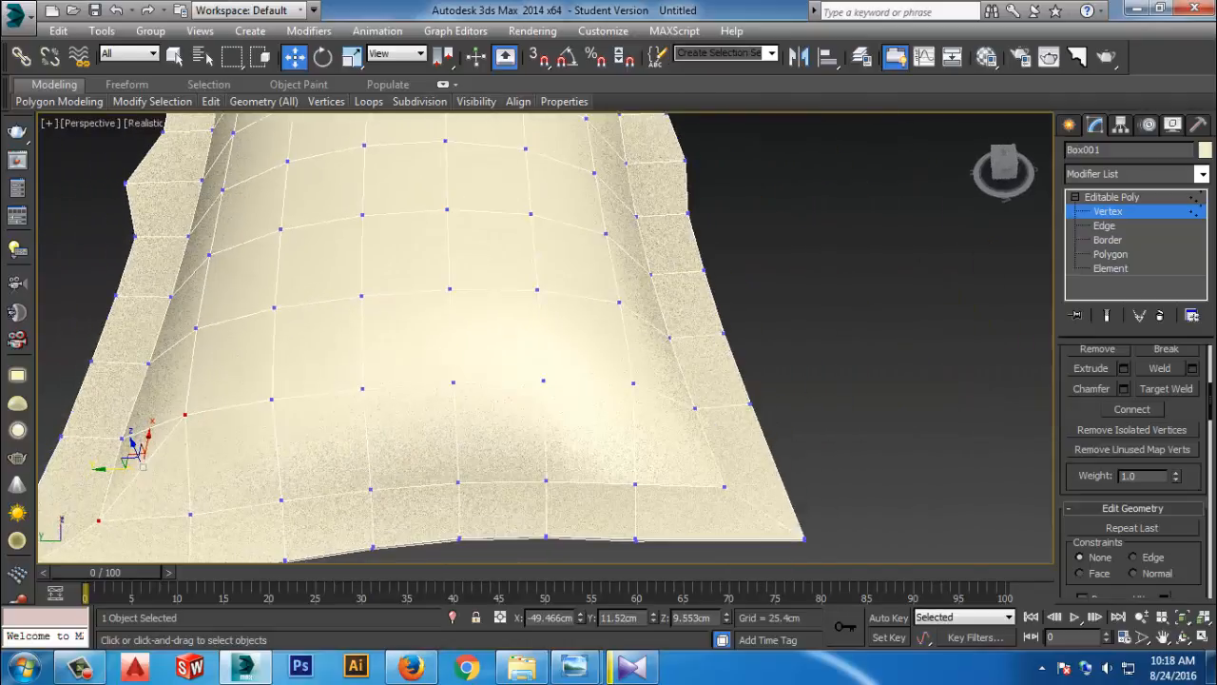
left_click(633, 383)
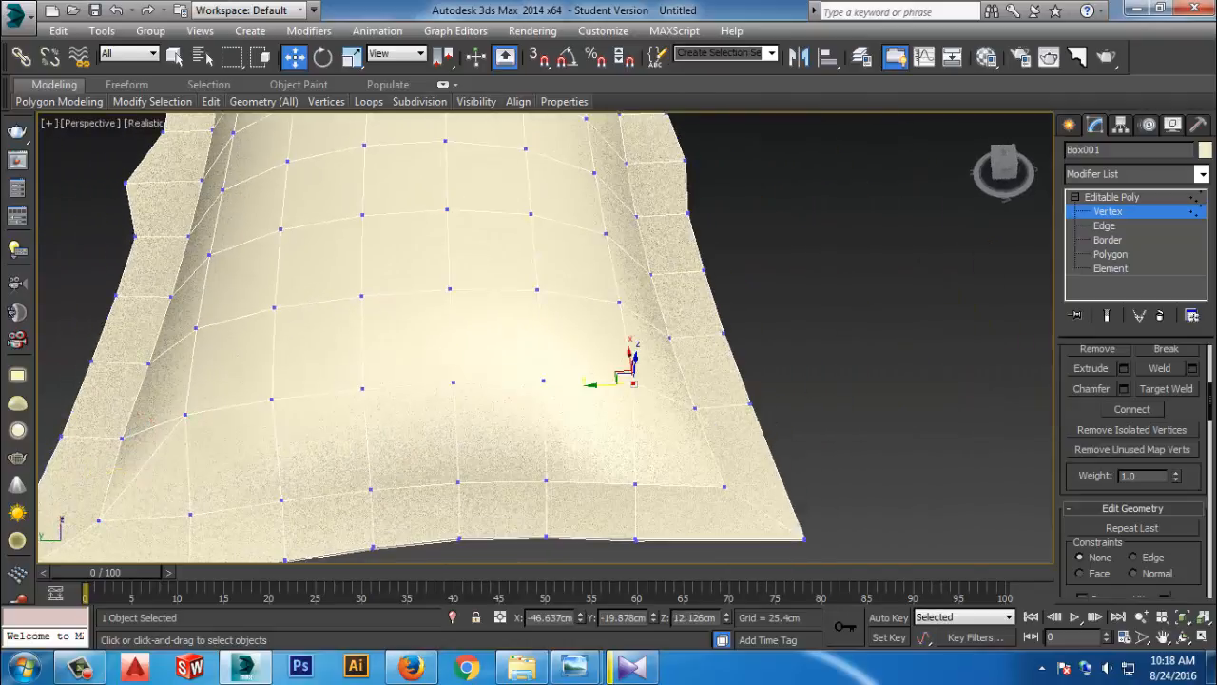
left_click(722, 484, "ctrl")
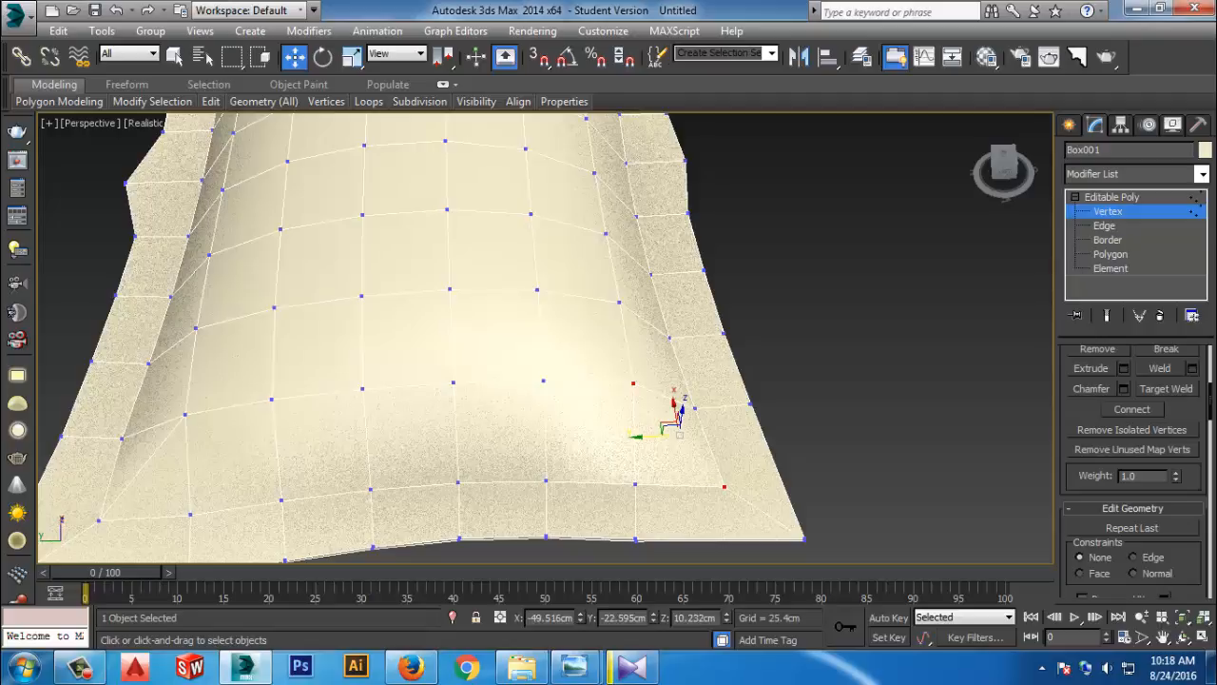
At the pillow's opposite end, connect the first top inner corner vertex to its diagonally adjacent cushion vertex
middle_click_drag(778, 408, 571, 427)
scroll(770, 420, "down", 3)
scroll(571, 428, "down", 3)
middle_click_drag(960, 418, 781, 451, "alt")
scroll(913, 373, "up", 6)
scroll(794, 433, "up", 3)
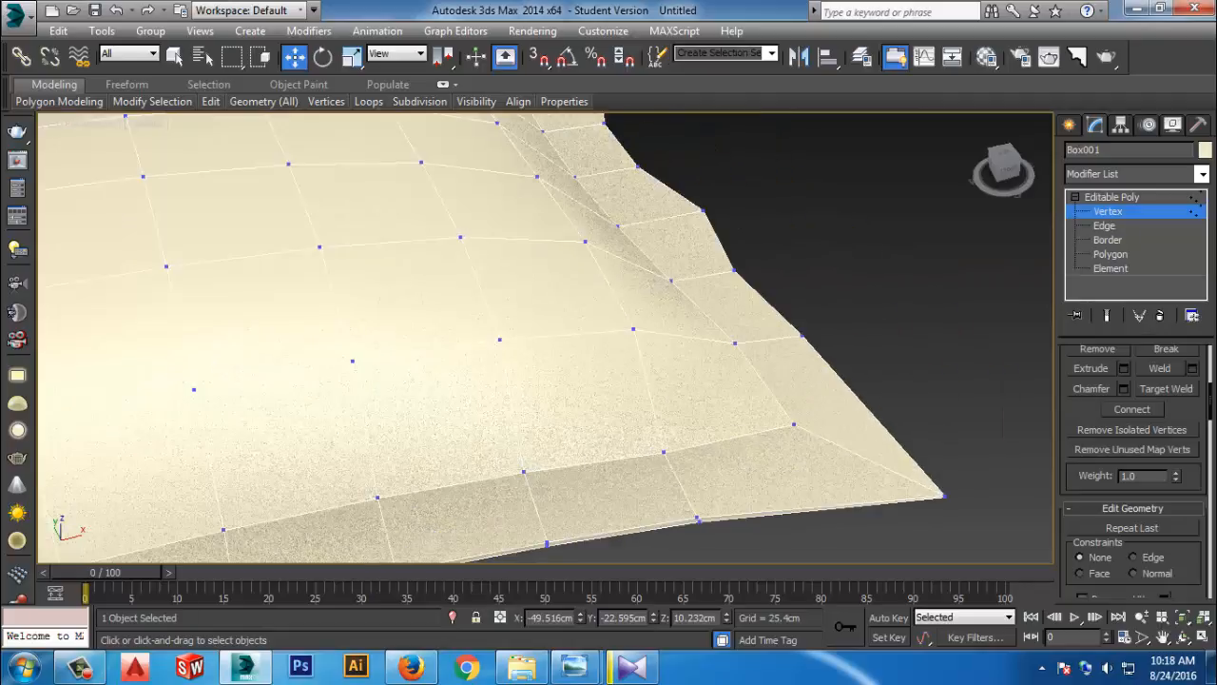
left_click(794, 424)
left_click(633, 329, "ctrl")
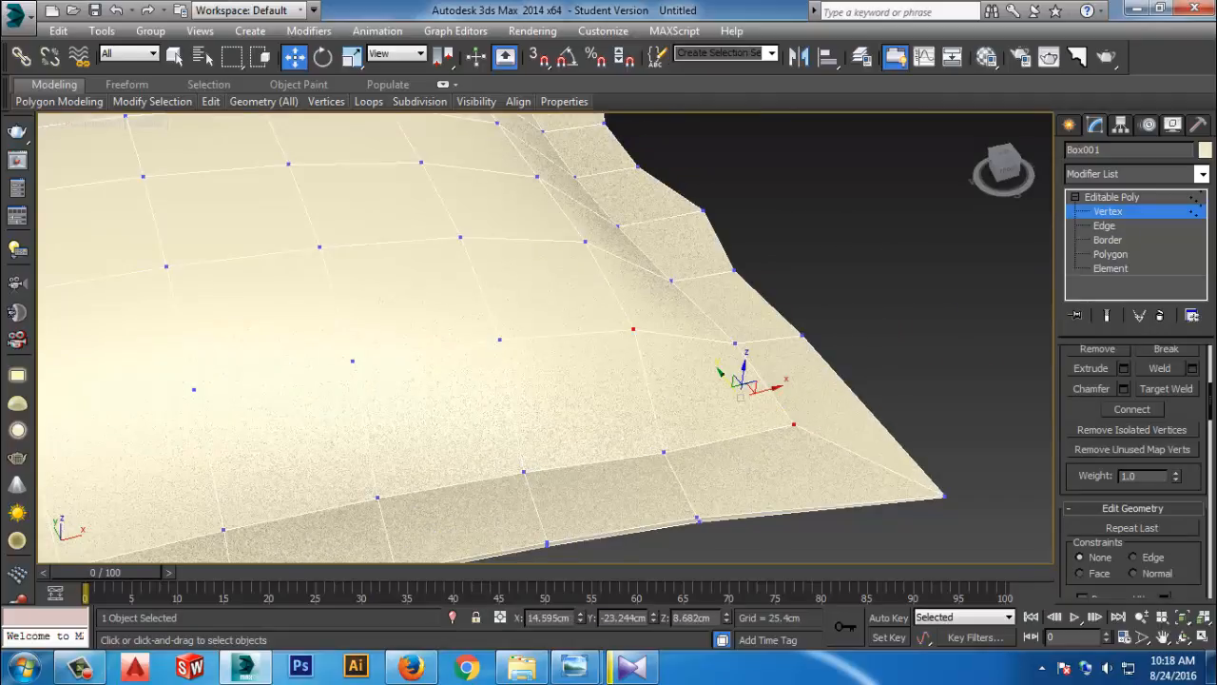
left_click(1131, 409)
Connect the inner corner vertex to its diagonal cushion neighbour at the remaining top corner of the pillow
middle_click_drag(856, 390, 538, 432)
scroll(649, 439, "down", 5)
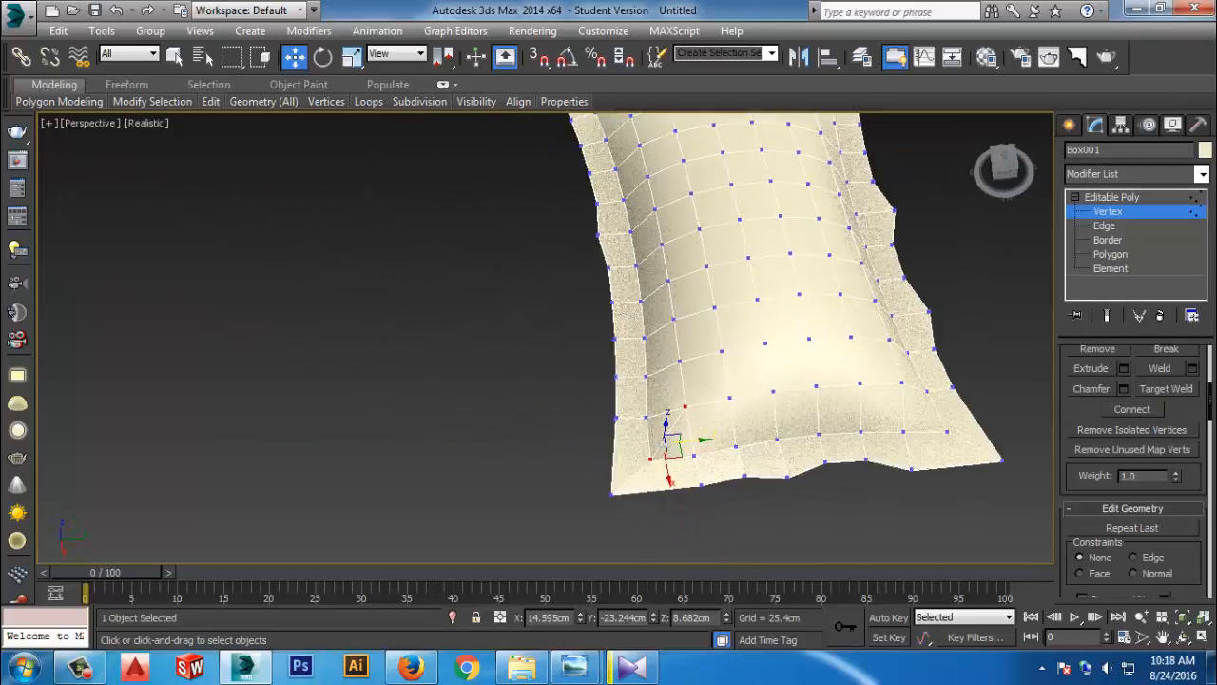
scroll(894, 386, "up", 3)
scroll(865, 381, "down", 2)
middle_click_drag(865, 380, 665, 405)
scroll(665, 405, "up", 2)
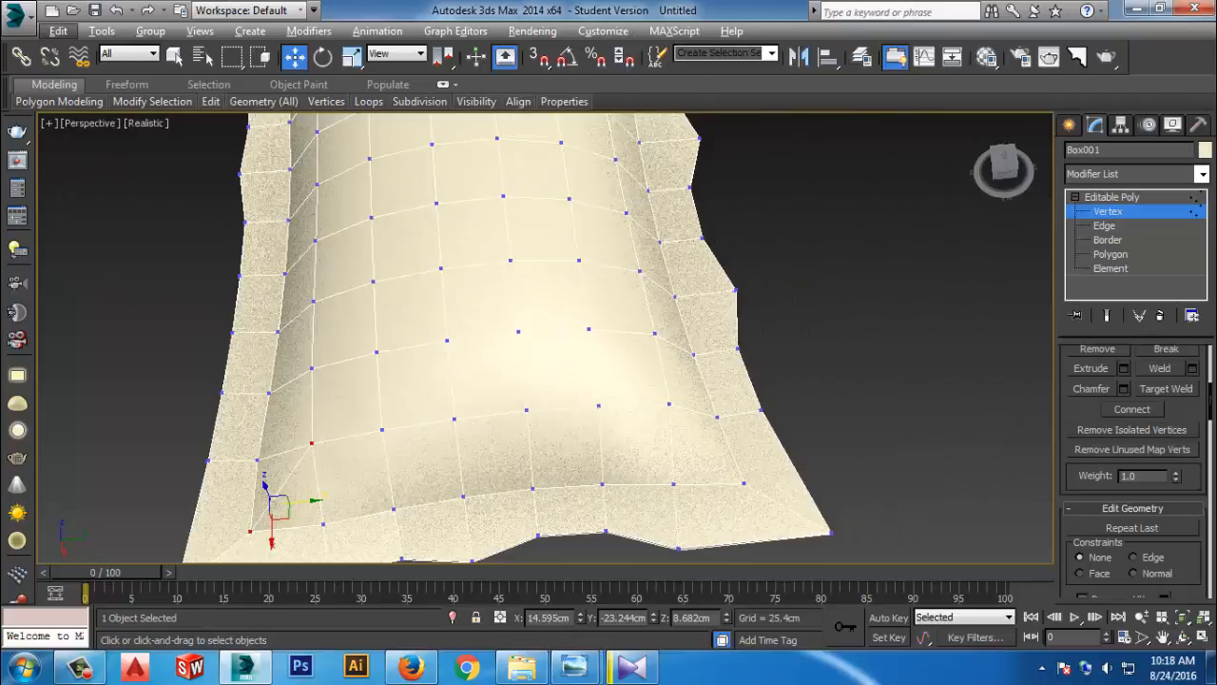
left_click(668, 404, "ctrl")
left_click(743, 483, "ctrl")
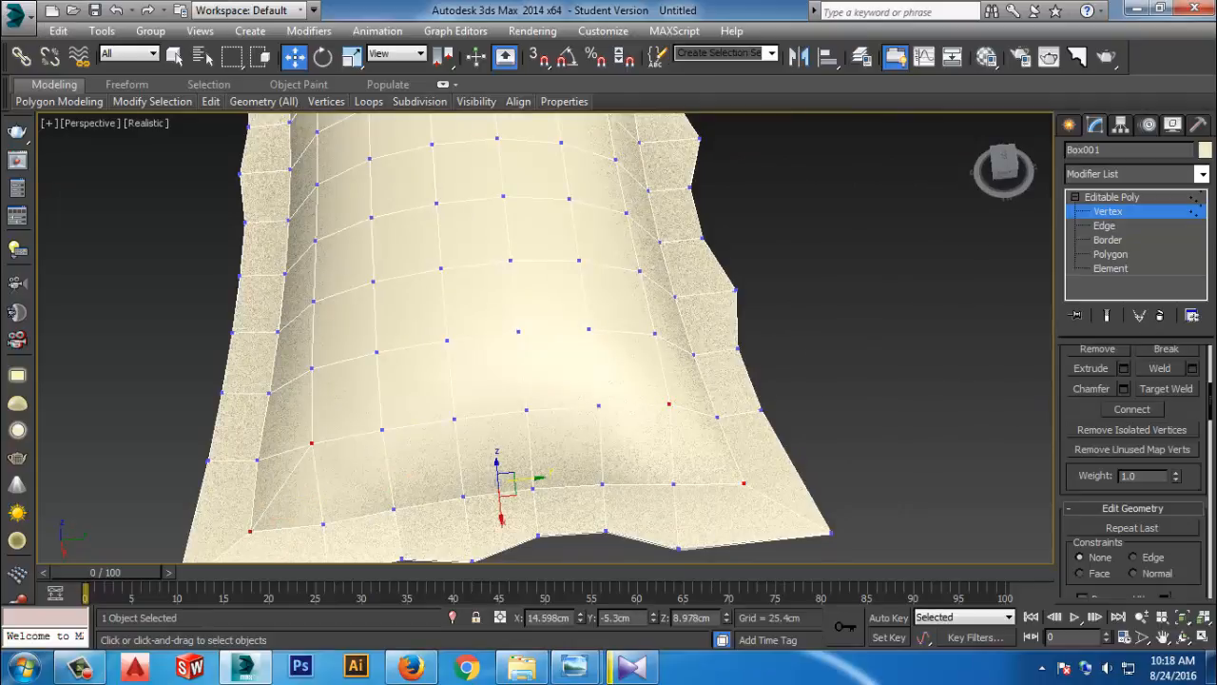
left_click(1132, 409)
On the pillow's underside, add the diagonal cushion vertex at the first corner to the selection and connect it to the inner corner
mouse_move(734, 492)
middle_mouse_down()
mouse_move(761, 476)
mouse_move(758, 292)
mouse_move(761, 471)
middle_mouse_up()
scroll(762, 475, "down", 3)
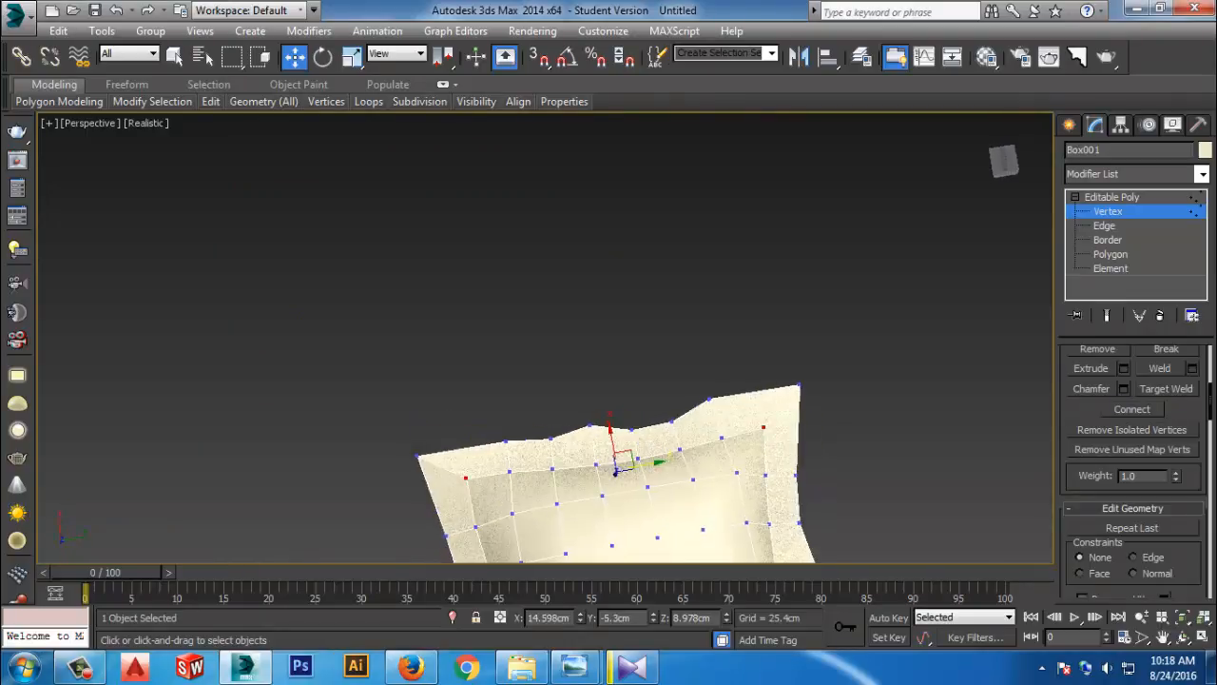
scroll(761, 472, "up", 3)
left_click(730, 482, "ctrl")
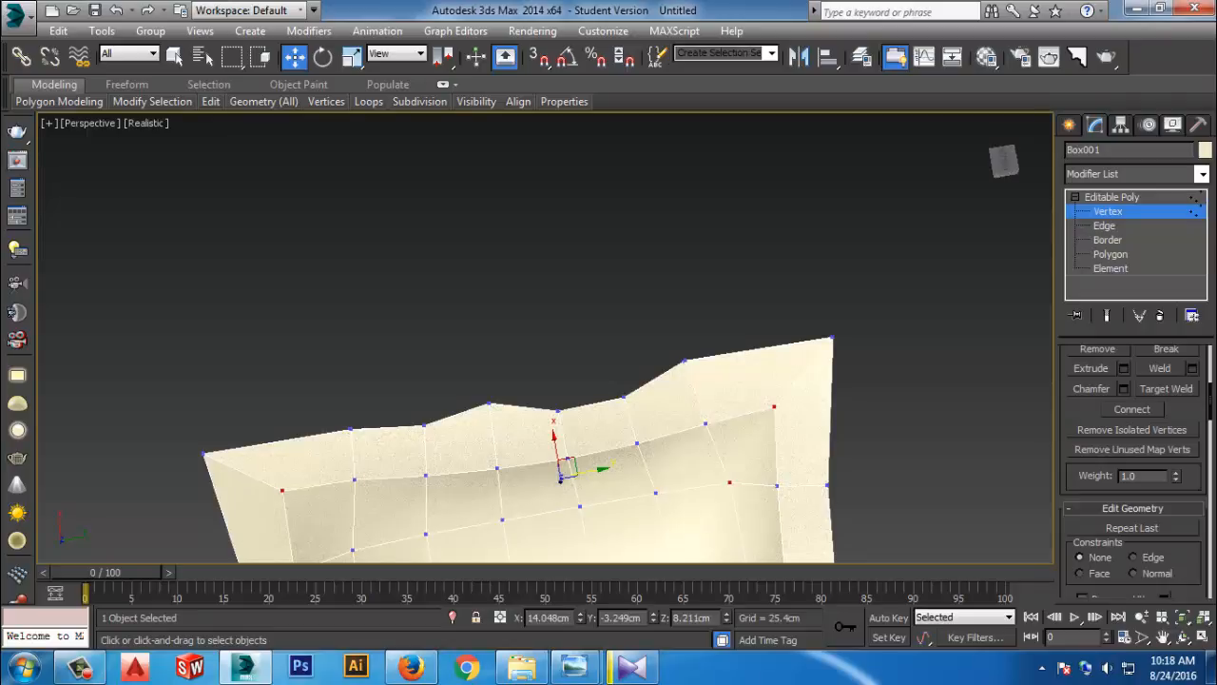
left_click(1132, 409)
Connect the inner corner and diagonal cushion vertex at the second underside corner of the same end
middle_click_drag(752, 476, 983, 363)
scroll(983, 363, "up", 3)
left_click(644, 508, "ctrl")
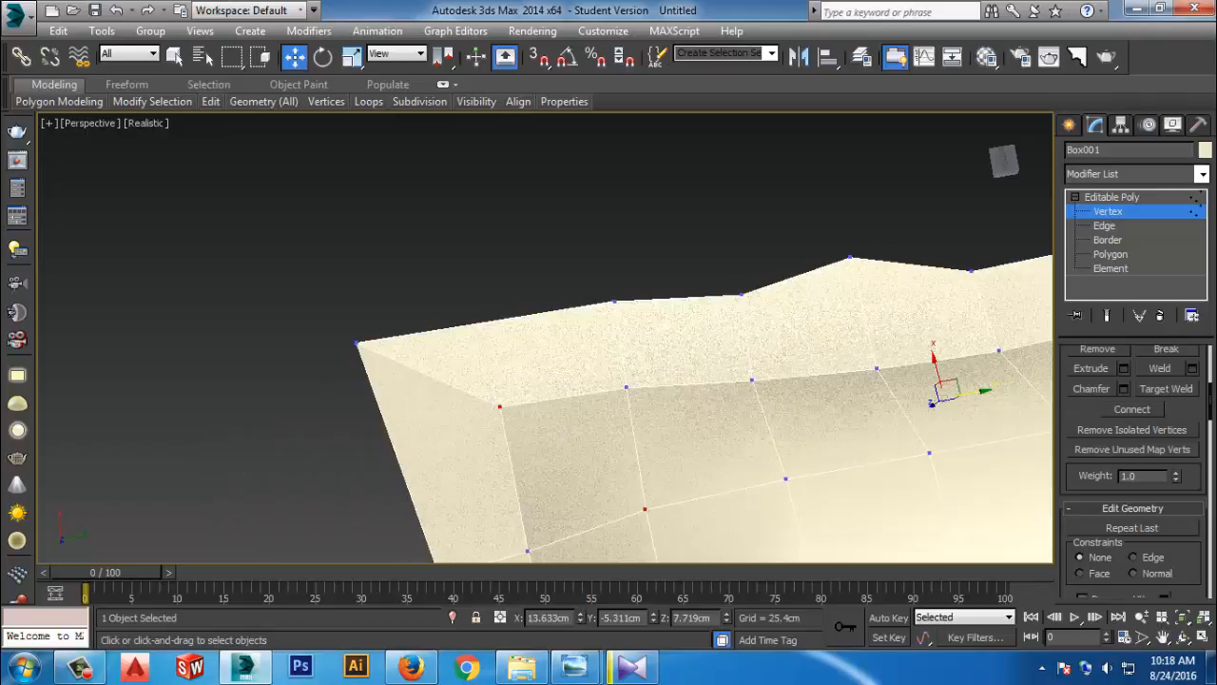
left_click(1131, 409)
At the far end of the underside, connect the third inner corner vertex to its diagonal cushion neighbour
middle_click_drag(818, 528, 652, 185)
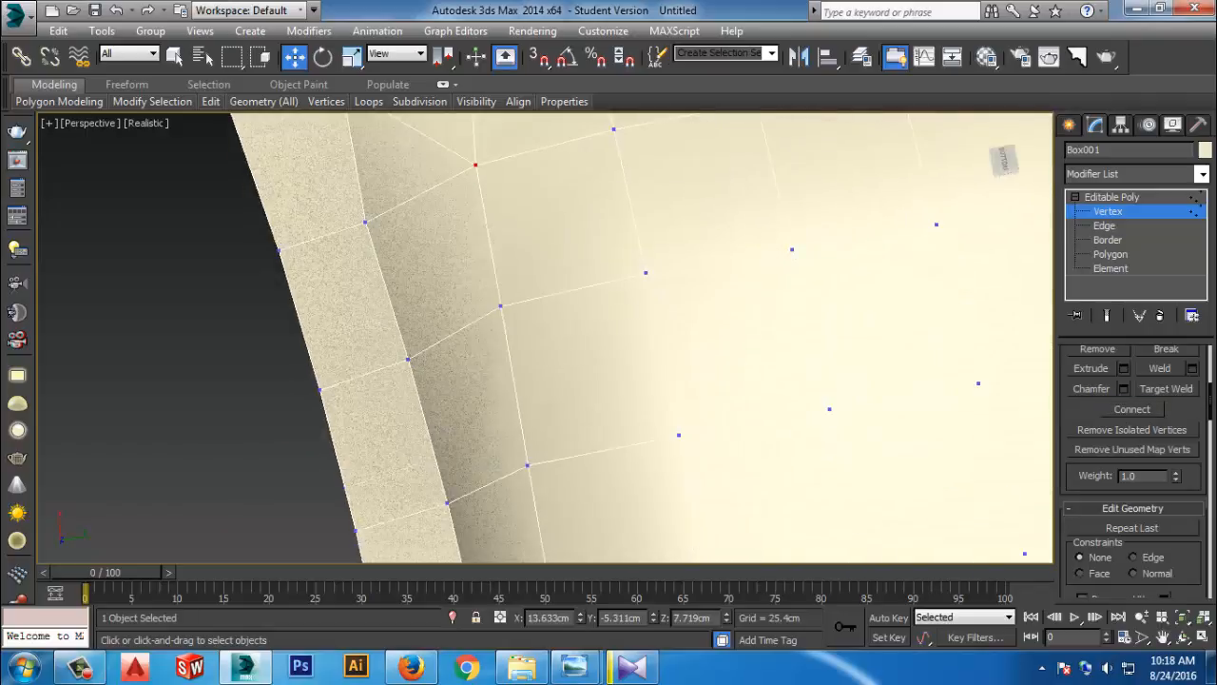
middle_click_drag(666, 485, 673, 195)
middle_click_drag(673, 456, 625, 202)
middle_click_drag(656, 428, 653, 256)
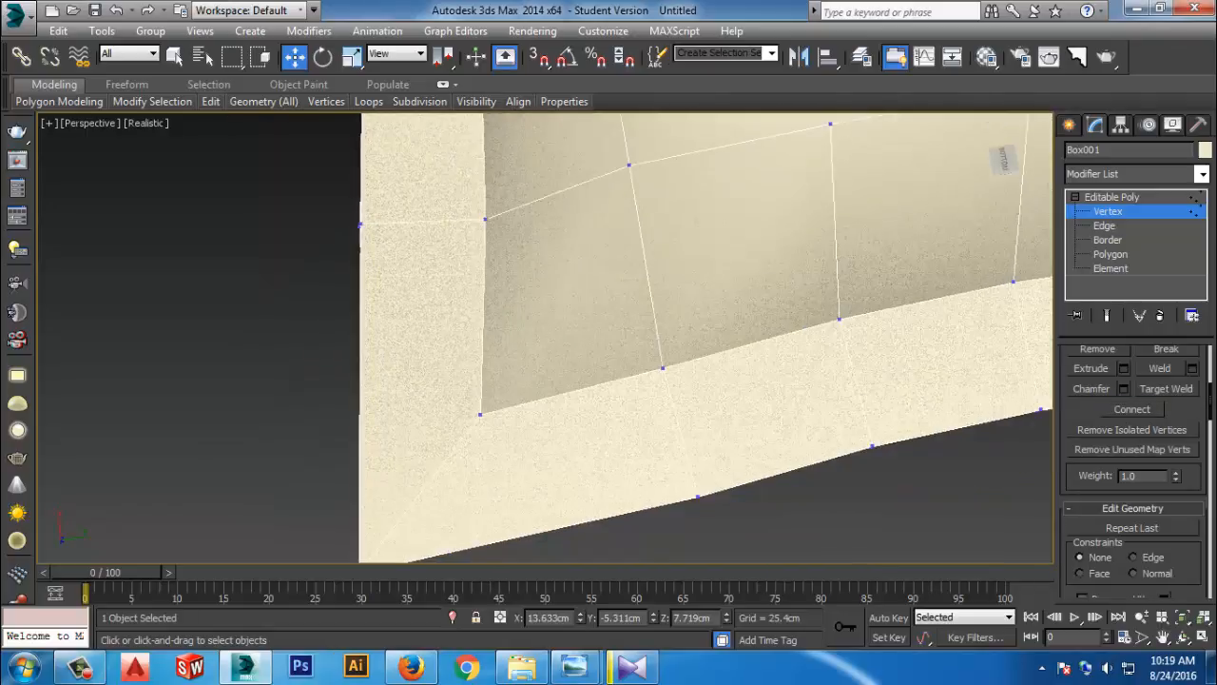
left_click(480, 414)
left_click(629, 166, "ctrl")
left_click(1132, 409)
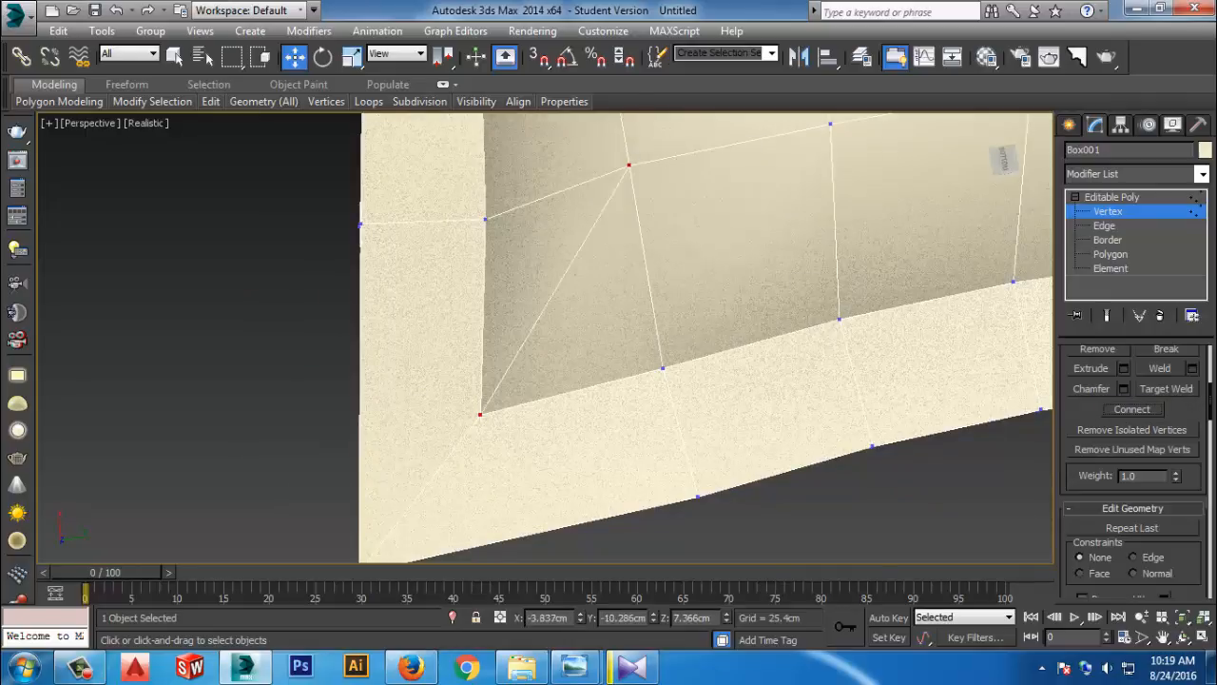
Connect the inner corner vertex and diagonal cushion vertex at the last underside corner
middle_click_drag(951, 381, 285, 456)
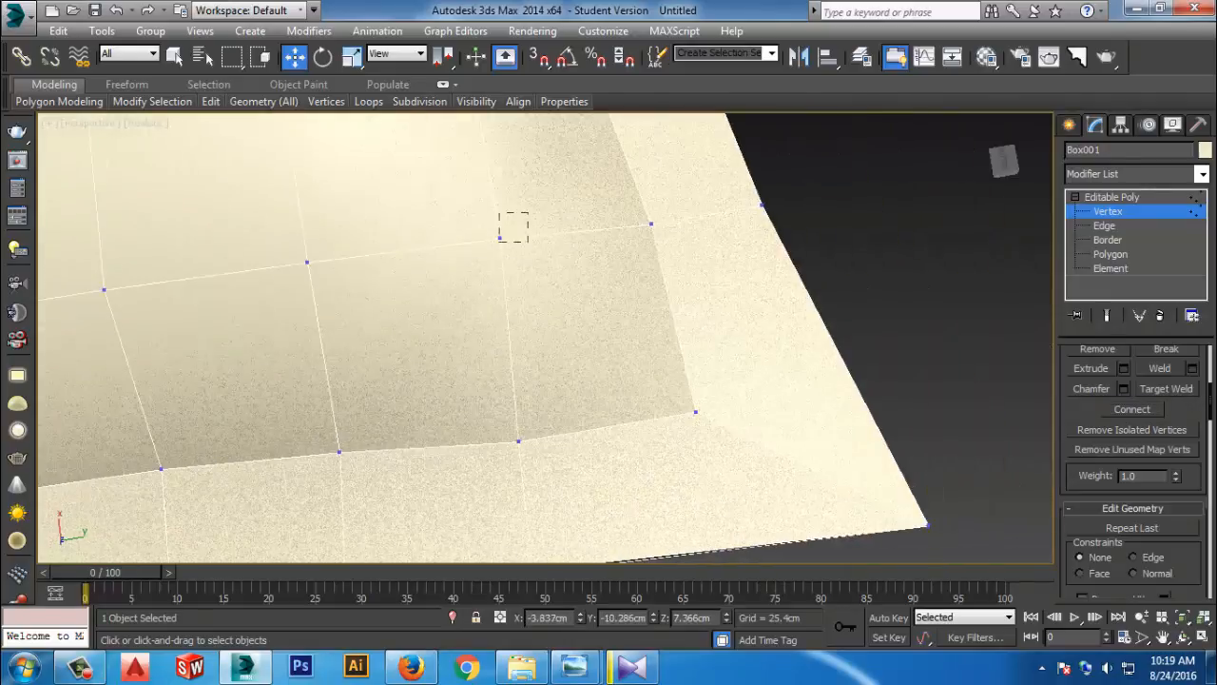
left_click(499, 237)
left_click(697, 408, "ctrl")
left_click(1132, 408)
Clear the vertex selection and leave sub-object editing to return to the pillow's Editable Poly level
middle_click_drag(719, 319, 600, 495)
scroll(814, 471, "down", 7)
scroll(703, 349, "up", 4)
middle_click_drag(600, 494, 561, 447, "alt")
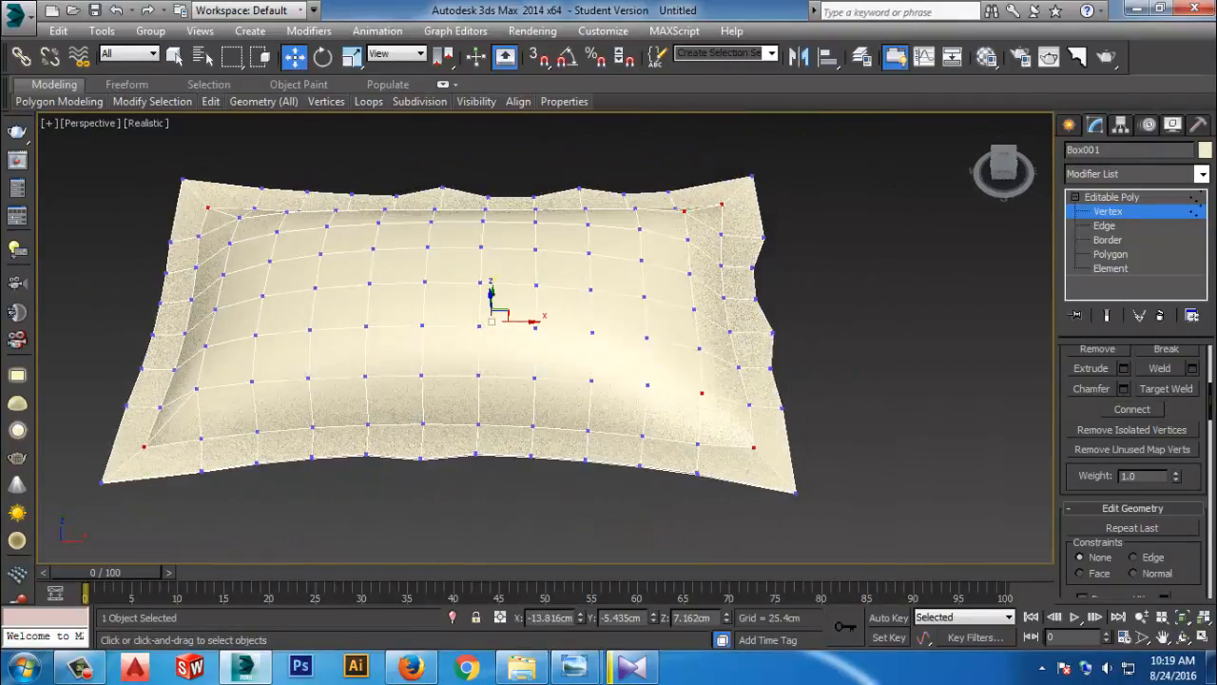
left_click(568, 514)
middle_click_drag(568, 513, 651, 536)
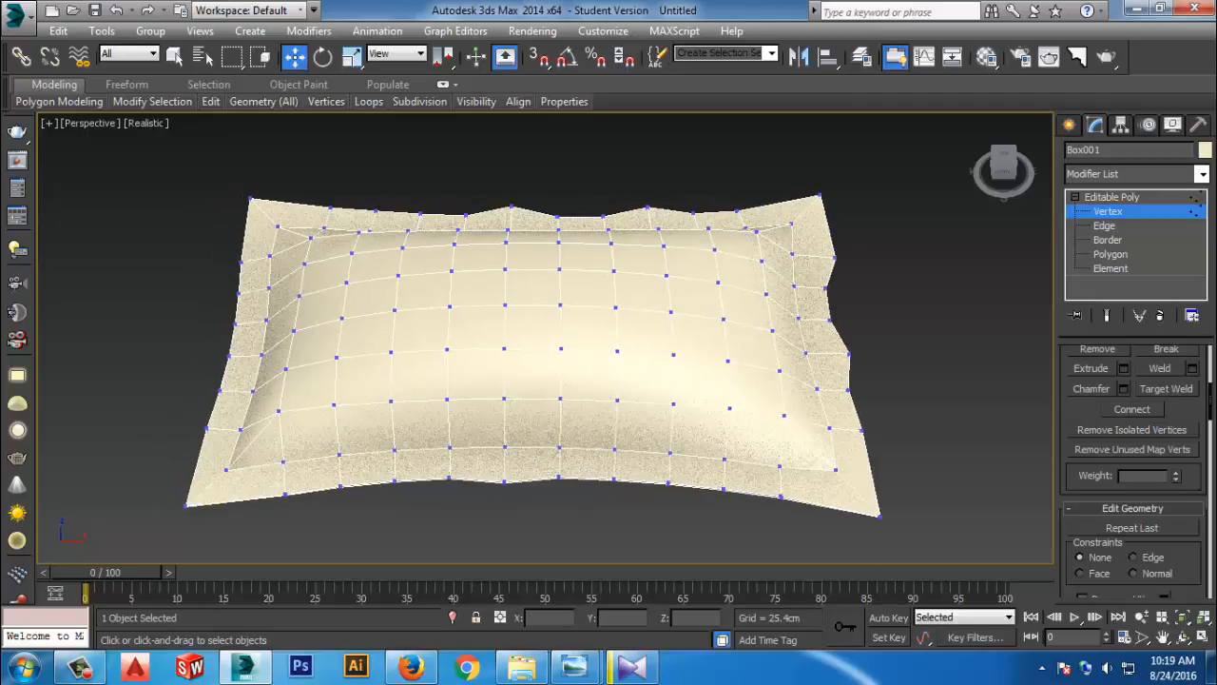
left_click(1111, 268)
left_click(1112, 197)
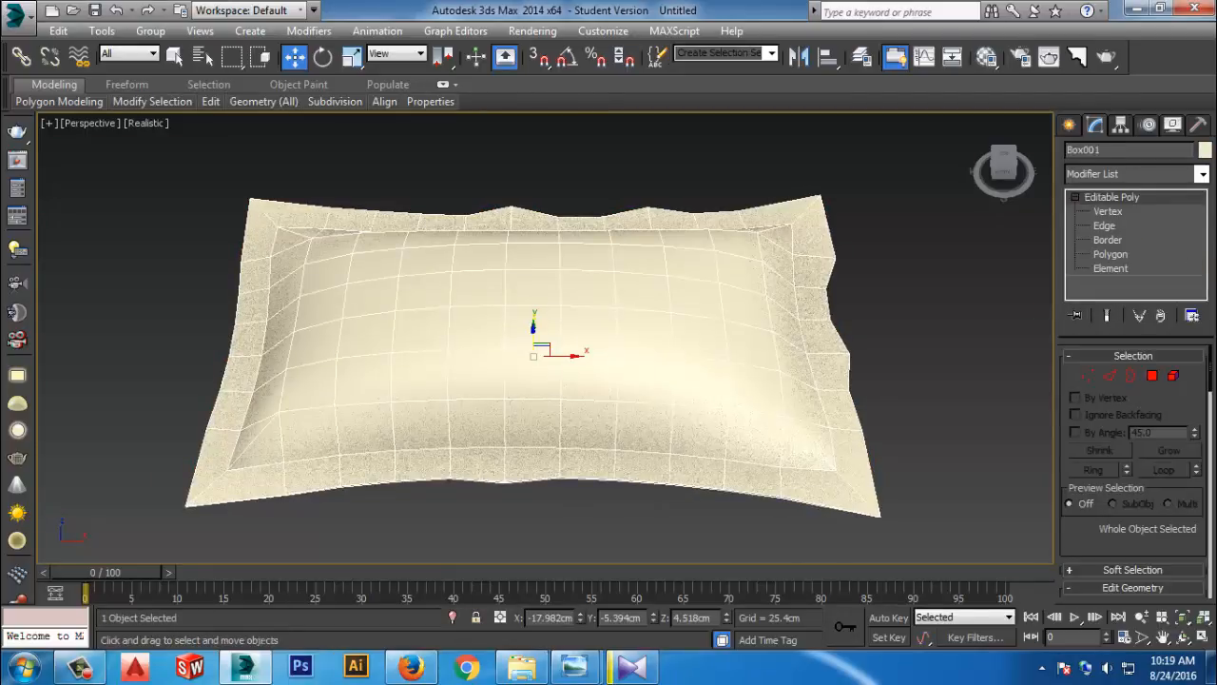
Add a TurboSmooth modifier on top of the pillow's Editable Poly
left_click(1202, 175)
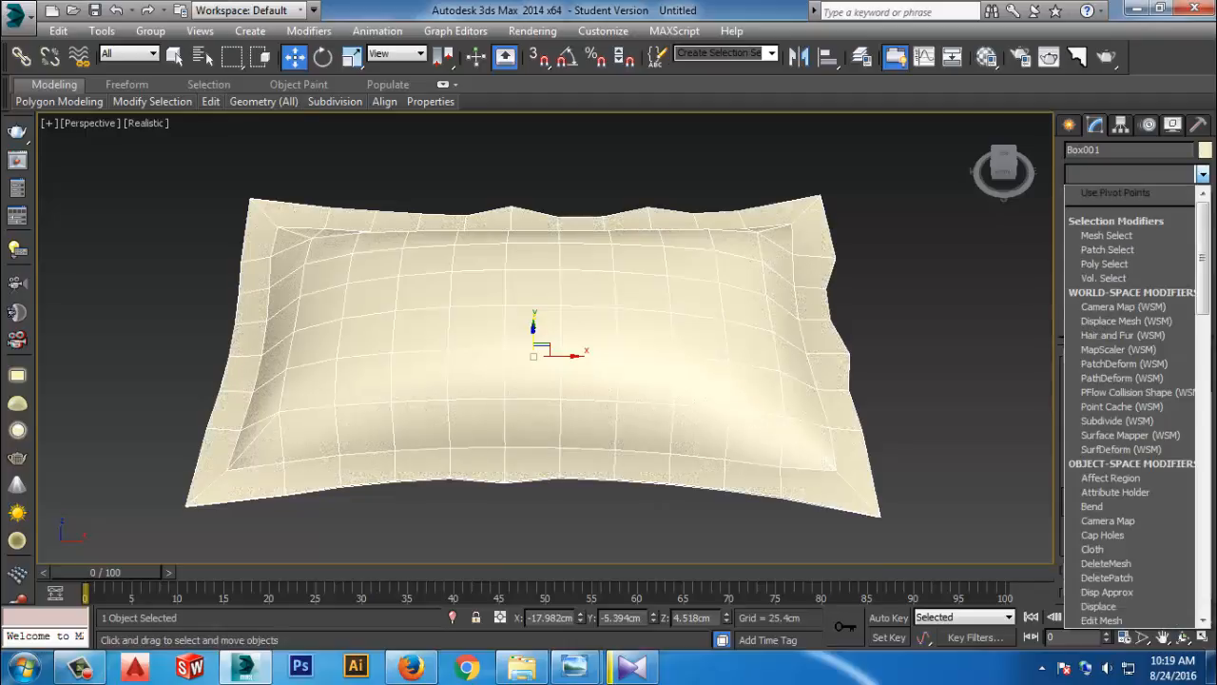
type("t")
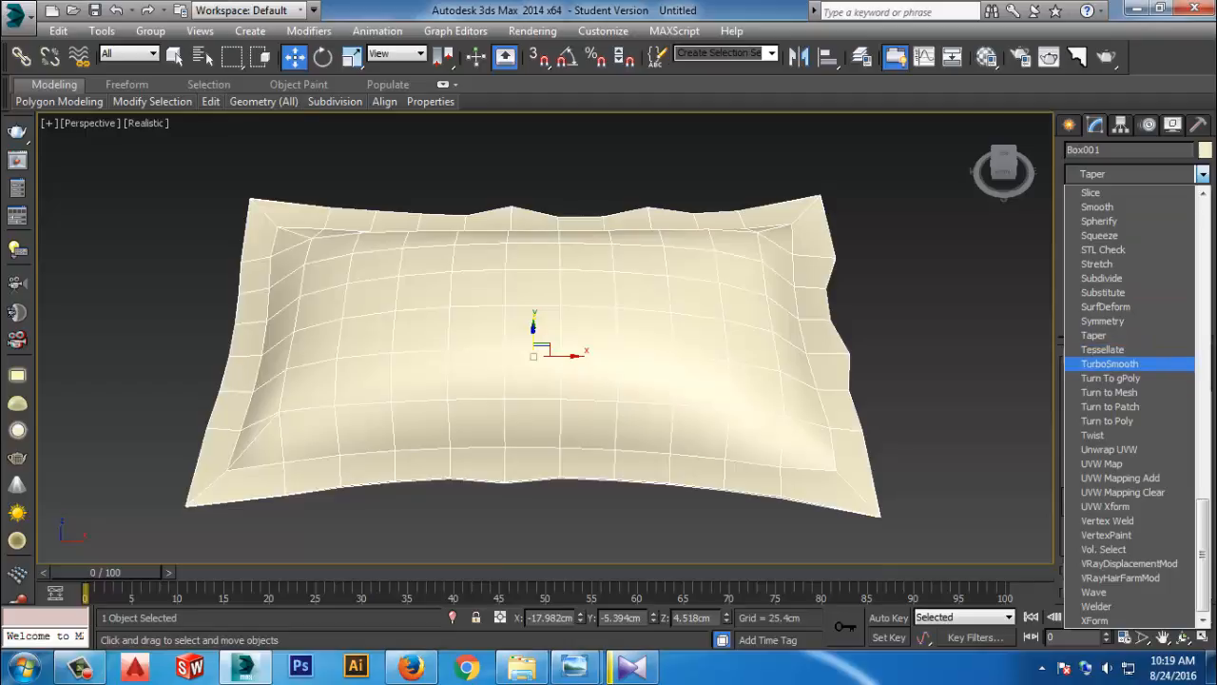
key("Return")
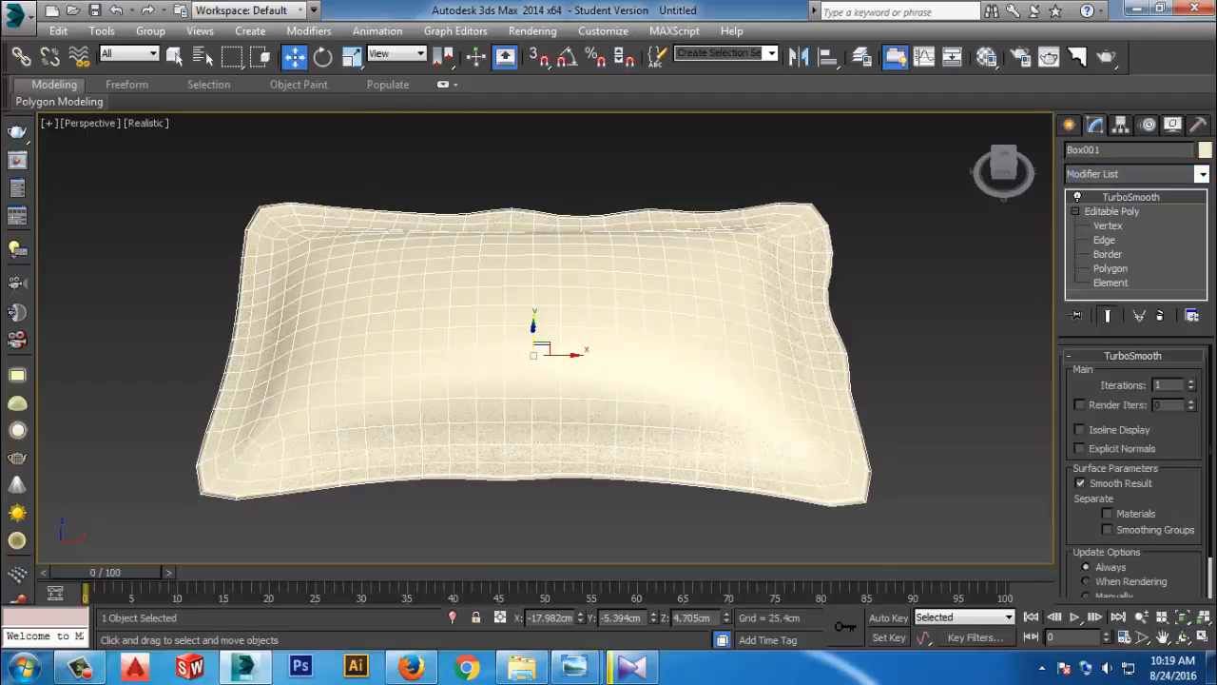
Deselect the pillow and examine the smoothed cushion surface, corners and flange from several angles
key("ctrl+d")
mouse_move(570, 351)
middle_mouse_down("alt")
mouse_move(528, 338)
mouse_move(442, 375)
mouse_move(590, 328)
mouse_move(657, 351)
mouse_move(556, 352)
middle_mouse_up("alt")
scroll(760, 390, "up", 3)
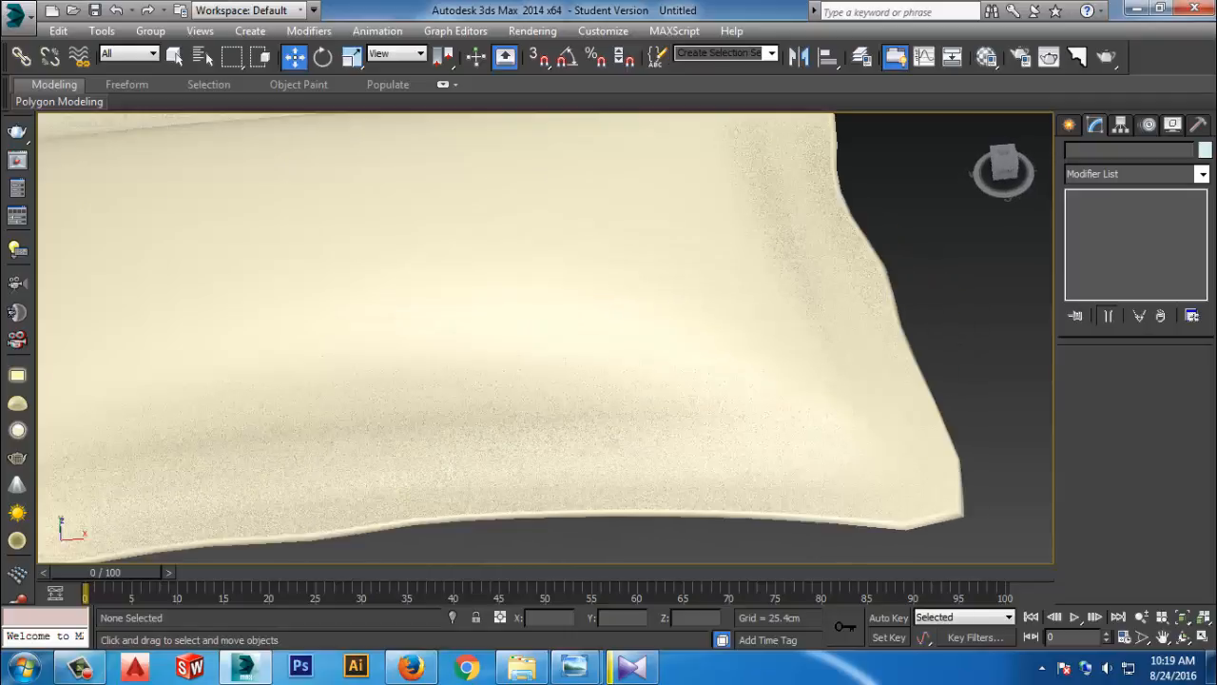
middle_click_drag(608, 361, 694, 385, "alt")
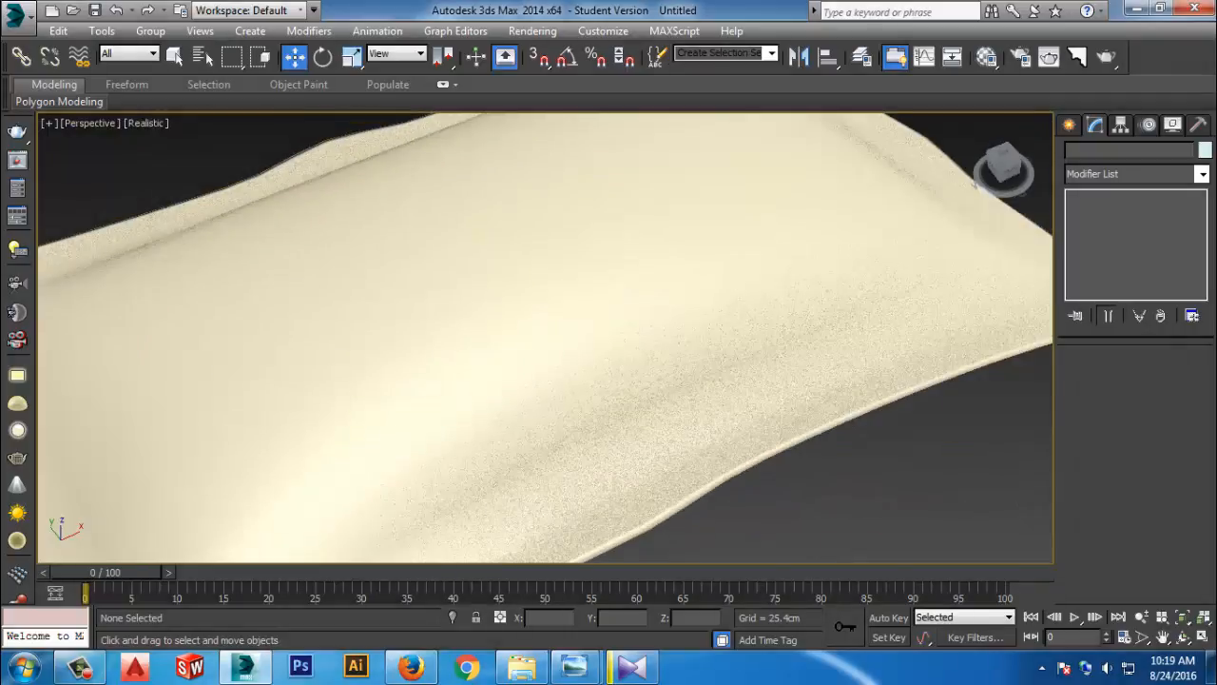
scroll(608, 371, "down", 3)
middle_click_drag(609, 370, 706, 300)
scroll(707, 301, "up", 3)
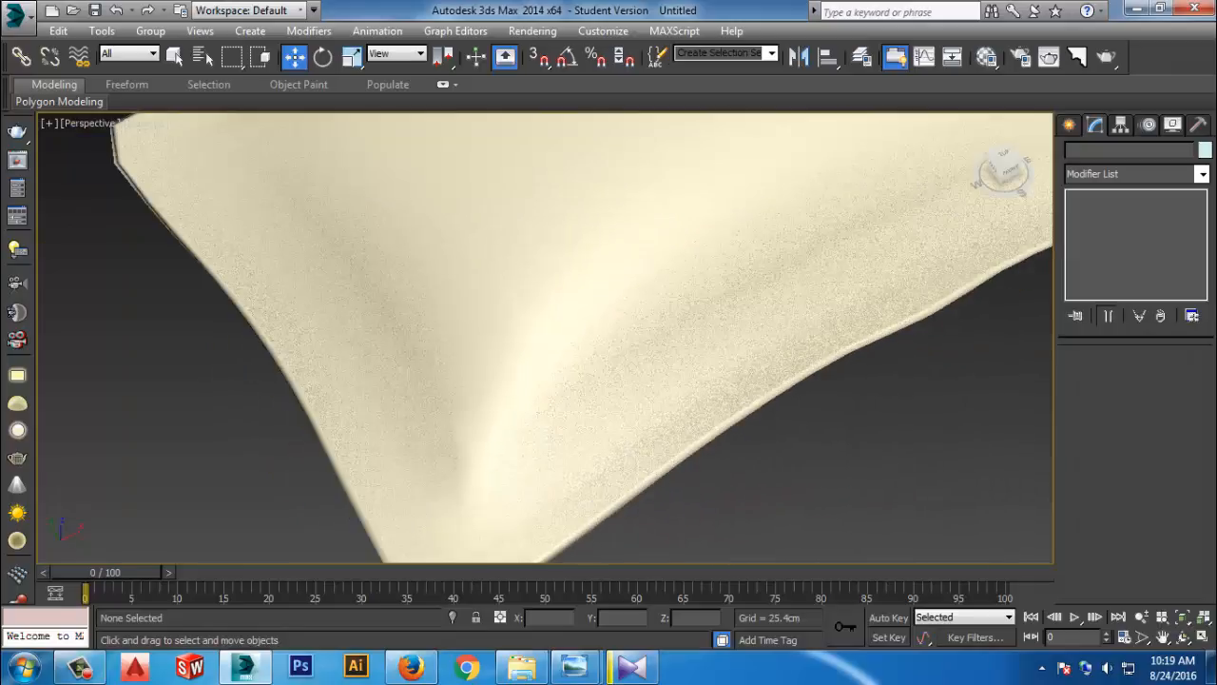
scroll(546, 337, "down", 5)
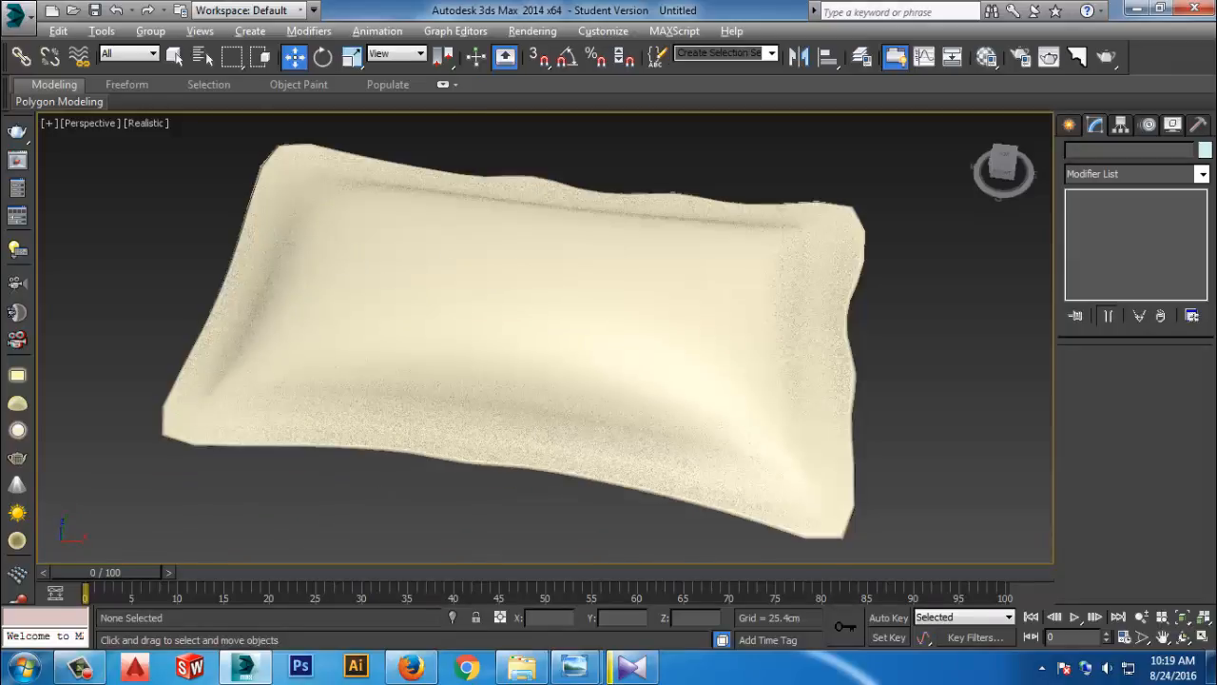
middle_click_drag(590, 352, 540, 357, "alt")
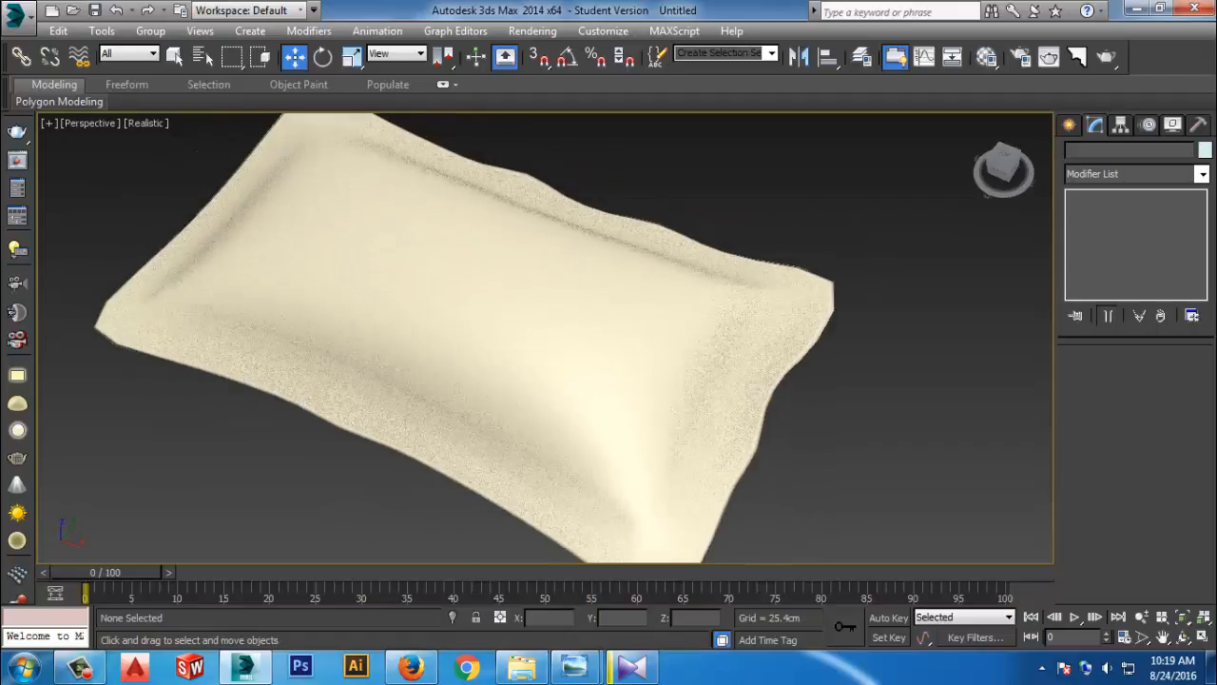
Reselect the pillow and, at Editable Poly edge level, select the whole upper-side edge loop where the cushion meets the flange
left_click(485, 333)
middle_click_drag(473, 309, 561, 281)
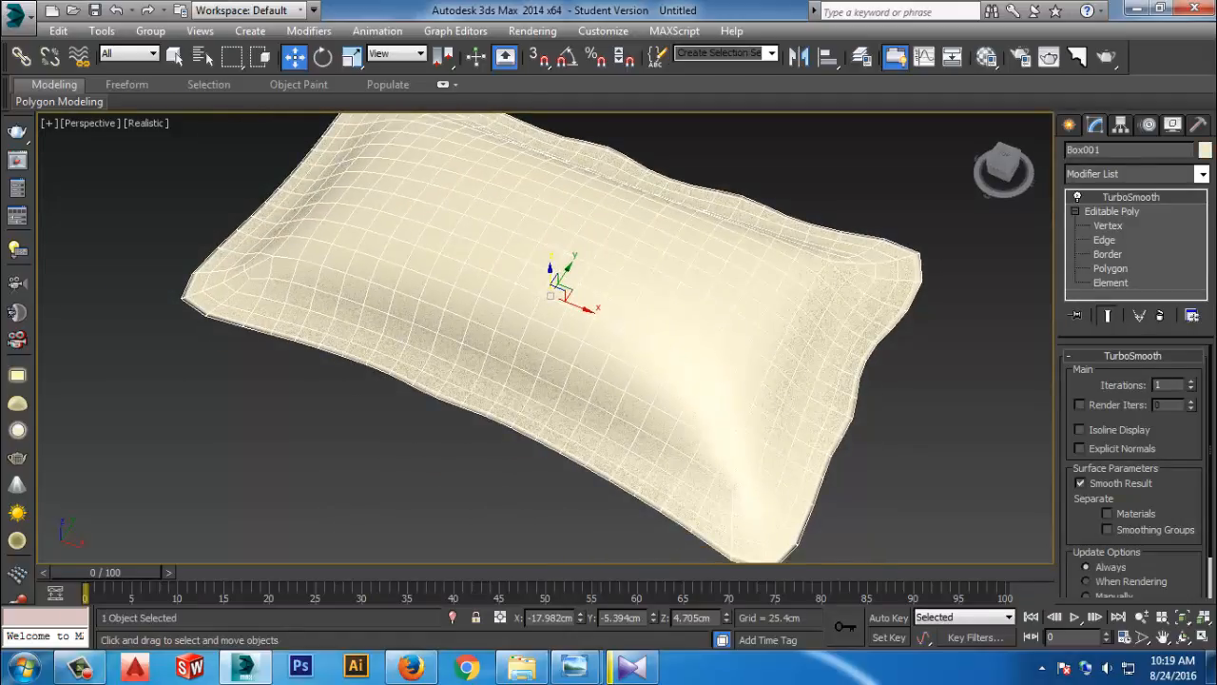
left_click(1104, 240)
middle_click_drag(701, 483, 756, 444)
scroll(756, 444, "up", 5)
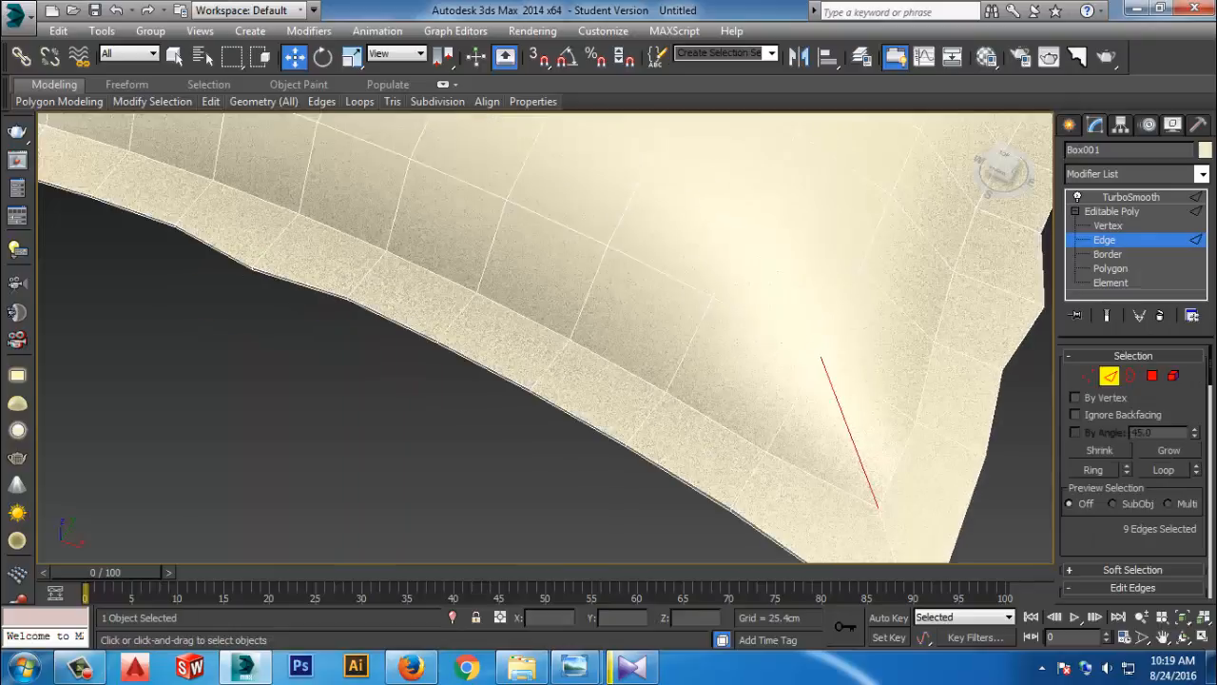
left_click(808, 472)
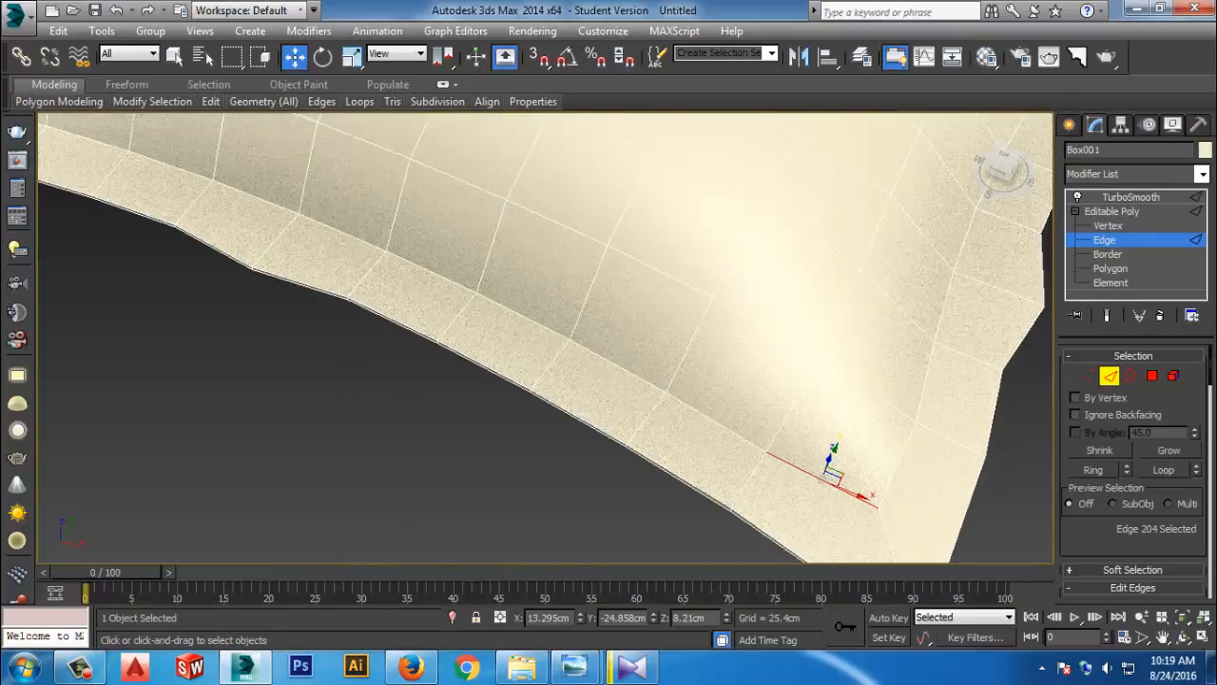
left_click(1163, 469)
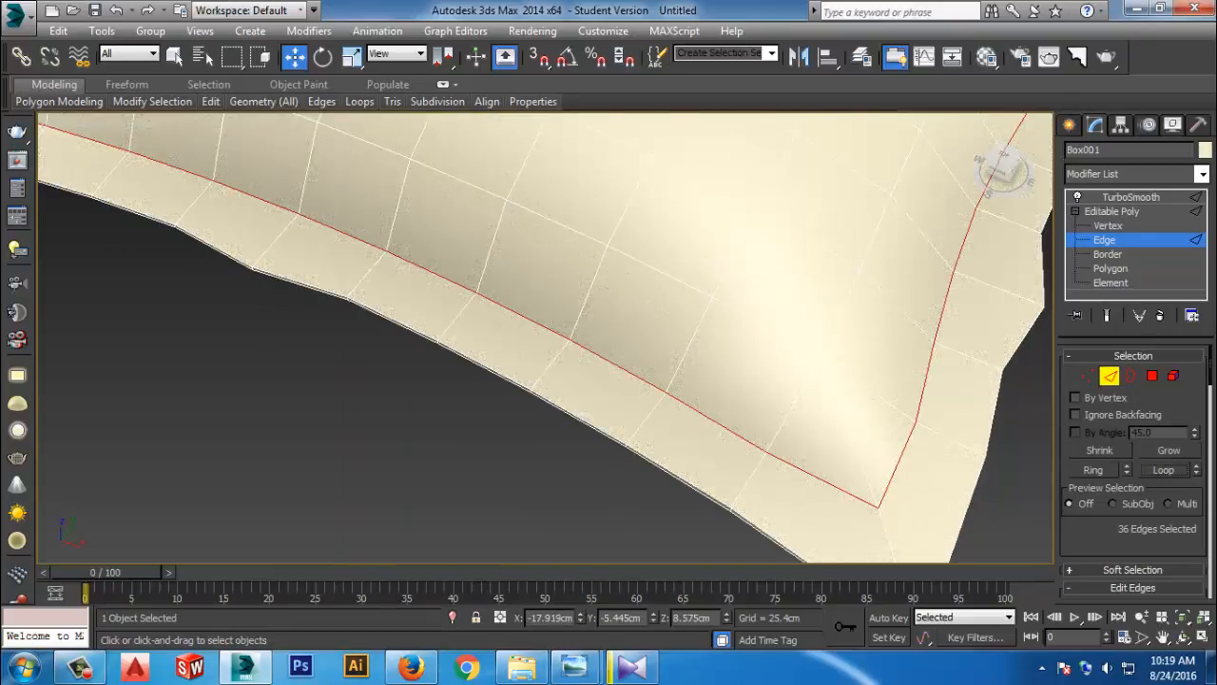
Add the matching edge loop between cushion and flange on the pillow's underside to the selection
scroll(1163, 475, "down", 1)
scroll(753, 378, "down", 5)
middle_click_drag(754, 378, 818, 233, "alt")
middle_click_drag(818, 233, 765, 459)
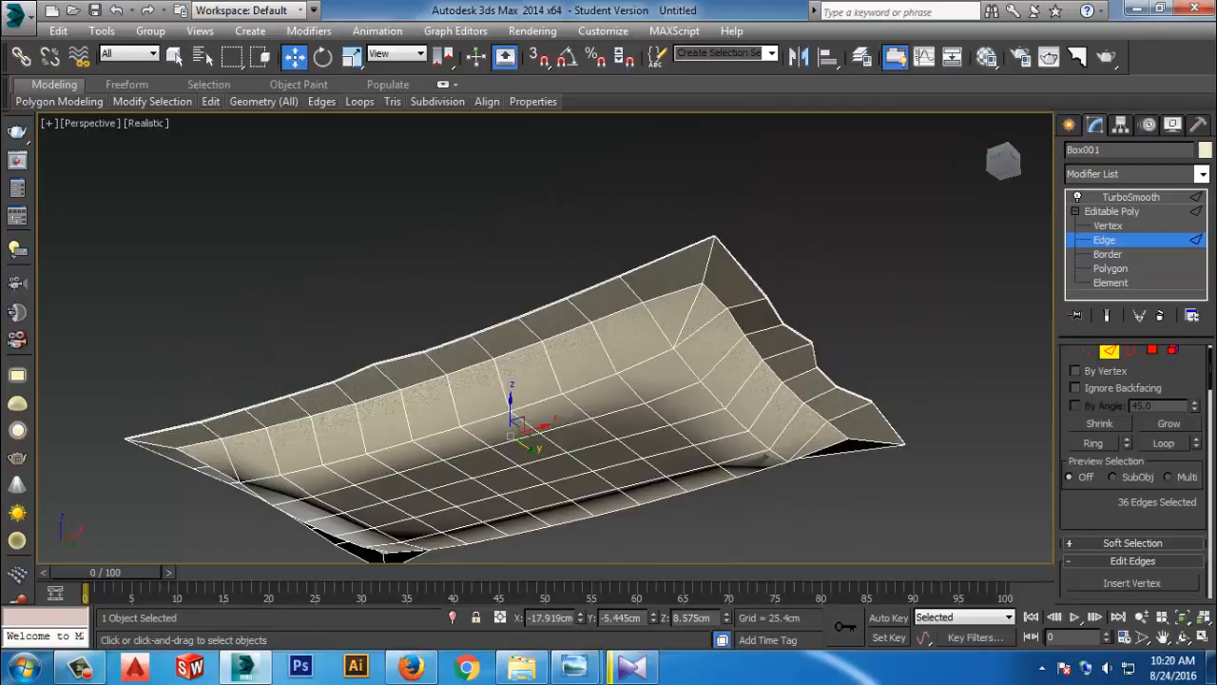
left_click(715, 280, "ctrl")
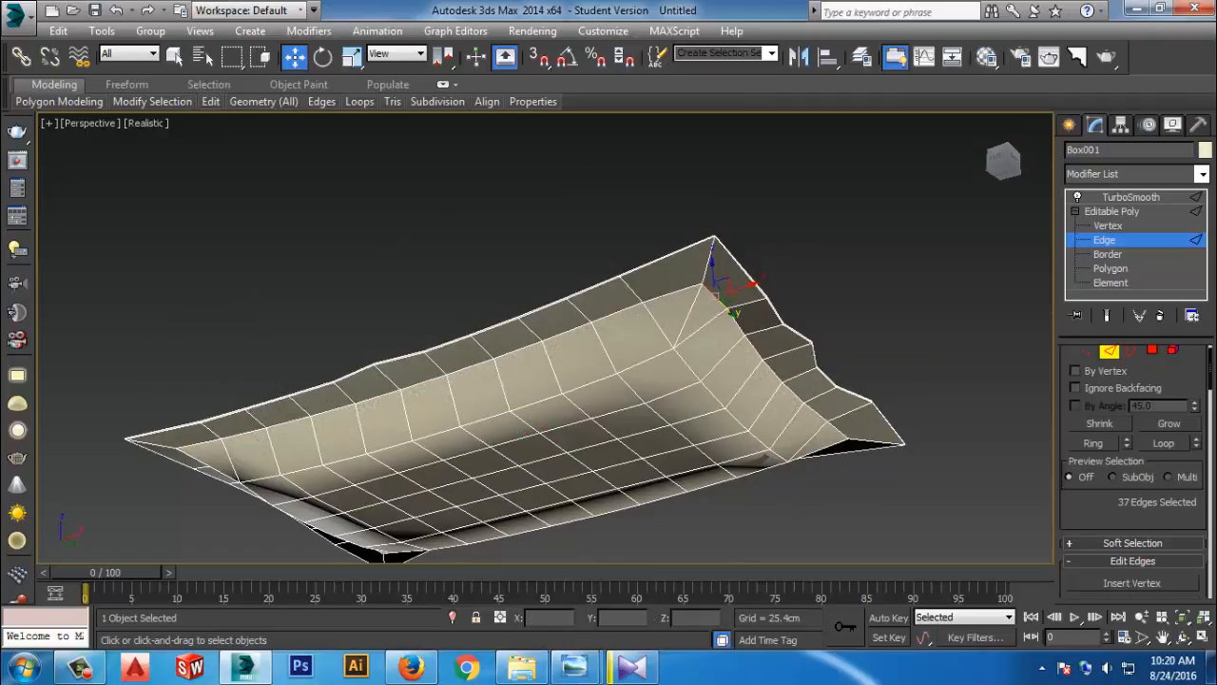
left_click(1164, 443)
middle_click_drag(571, 351, 618, 485, "alt")
scroll(1131, 475, "down", 1)
middle_click_drag(608, 409, 570, 347, "alt")
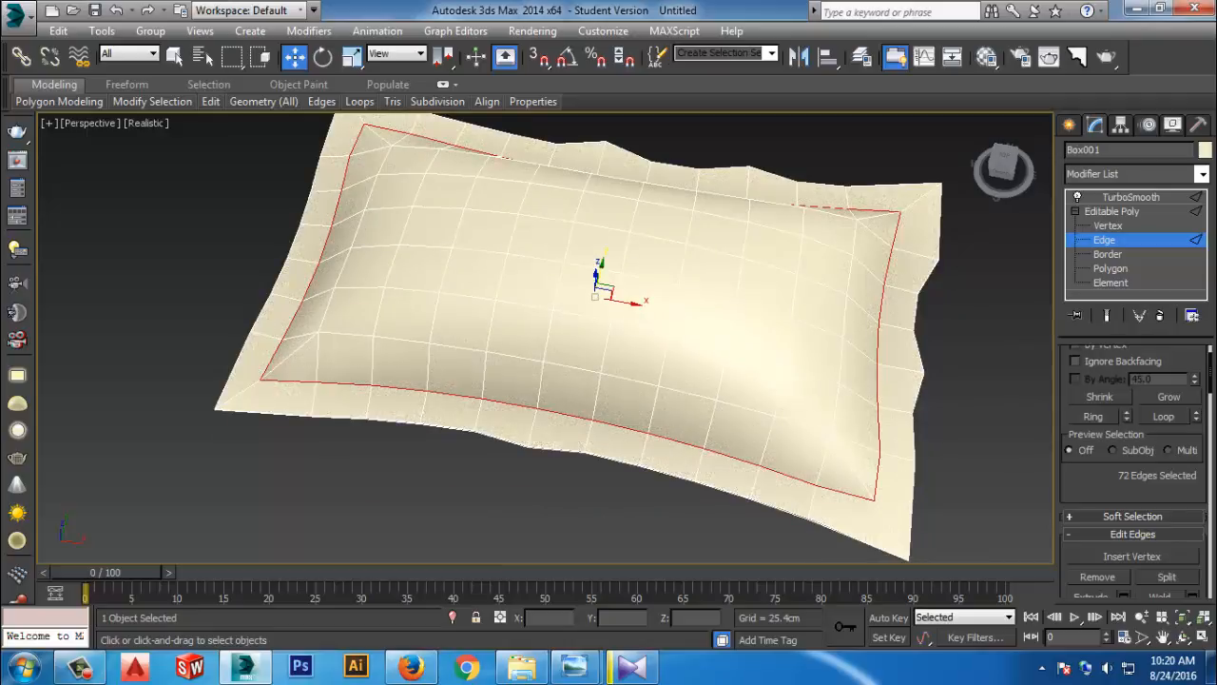
Extrude the selected seam loops on both sides with a height of 1 cm and a width of 1 cm
scroll(1127, 419, "down", 5)
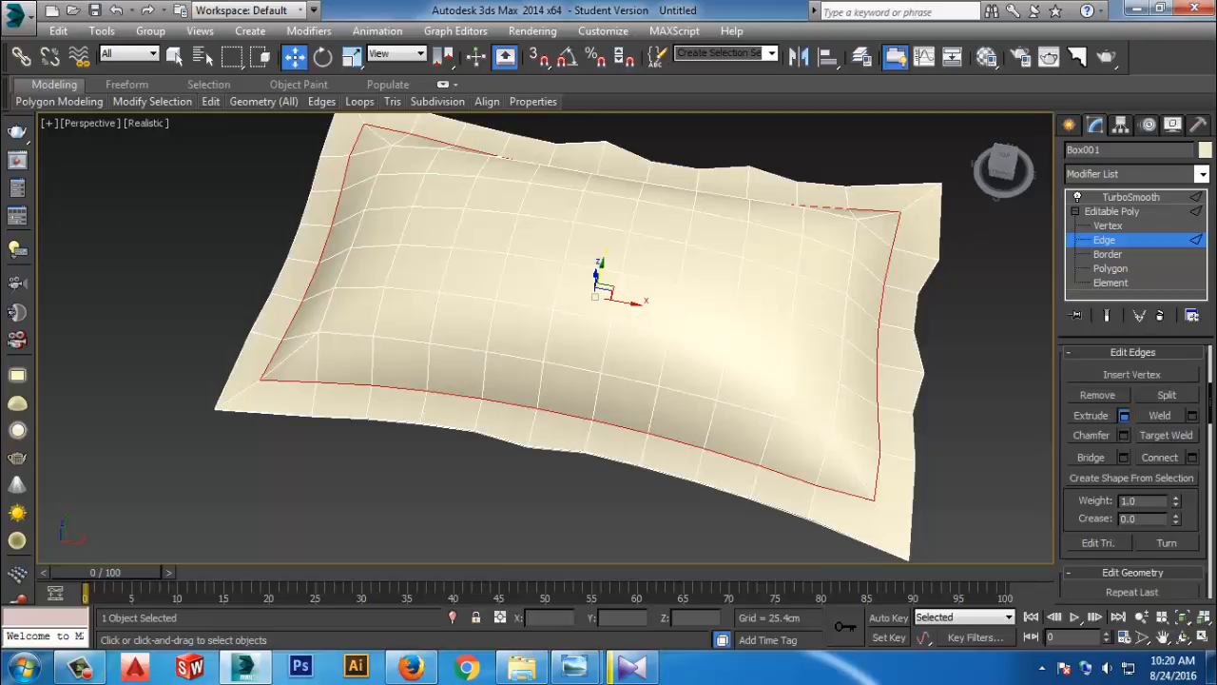
left_click(1124, 415)
middle_click_drag(684, 313, 669, 348)
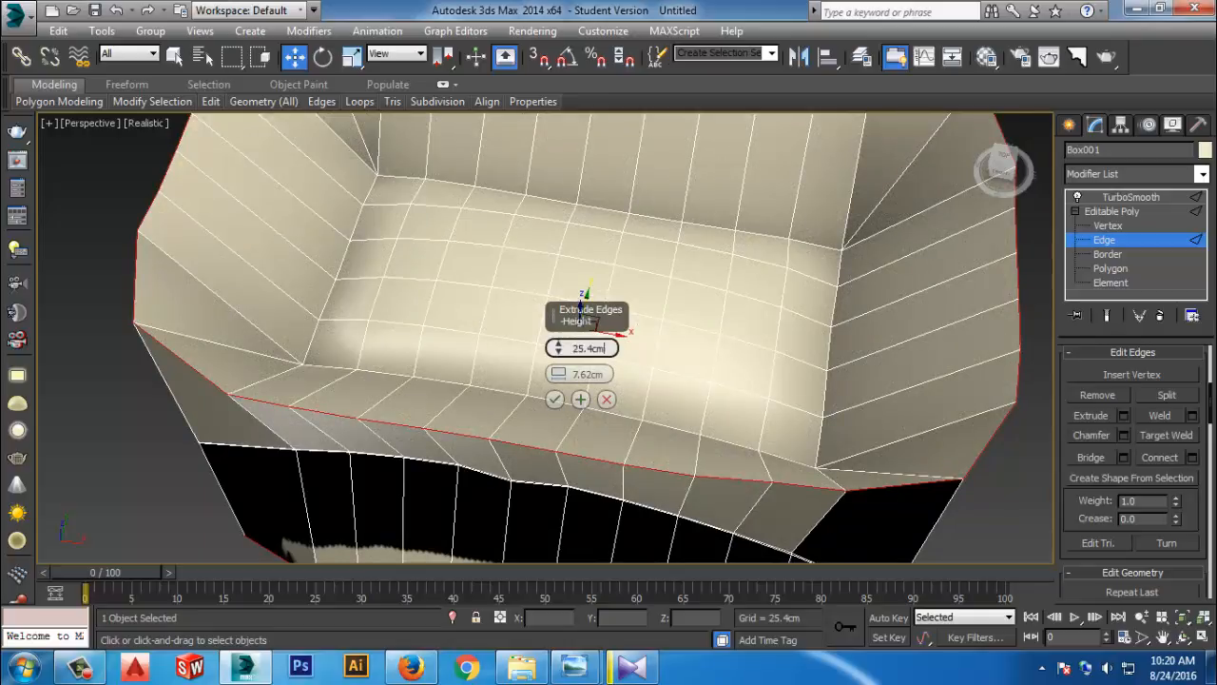
double_click(602, 348)
type("1")
key("Tab")
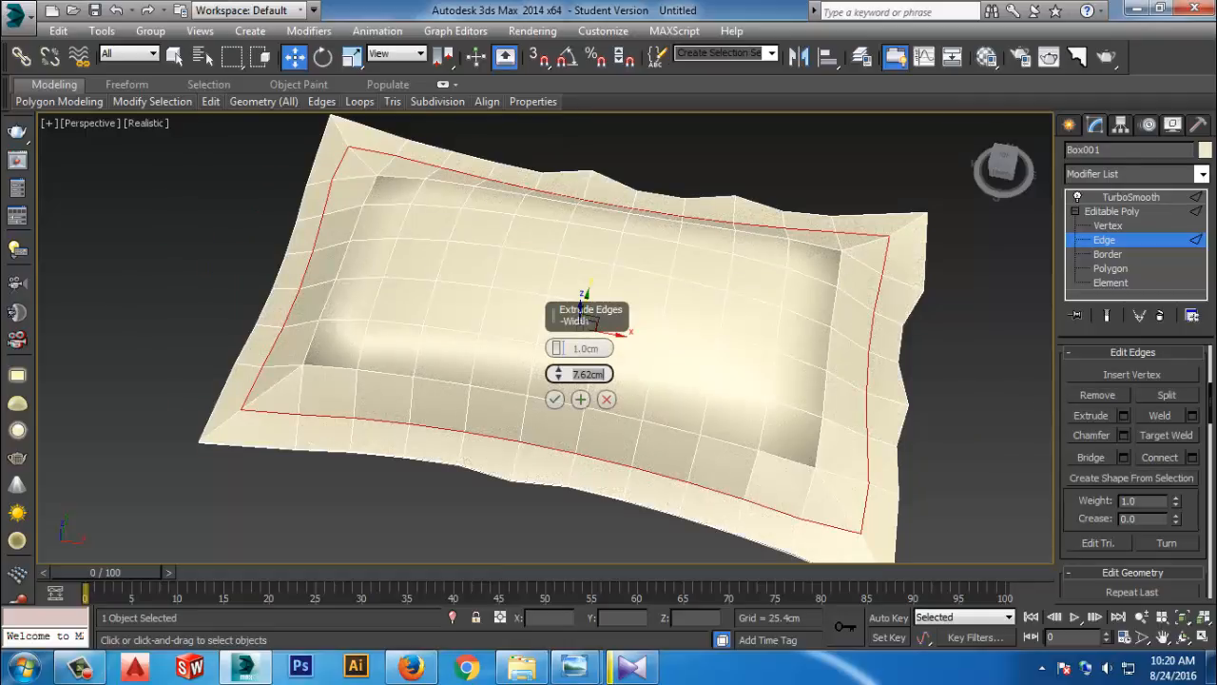
type("1")
key("Tab")
middle_click_drag(823, 530, 631, 550)
scroll(591, 484, "up", 5)
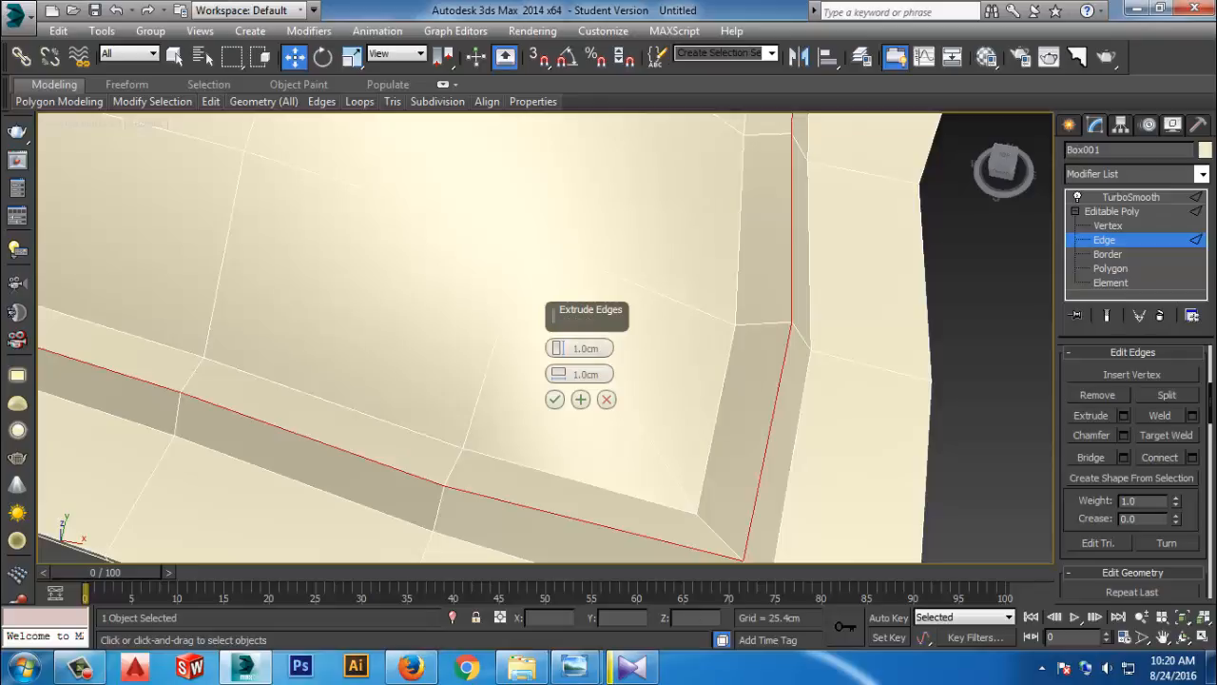
left_click(554, 399)
left_click(554, 399)
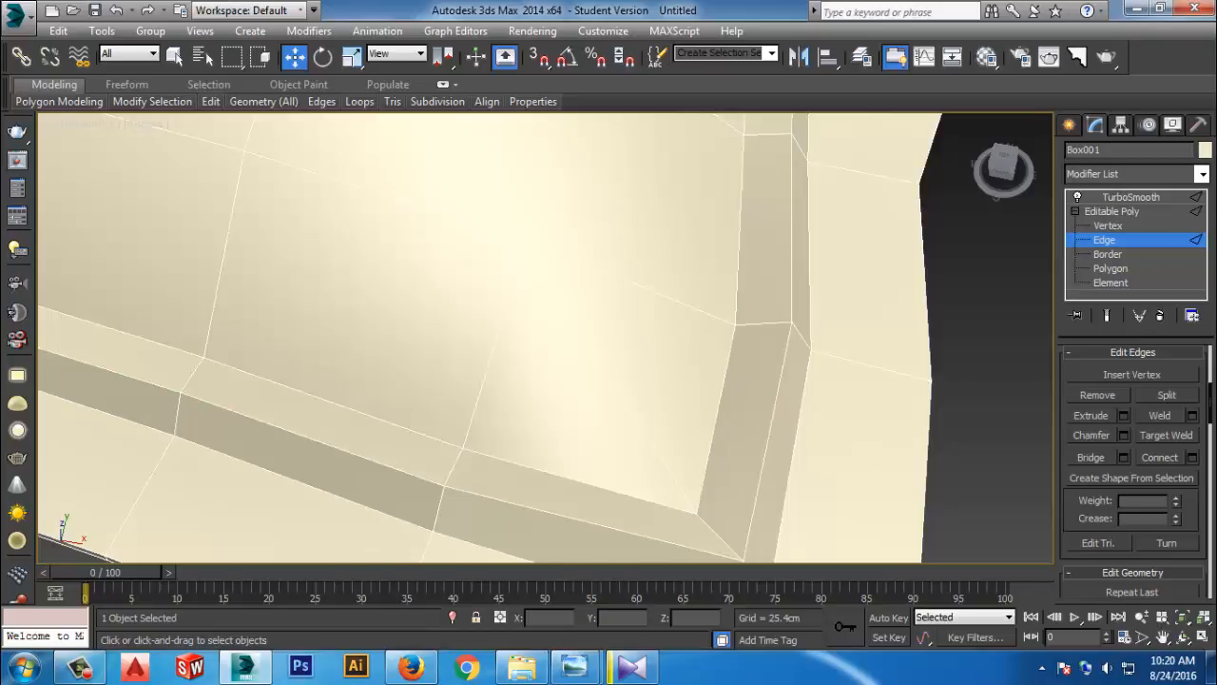
Select the full crest edge loop of the extruded seam ridge on the pillow's upper side
key("z")
scroll(666, 400, "up", 6)
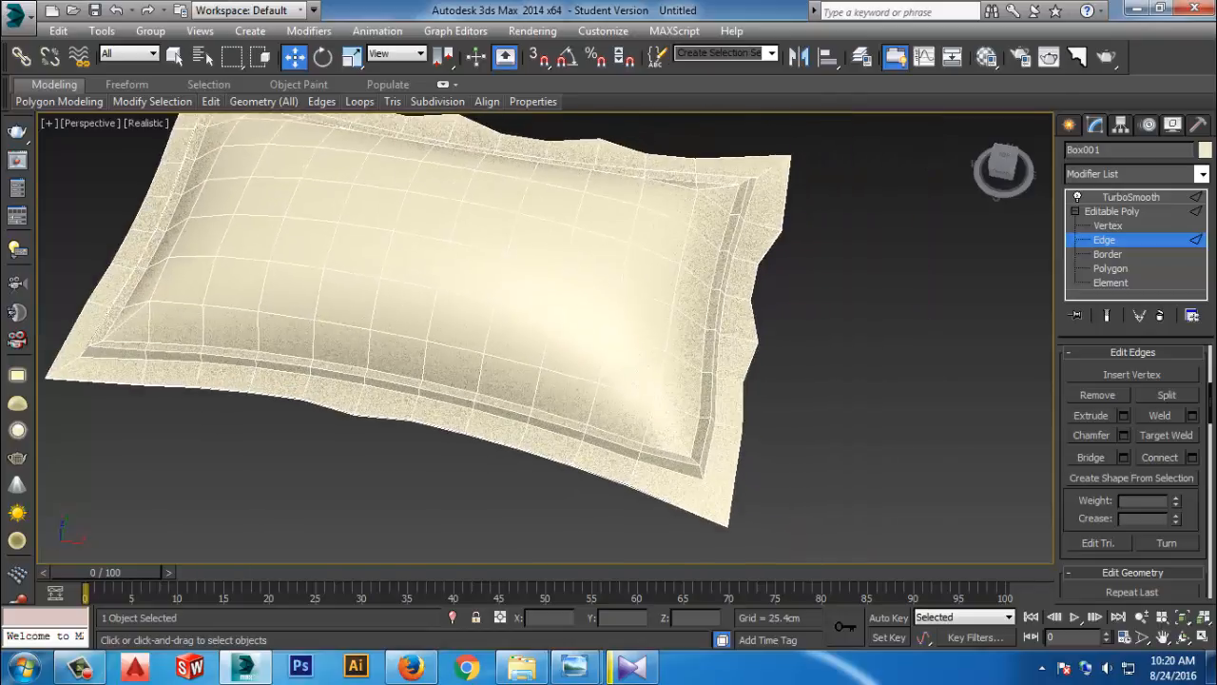
left_click(707, 380)
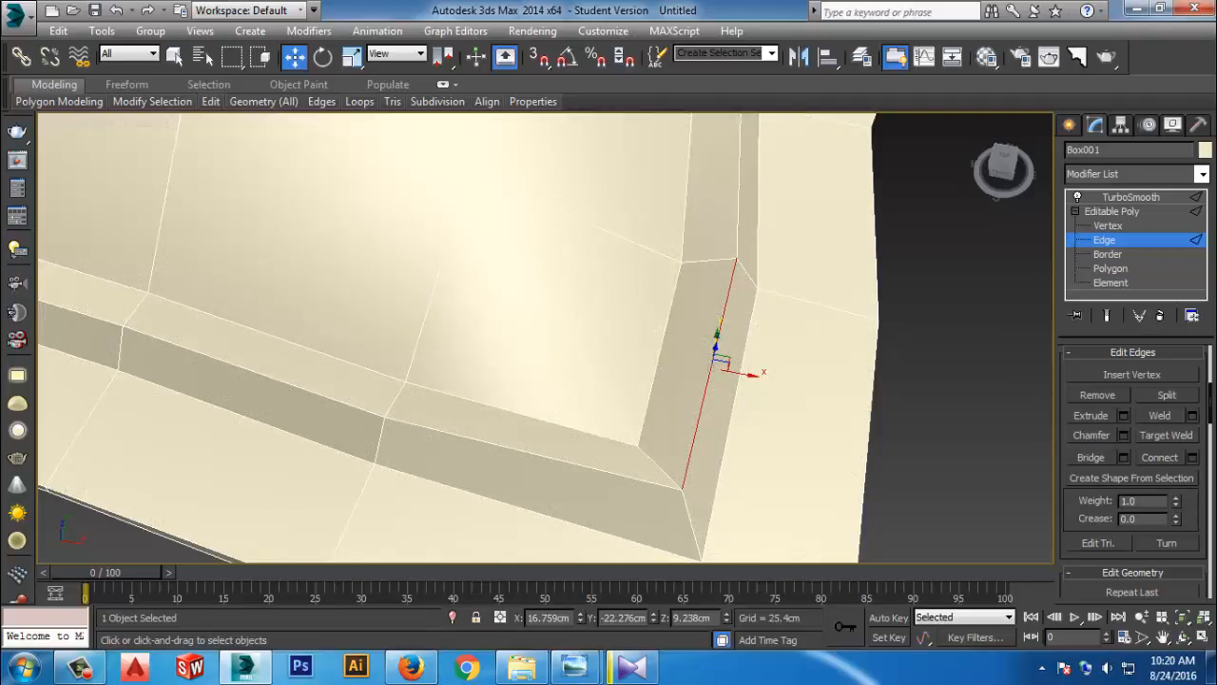
scroll(1133, 466, "down", 5)
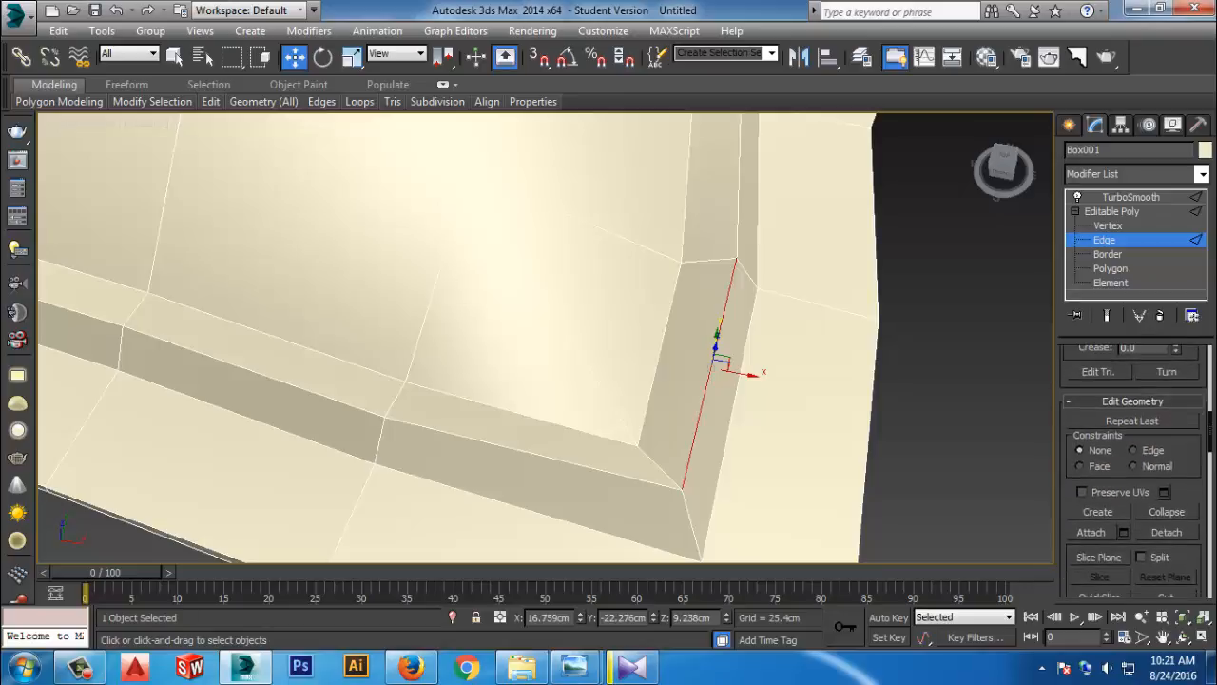
scroll(1134, 466, "up", 10)
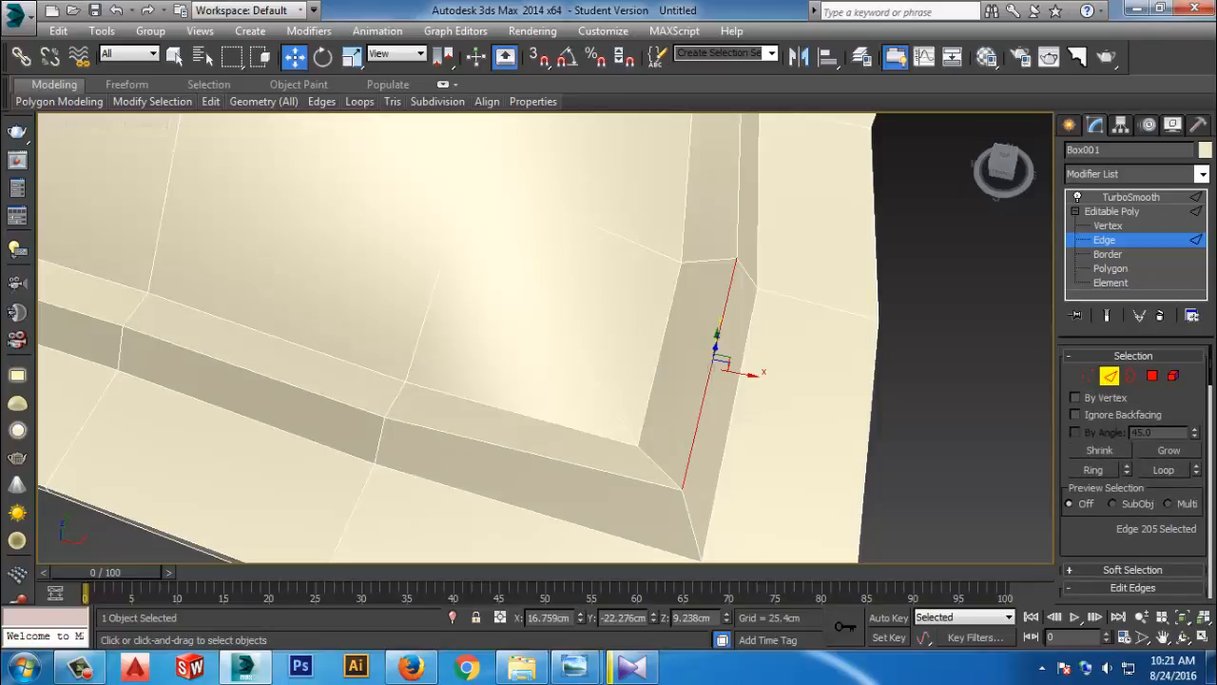
key("alt+l")
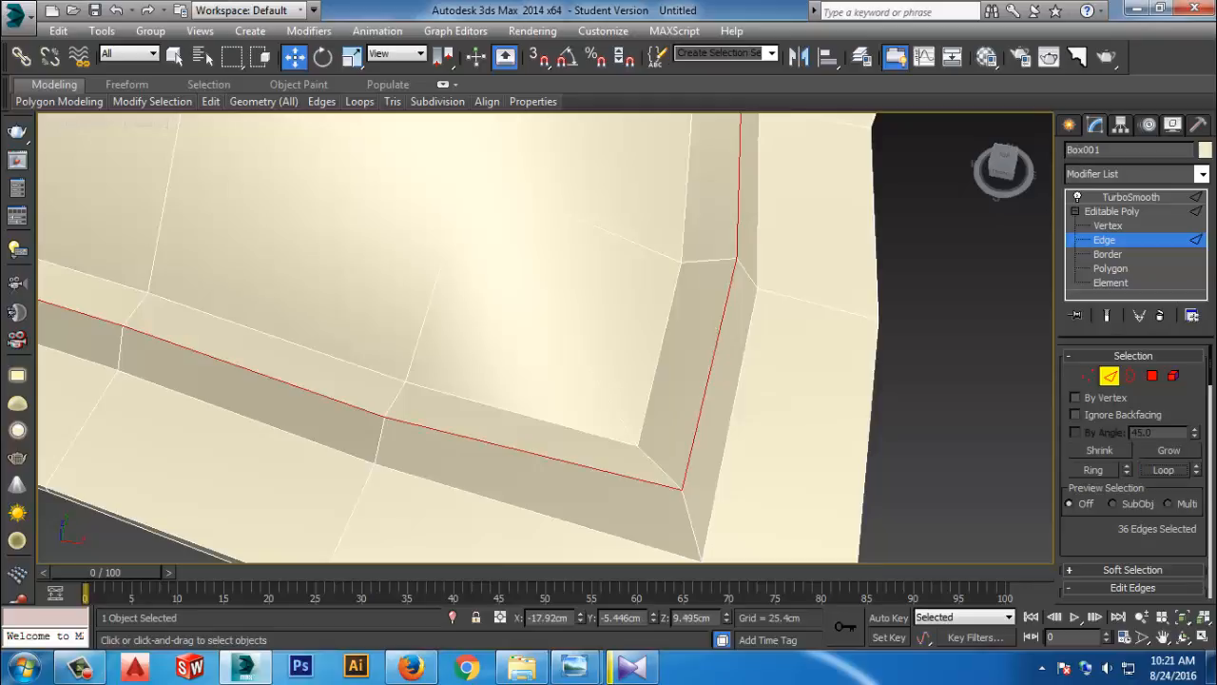
middle_click_drag(546, 338, 577, 338, "alt")
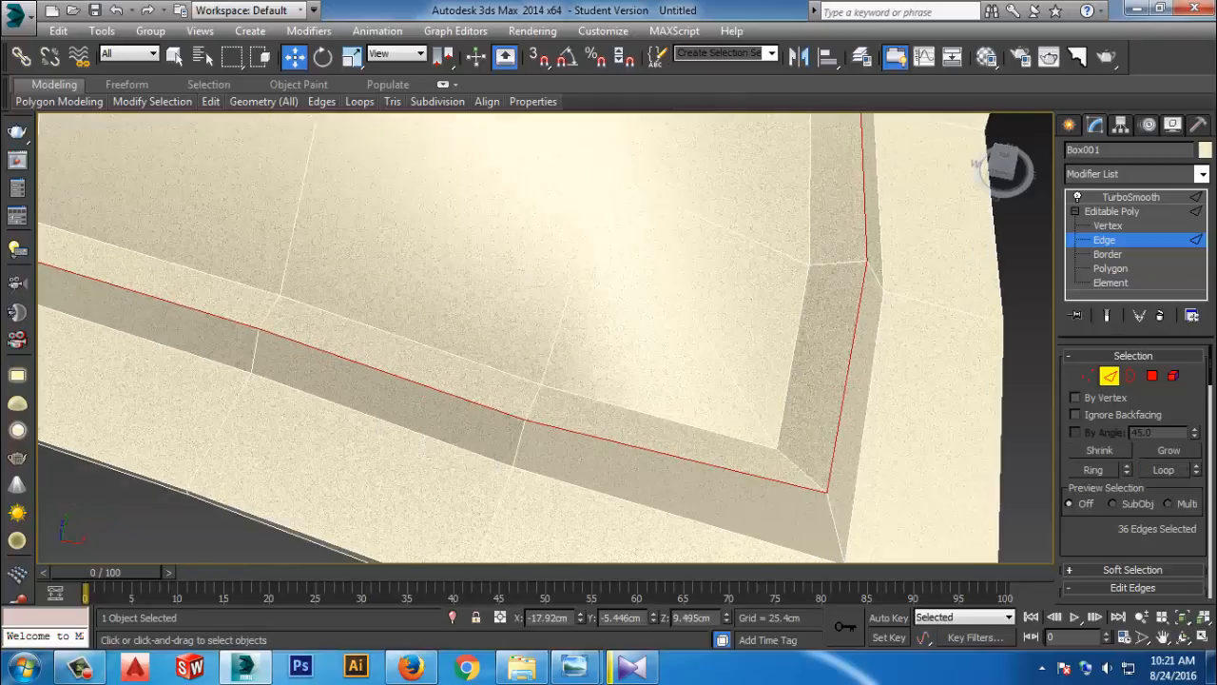
Chamfer the ridge's crest loop by 0.05 cm with 1 segment, and clear the edge selection
scroll(1134, 471, "down", 5)
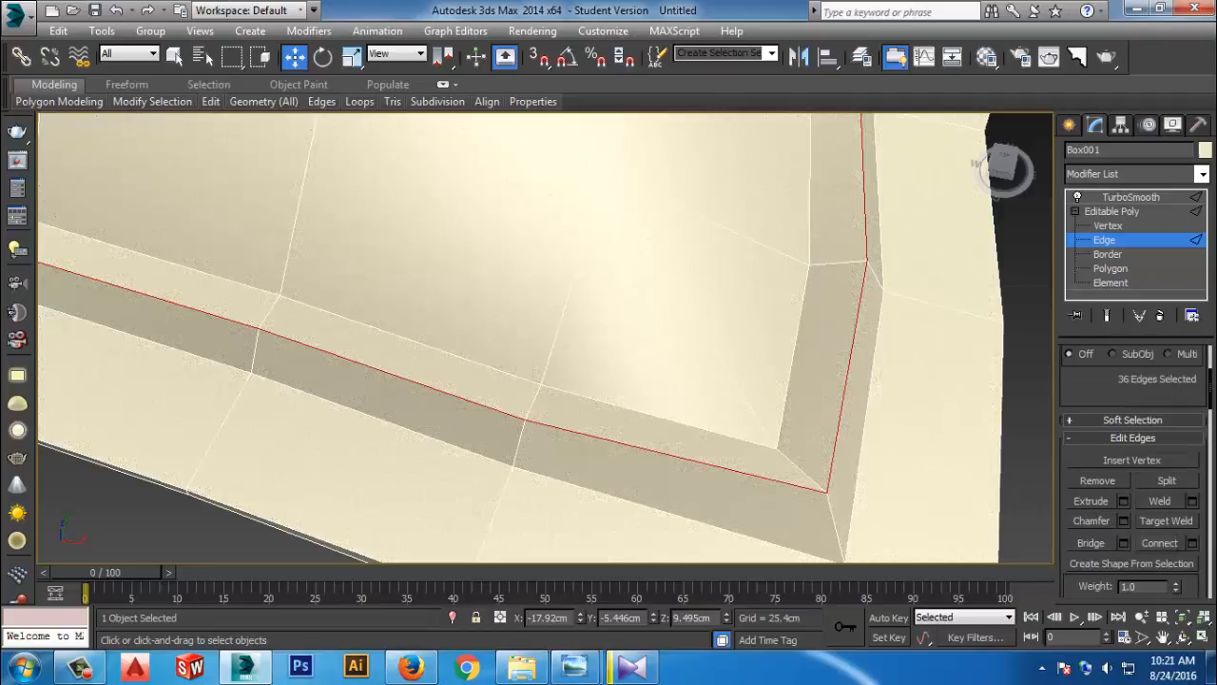
left_click(1124, 520)
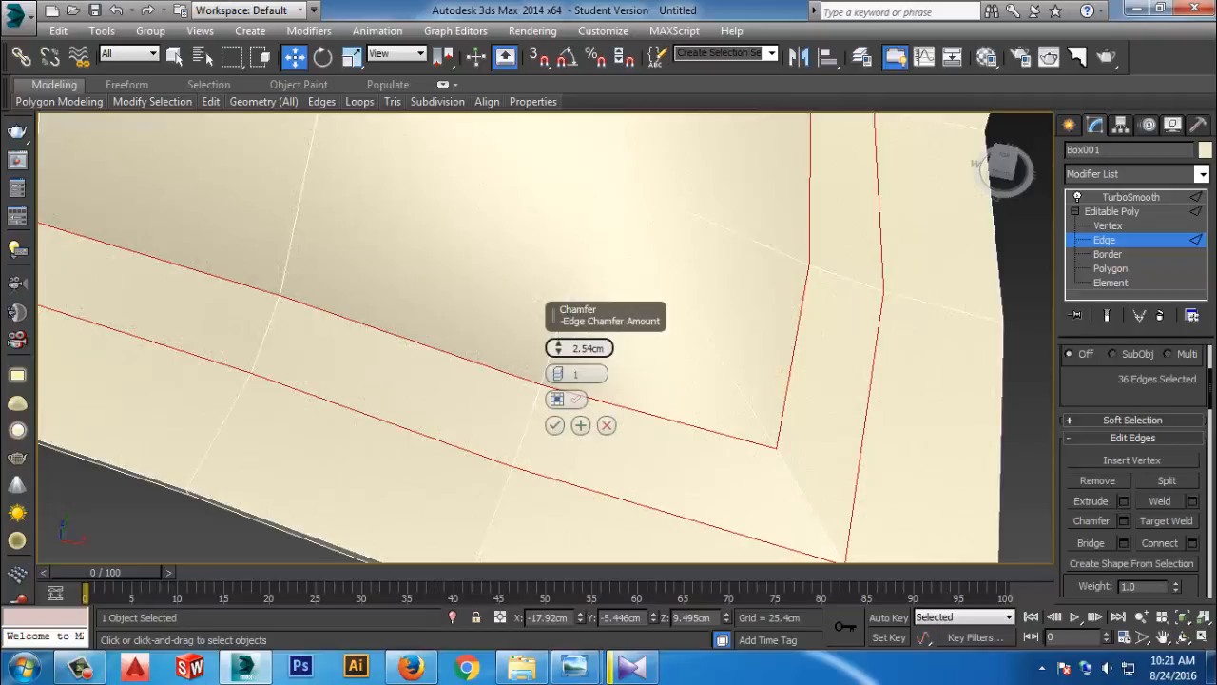
double_click(595, 348)
type(".05")
key("Tab")
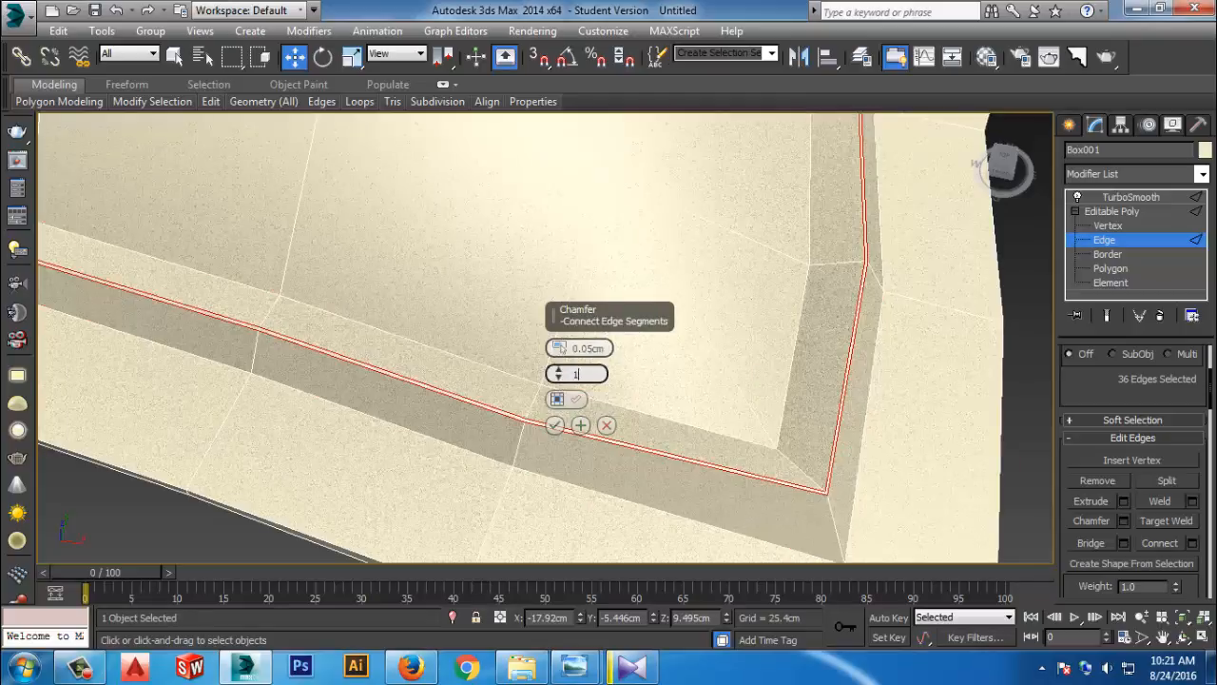
key("Return")
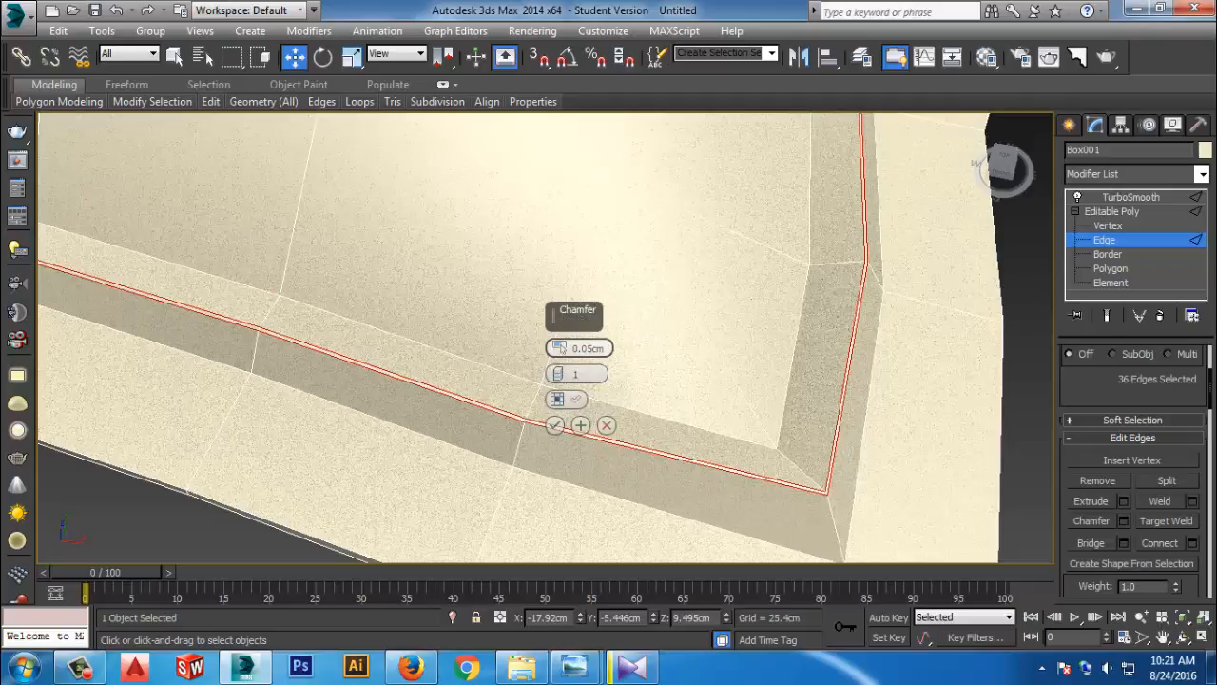
key("Return")
key("ctrl+d")
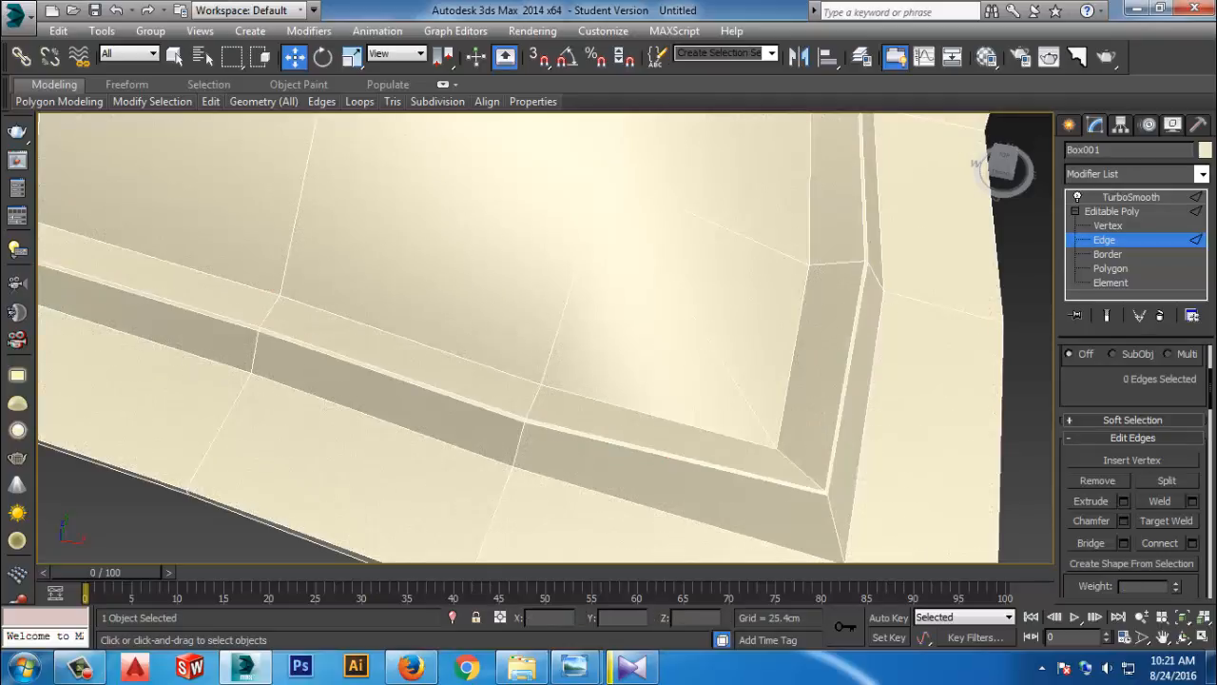
Return to the TurboSmooth level, deselect the pillow, and inspect the smoothed seam ridge around the cushion
left_click(1131, 197)
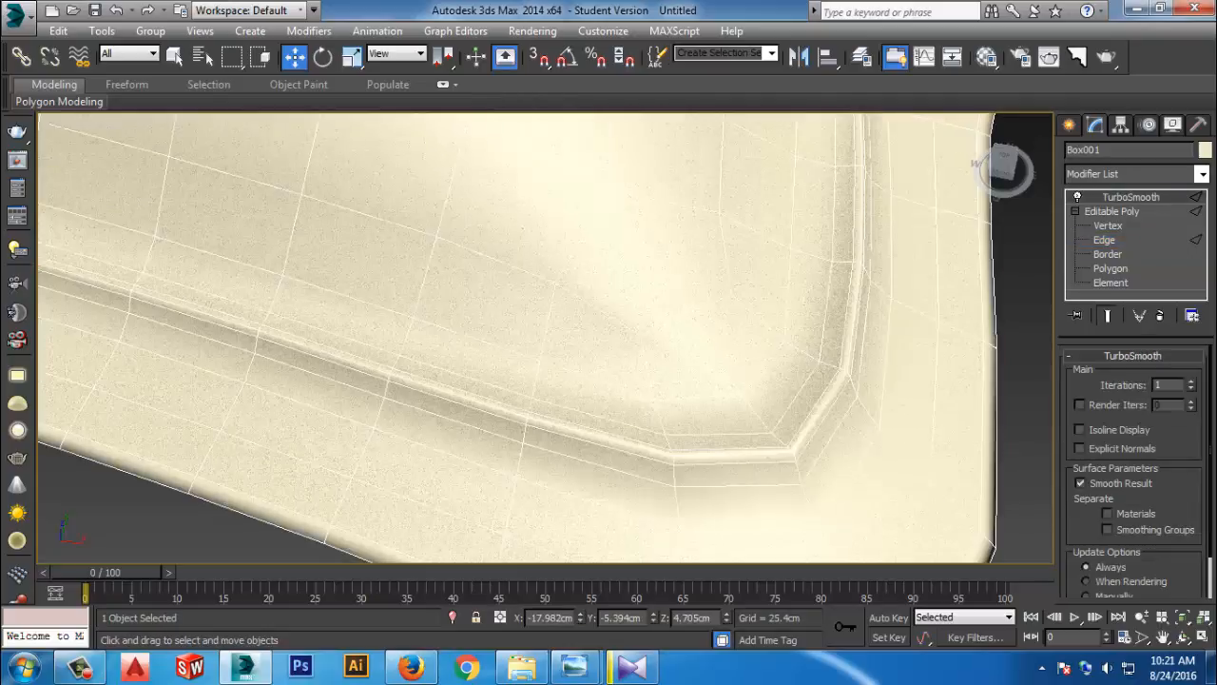
scroll(849, 439, "down", 10)
left_click(836, 518)
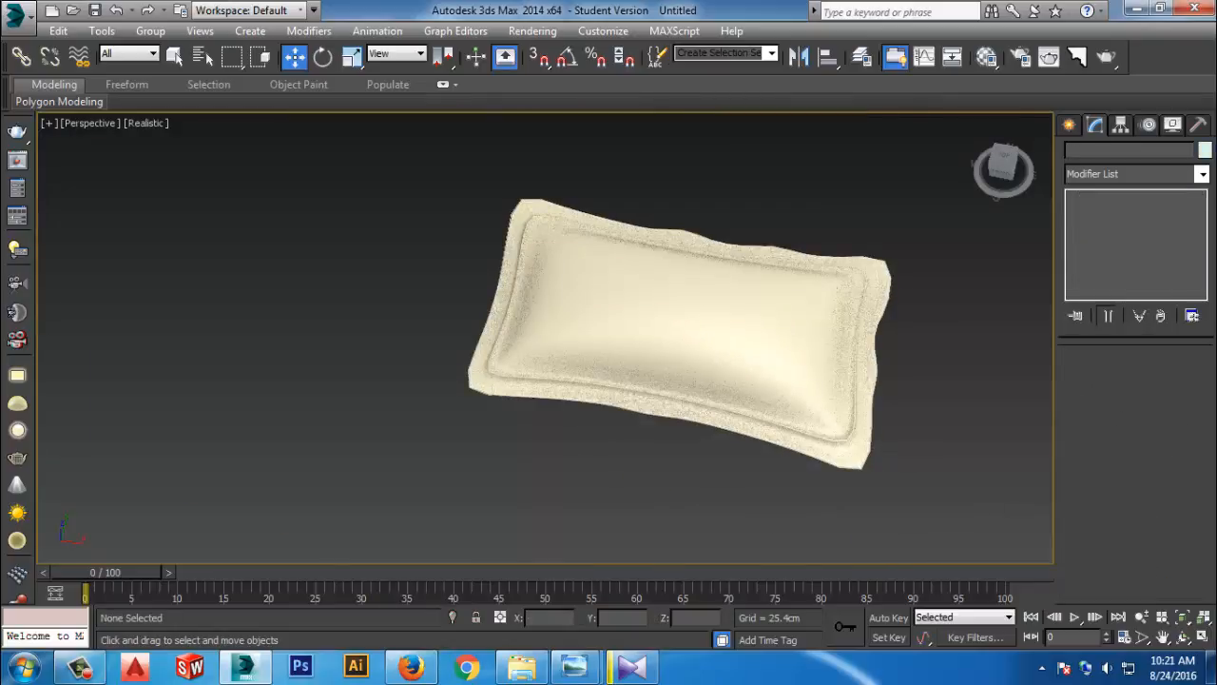
mouse_move(609, 480)
middle_mouse_down("alt")
mouse_move(688, 399)
mouse_move(629, 469)
middle_mouse_up("alt")
scroll(688, 399, "down", 3)
scroll(680, 374, "up", 6)
mouse_move(680, 373)
middle_mouse_down("alt")
mouse_move(658, 290)
mouse_move(578, 433)
mouse_move(689, 395)
middle_mouse_up("alt")
scroll(576, 436, "down", 3)
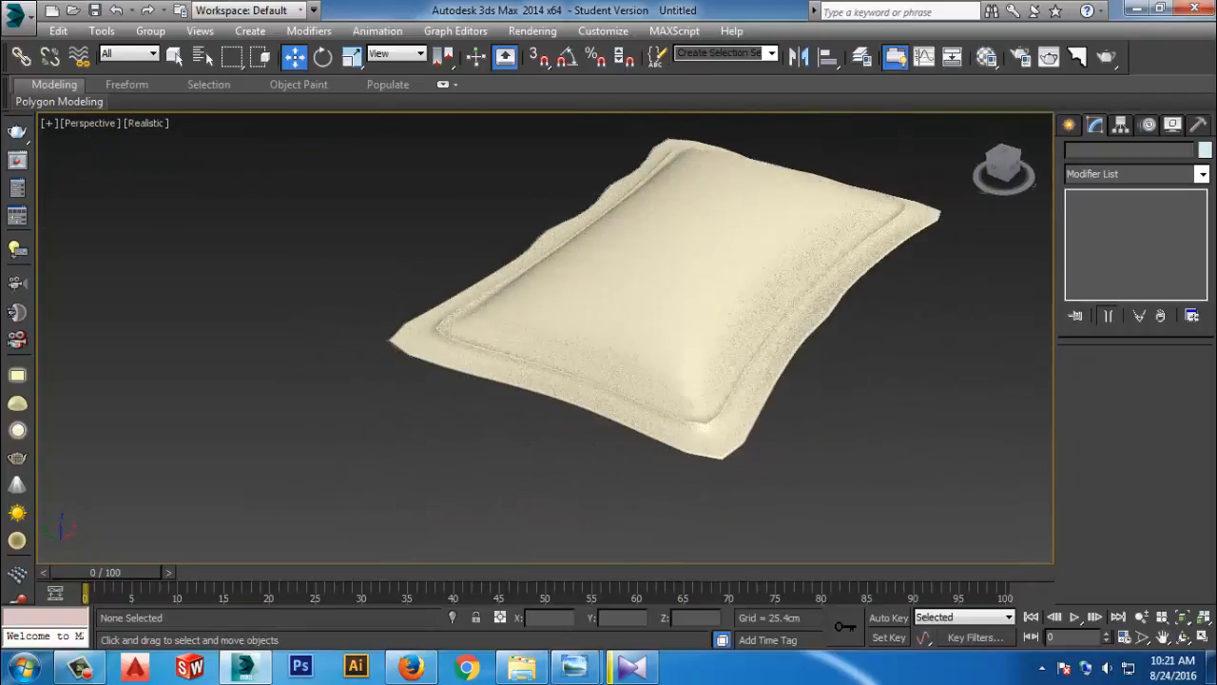
scroll(689, 392, "up", 3)
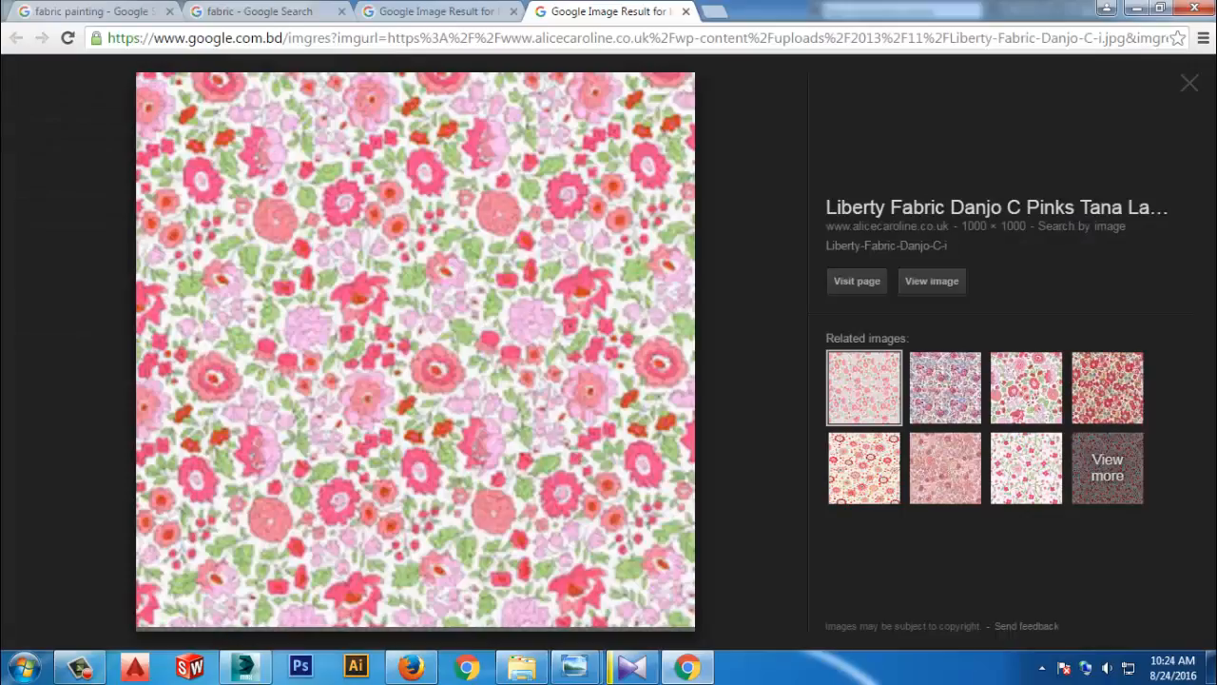
Save the red-pink Liberty Fabric Danjo A floral image to the Desktop as Liberty-Fabric-Danjo-A-i.jpg
left_click(447, 12)
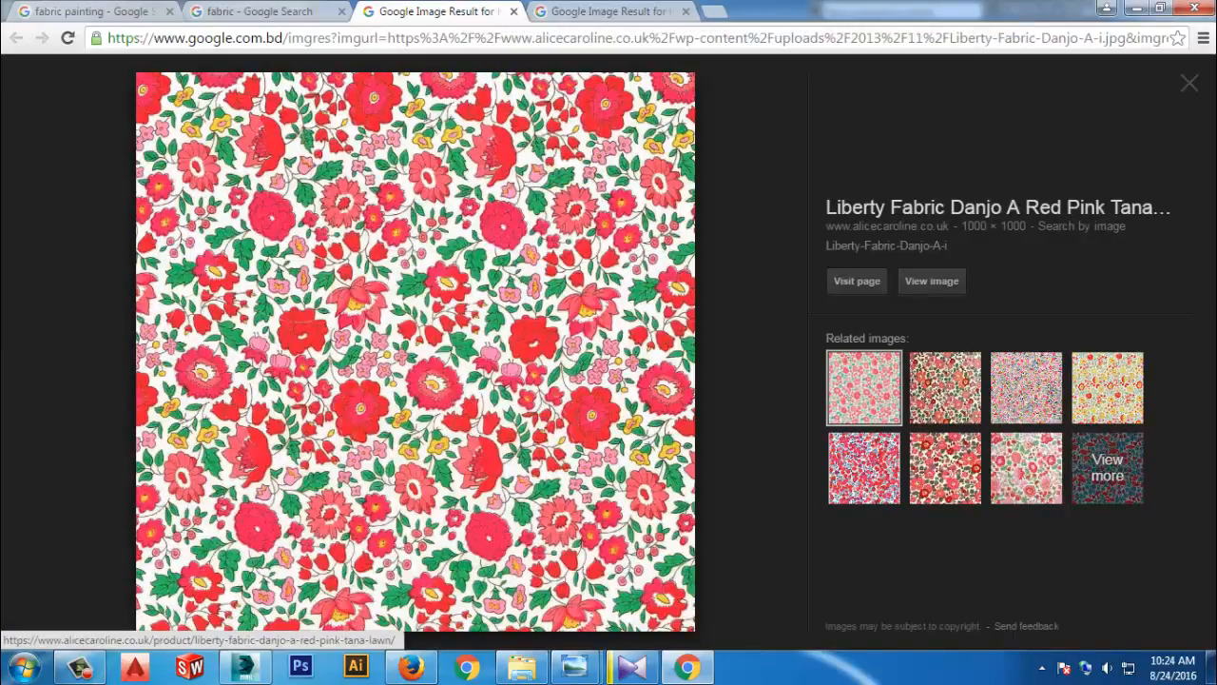
right_click(480, 186)
left_click(533, 349)
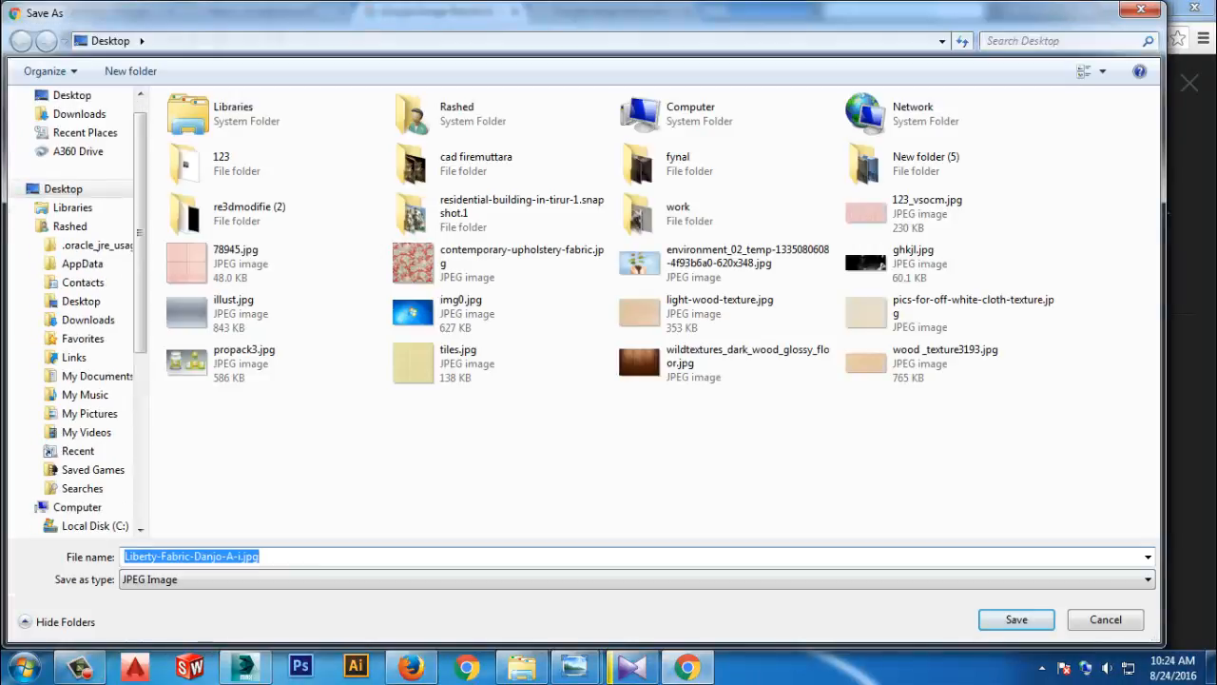
key("Return")
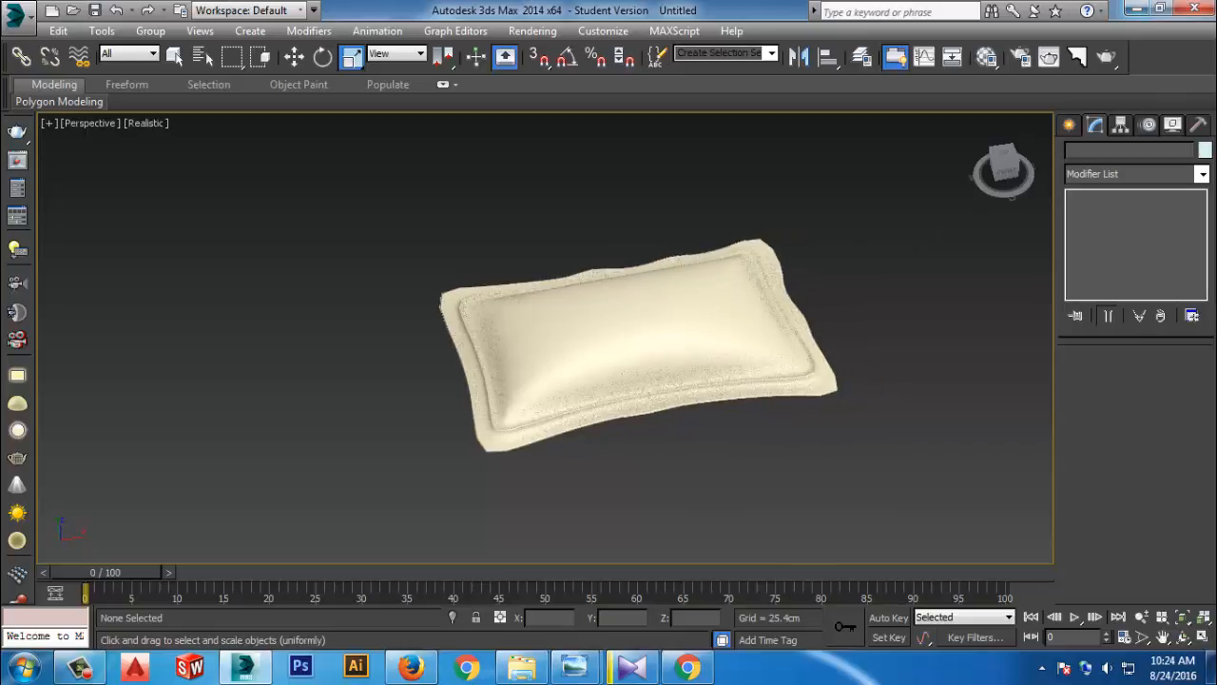
Open the Material Editor and change the first sample slot's material type from Standard to VRayMtl
scroll(709, 344, "up", 3)
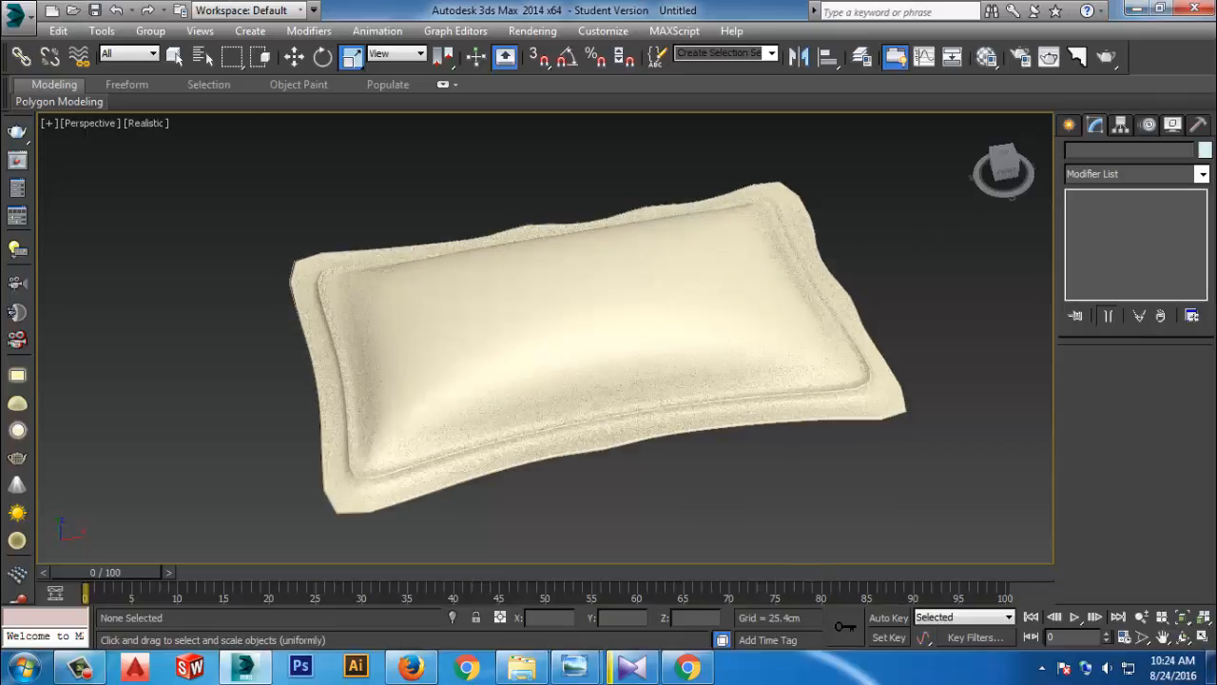
middle_click_drag(709, 344, 670, 355)
left_click(986, 56)
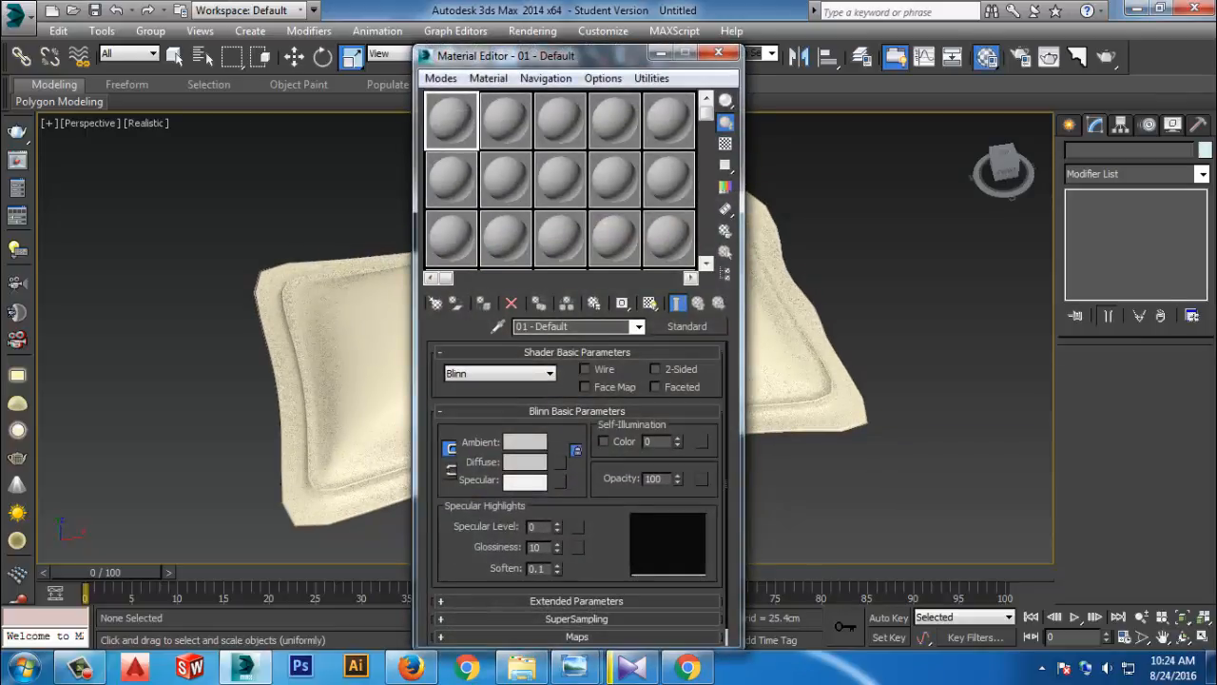
left_click(686, 326)
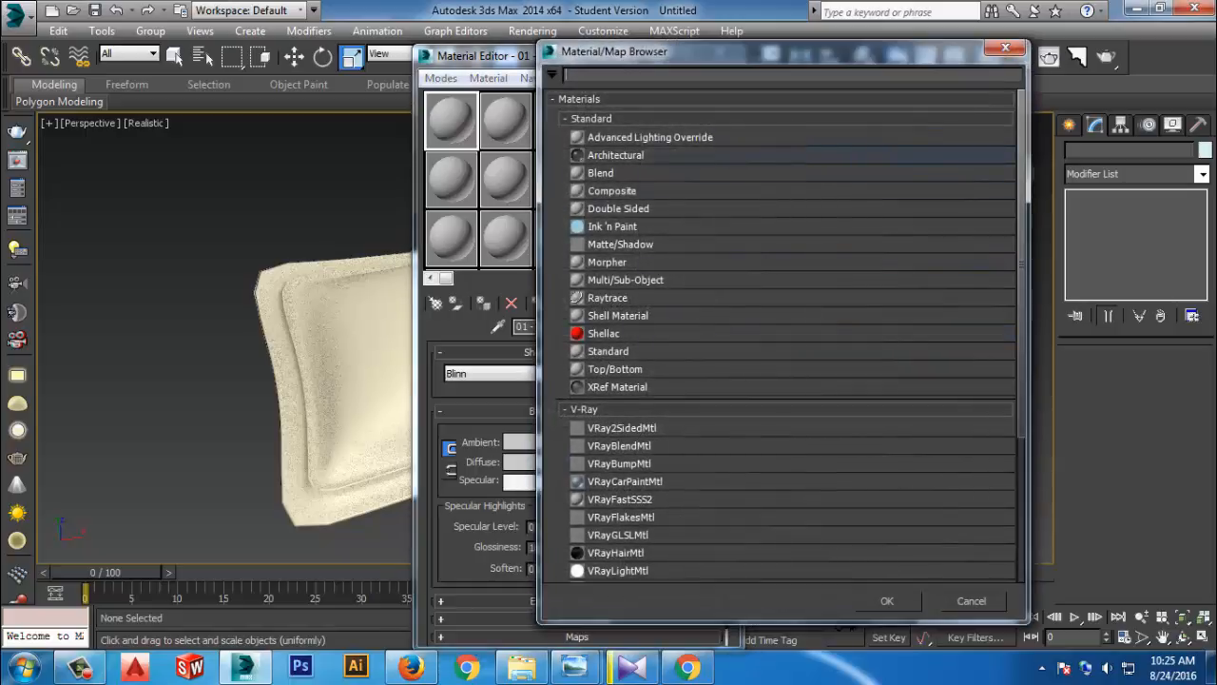
scroll(789, 381, "down", 3)
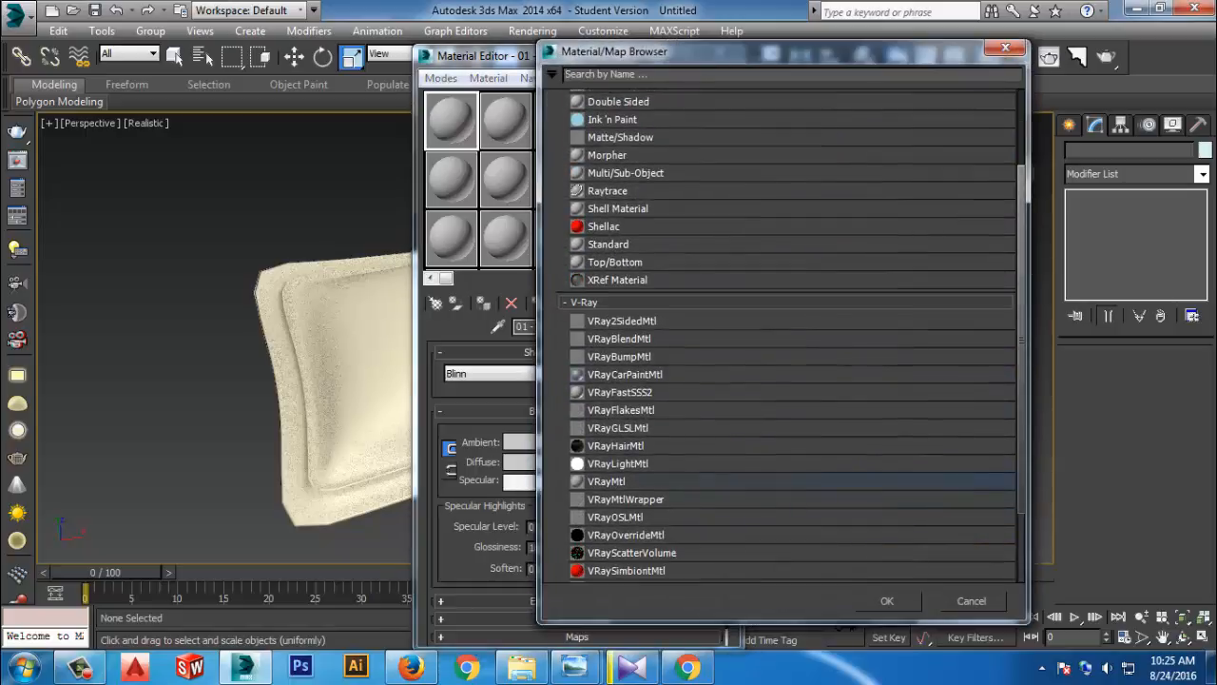
double_click(609, 481)
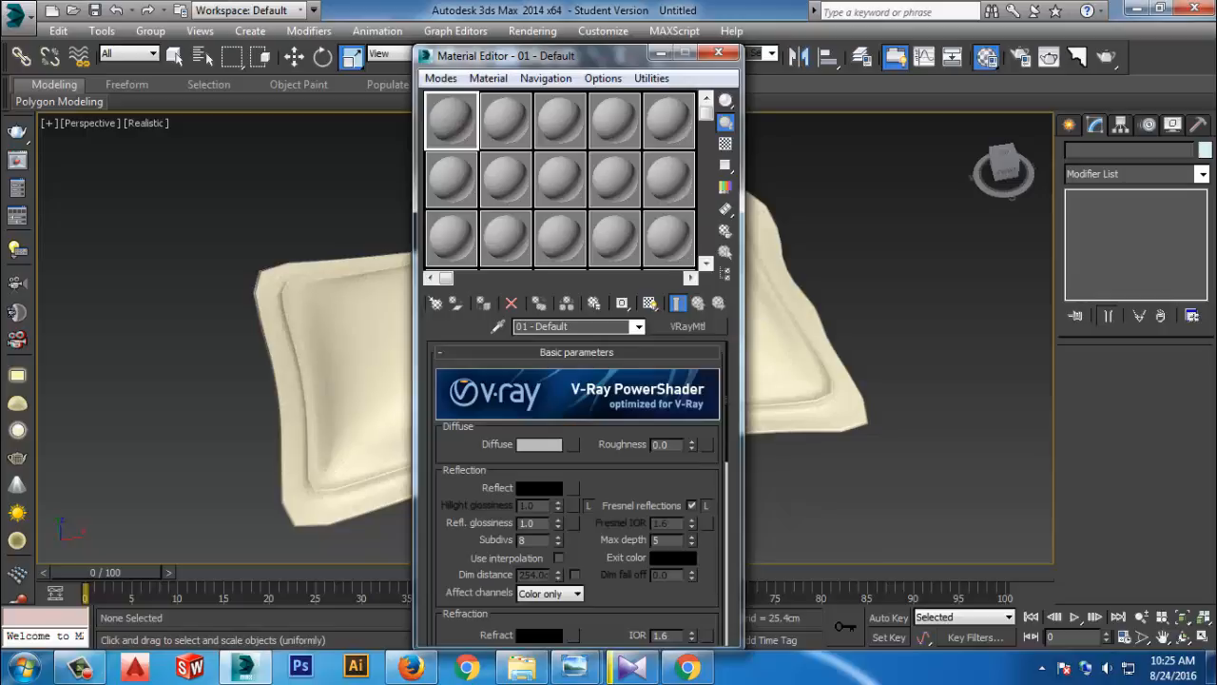
Load Liberty-Fabric-Danjo-A-i.jpg from the Desktop as a Bitmap in the material's diffuse map, and return to the parent material
left_click(572, 444)
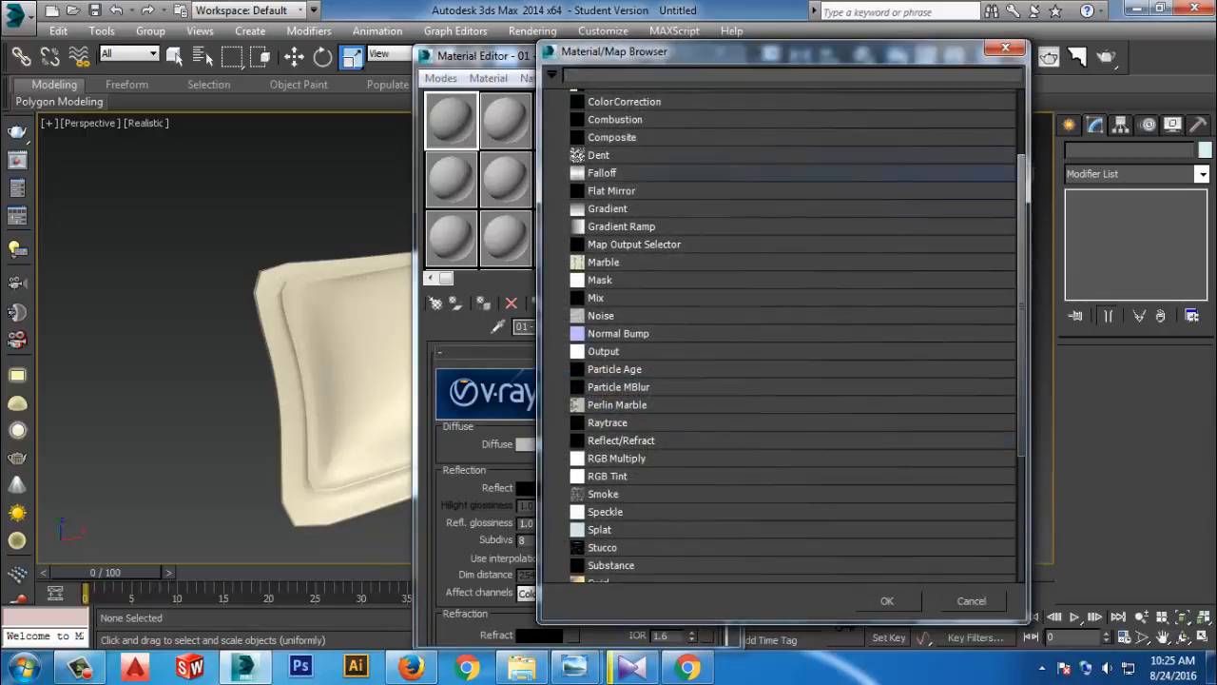
scroll(789, 333, "up", 2)
double_click(603, 137)
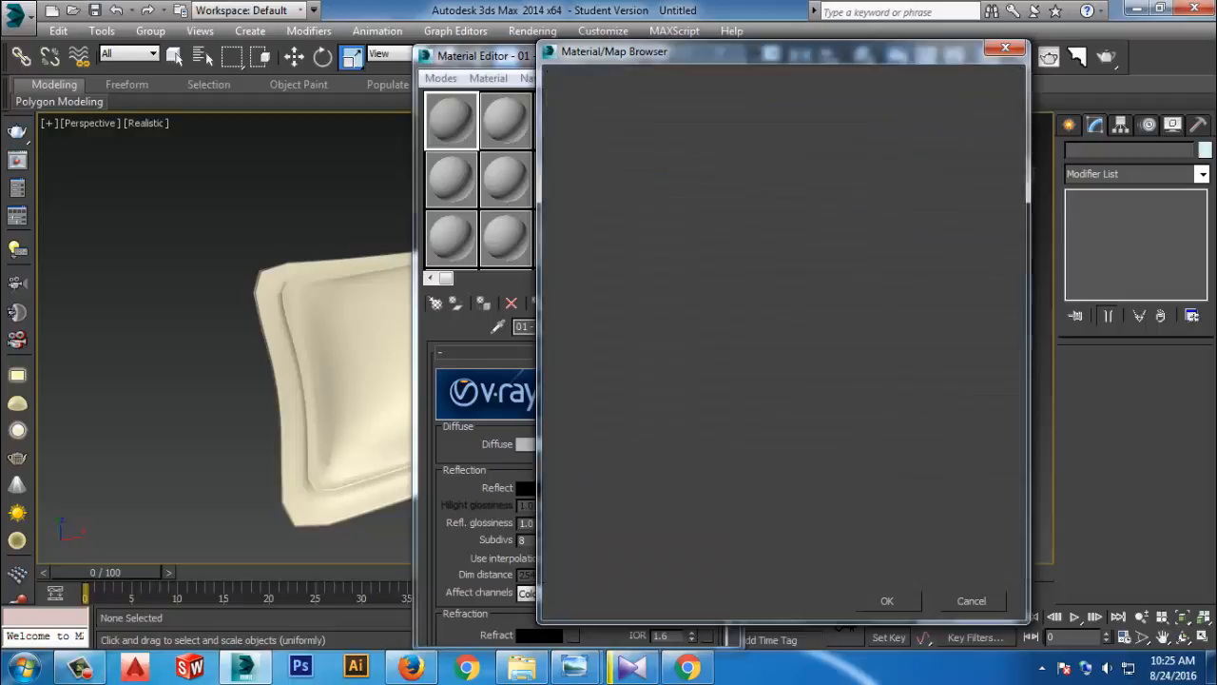
left_click(538, 342)
left_click(747, 347)
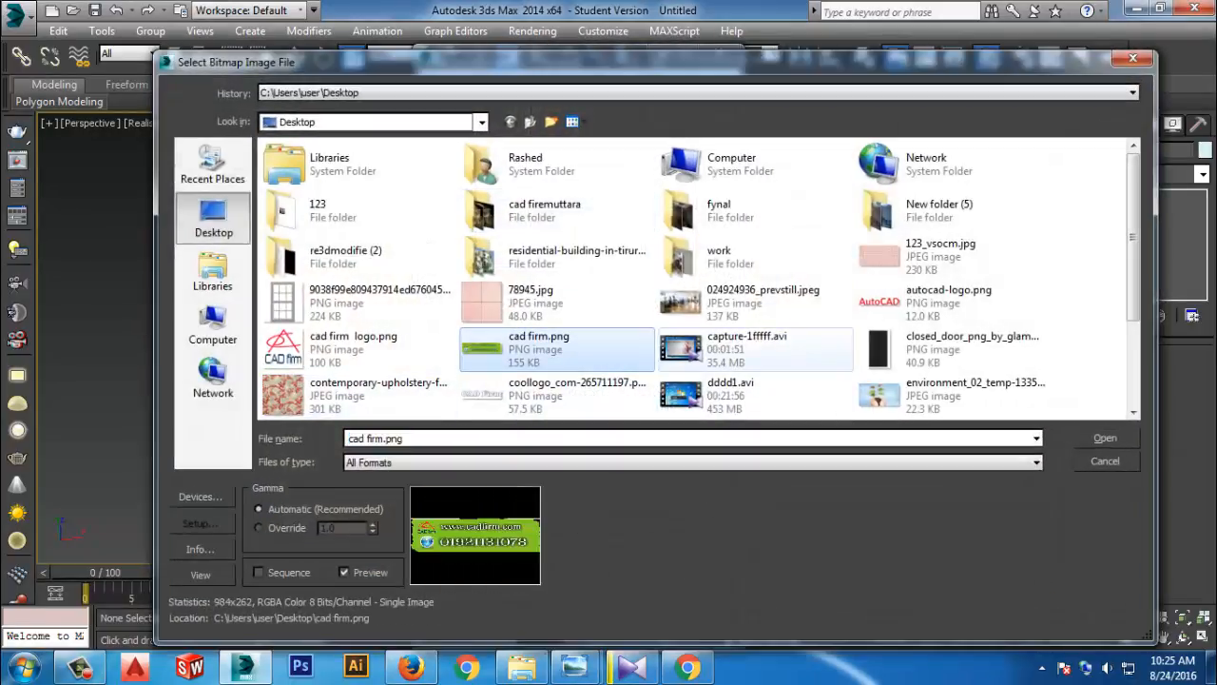
scroll(950, 323, "down", 2)
left_click(969, 321)
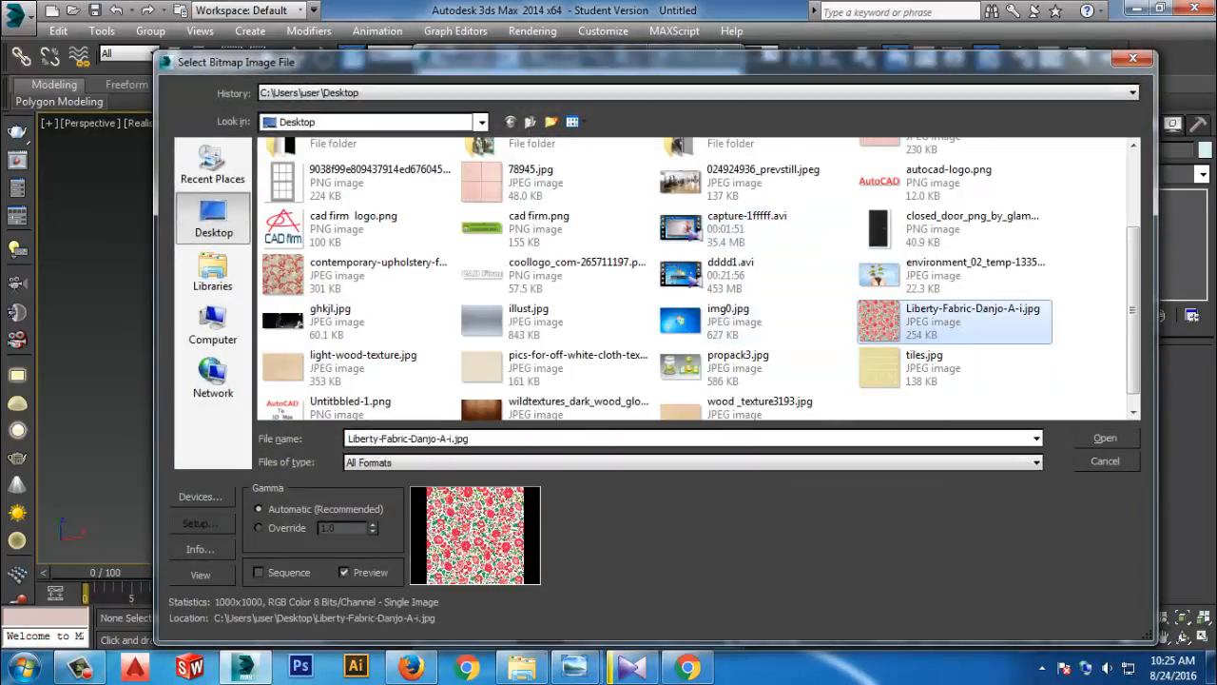
left_click(1105, 437)
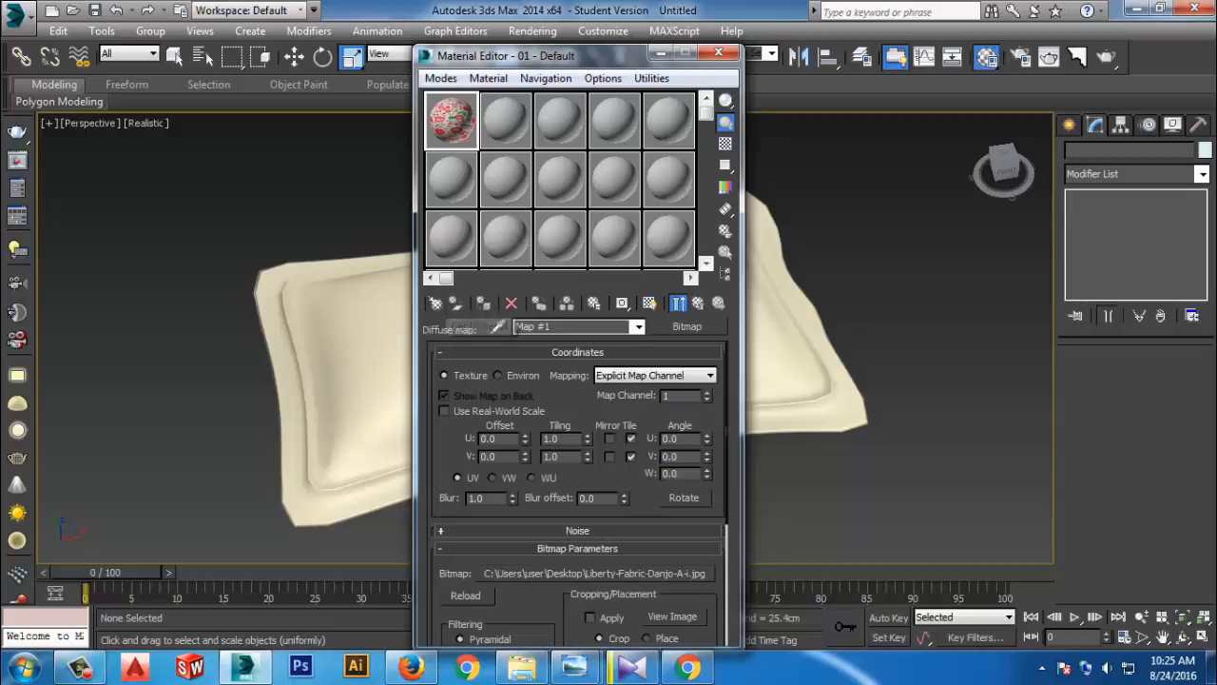
left_click(698, 303)
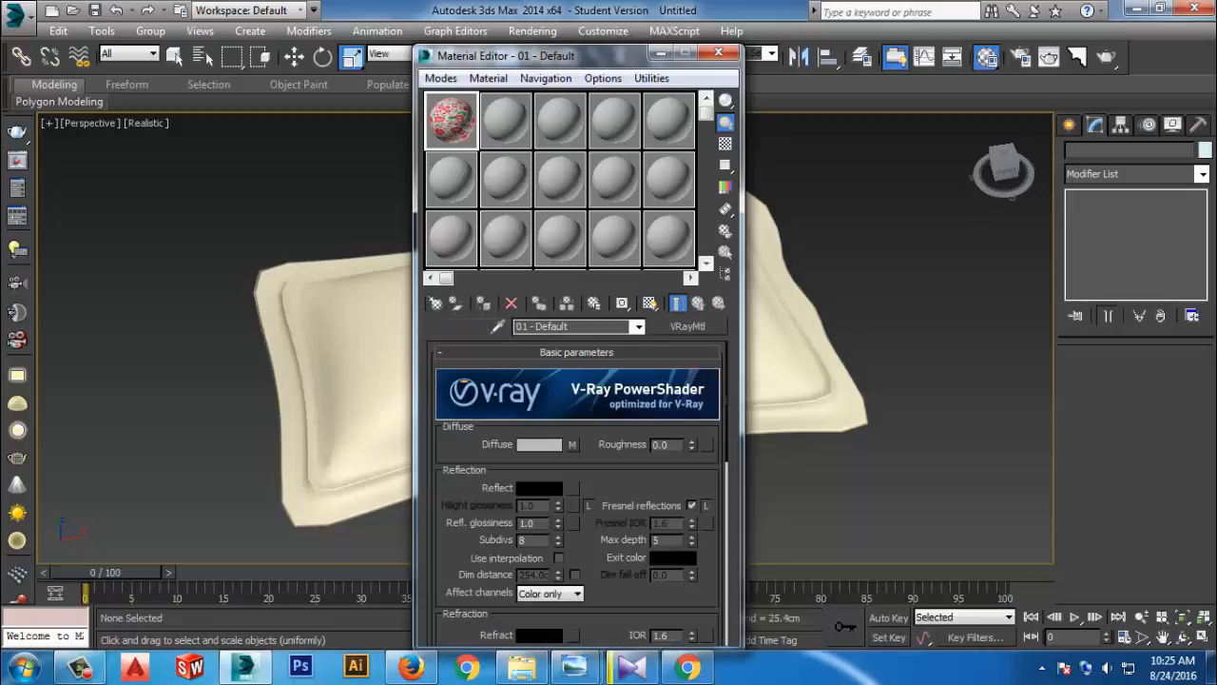
Set the VRayMtl's reflection color to a light grey
left_click(539, 488)
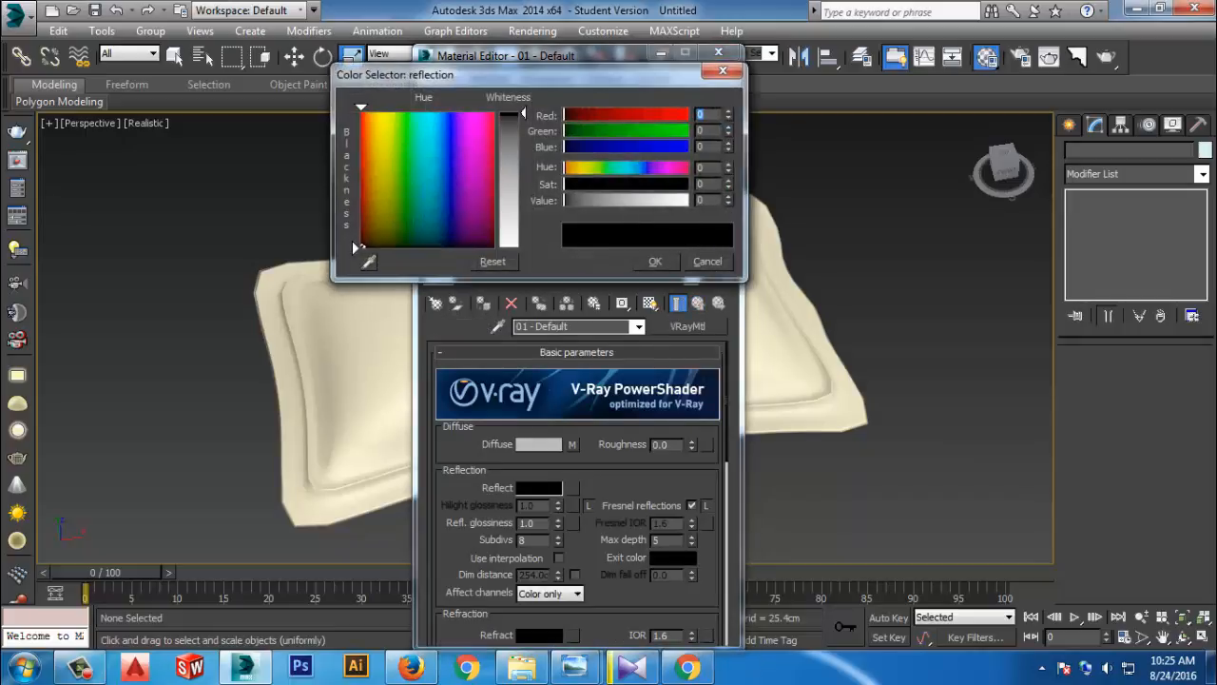
left_click(509, 196)
left_click(655, 261)
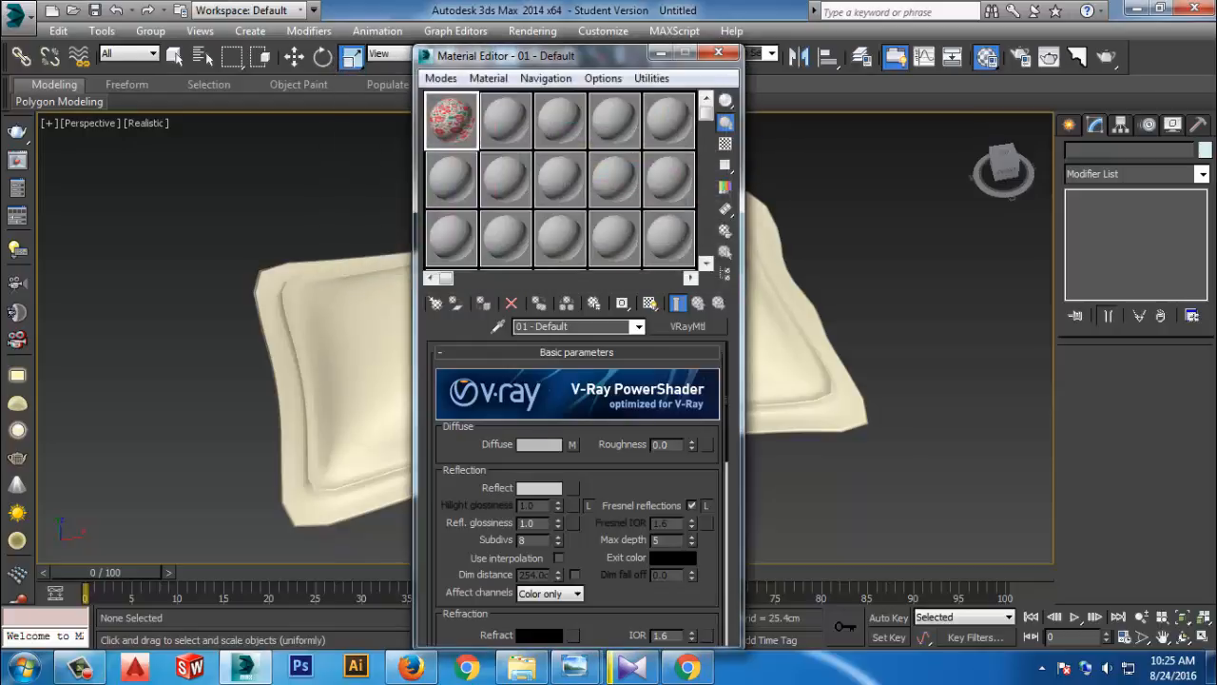
Open an enlarged preview of the floral material beside the Material Editor and turn on its checkered background
double_click(452, 121)
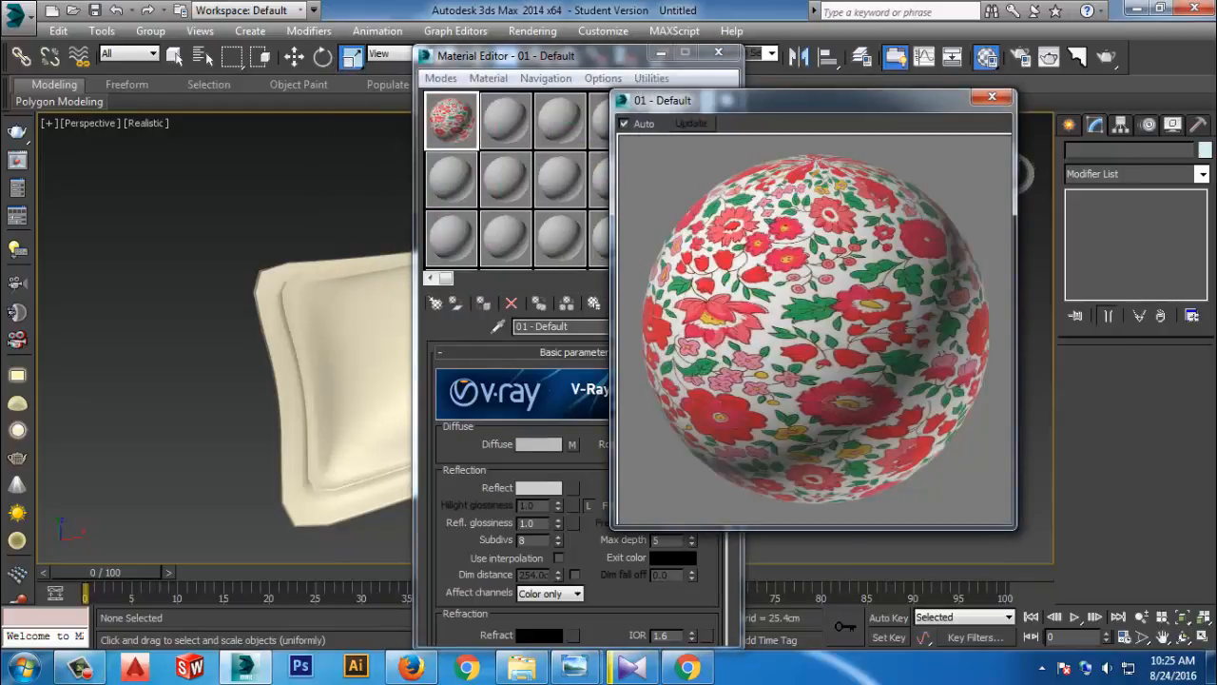
left_click_drag(742, 101, 877, 100)
left_click(725, 144)
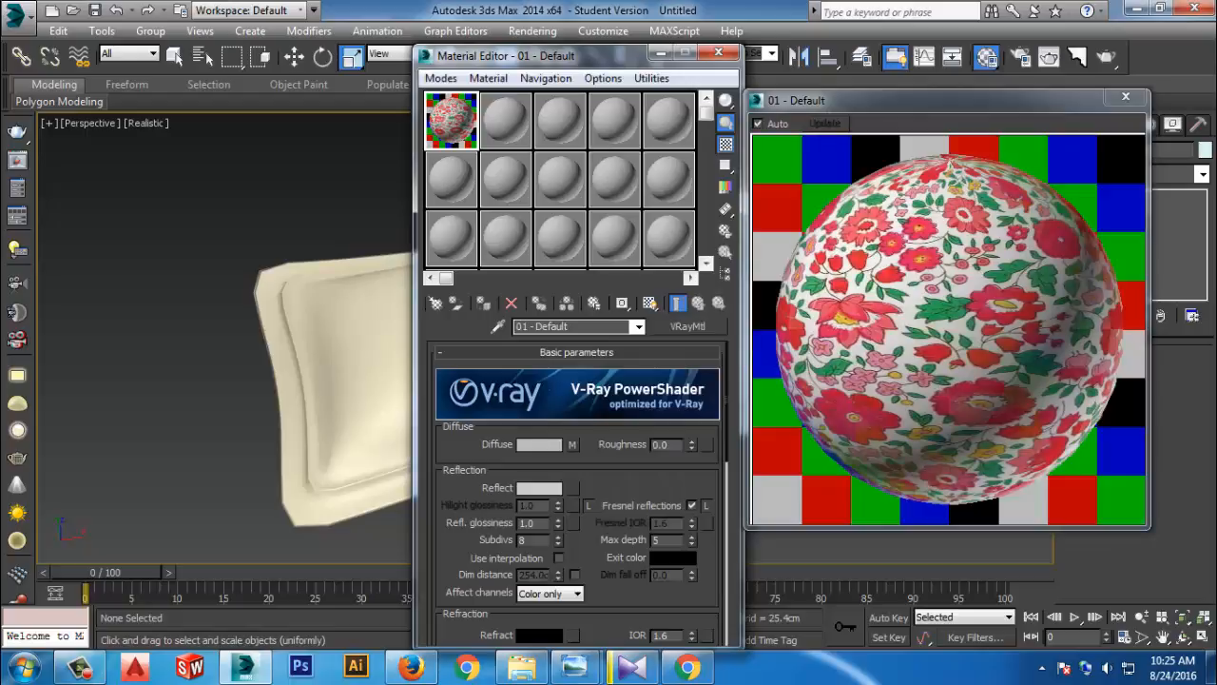
Unlock the highlight glossiness and set both the highlight and reflection glossiness to 0.75
left_click(588, 506)
double_click(528, 505)
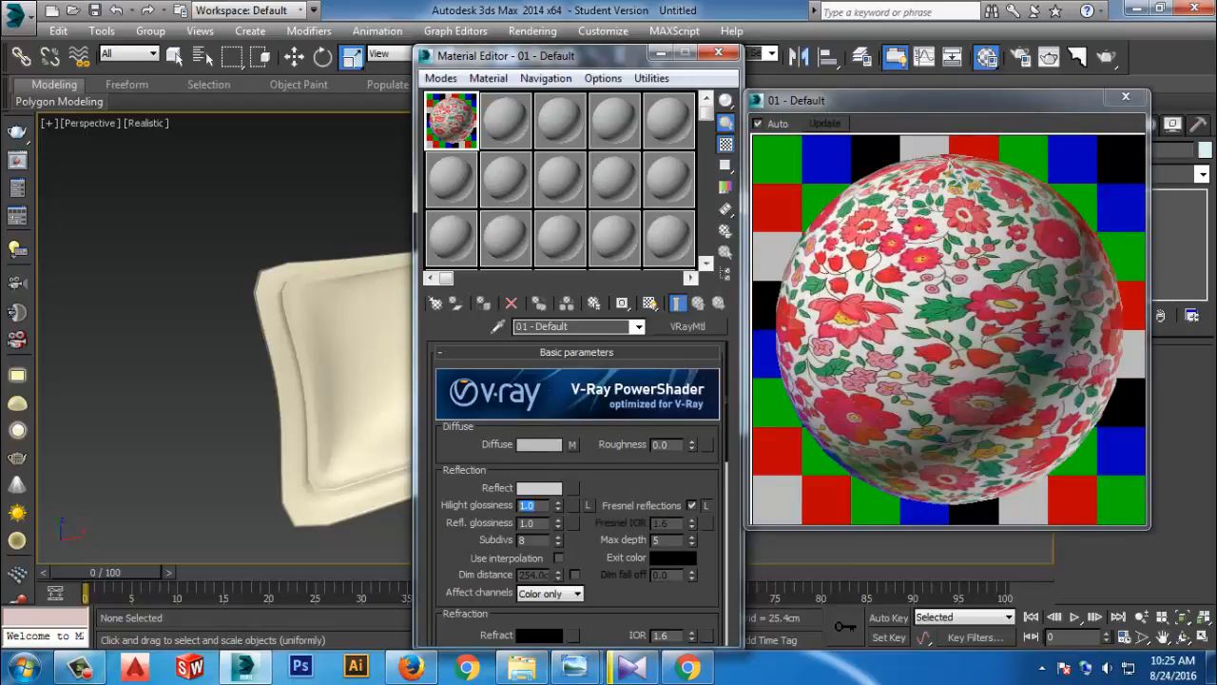
type(".75")
key("Tab")
type(".75")
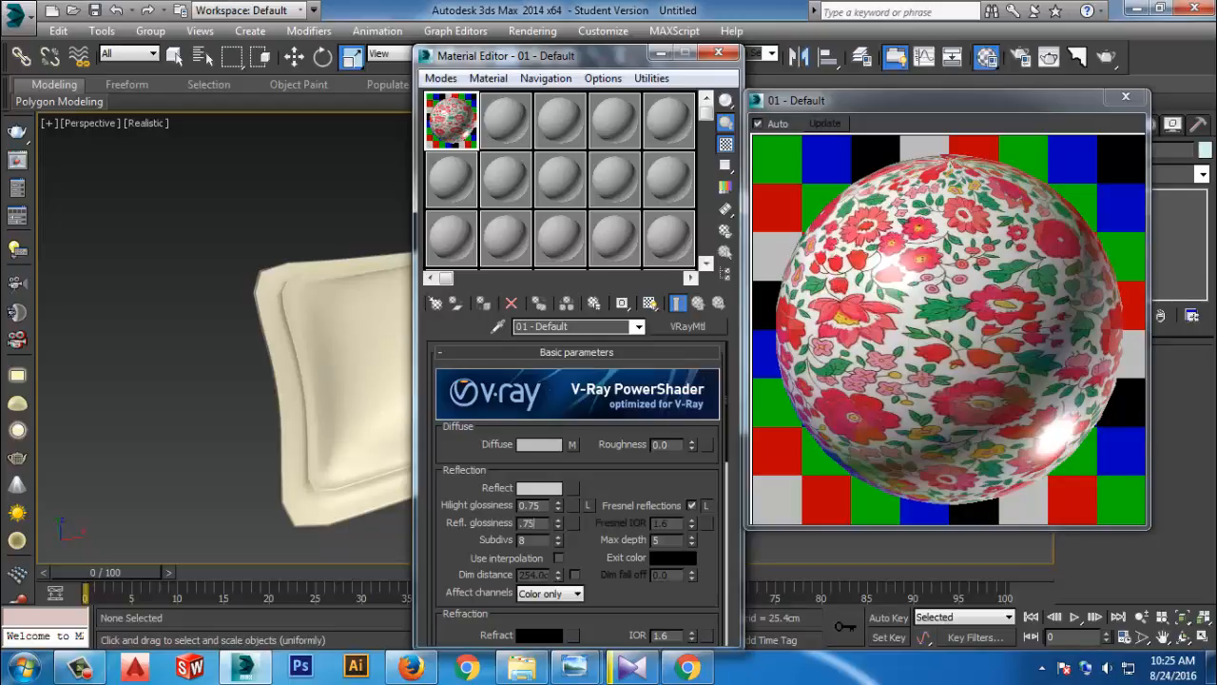
key("Tab")
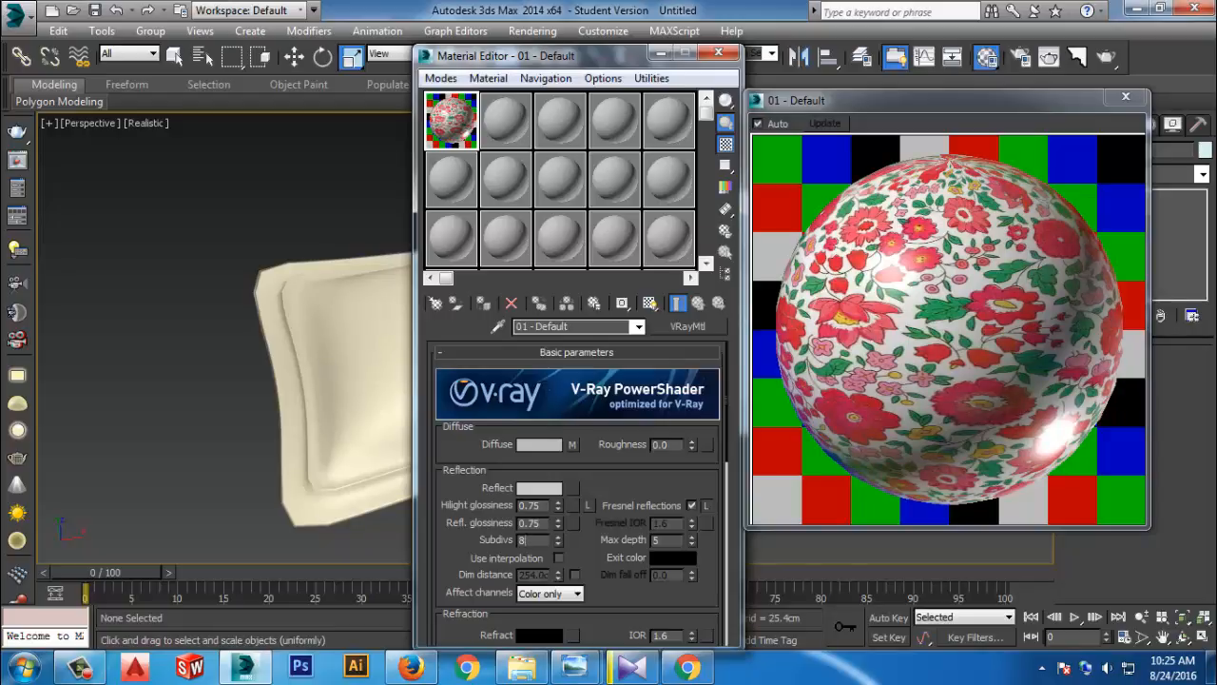
Copy the diffuse fabric map into the material's Bump slot, using the Copy method
scroll(577, 494, "down", 15)
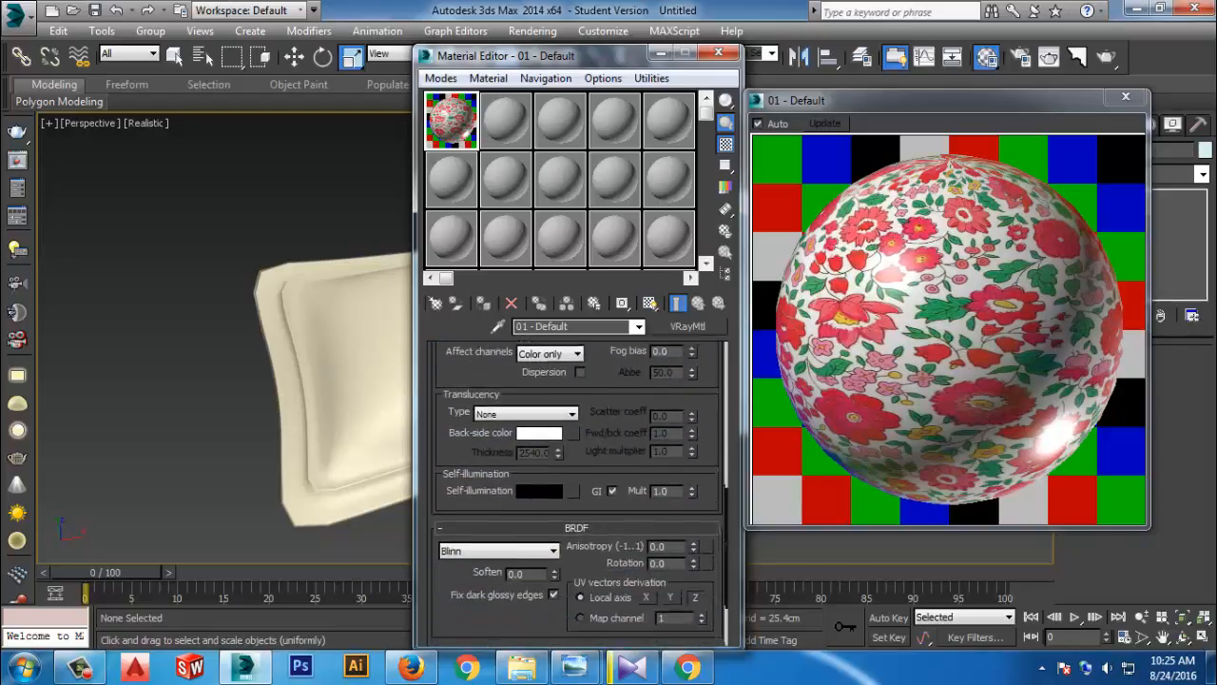
left_click(576, 582)
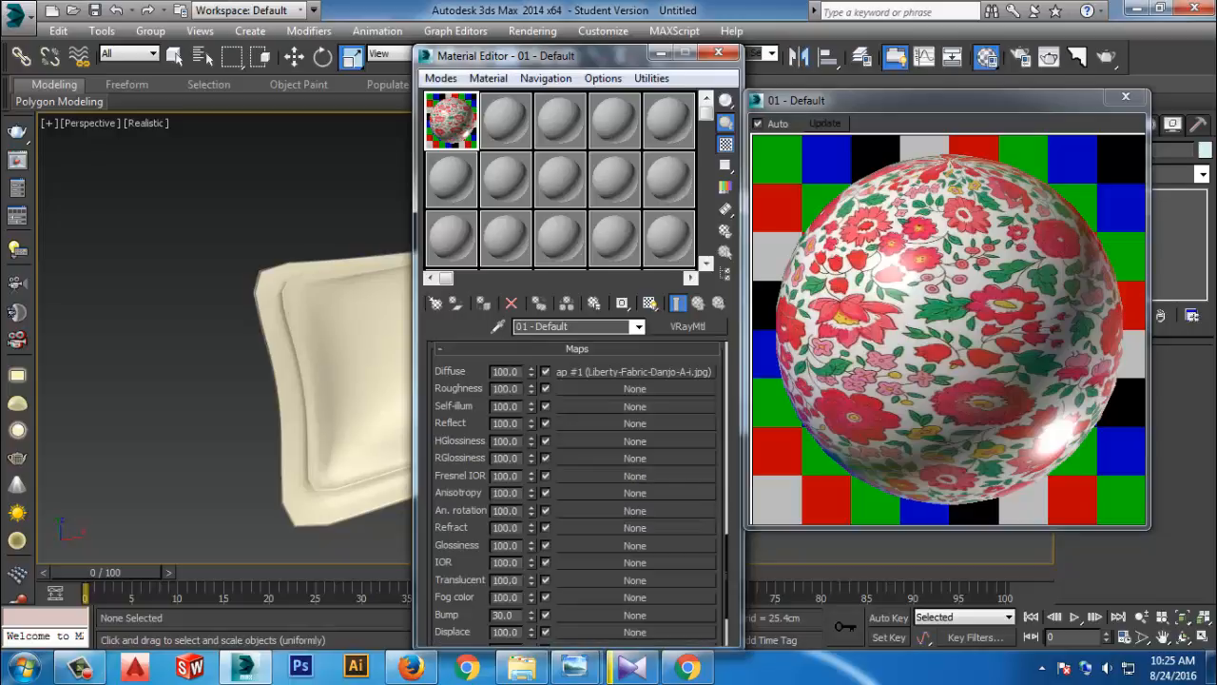
scroll(576, 582, "down", 1)
scroll(576, 582, "up", 1)
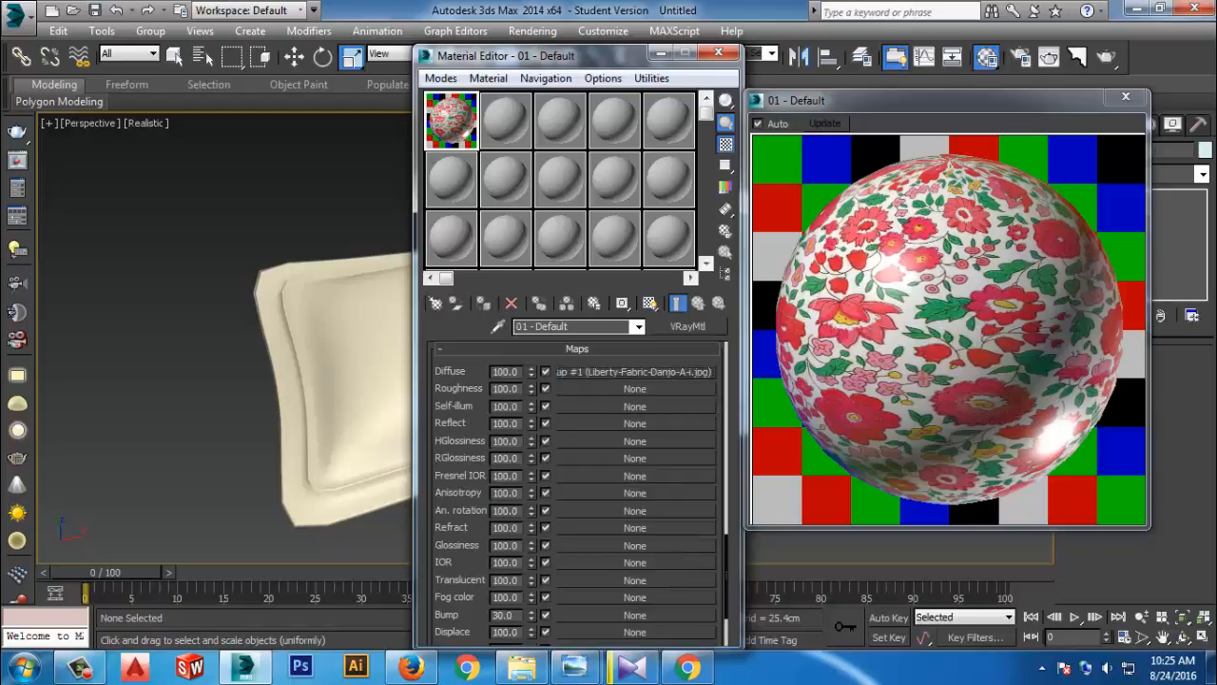
left_click_drag(634, 371, 634, 615)
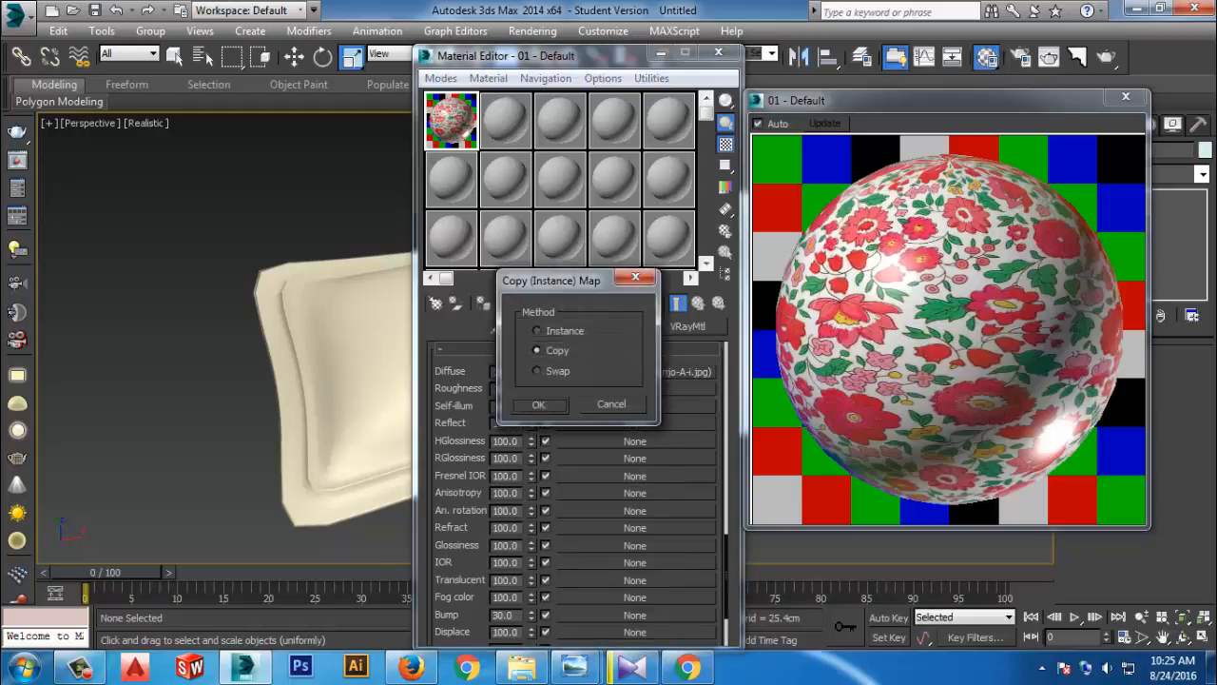
key("Return")
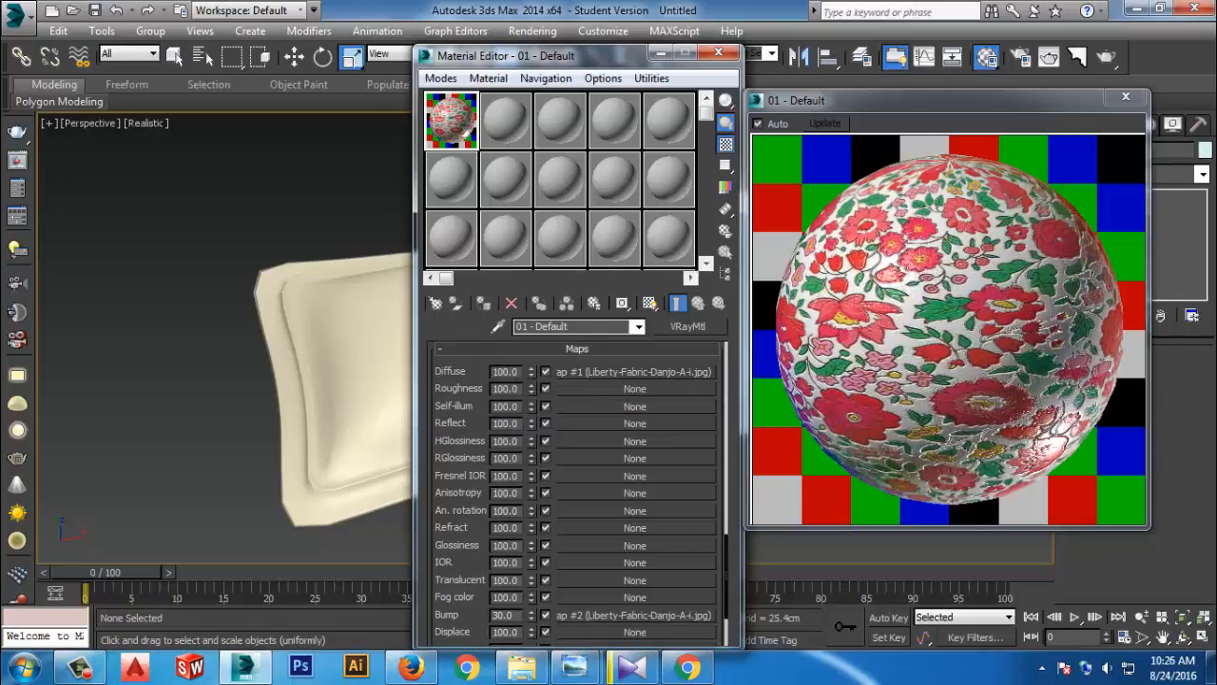
Set the material's reflection color to value 238 and its diffuse color to value 106, and close the enlarged preview
scroll(577, 494, "up", 10)
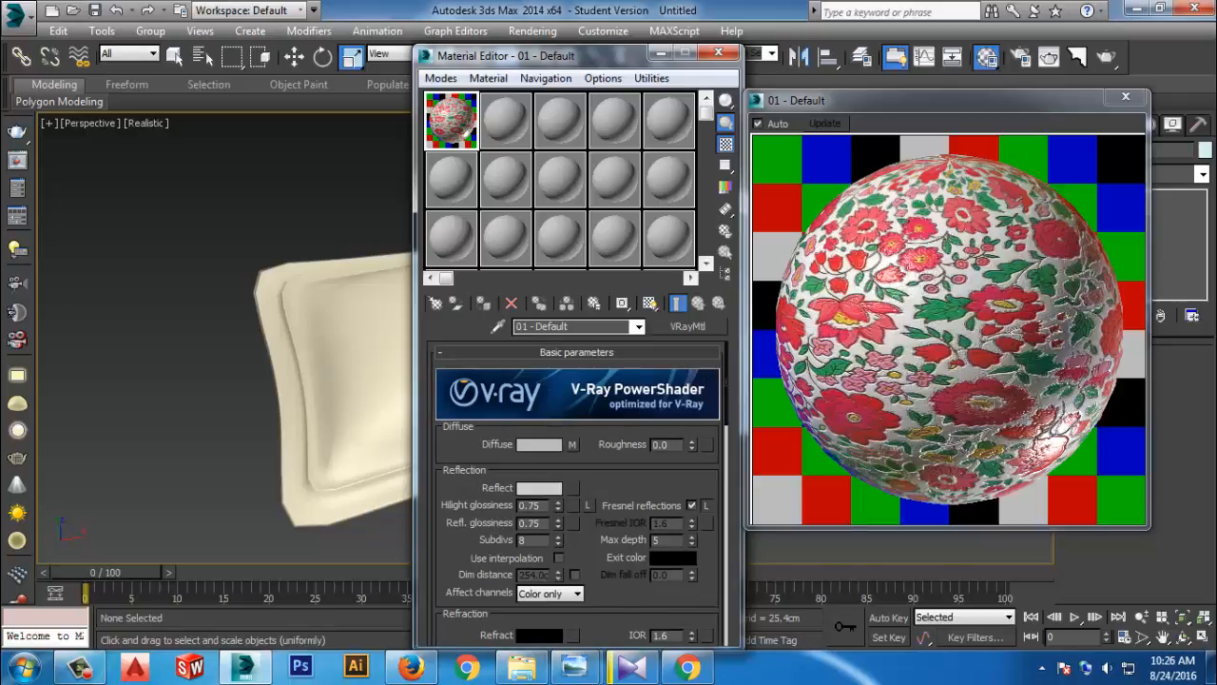
left_click(539, 487)
left_click_drag(524, 197, 524, 239)
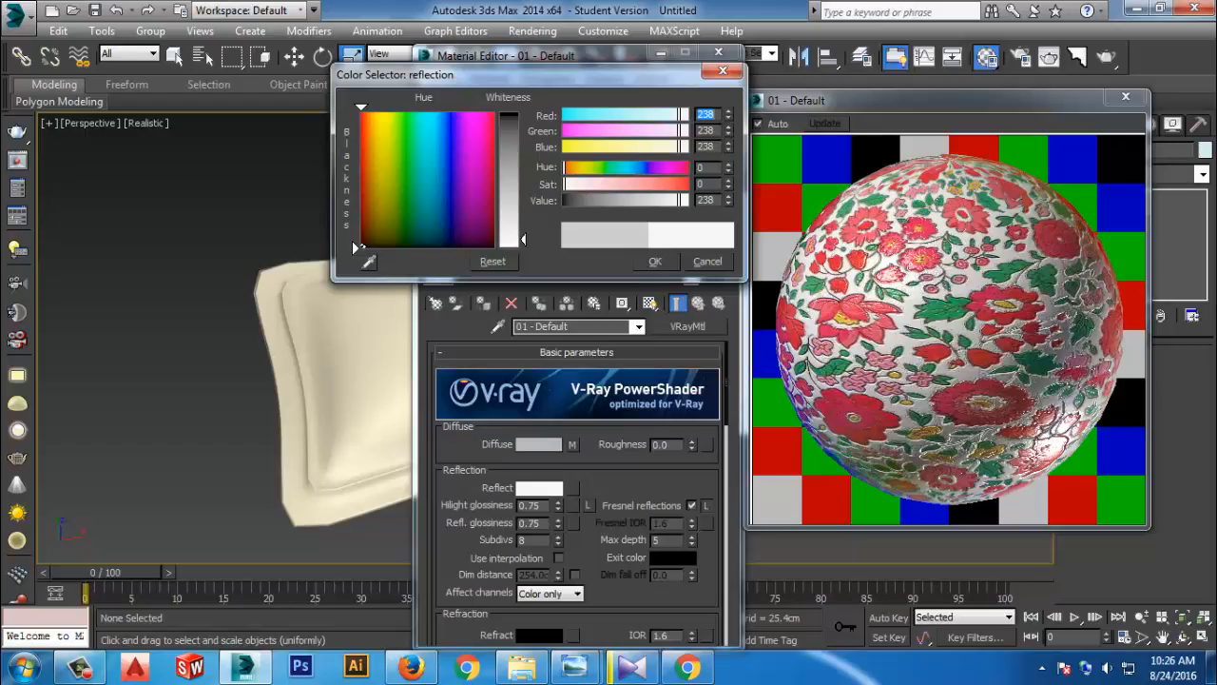
left_click(655, 260)
left_click(538, 444)
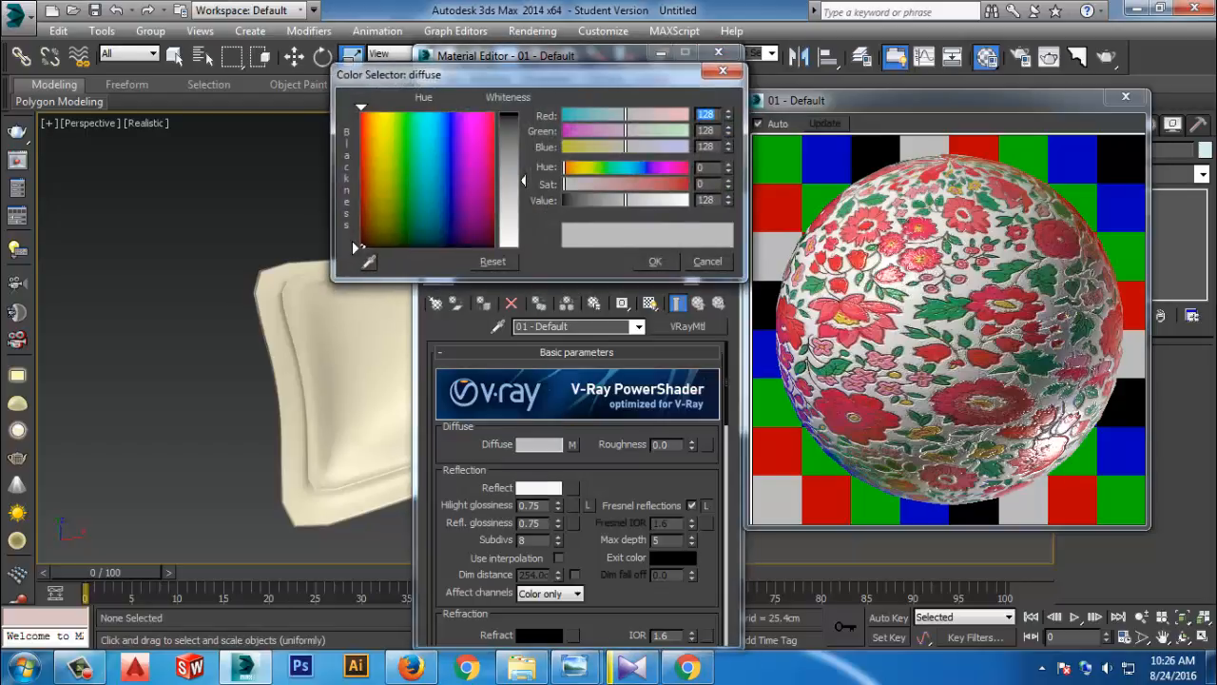
left_click_drag(524, 181, 524, 169)
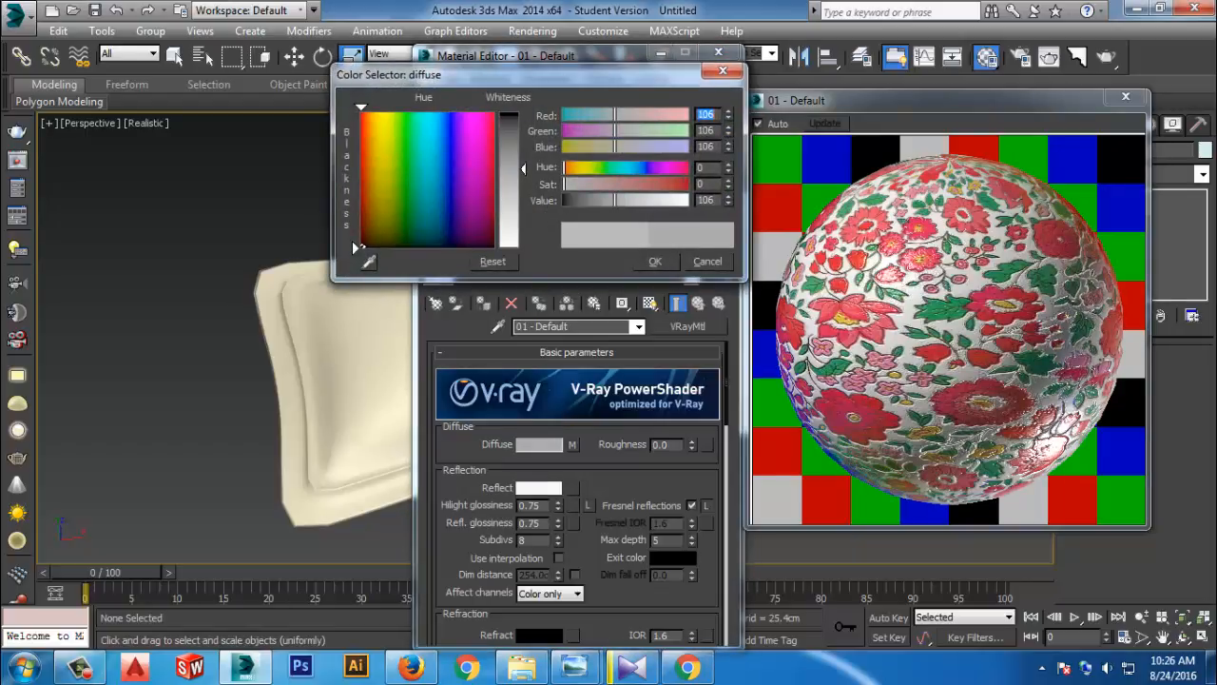
left_click(656, 261)
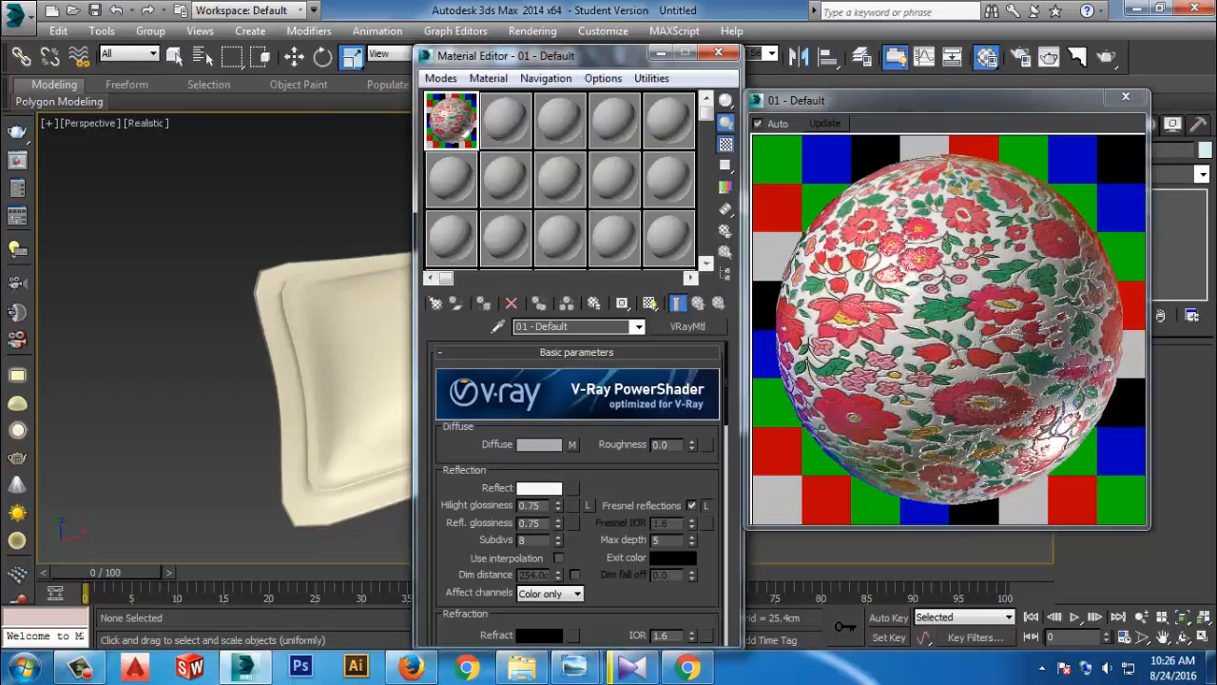
left_click(1126, 97)
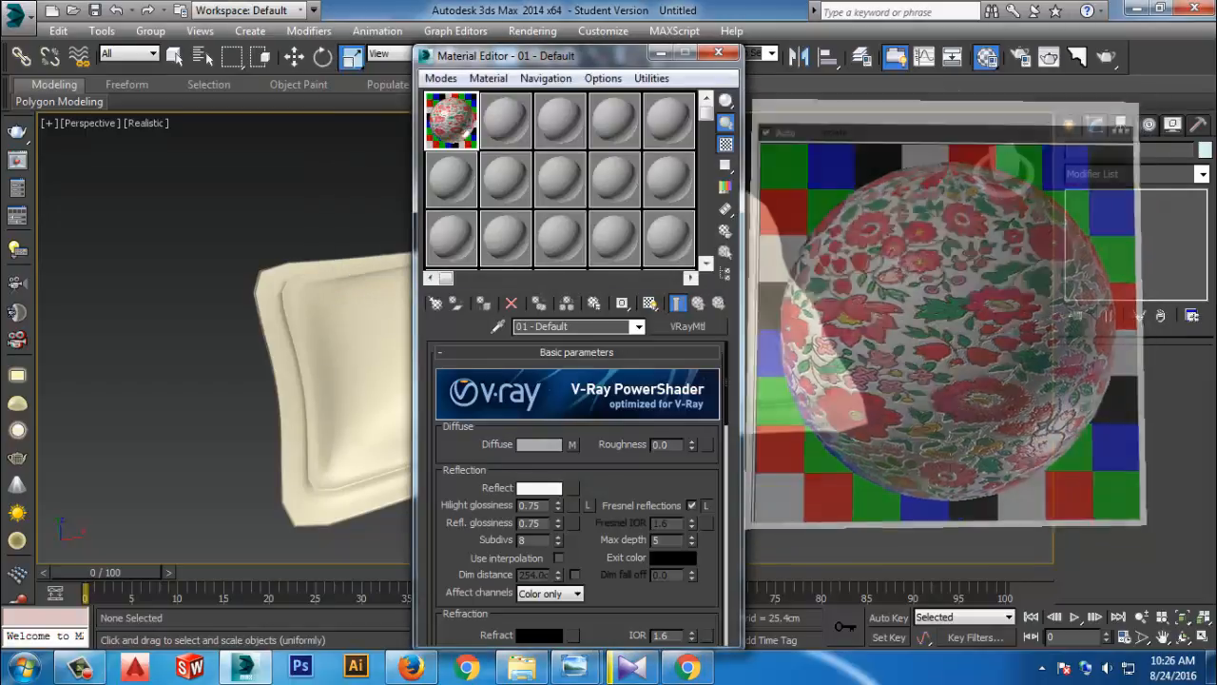
Assign the floral fabric material to the pillow and display its texture in the viewport
left_click(789, 350)
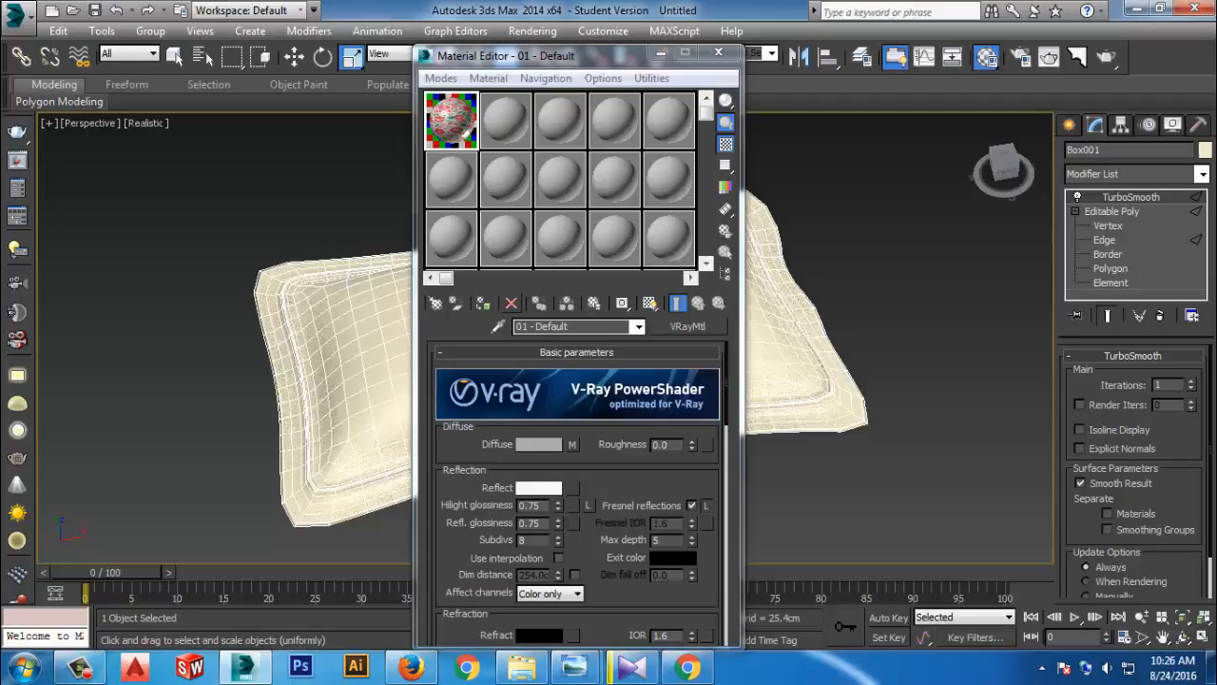
left_click(482, 302)
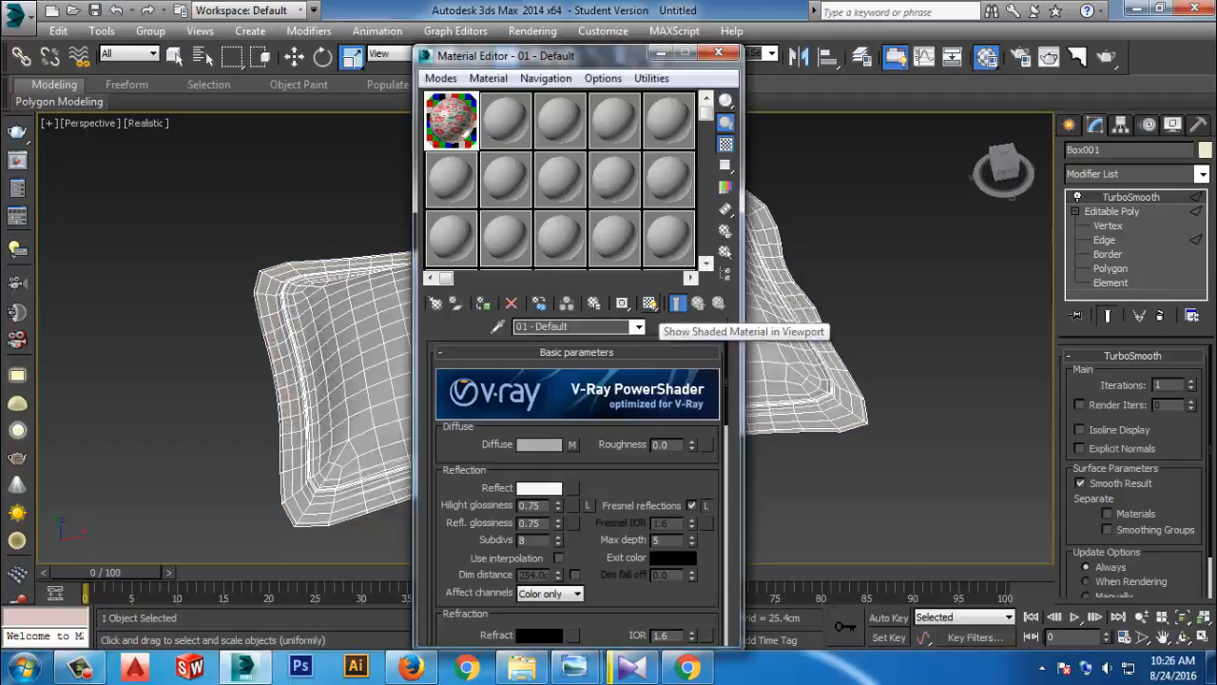
left_click(650, 303)
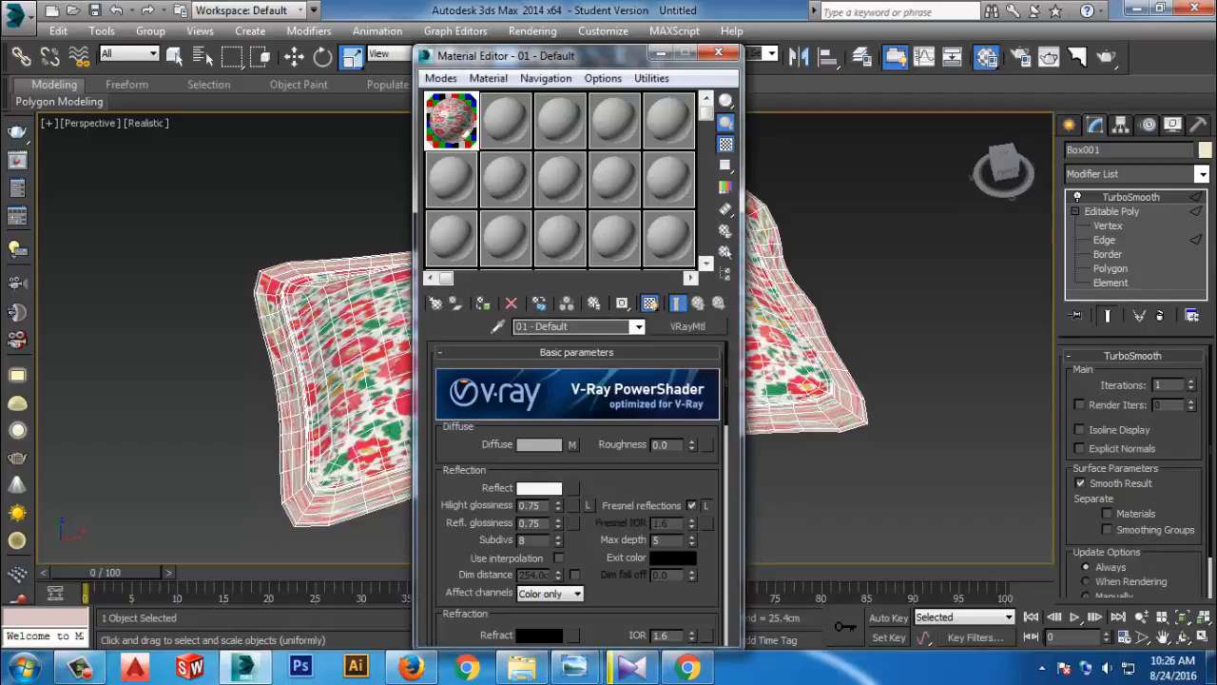
Minimize the Material Editor, add a UVW Map modifier to the pillow above TurboSmooth, and set its mapping to Box
left_click(663, 53)
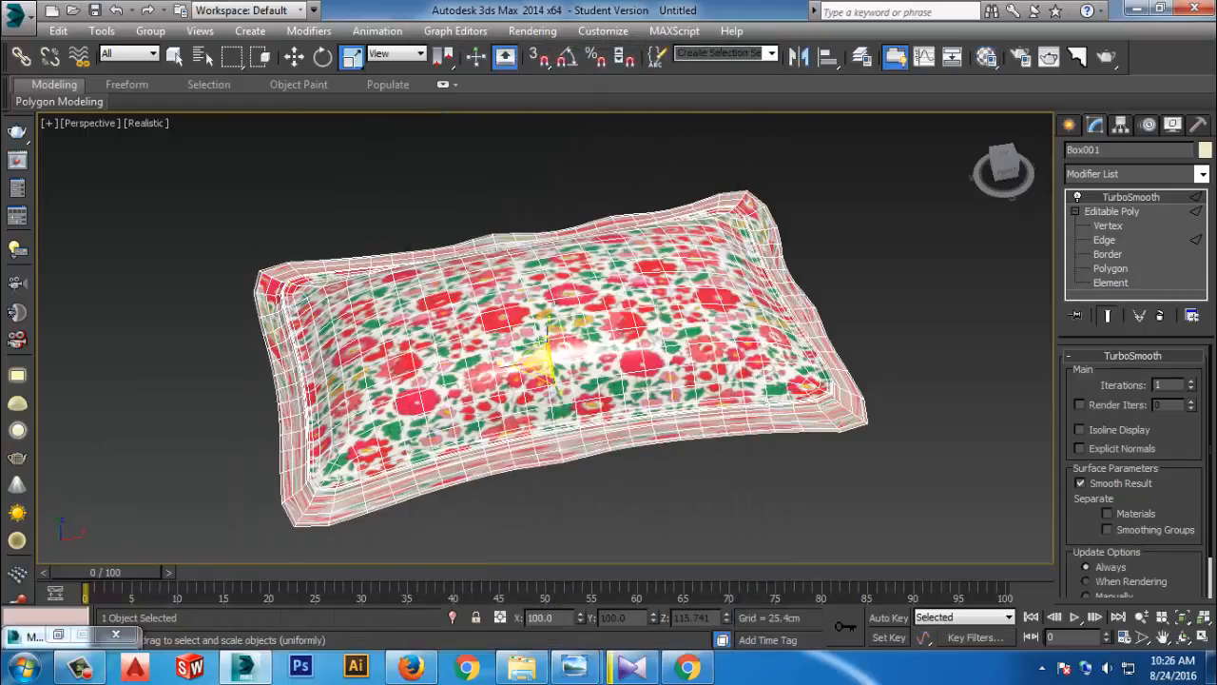
scroll(861, 313, "up", 3)
left_click(861, 313)
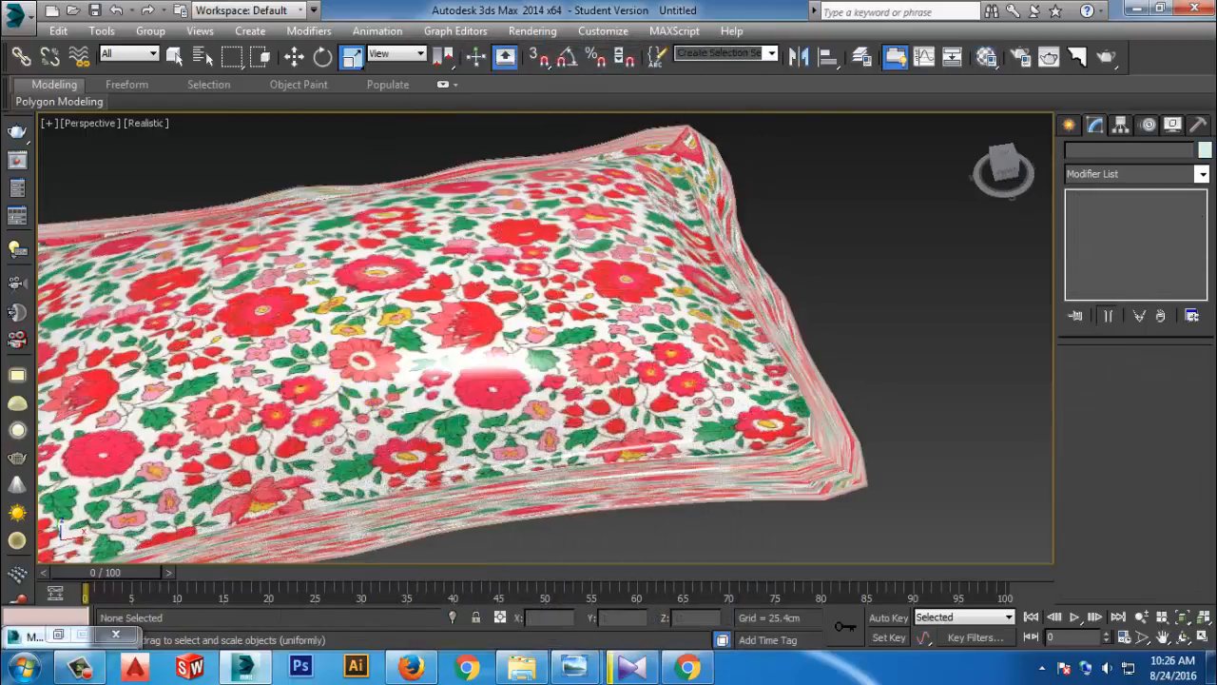
middle_click_drag(860, 313, 951, 294)
left_click(760, 323)
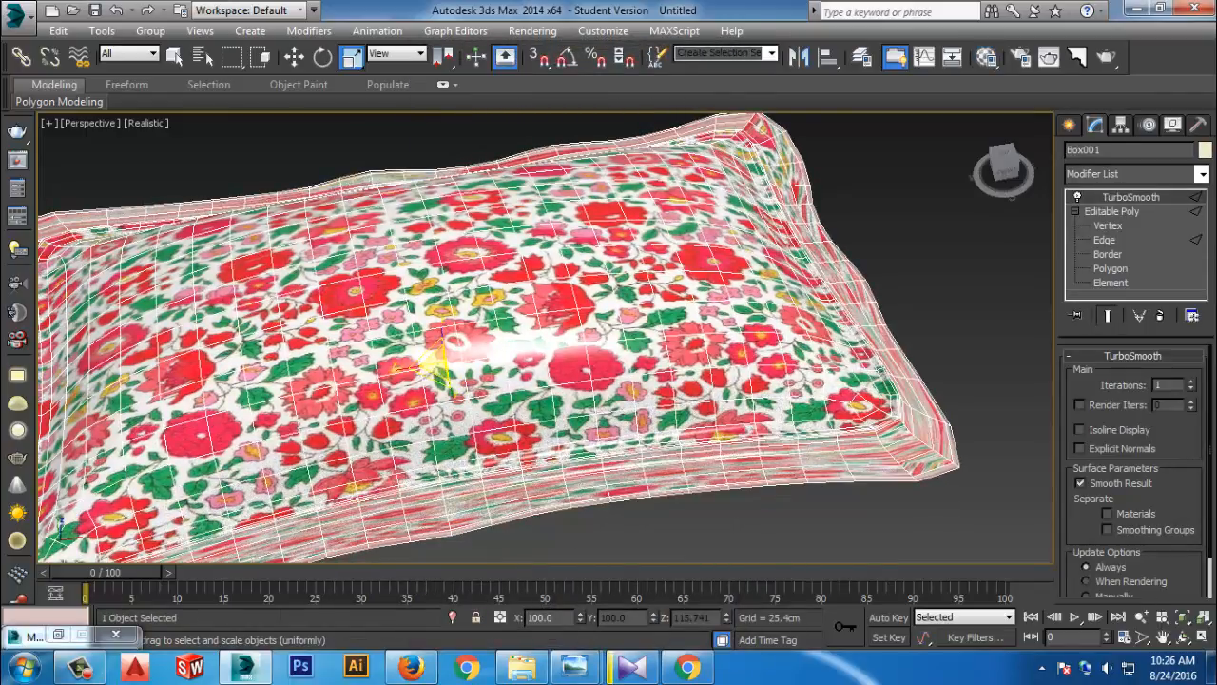
left_click(1202, 174)
scroll(1132, 419, "down", 10)
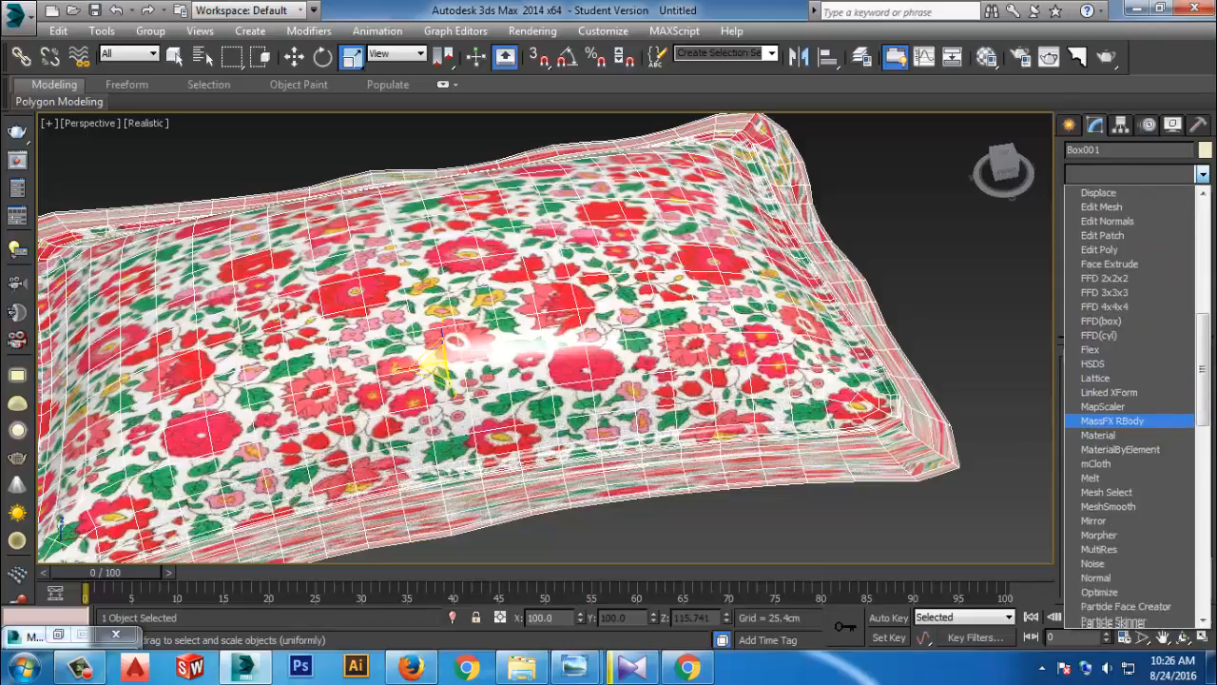
scroll(1131, 420, "down", 7)
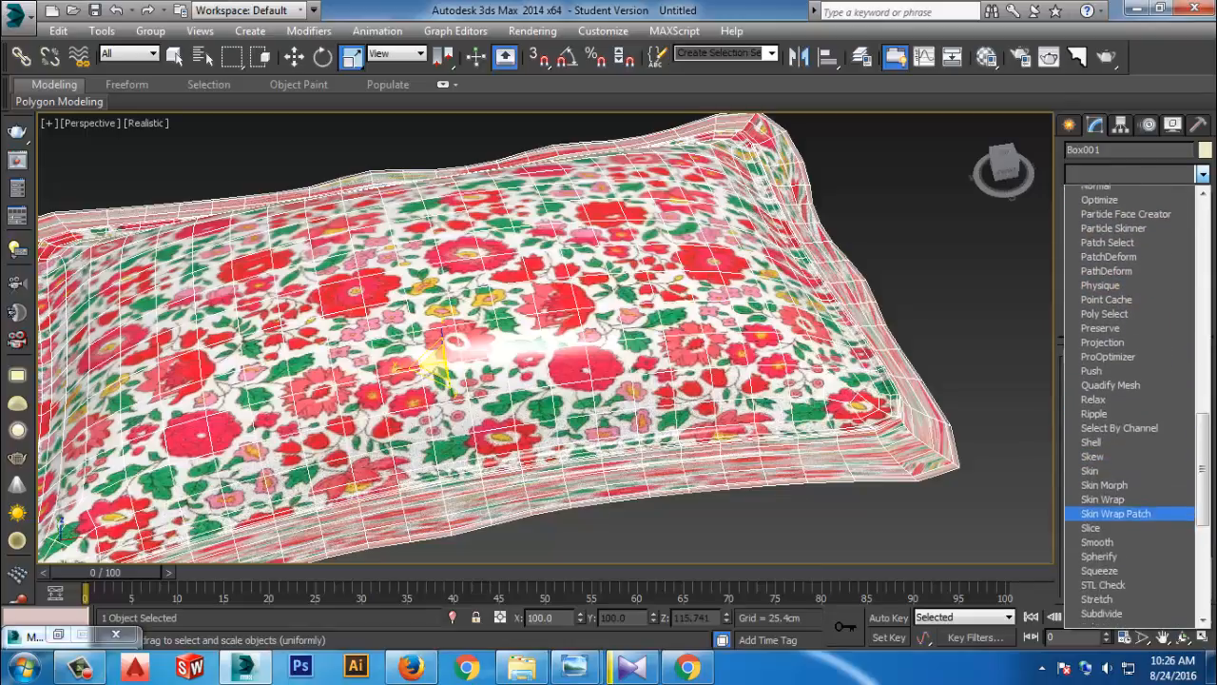
scroll(1131, 513, "down", 2)
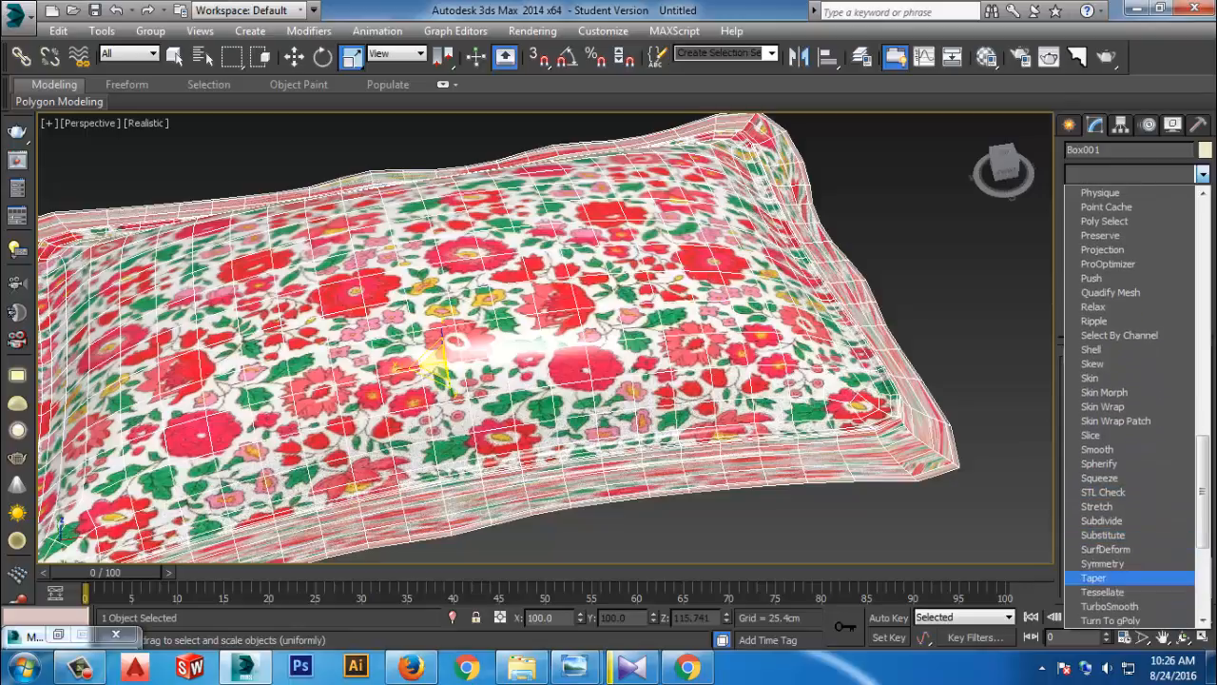
scroll(1132, 577, "down", 2)
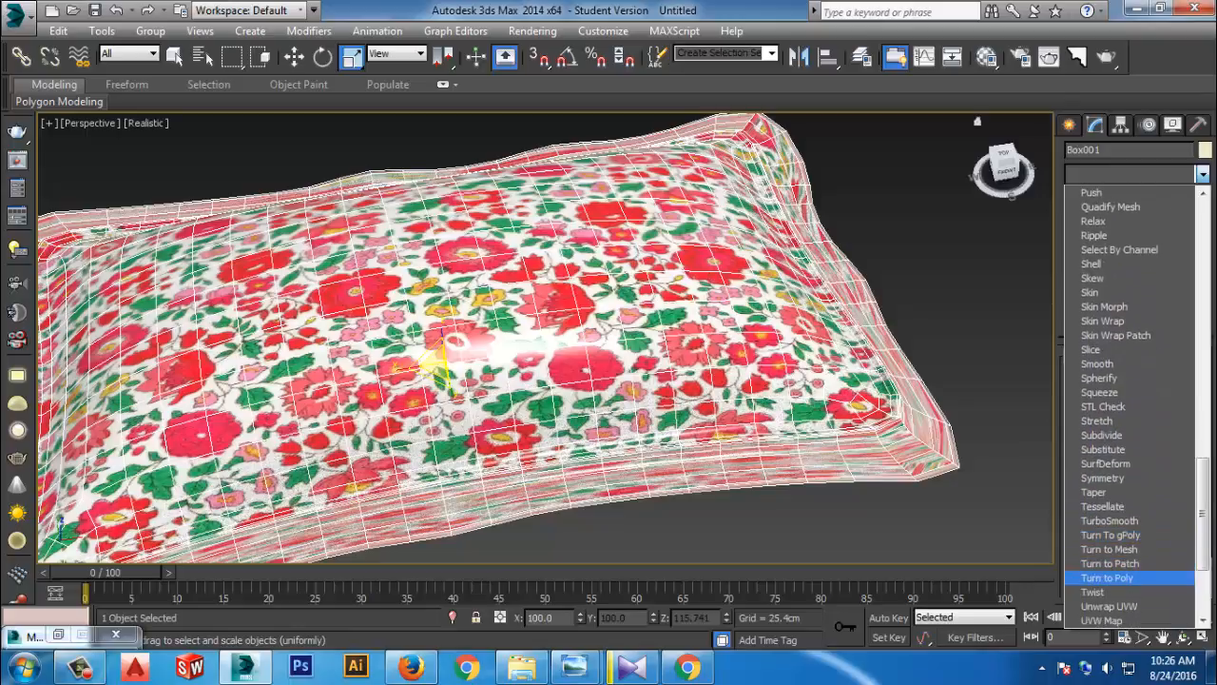
scroll(1131, 577, "down", 1)
left_click(1103, 577)
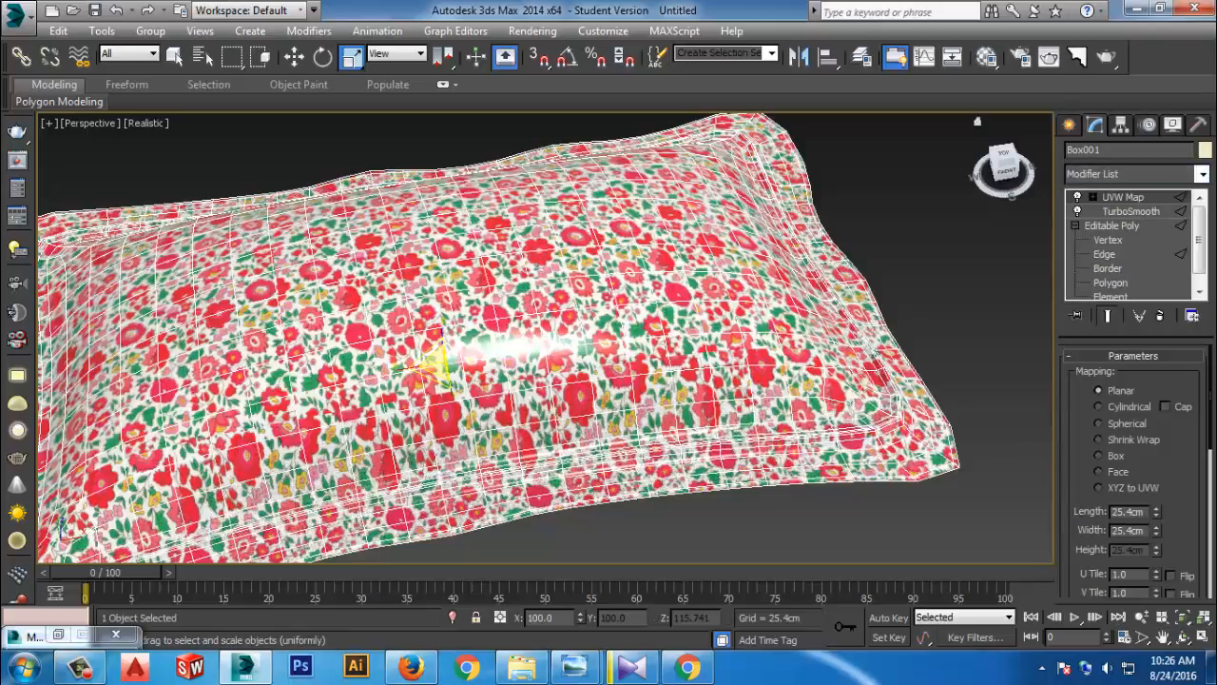
left_click(1099, 455)
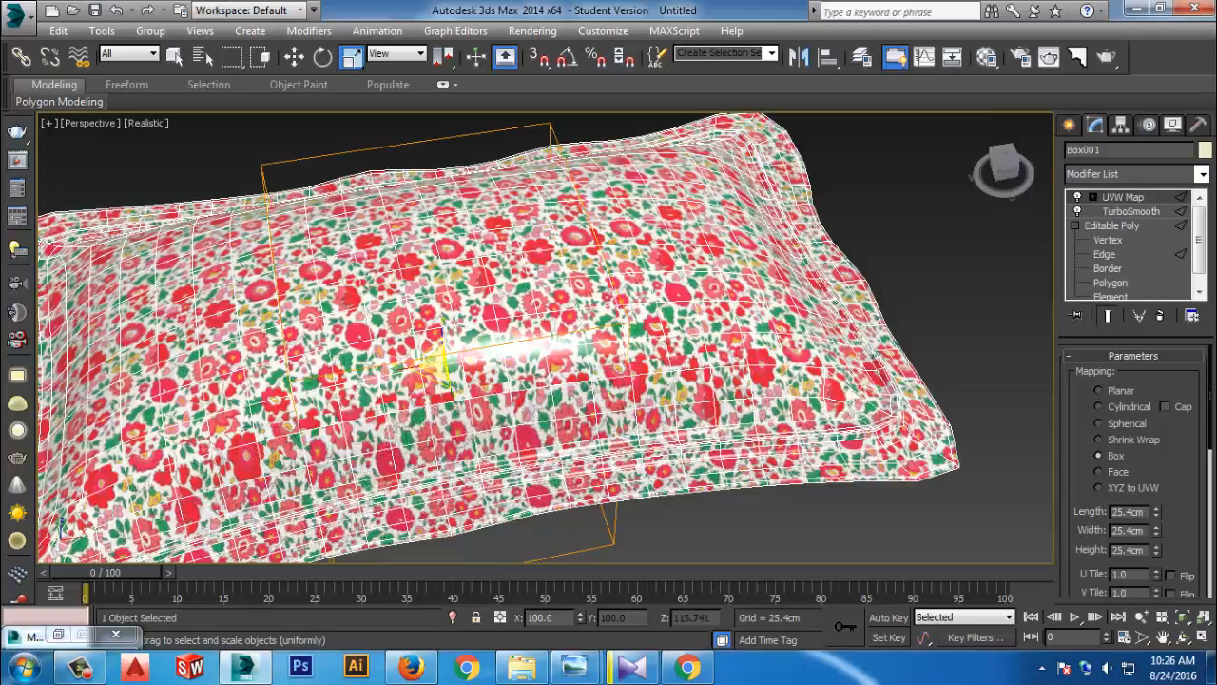
Examine how the floral pattern lies on the deselected pillow, from close up and from farther away
key("ctrl+d")
left_click(741, 328)
scroll(741, 328, "down", 4)
scroll(742, 342, "up", 4)
left_click(799, 518)
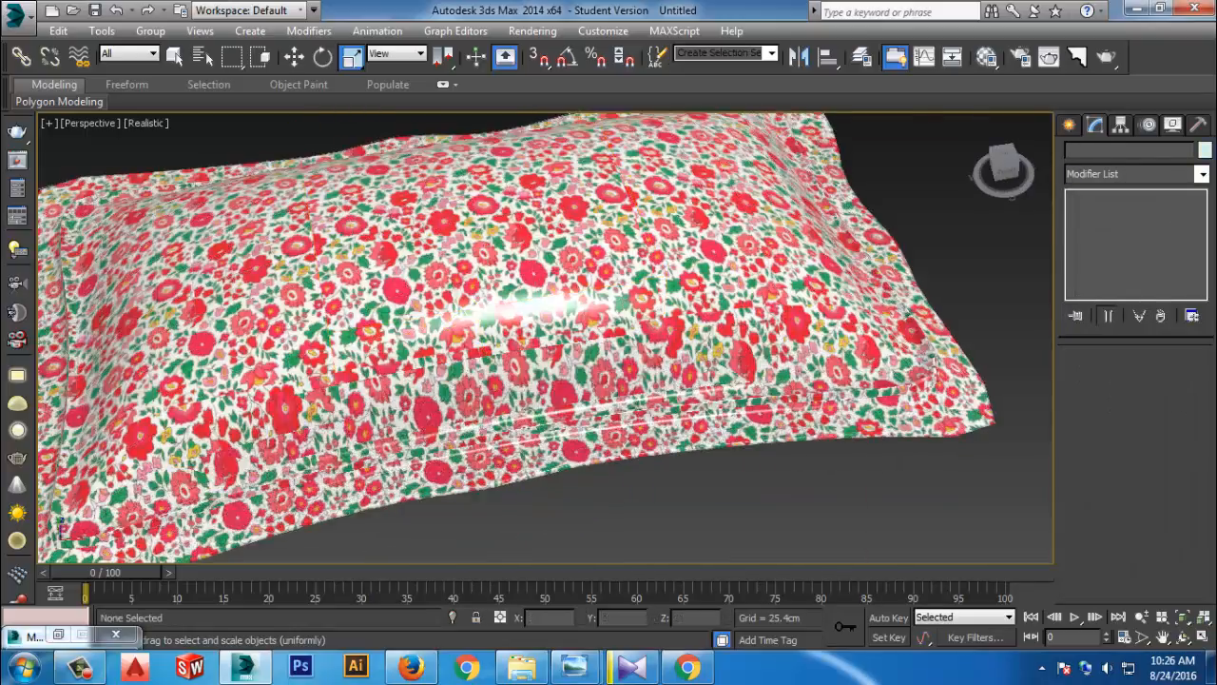
scroll(803, 433, "down", 3)
mouse_move(803, 433)
middle_mouse_down()
mouse_move(804, 333)
mouse_move(782, 424)
middle_mouse_up()
scroll(805, 390, "up", 3)
scroll(813, 423, "down", 3)
scroll(761, 361, "up", 3)
scroll(742, 323, "down", 3)
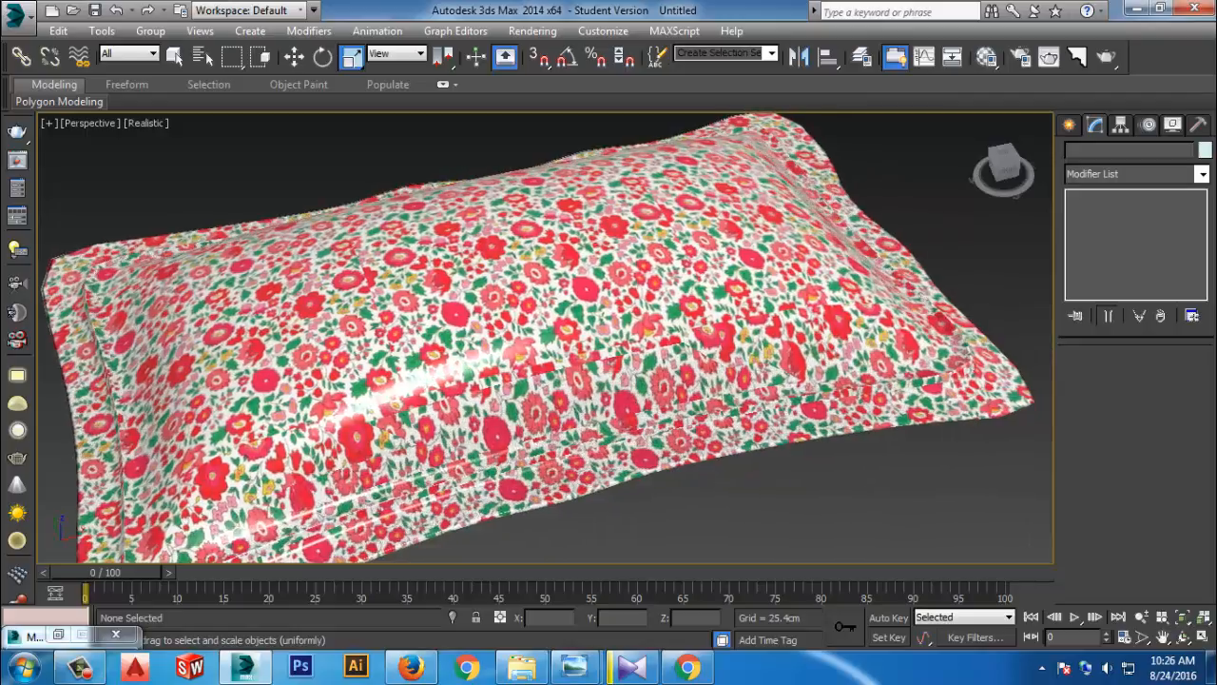
left_click(1182, 616)
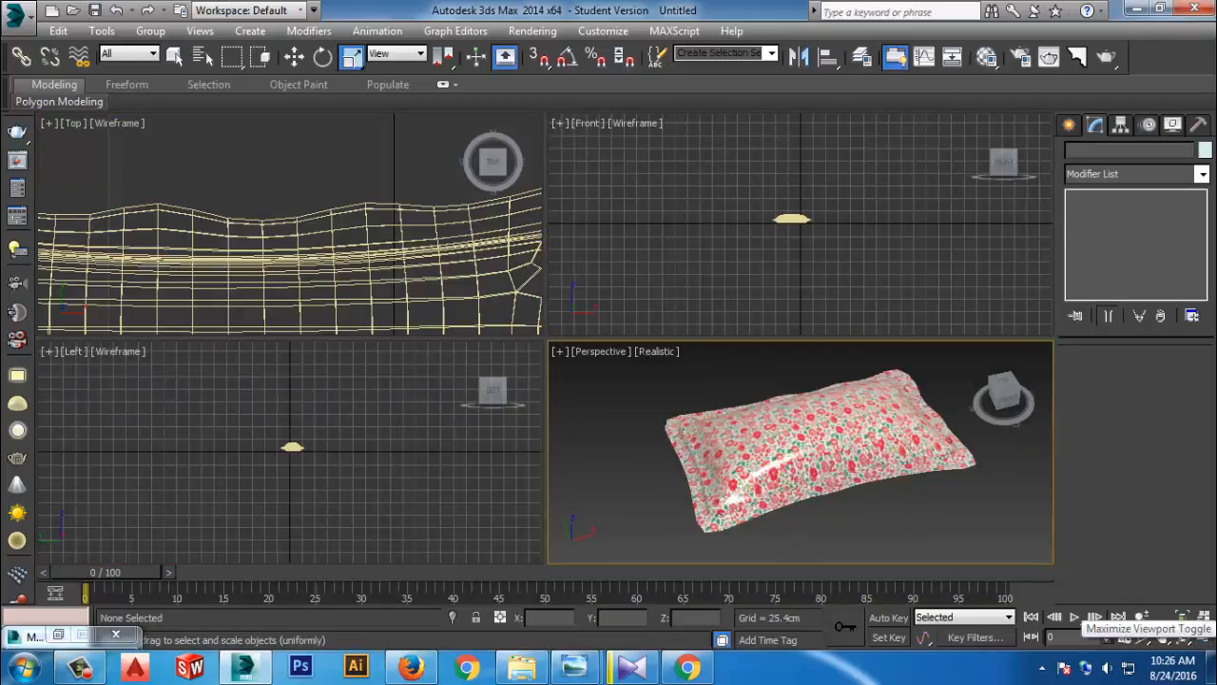
left_click(808, 447)
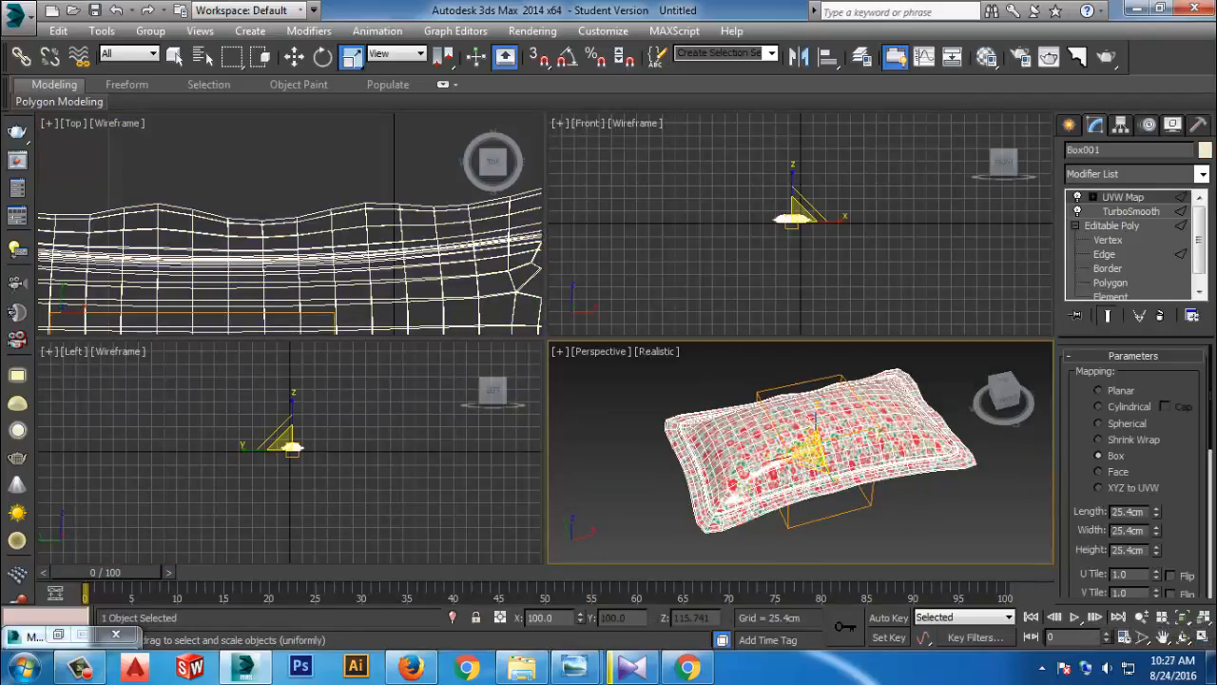
left_click(1093, 197)
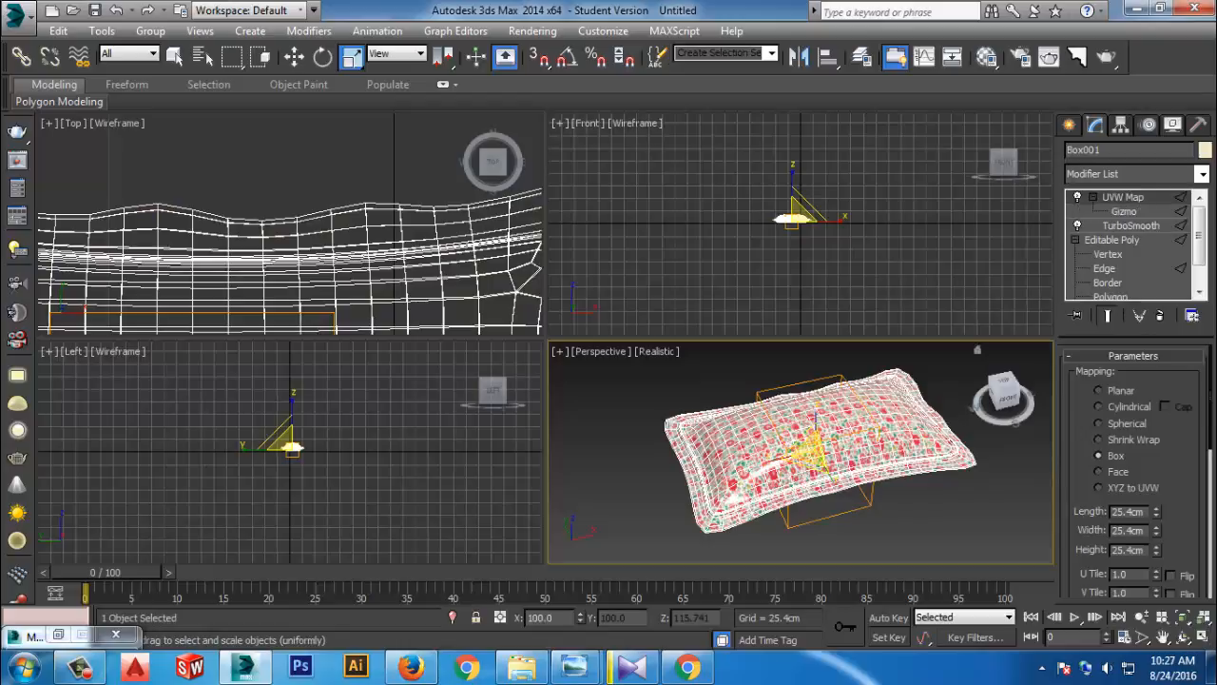
left_click(1123, 211)
left_click(1070, 125)
left_click(936, 519)
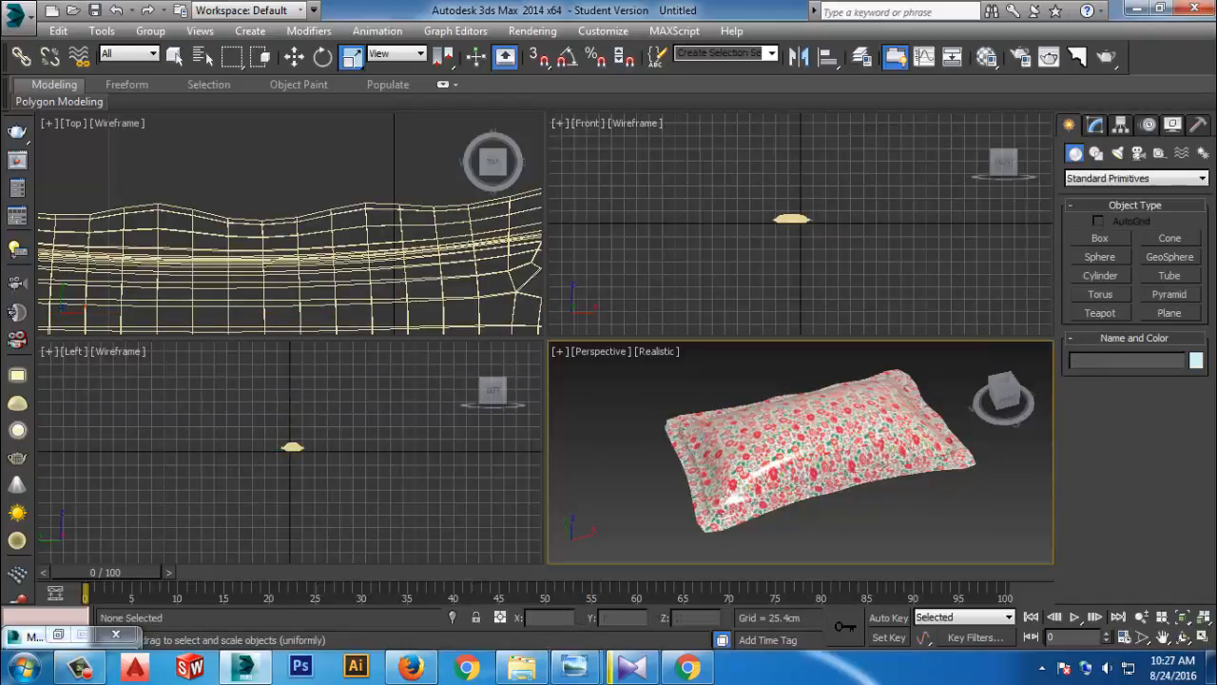
Scale the pillow to about 84% along X and about 92.8% along Z
left_click(797, 458)
left_click_drag(787, 456, 804, 462)
left_click(884, 519)
scroll(864, 466, "up", 3)
left_click(785, 461)
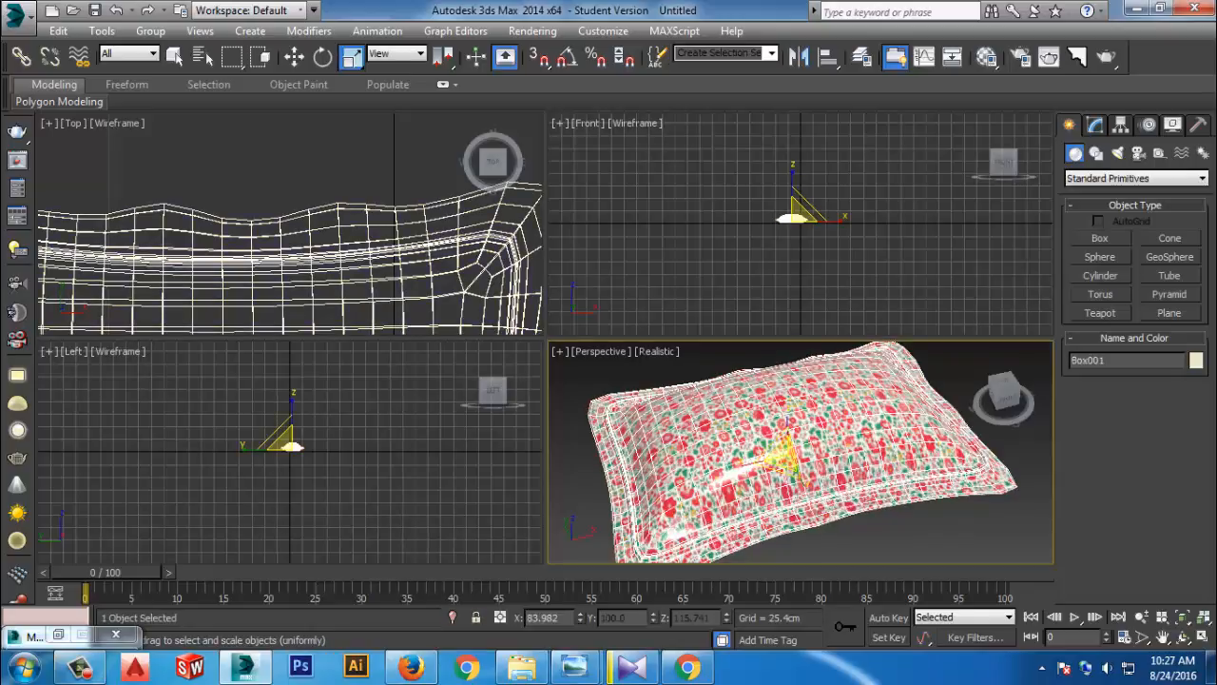
mouse_move(789, 434)
left_mouse_down()
mouse_move(788, 417)
mouse_move(788, 460)
mouse_move(789, 443)
left_mouse_up()
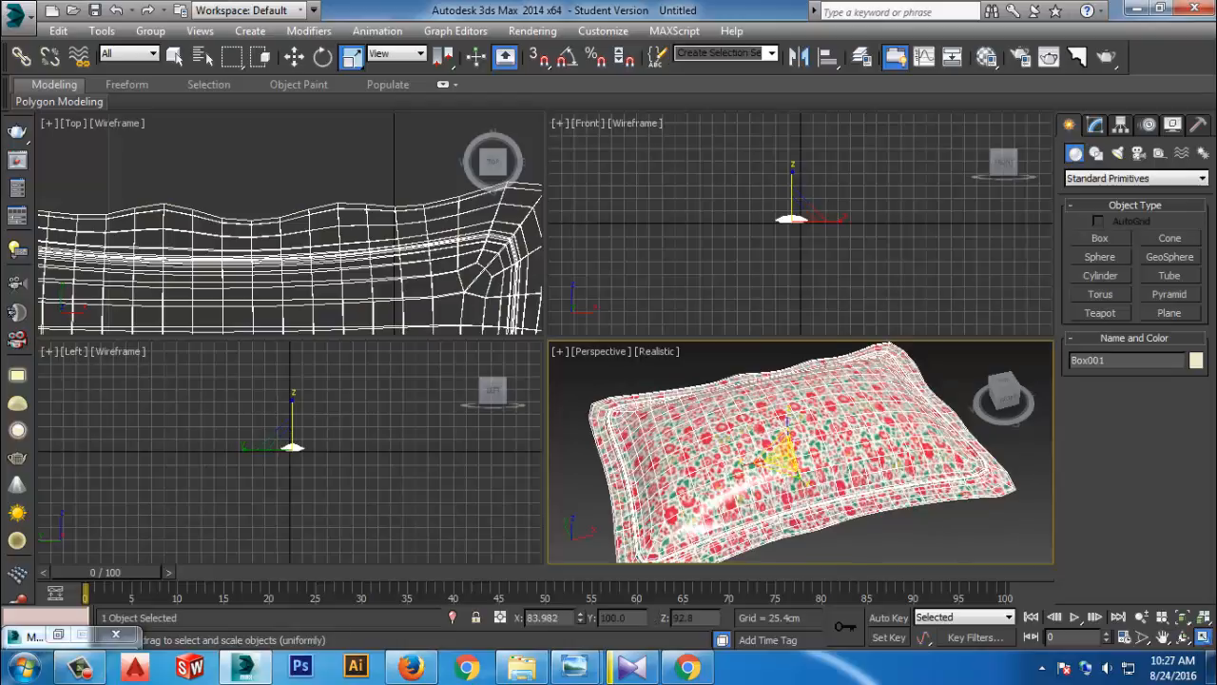
Rescale the pillow to about 86.5% in X, 101.9% in Y and 127.9% in Z, and reduce its height slightly
key("alt+w")
scroll(665, 409, "down", 3)
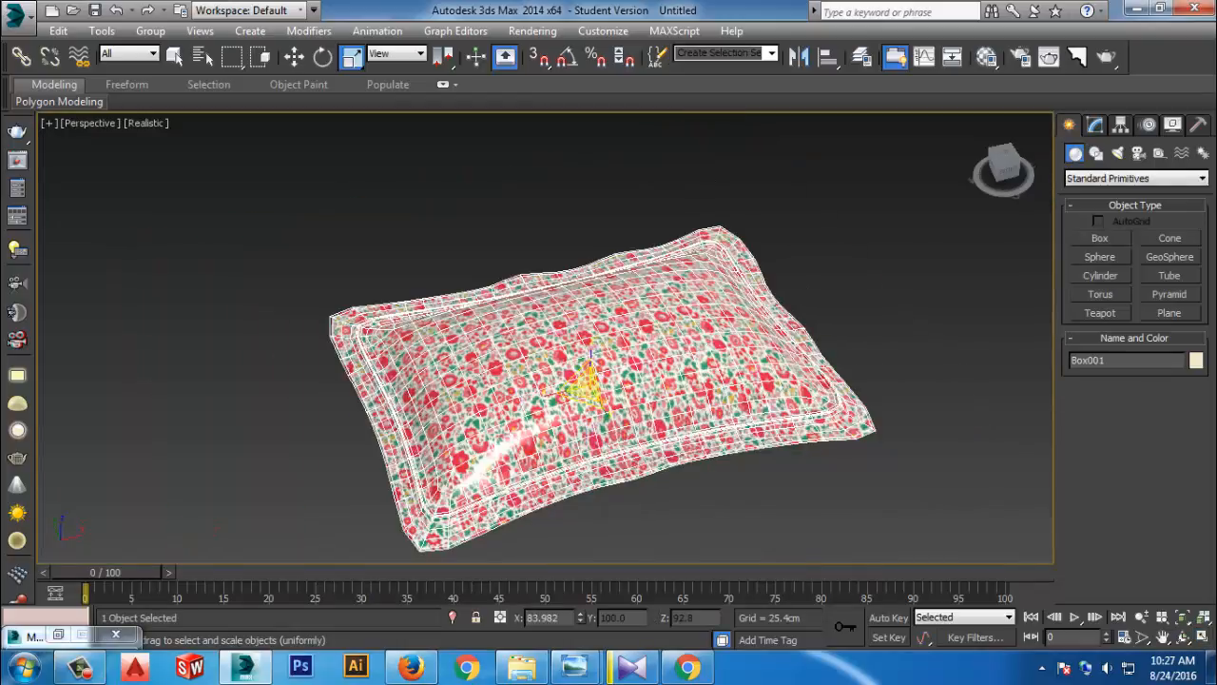
mouse_move(591, 354)
left_mouse_down()
mouse_move(591, 311)
mouse_move(590, 343)
mouse_move(591, 330)
left_mouse_up()
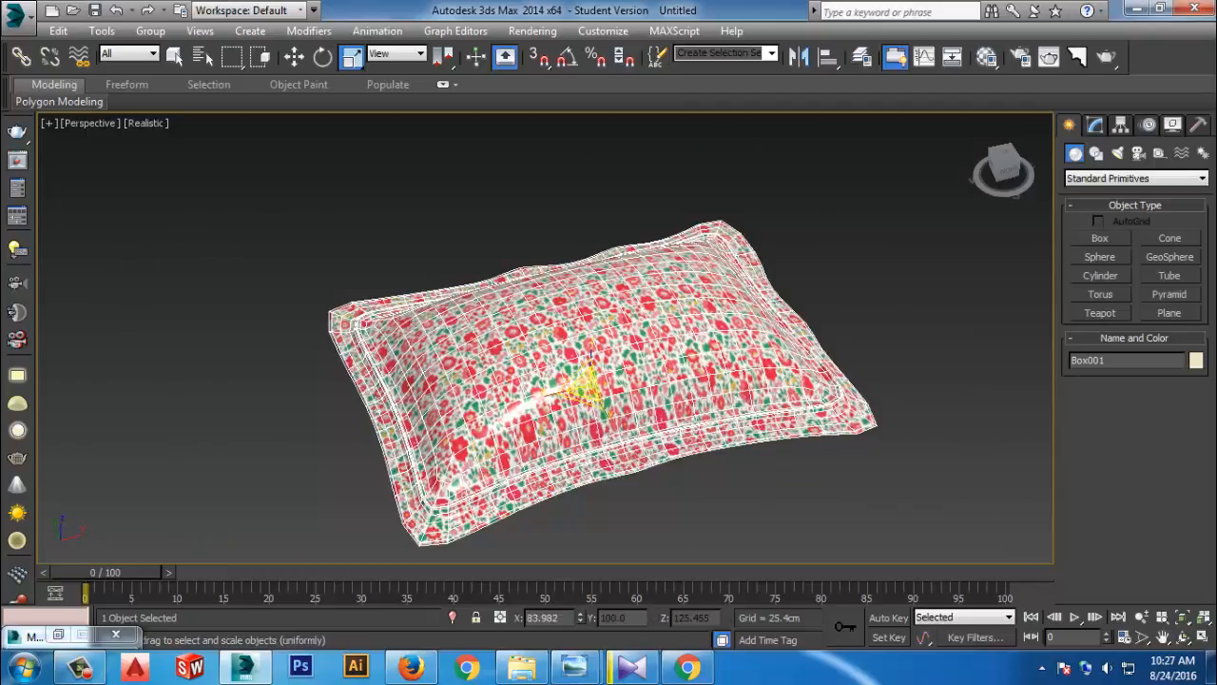
mouse_move(588, 386)
left_mouse_down()
mouse_move(528, 398)
mouse_move(568, 390)
left_mouse_up()
scroll(587, 388, "up", 2)
scroll(594, 387, "down", 2)
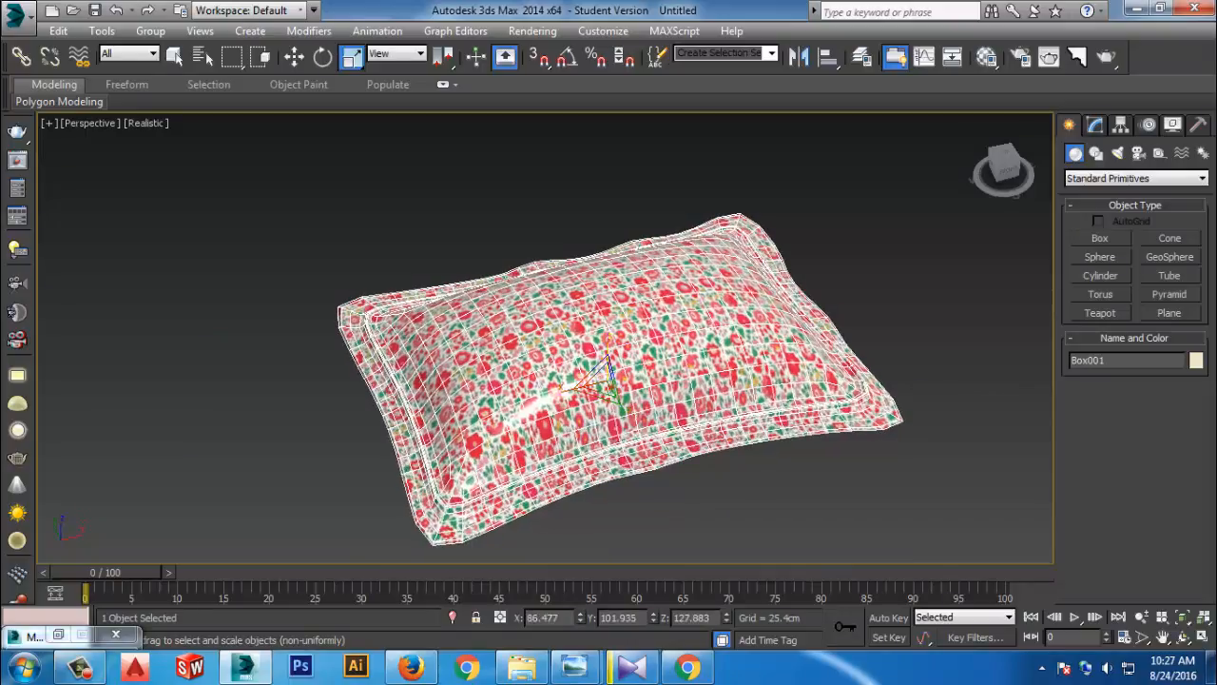
left_click_drag(609, 344, 609, 361)
left_click(632, 513)
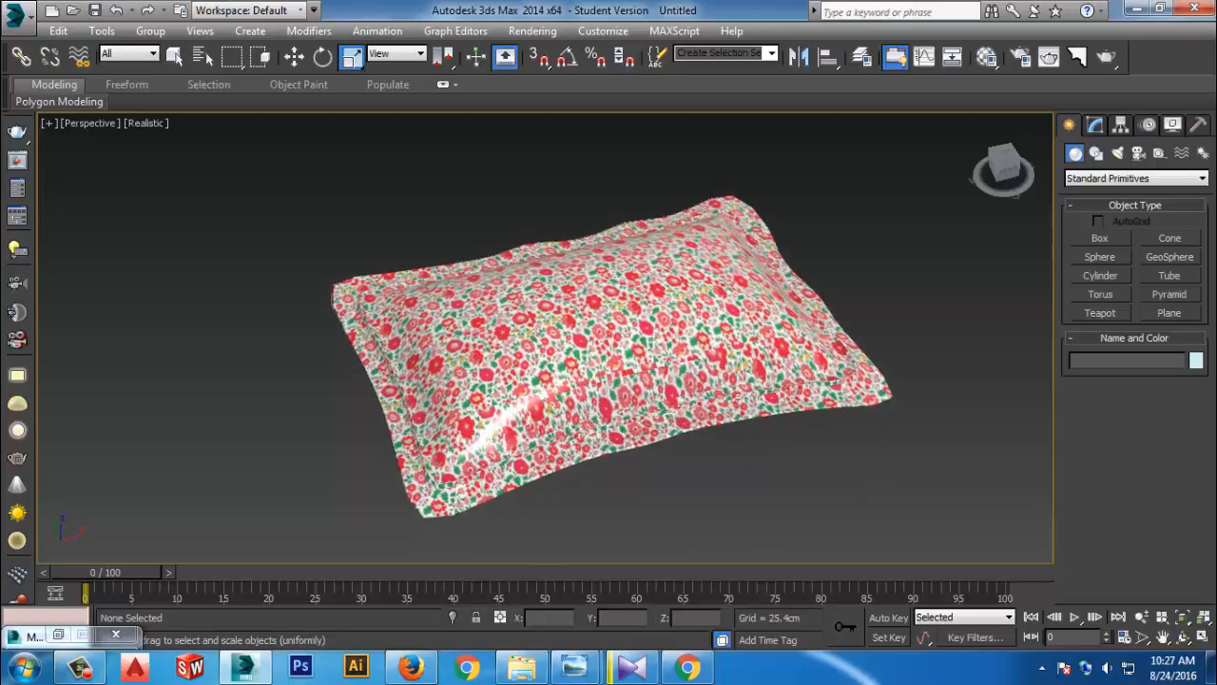
Return to four viewports and create a plane VRayLight in the Top view, slightly larger than the pillow's outline
key("alt+w")
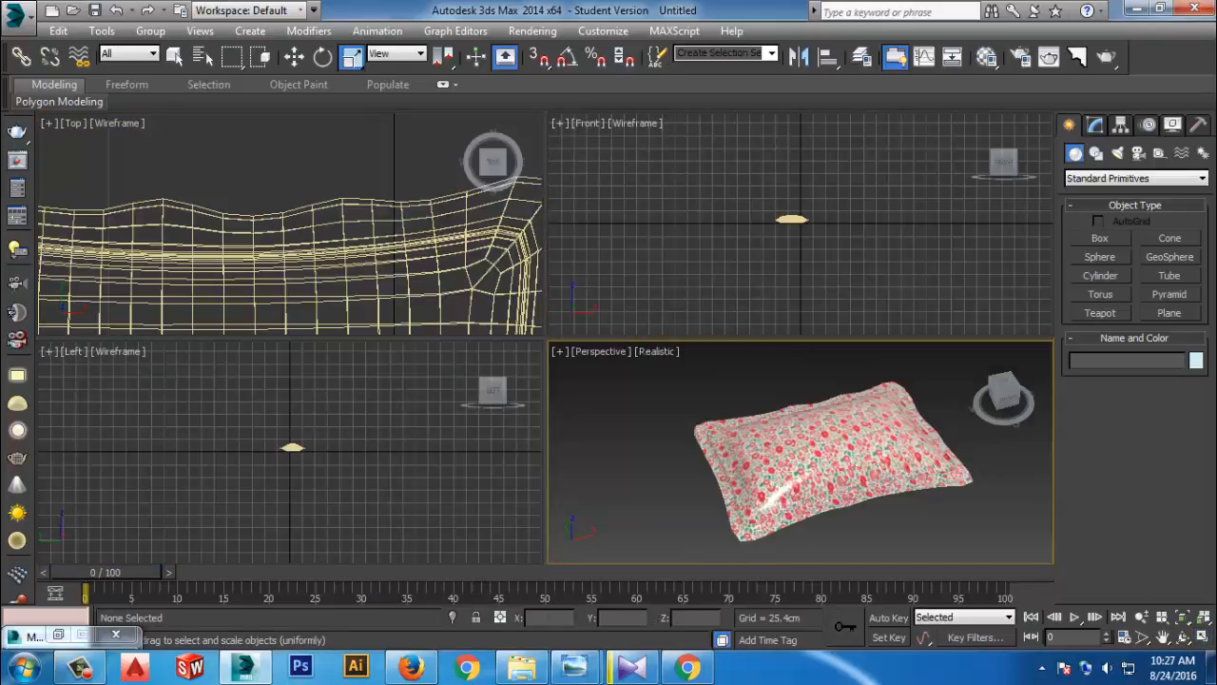
middle_click(799, 225)
middle_click(341, 195)
scroll(342, 195, "down", 7)
scroll(425, 317, "up", 4)
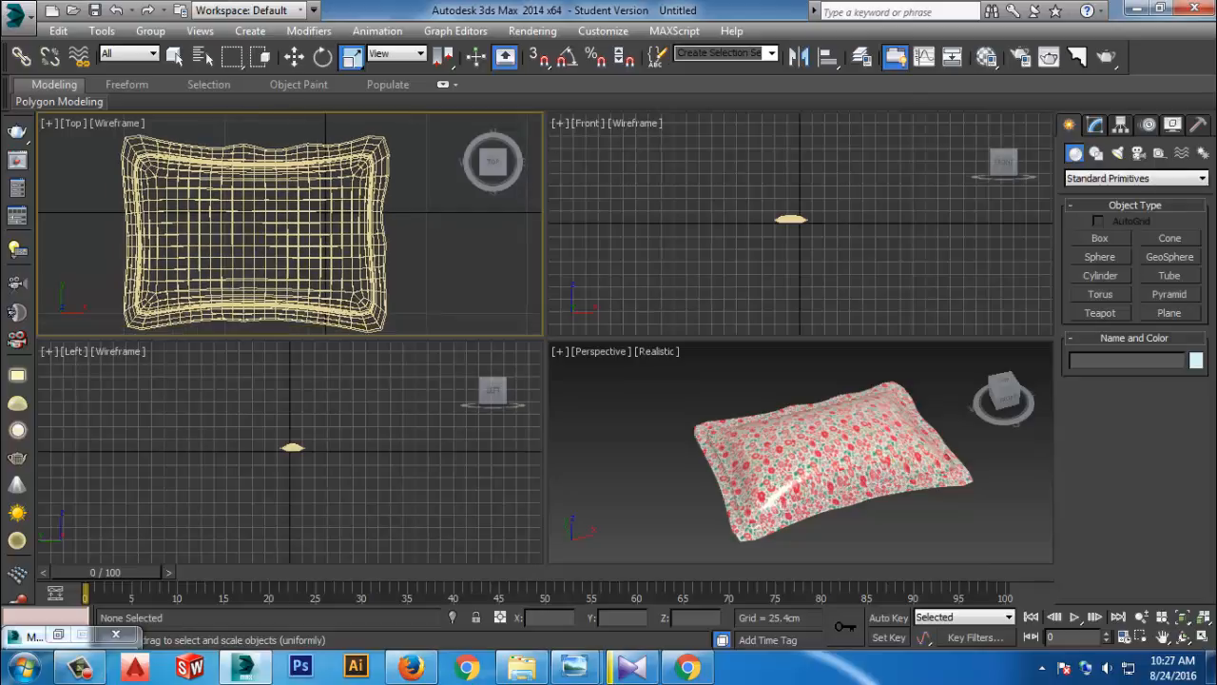
left_click(1097, 154)
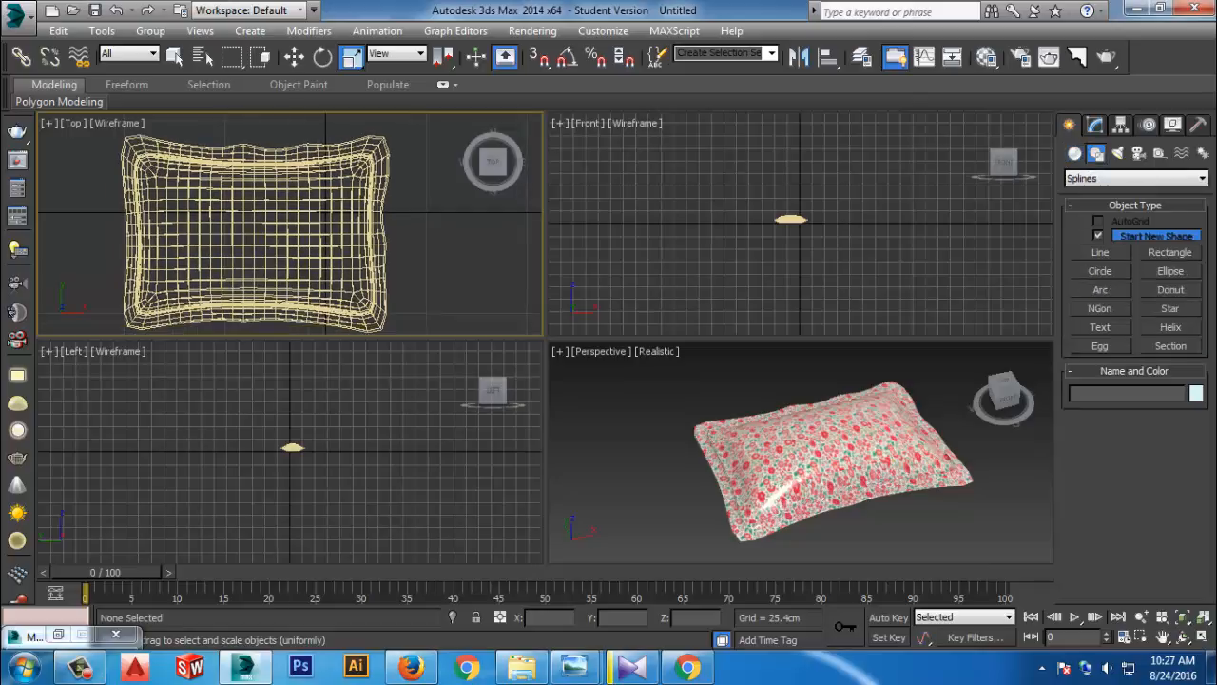
left_click(1117, 153)
left_click(1136, 178)
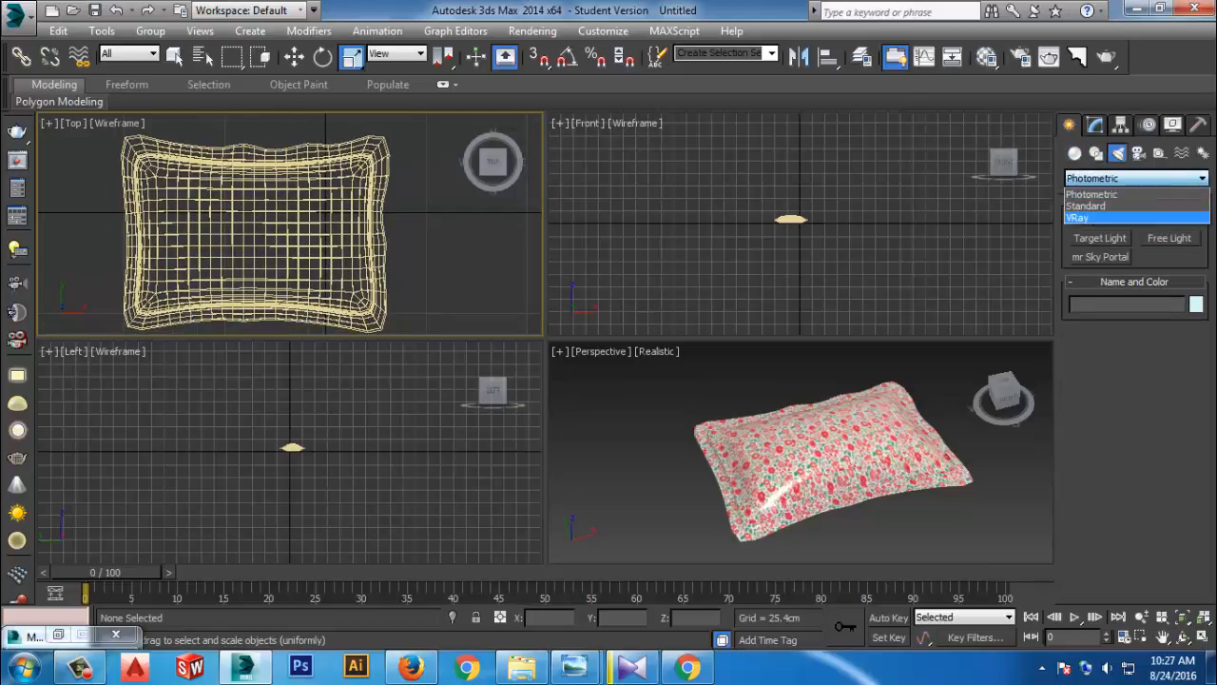
left_click(1093, 217)
left_click(1100, 237)
scroll(280, 257, "down", 3)
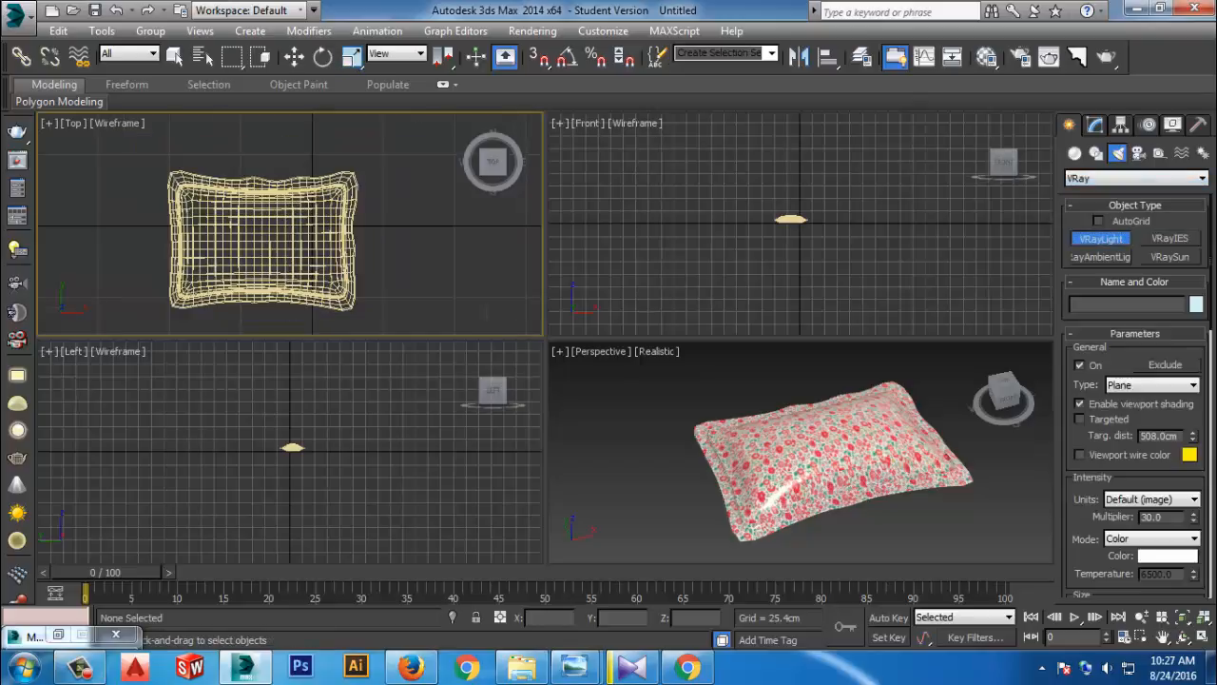
left_click_drag(130, 162, 399, 316)
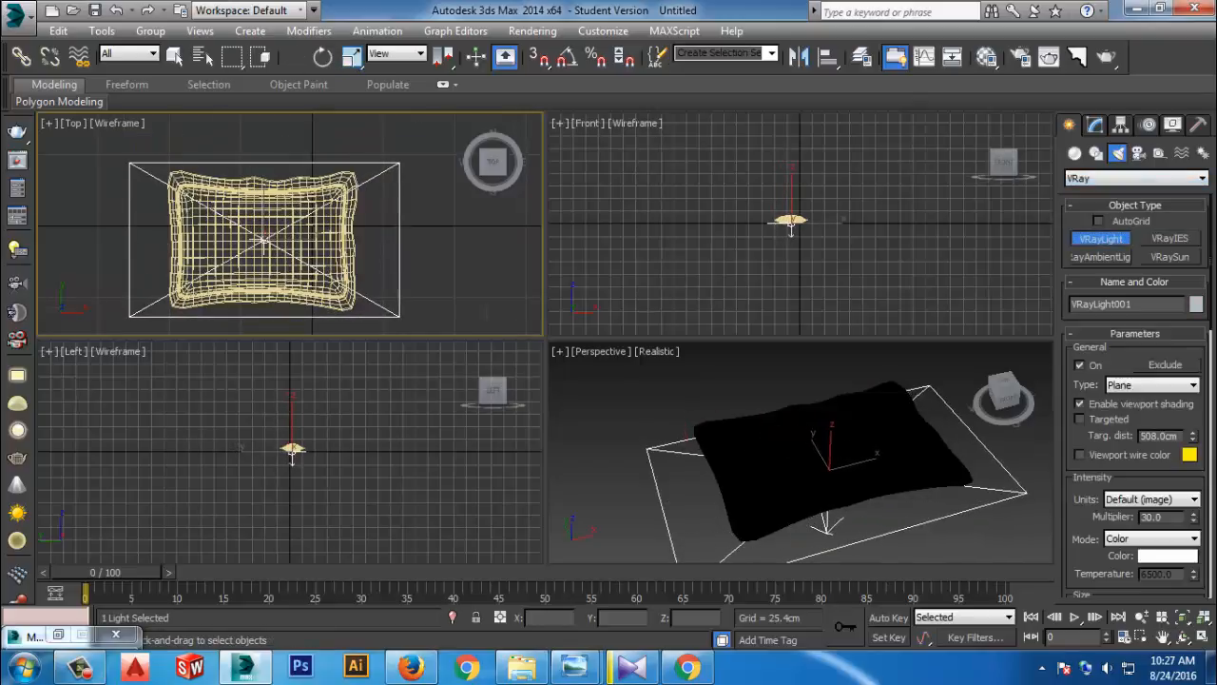
Move the V-Ray light straight up above the pillow in the Front view, to a Z height of about 203.5 cm
left_click(294, 56)
left_click(790, 228)
left_click_drag(800, 255, 800, 155)
Show safe frames in the Perspective viewport and frame the pillow inside them
left_click(594, 351)
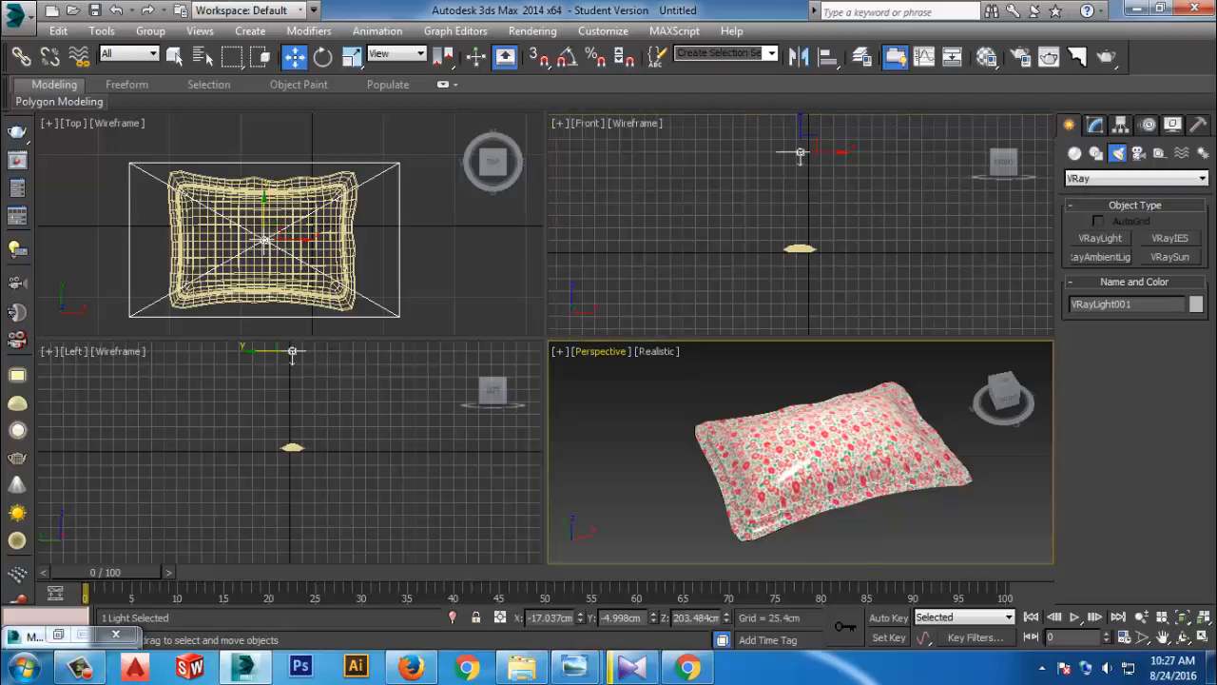
left_click(671, 570)
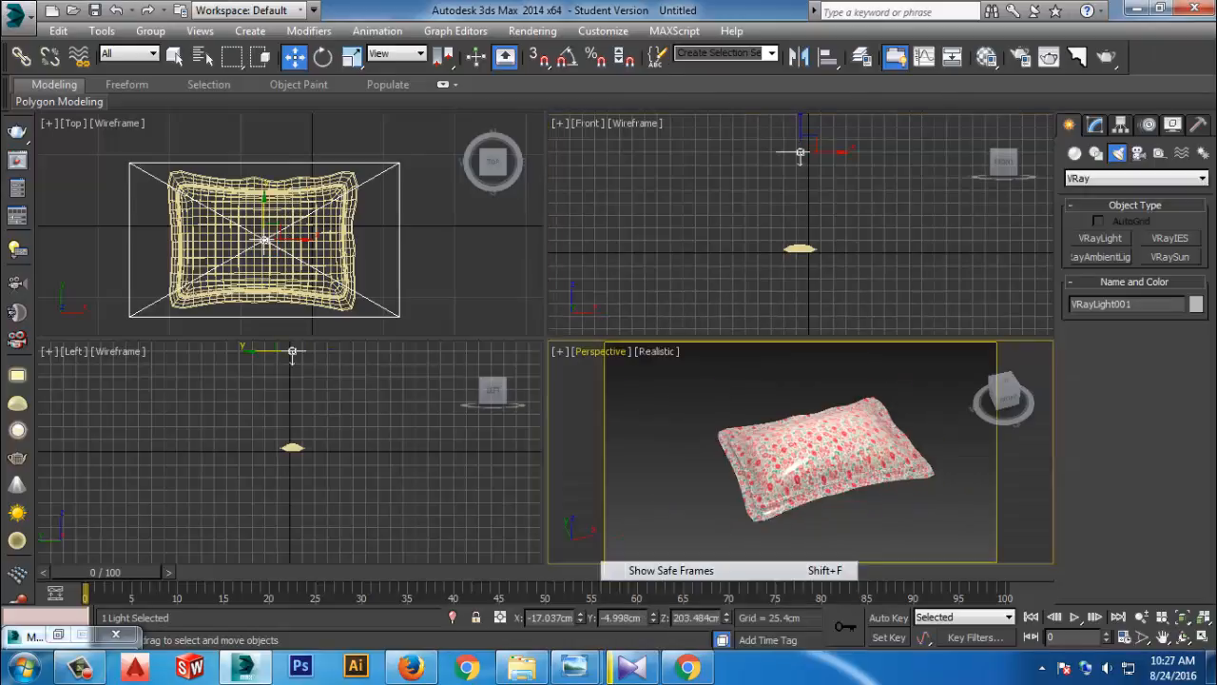
middle_click_drag(801, 464, 795, 445)
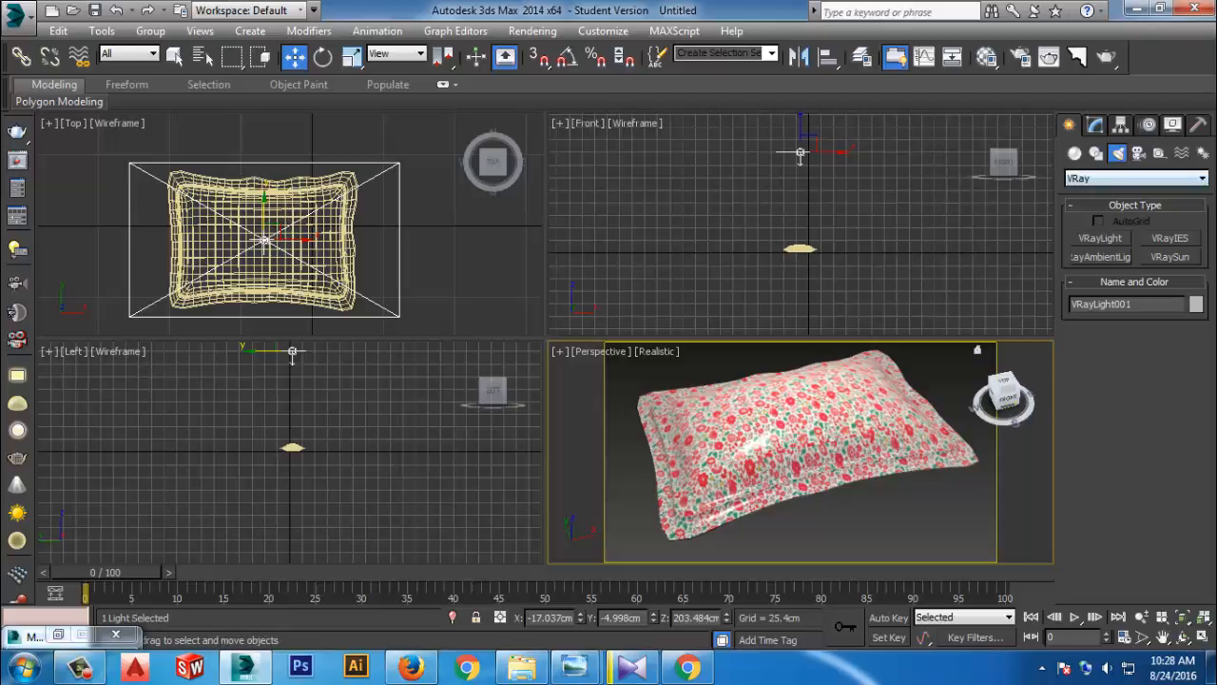
Create an infinite VRayPlane as the floor, placing it beside the pillow in the Top view
left_click(1074, 153)
left_click(1135, 179)
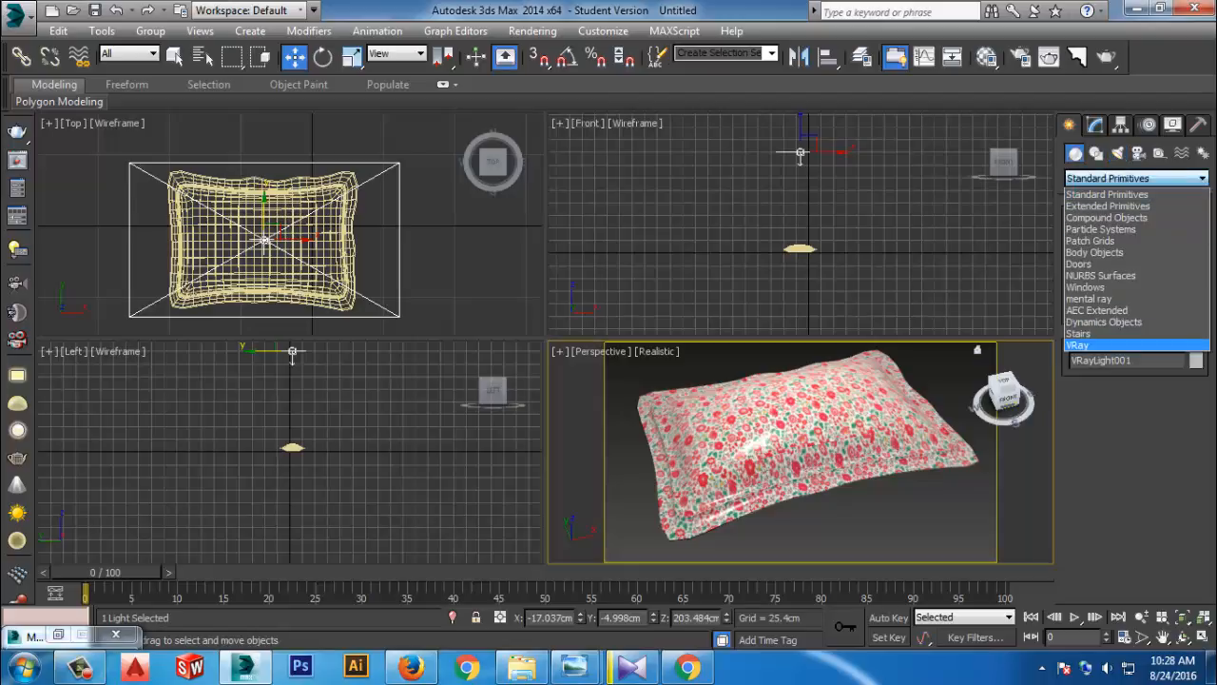
left_click(1103, 345)
middle_click_drag(313, 249, 362, 204)
left_click(475, 272)
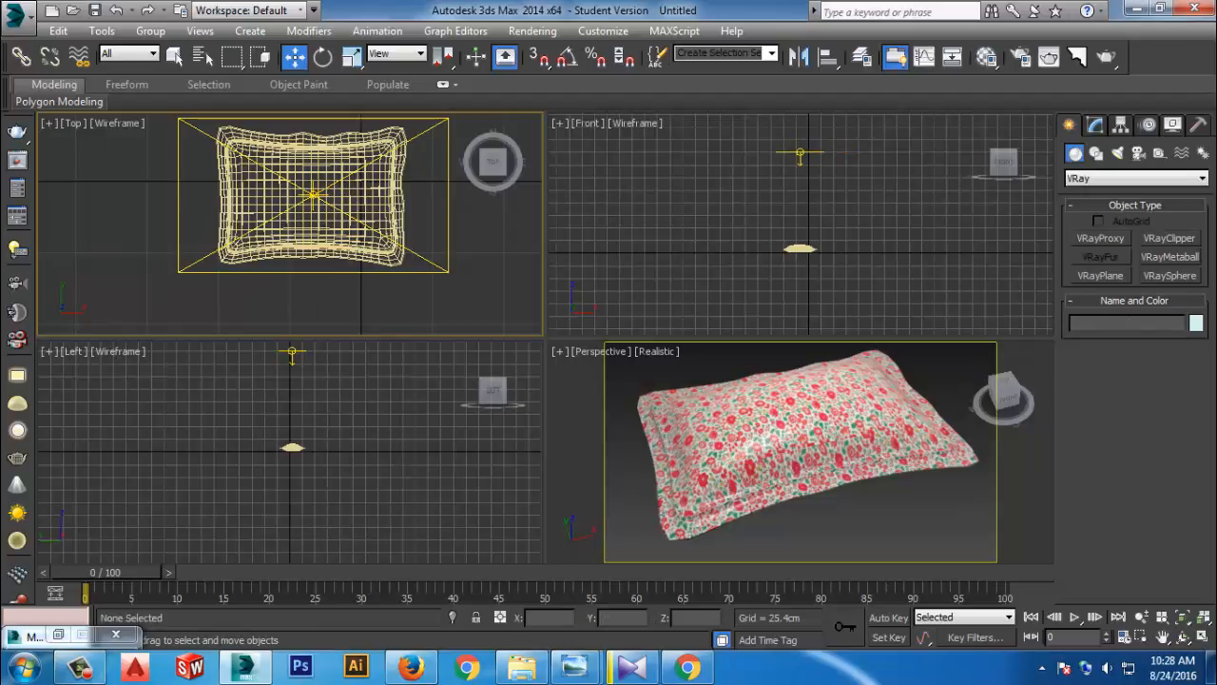
left_click(1100, 275)
left_click(87, 246)
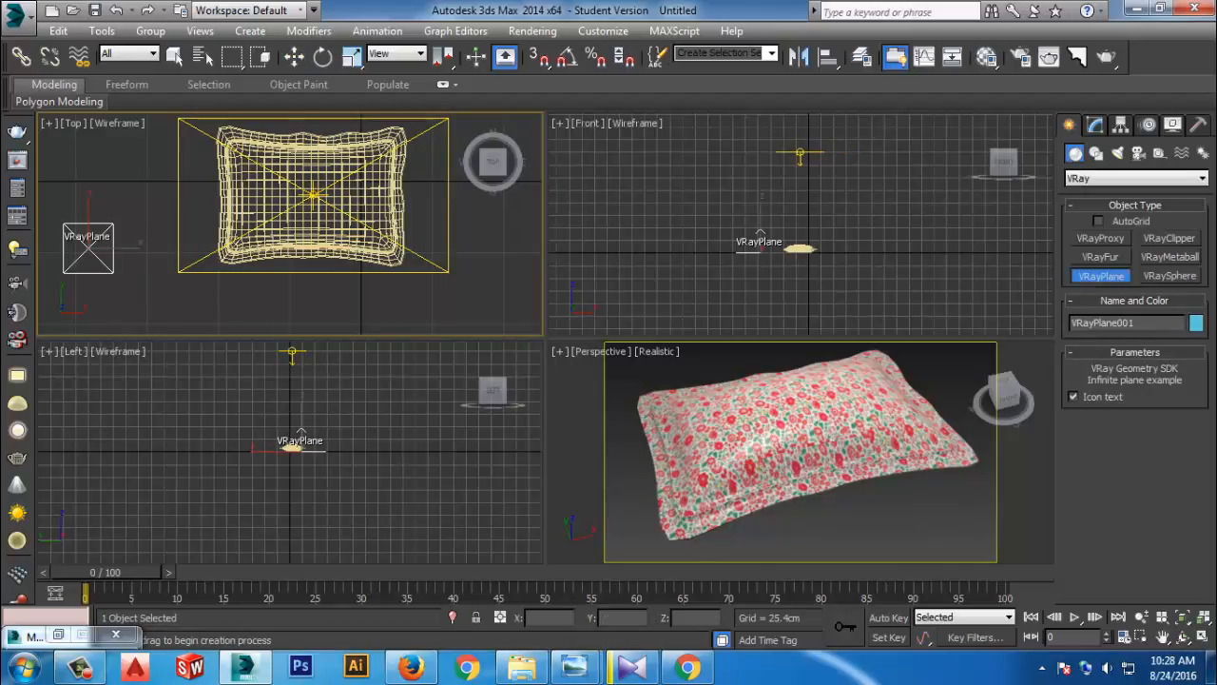
Change the VRayPlane's object color to white
left_click(1195, 322)
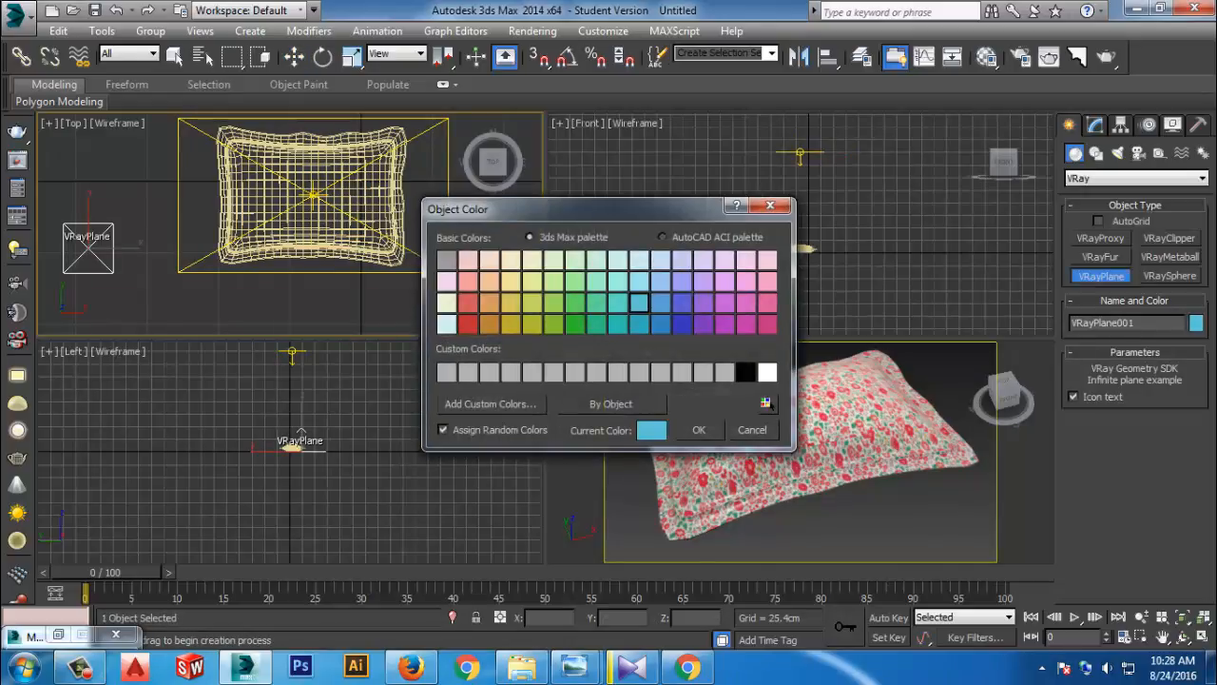
left_click(767, 371)
left_click(698, 430)
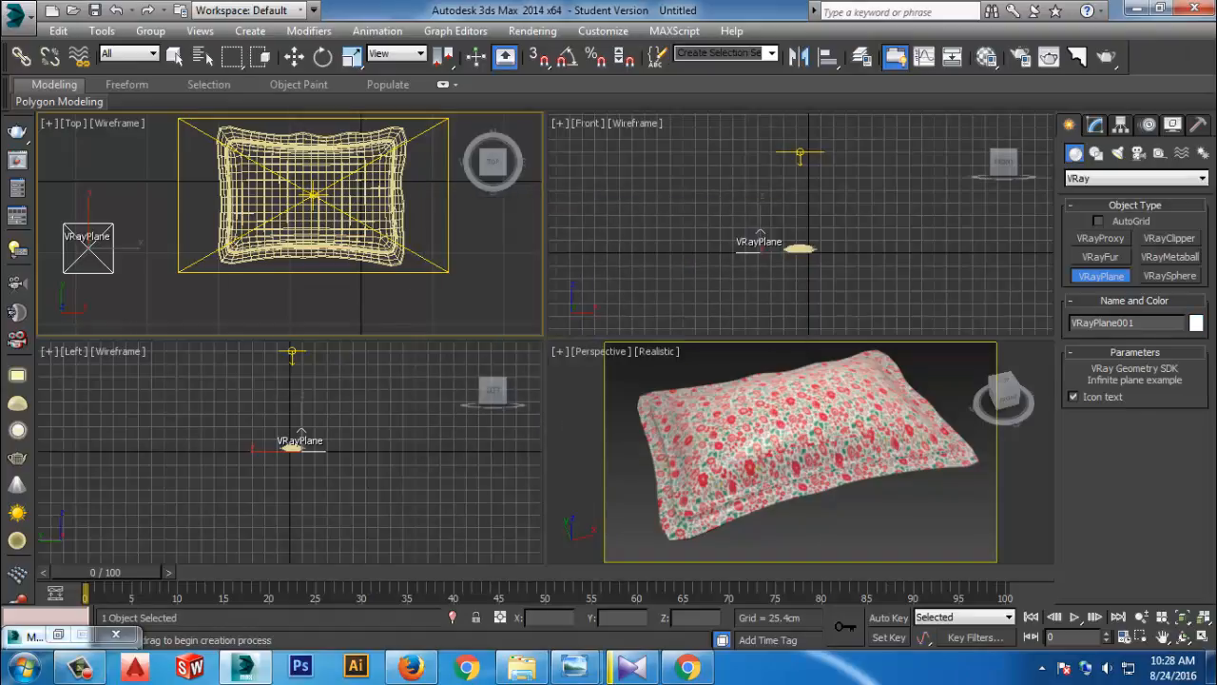
Render the Perspective view with V-Ray and maximize the frame buffer window
right_click(856, 485)
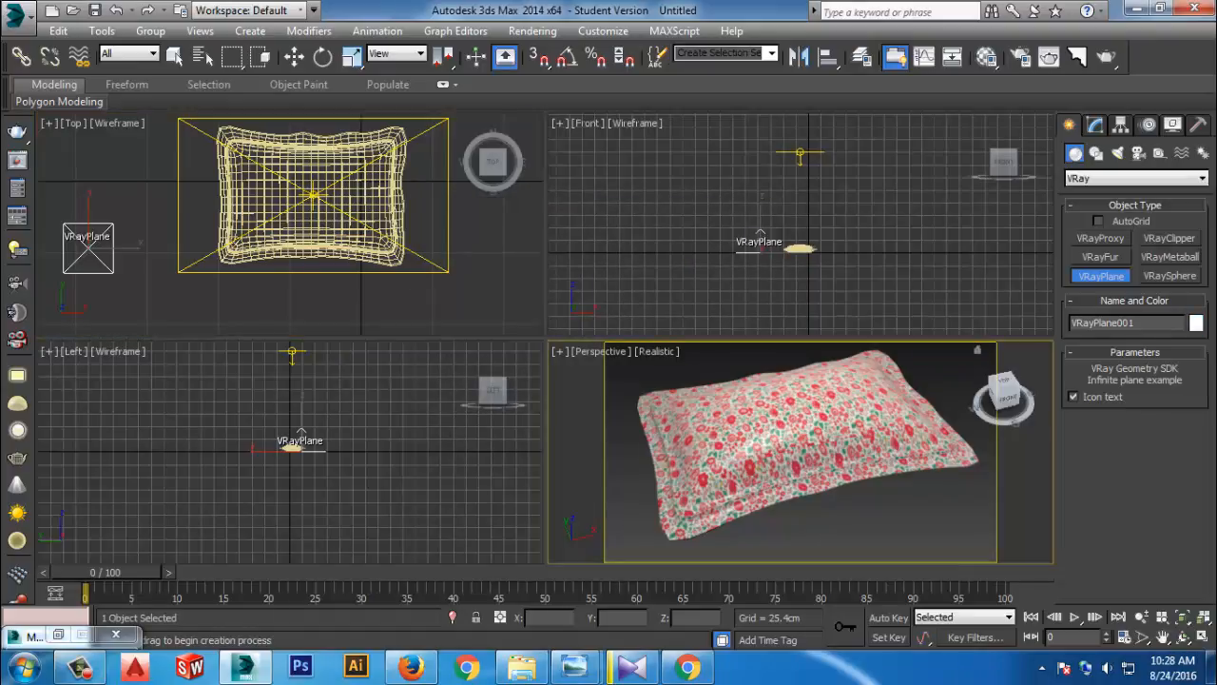
left_click(1106, 58)
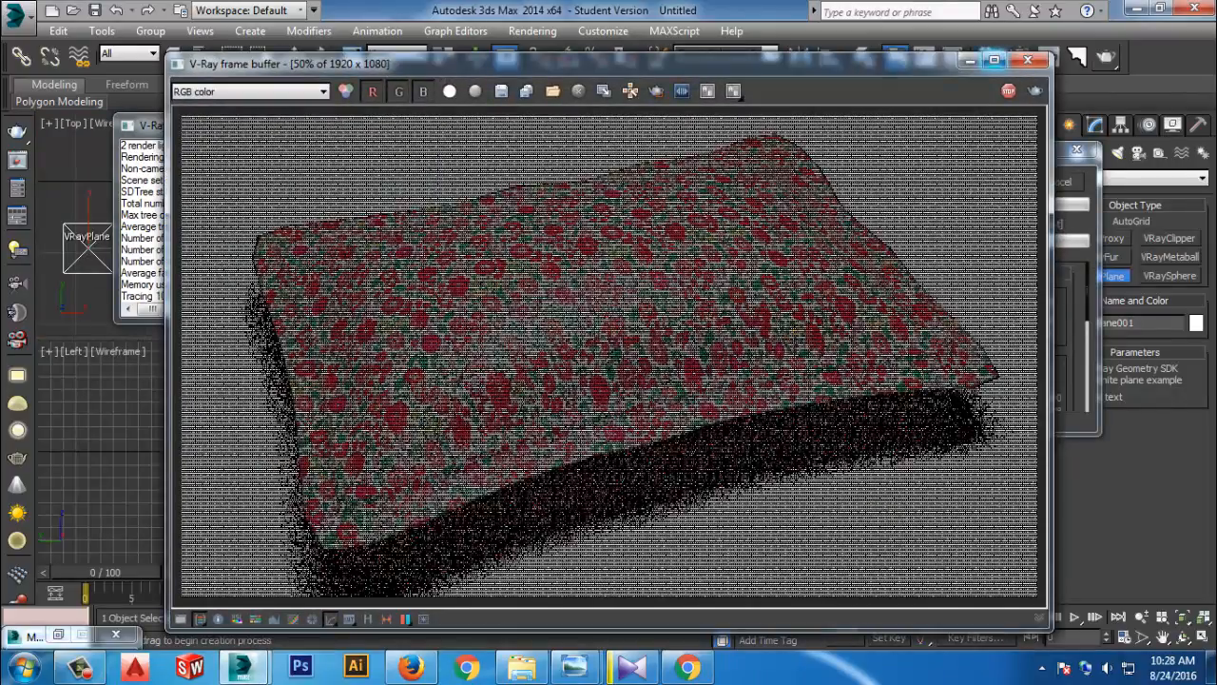
left_click(995, 60)
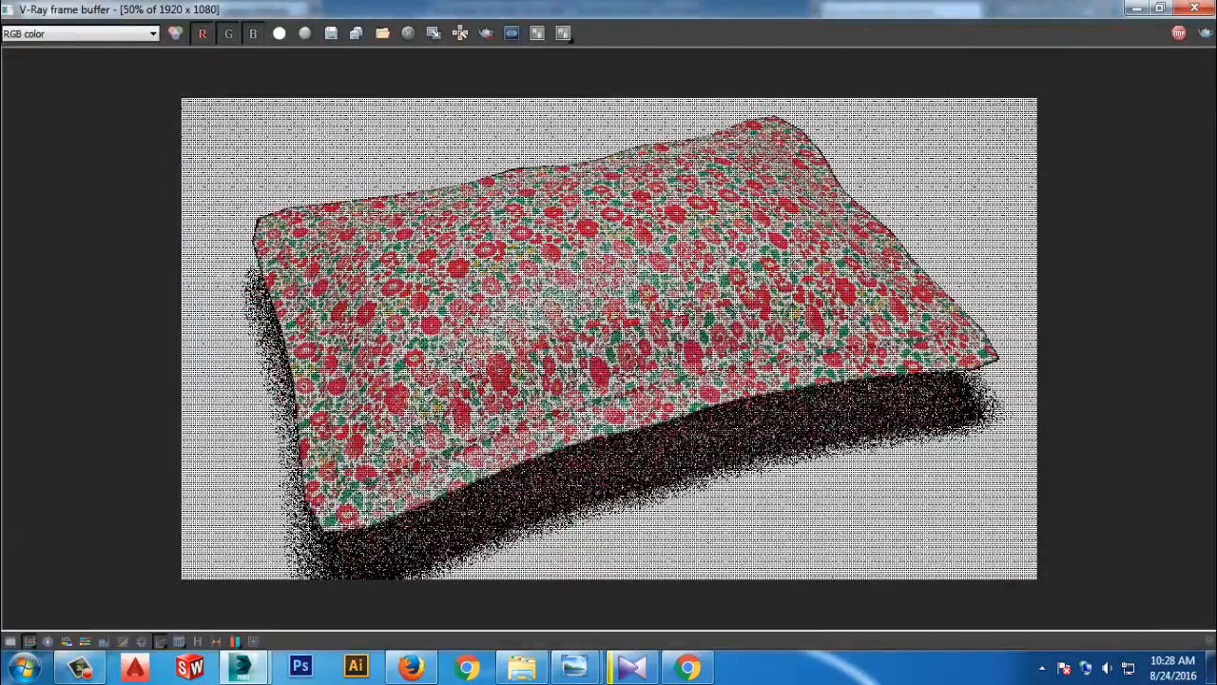